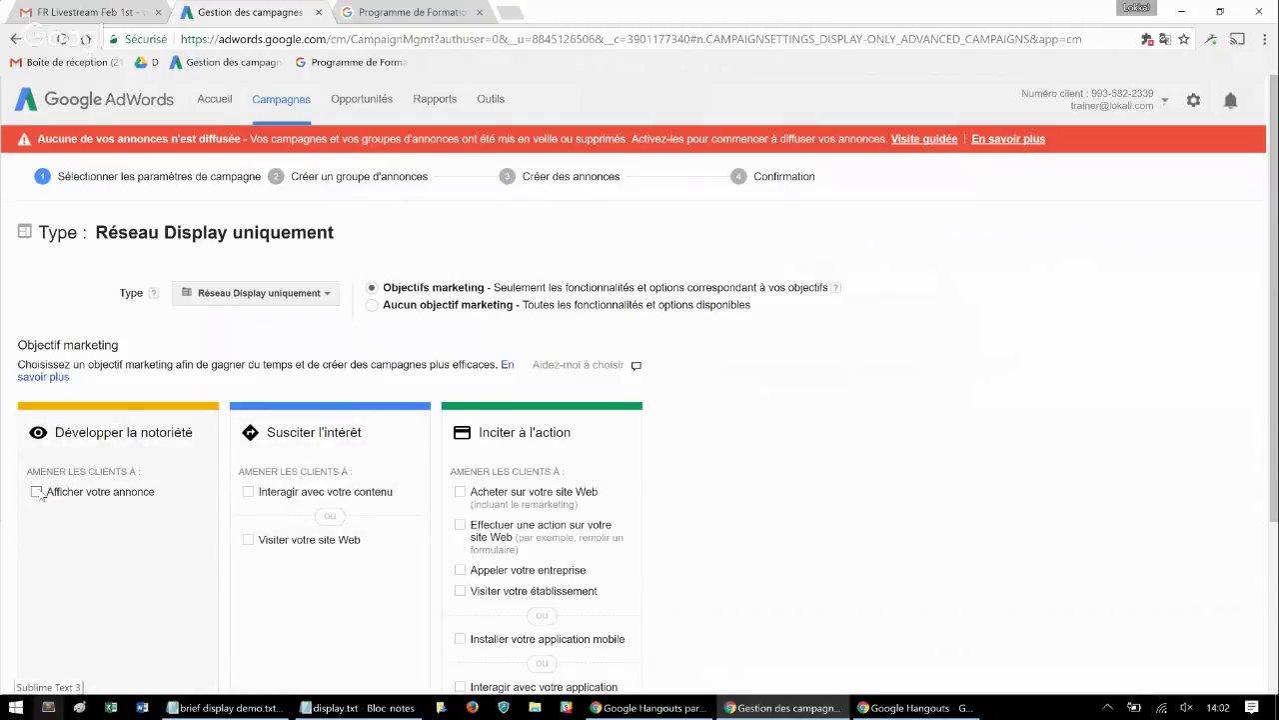
Choose "Afficher votre annonce" under Développer la notoriété as the campaign's marketing objective
click(36, 492)
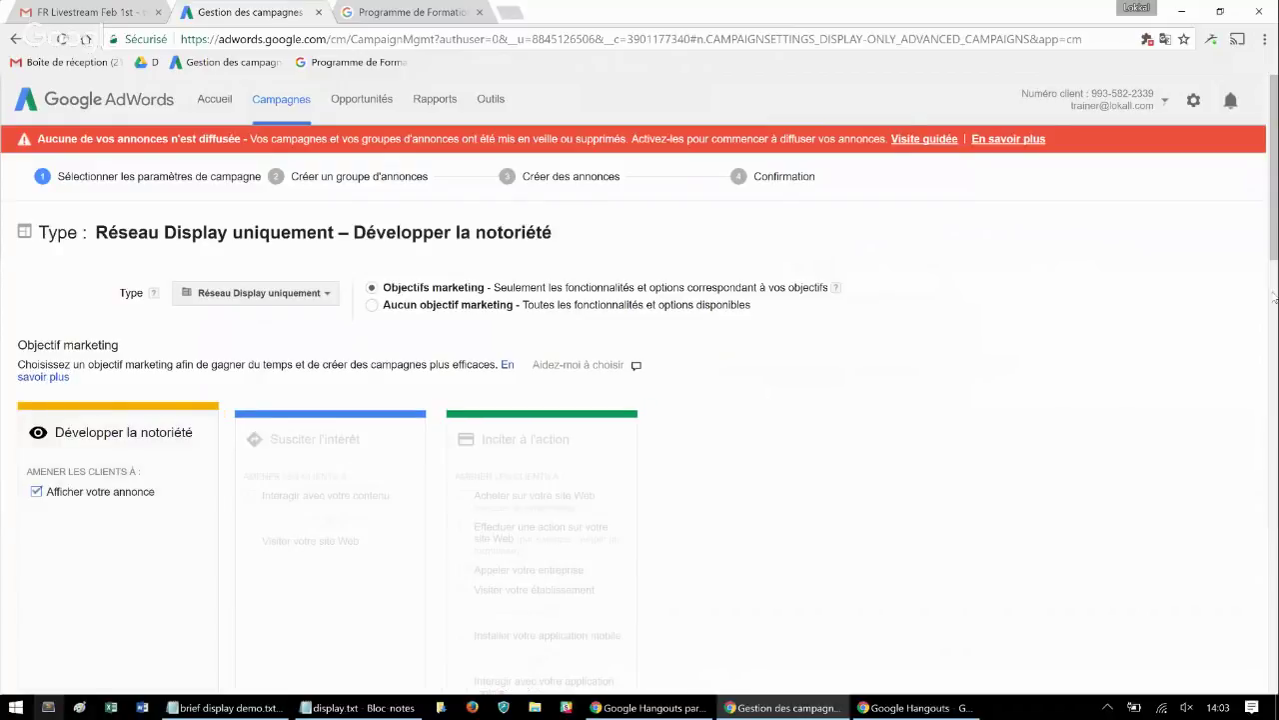
Review the campaign's targeted zones, languages, bidding strategy and budget settings
scroll(1273, 252, down, 1)
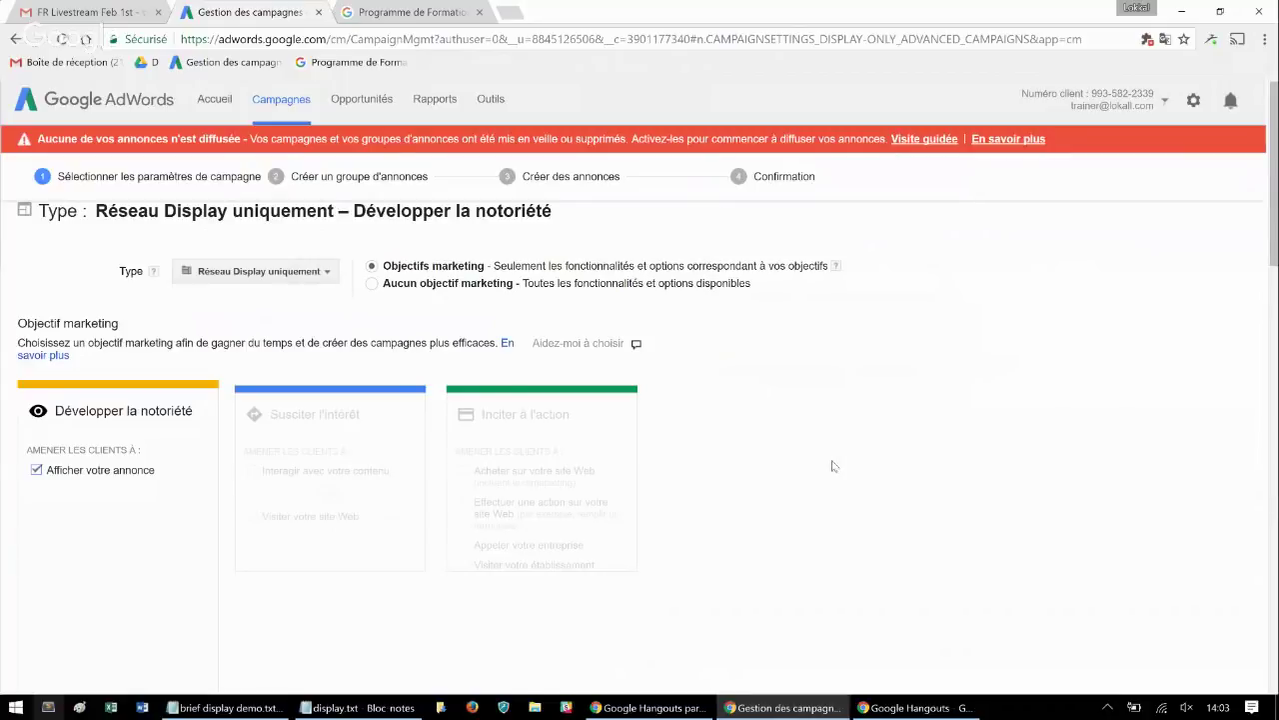
scroll(834, 466, down, 1)
scroll(833, 466, down, 5)
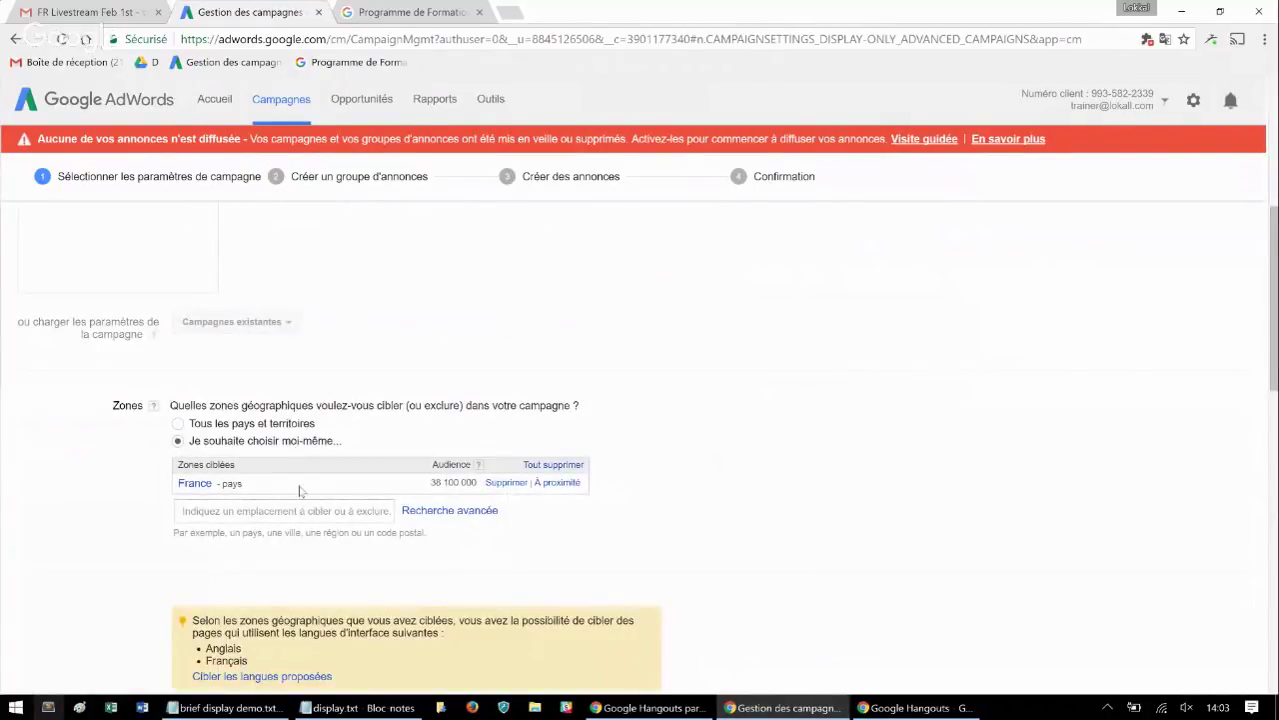
scroll(300, 489, down, 3)
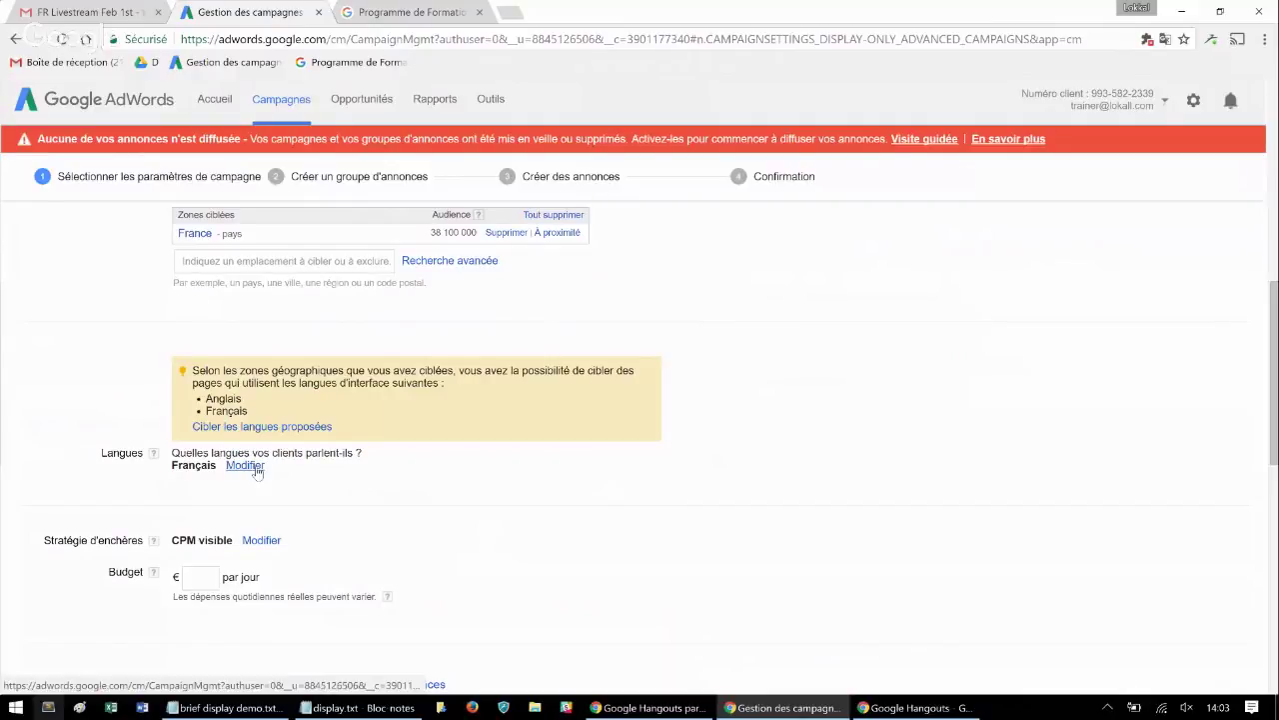
scroll(34, 465, down, 1)
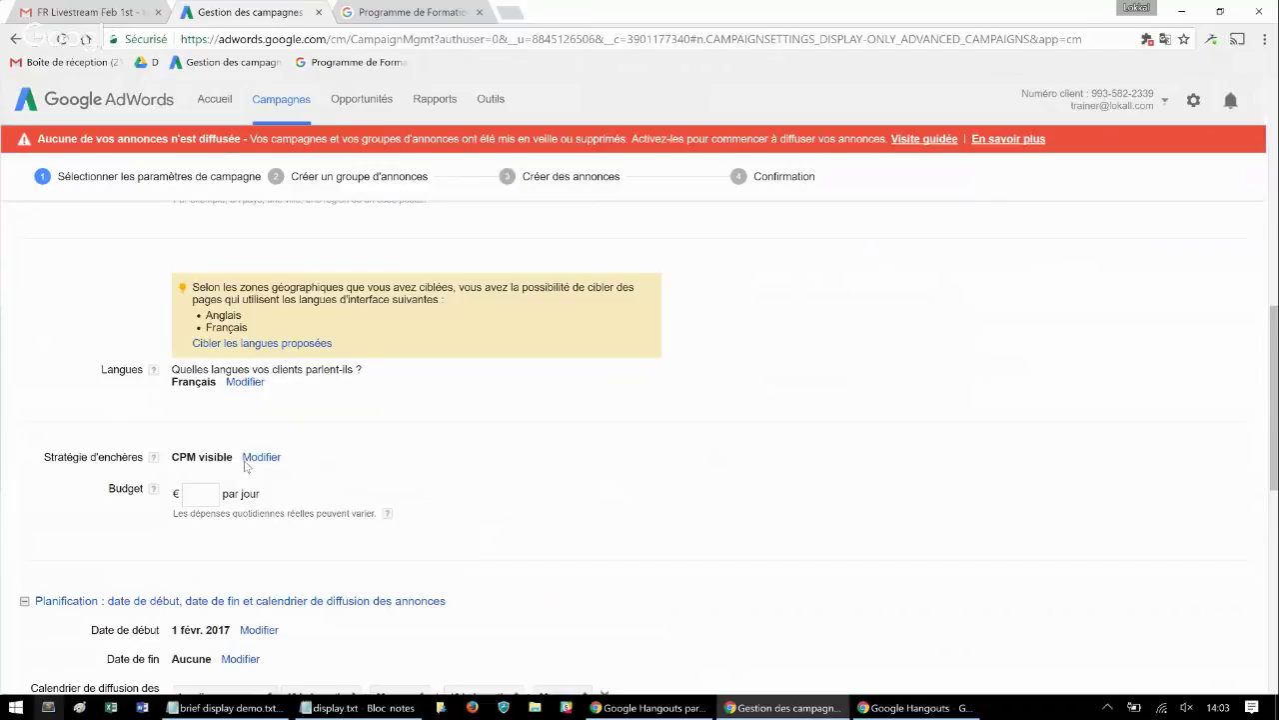
scroll(276, 460, up, 3)
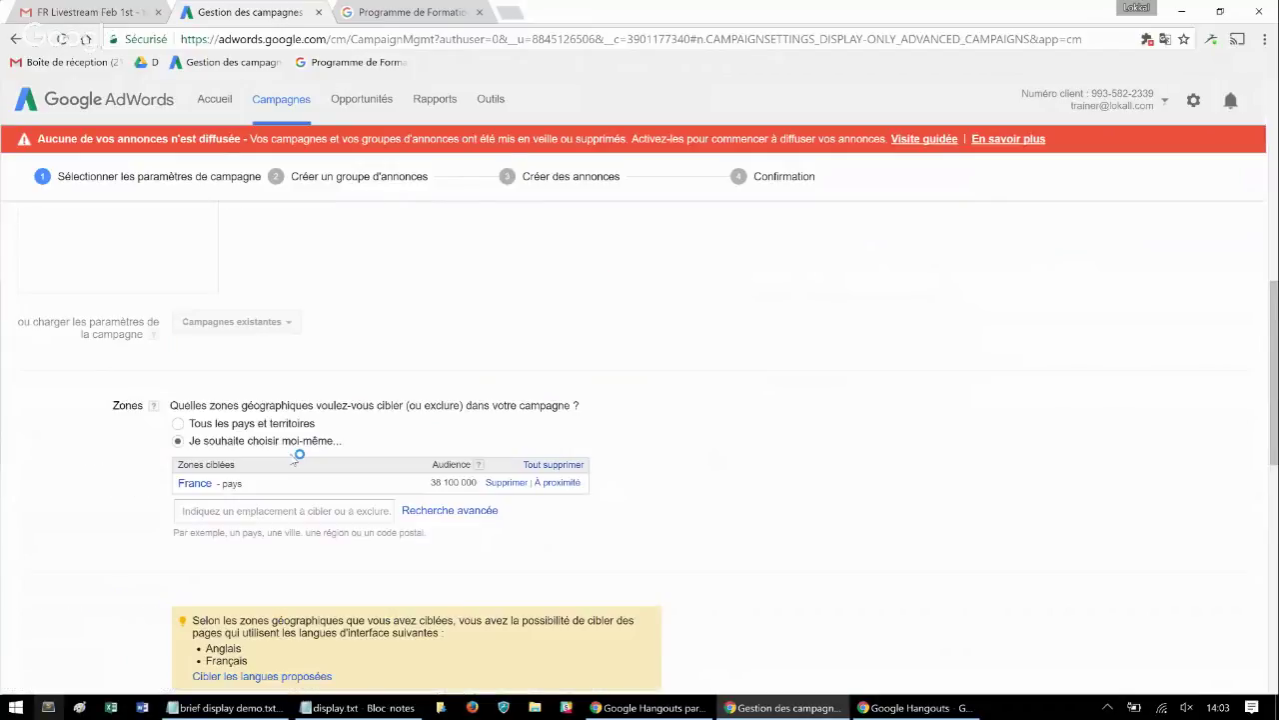
scroll(297, 456, up, 5)
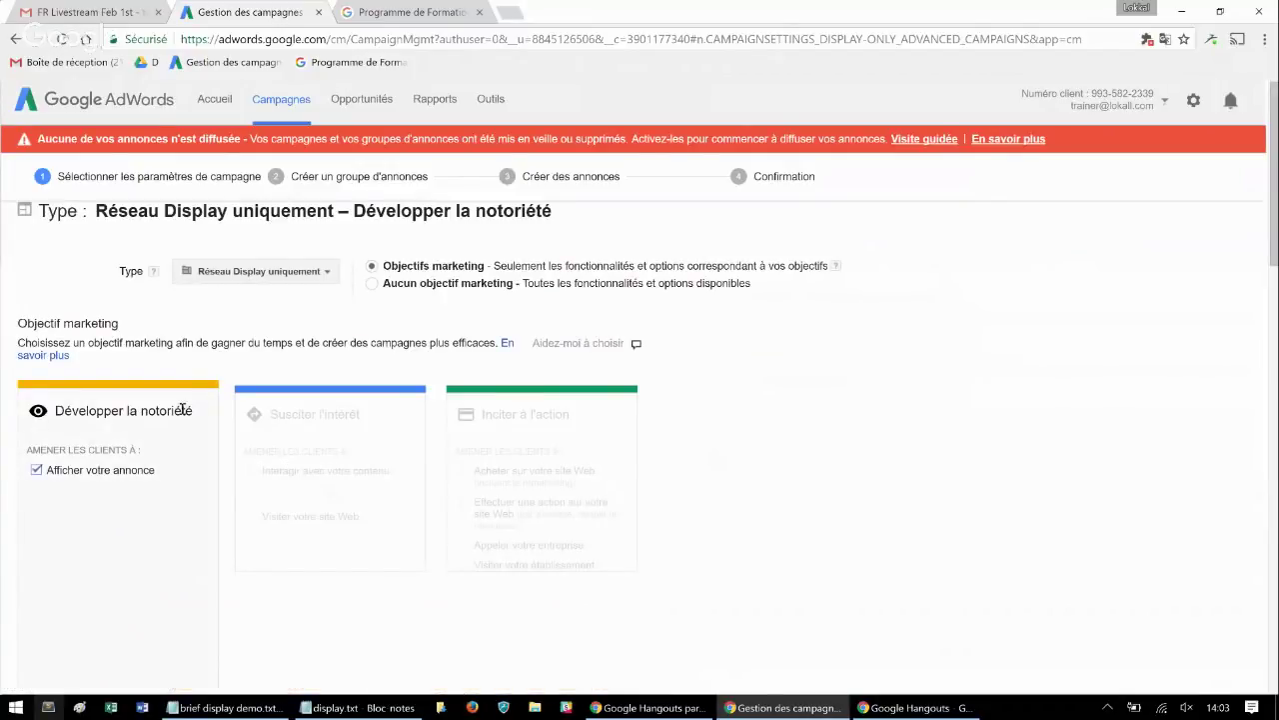
scroll(151, 499, down, 5)
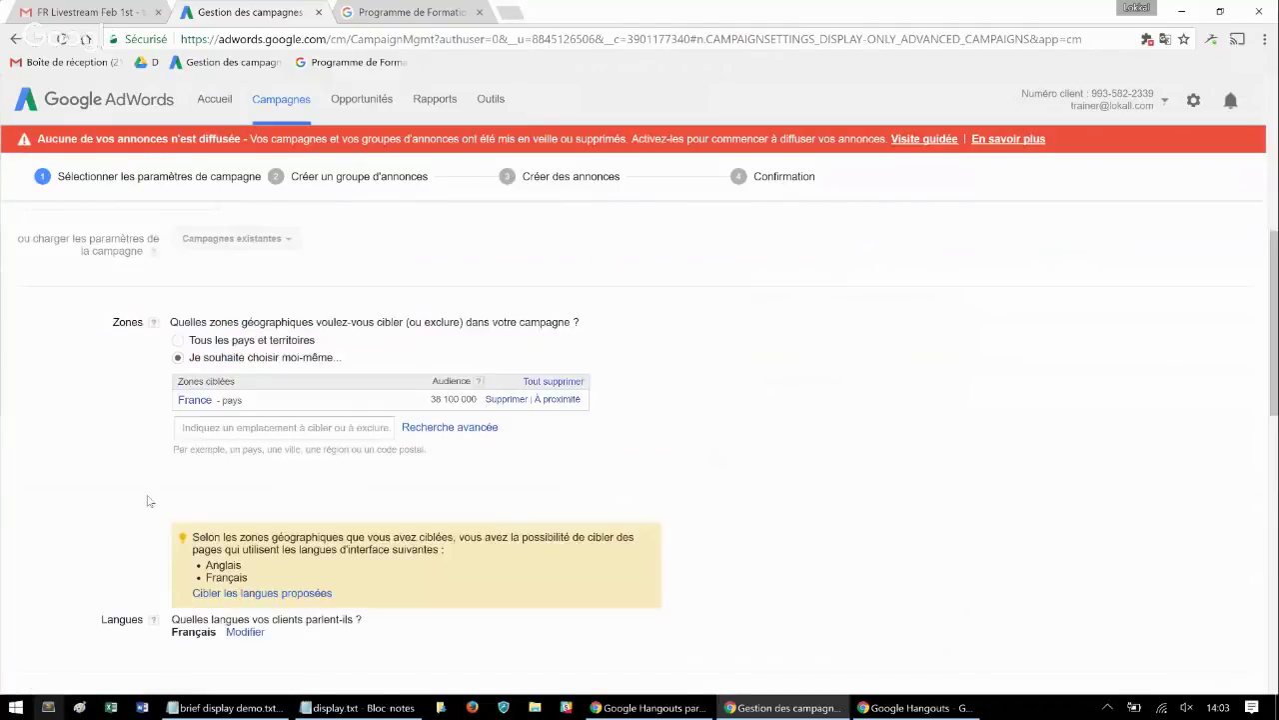
scroll(148, 501, down, 2)
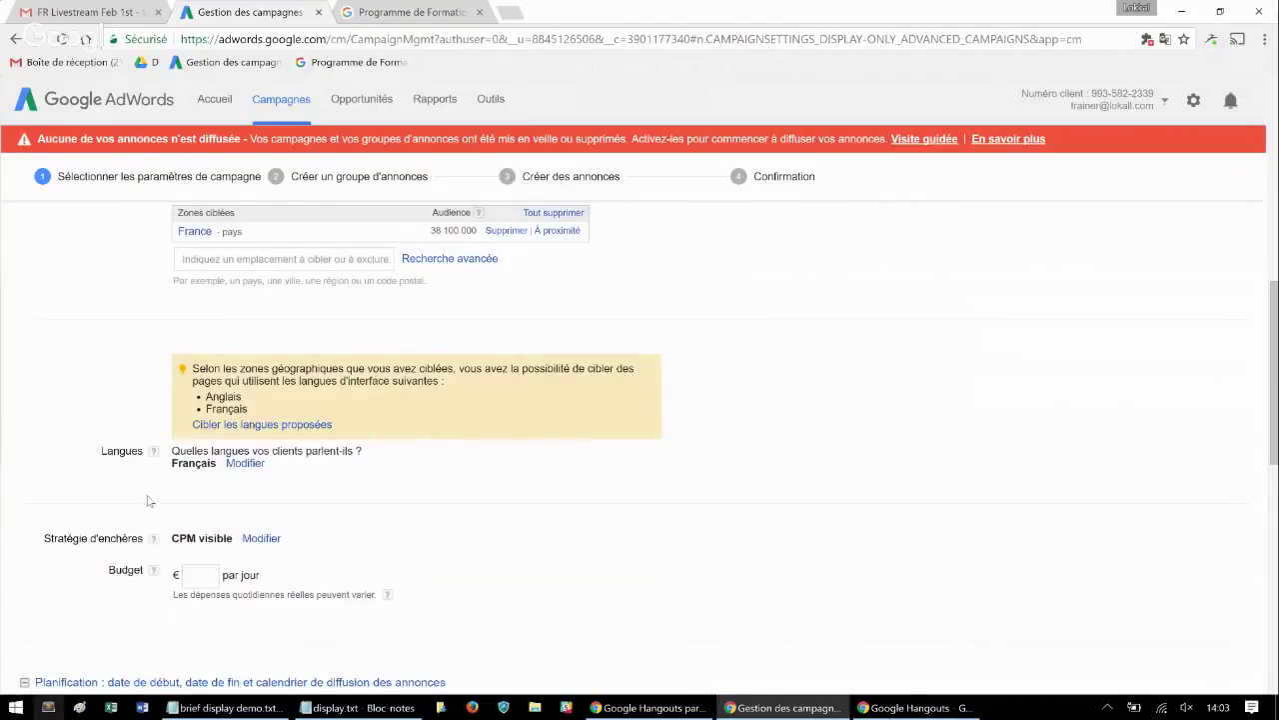
scroll(148, 500, down, 1)
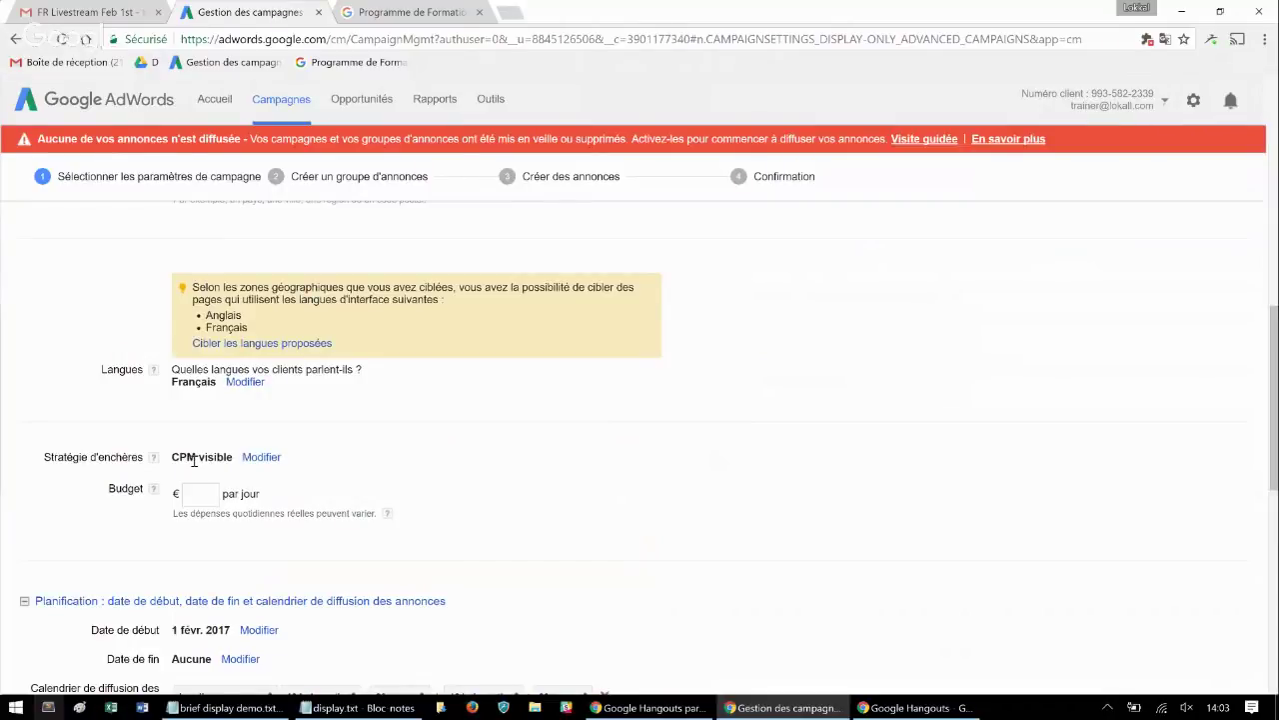
Edit the bidding strategy and select the automatic strategy CPM visible
click(261, 457)
click(303, 493)
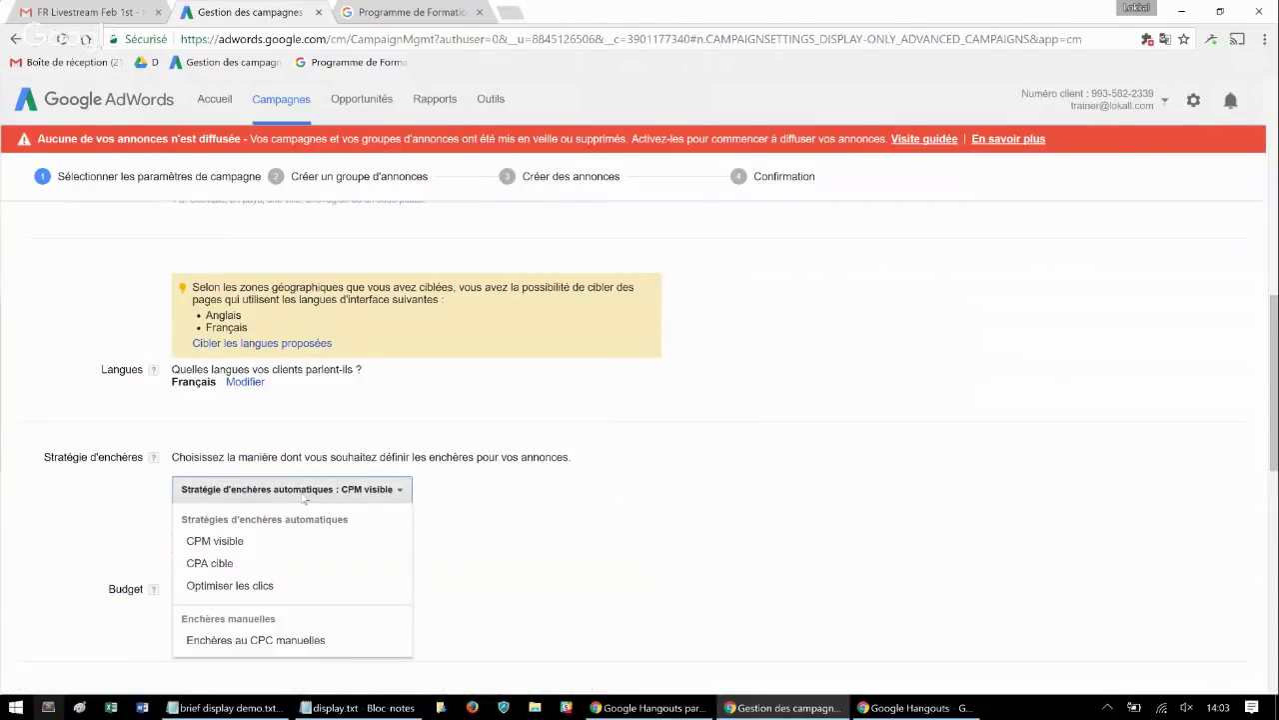
click(236, 543)
click(240, 542)
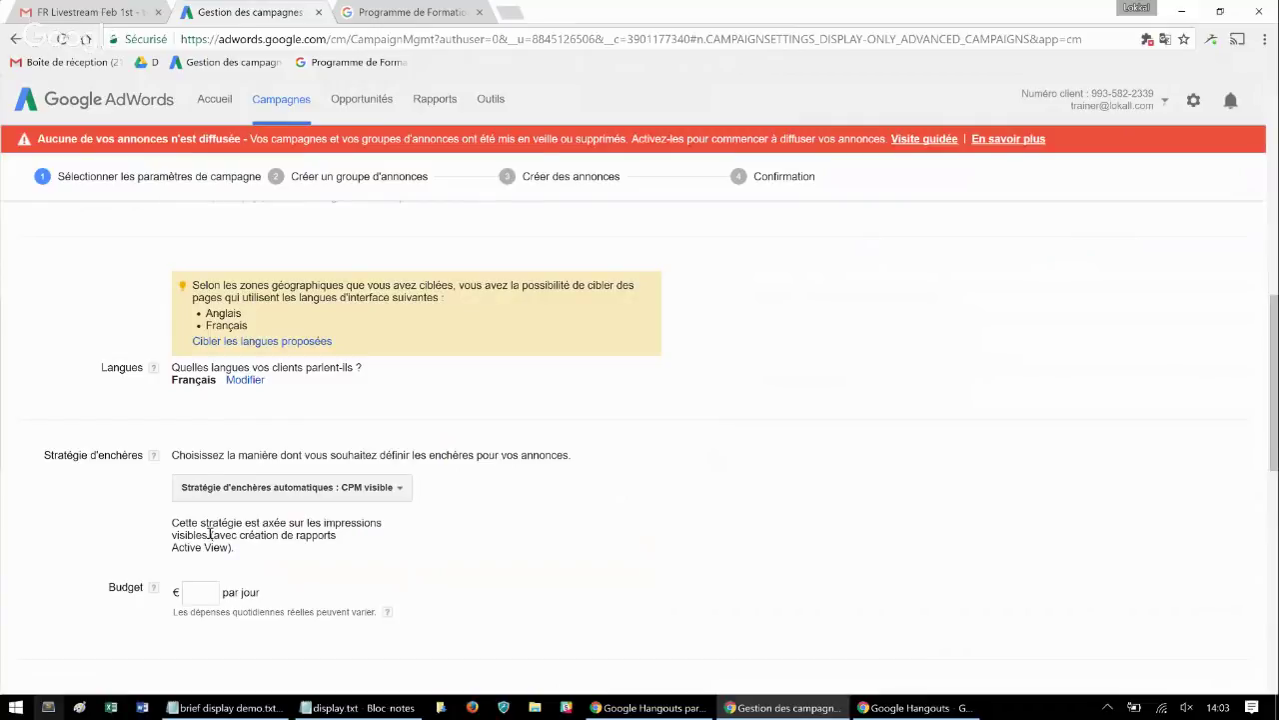
Set the campaign's daily budget to €10
scroll(200, 404, down, 2)
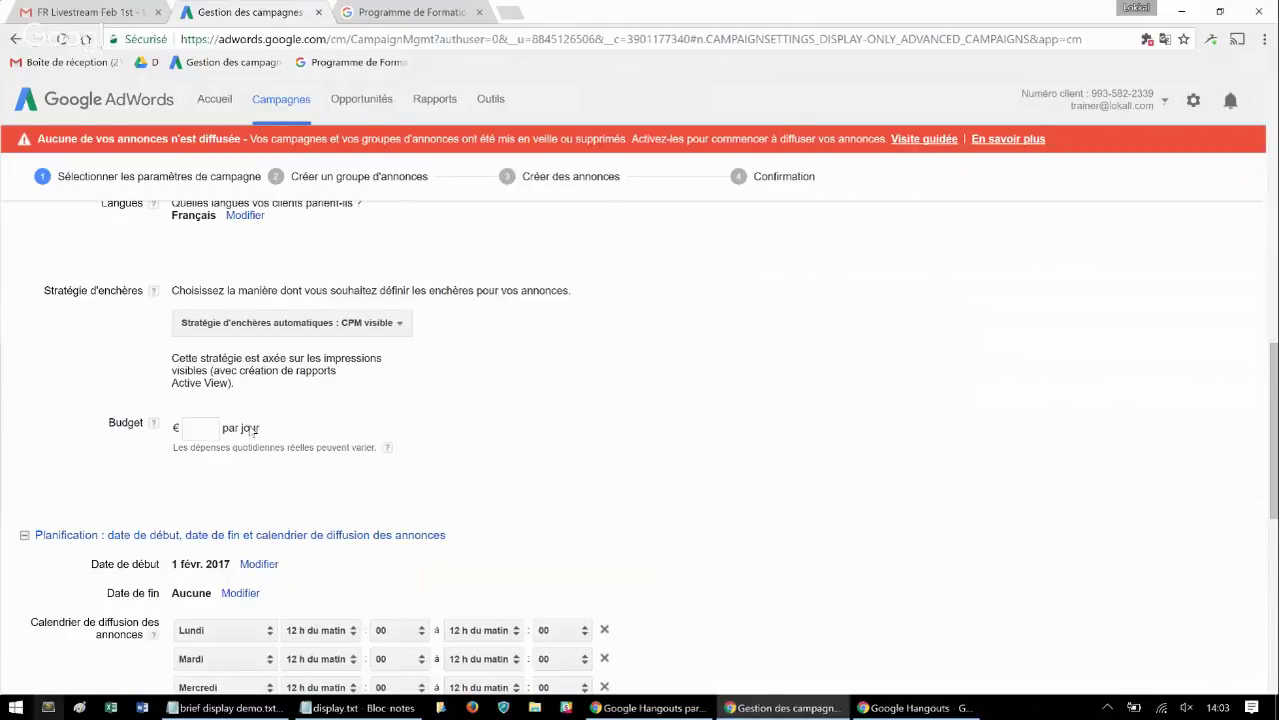
click(210, 430)
text(10)
Try "Alterner de manière régulière" for the ad rotation and switch it back to "Optimiser pour les clics"
scroll(181, 517, down, 2)
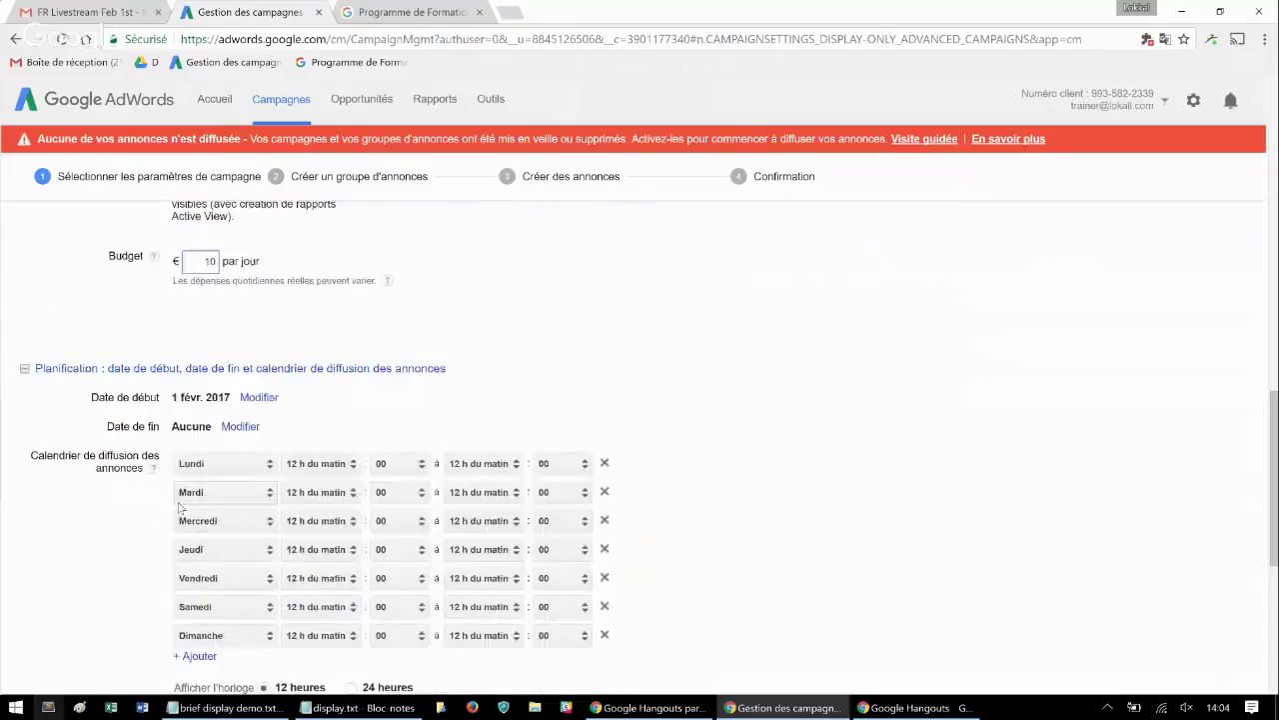
scroll(128, 490, down, 1)
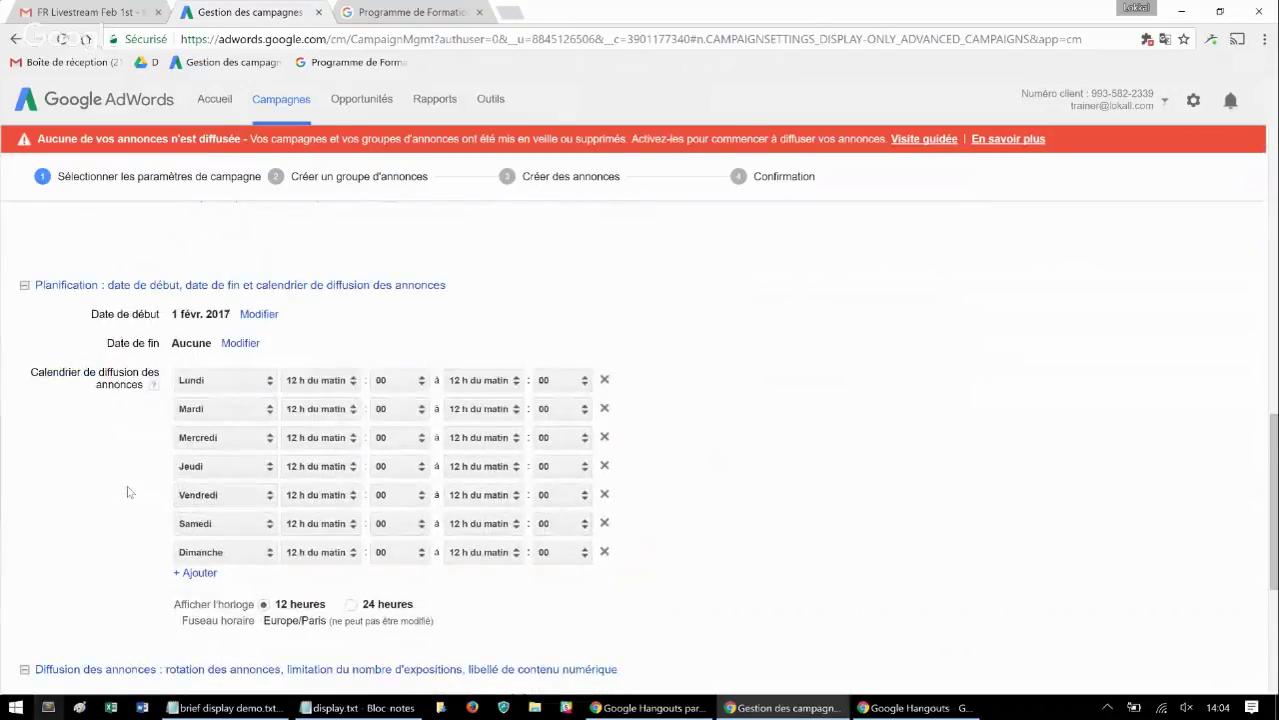
scroll(128, 492, down, 2)
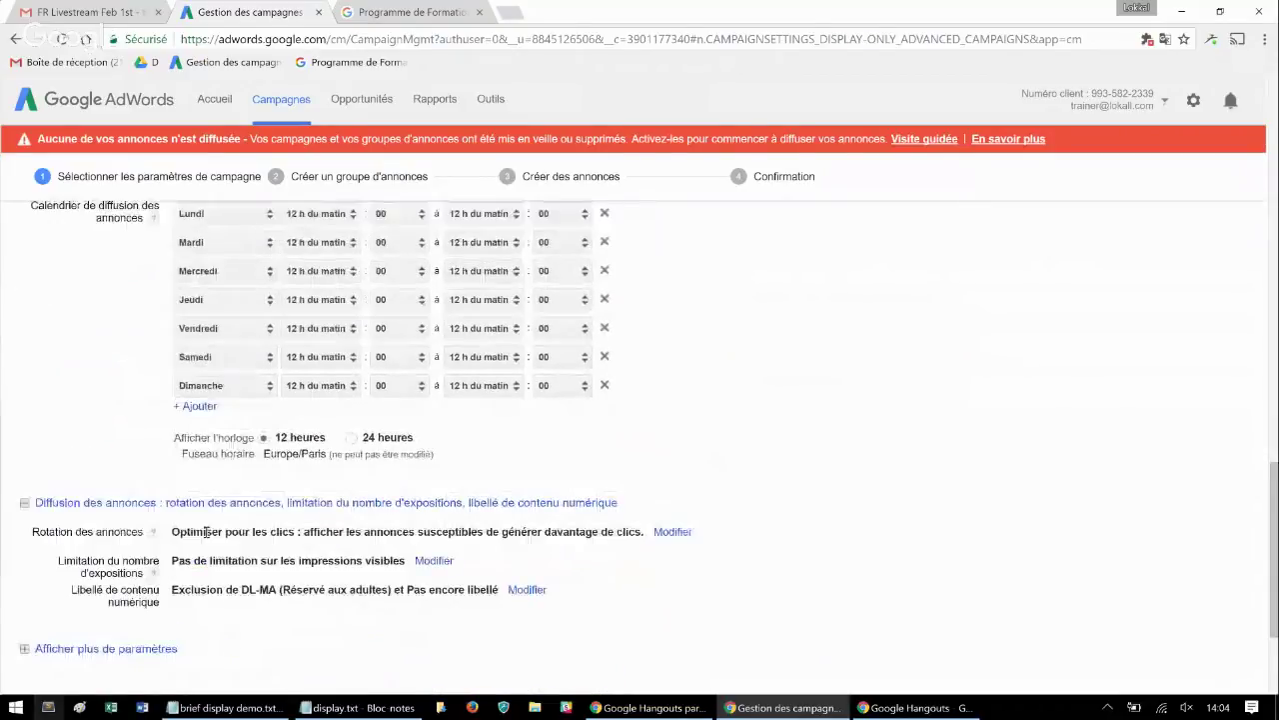
double_click(45, 532)
click(672, 532)
scroll(600, 544, down, 1)
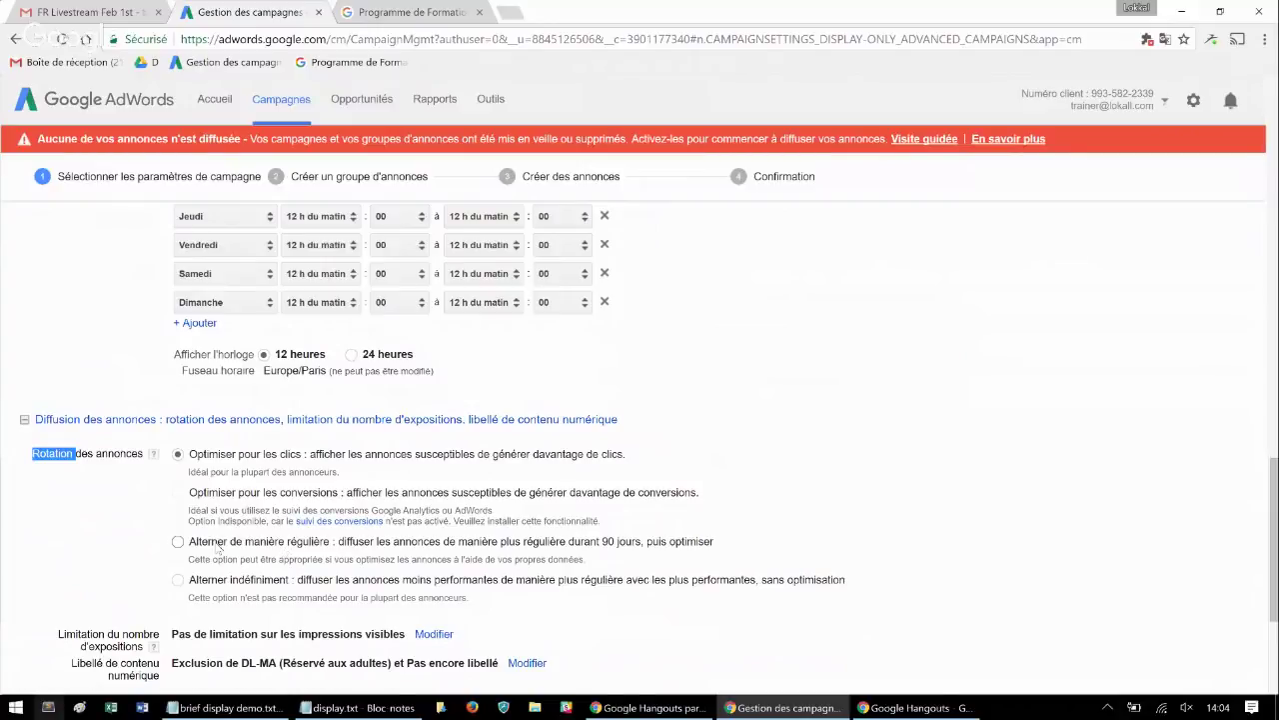
click(178, 542)
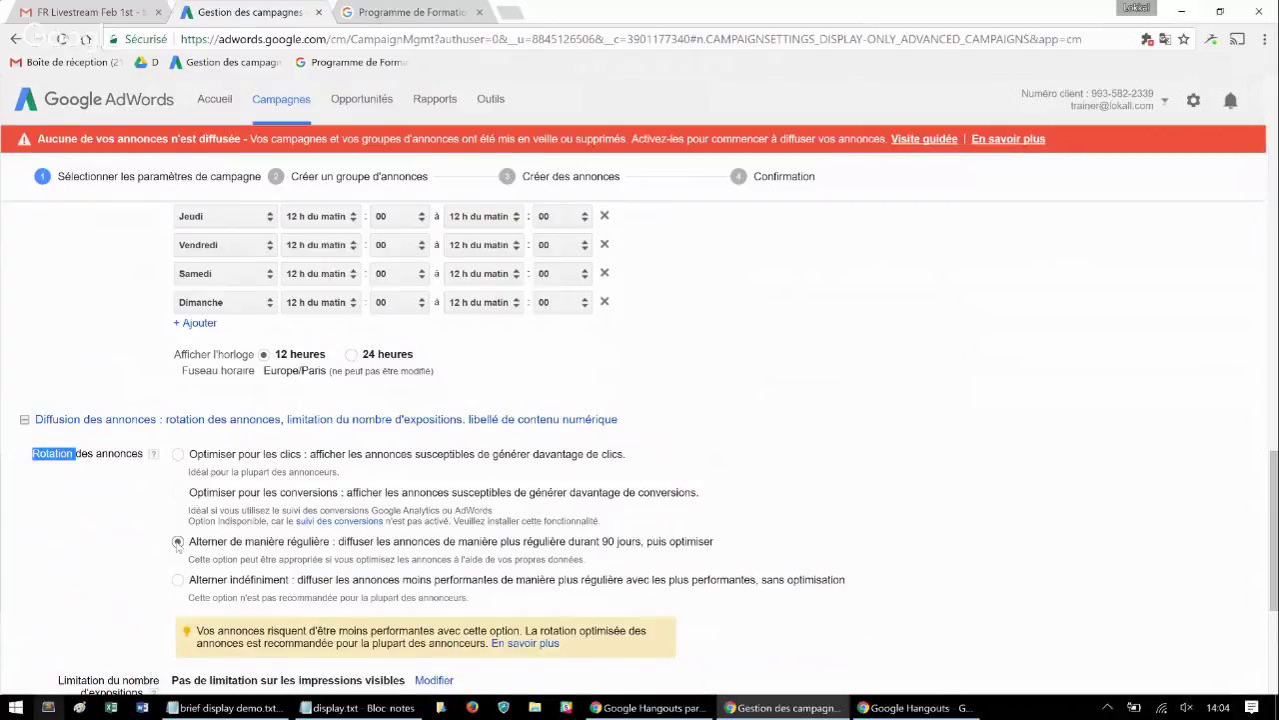
scroll(178, 545, down, 2)
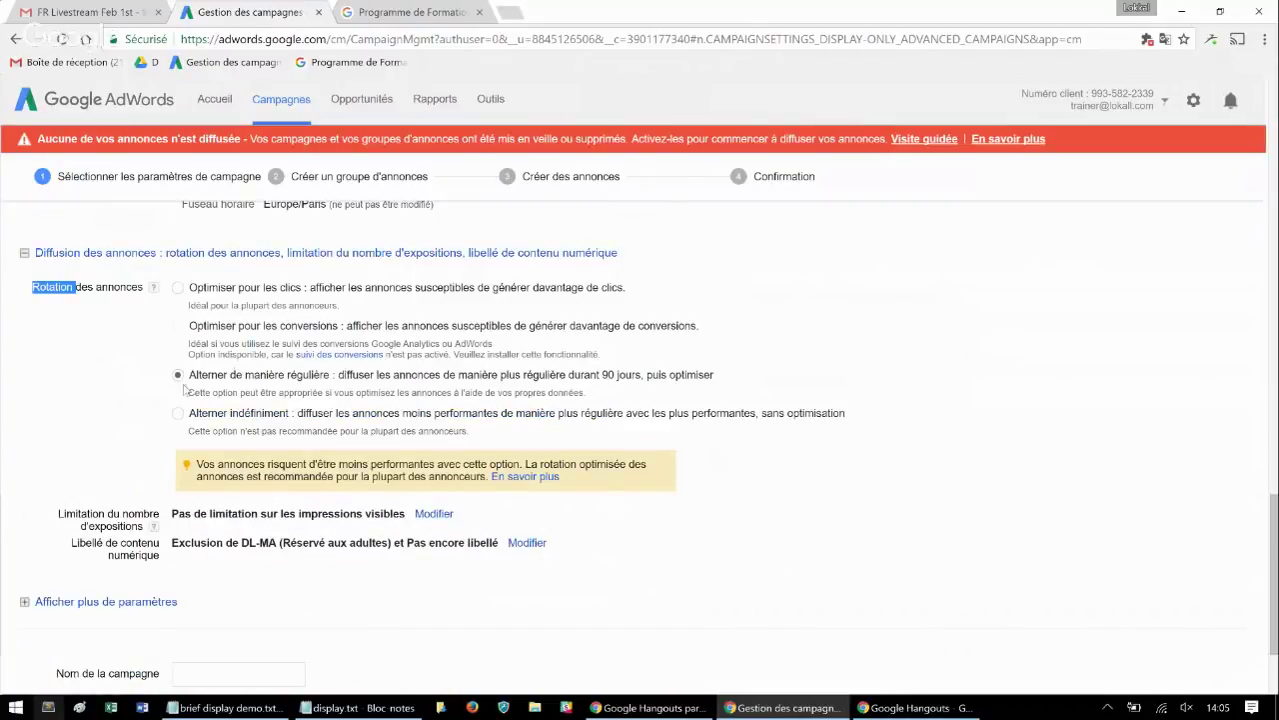
click(178, 288)
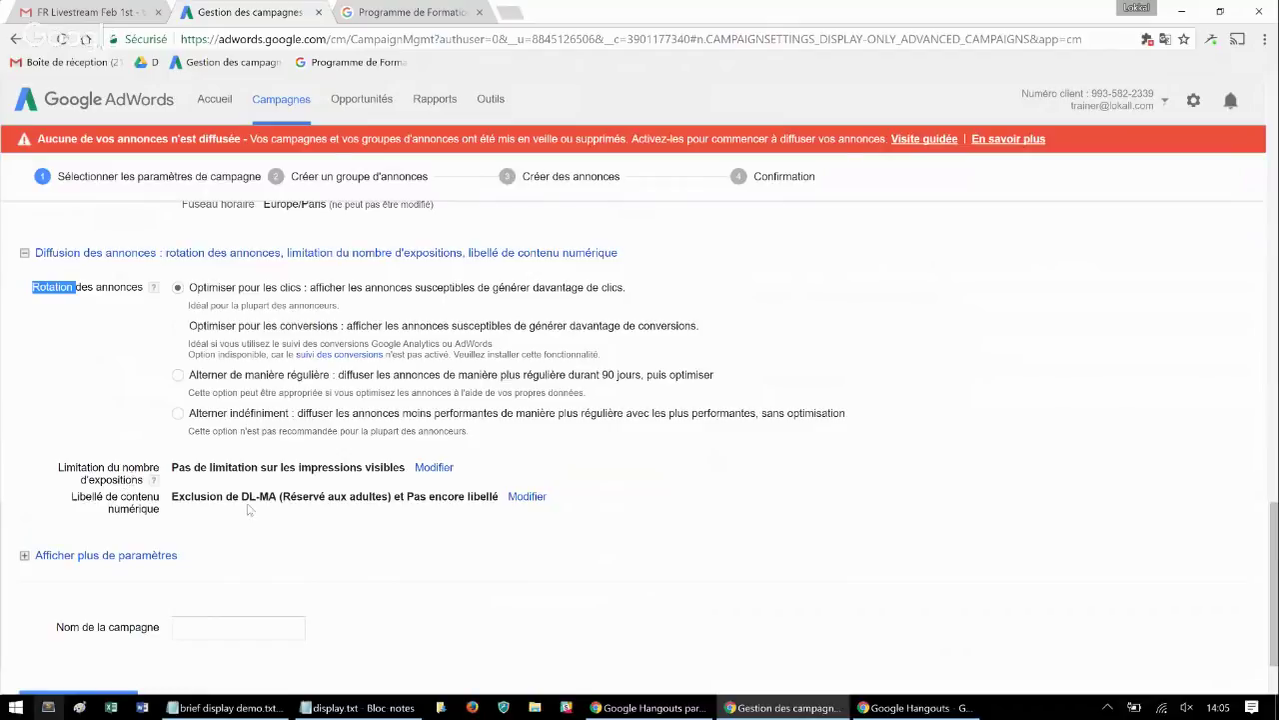
Limit the ad exposure to 3 visible impressions per day per ad group
click(433, 467)
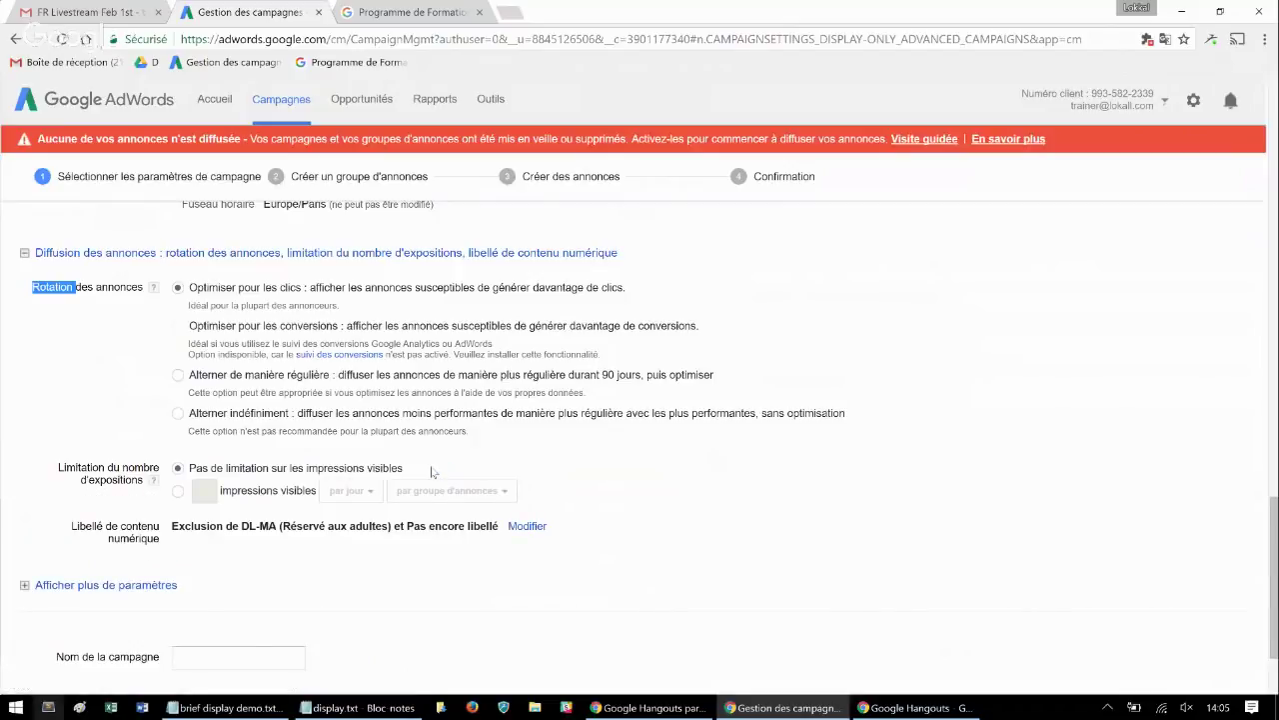
click(204, 492)
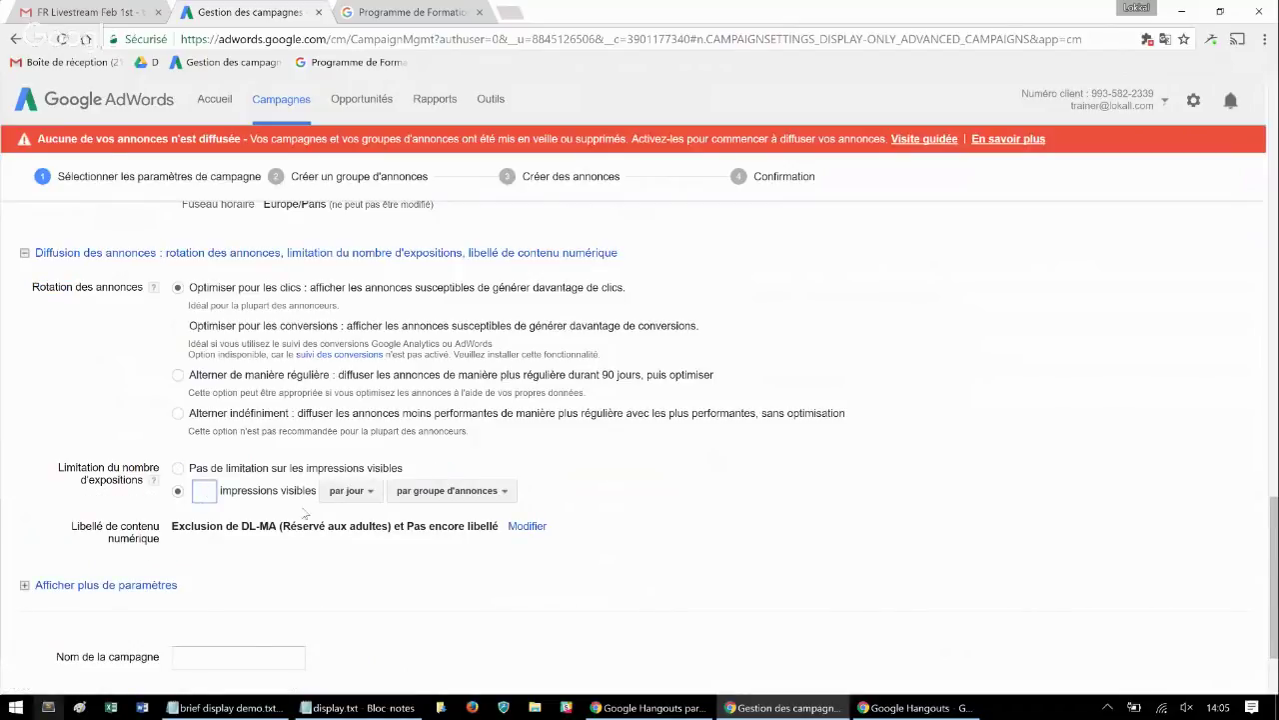
text(2)
key(BackSpace)
text(3)
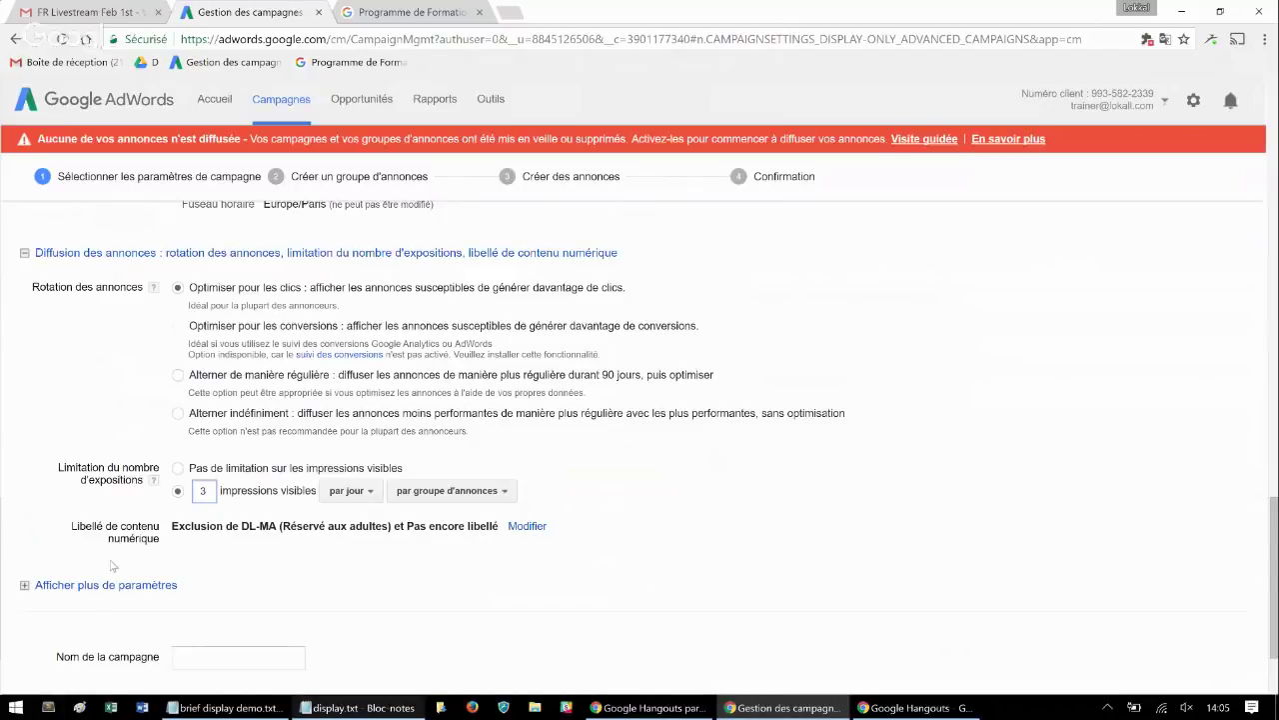
Exclude the digital content labels "Adultes et adolescents (DL-T)" and "Accord parental souhaitable (DL-PG)"
scroll(112, 565, down, 1)
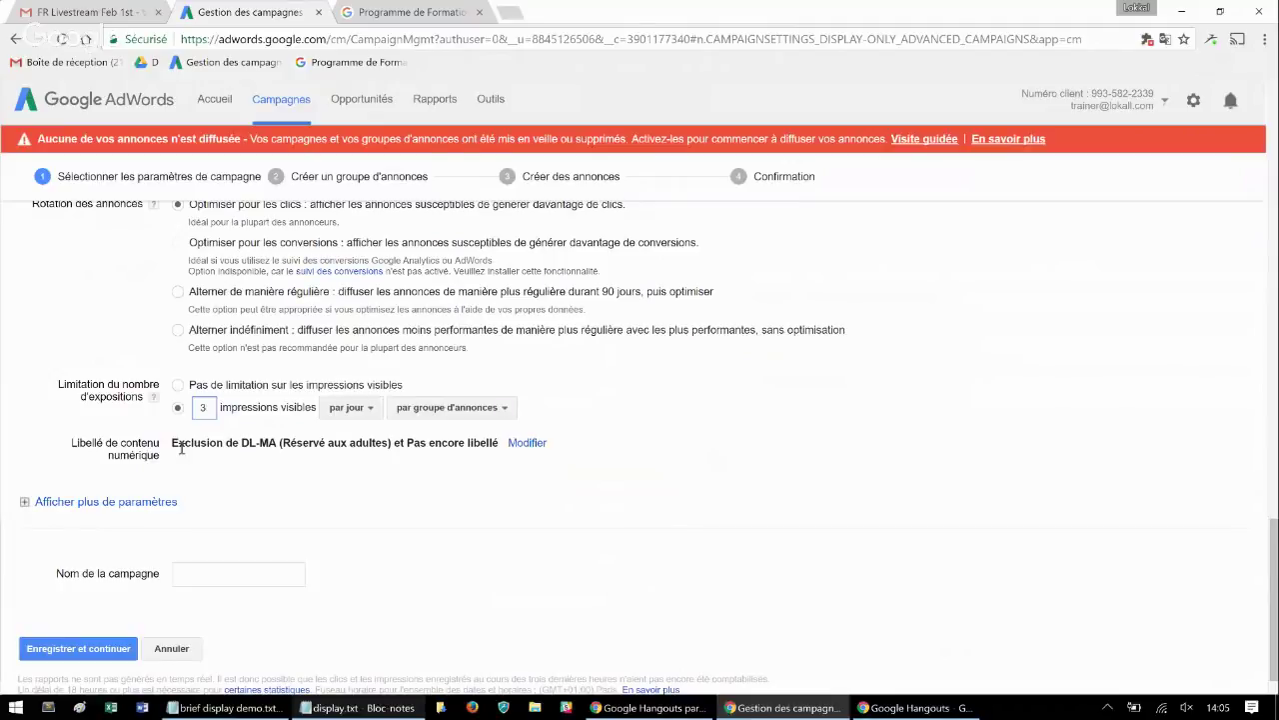
drag(172, 443, 313, 443)
click(530, 444)
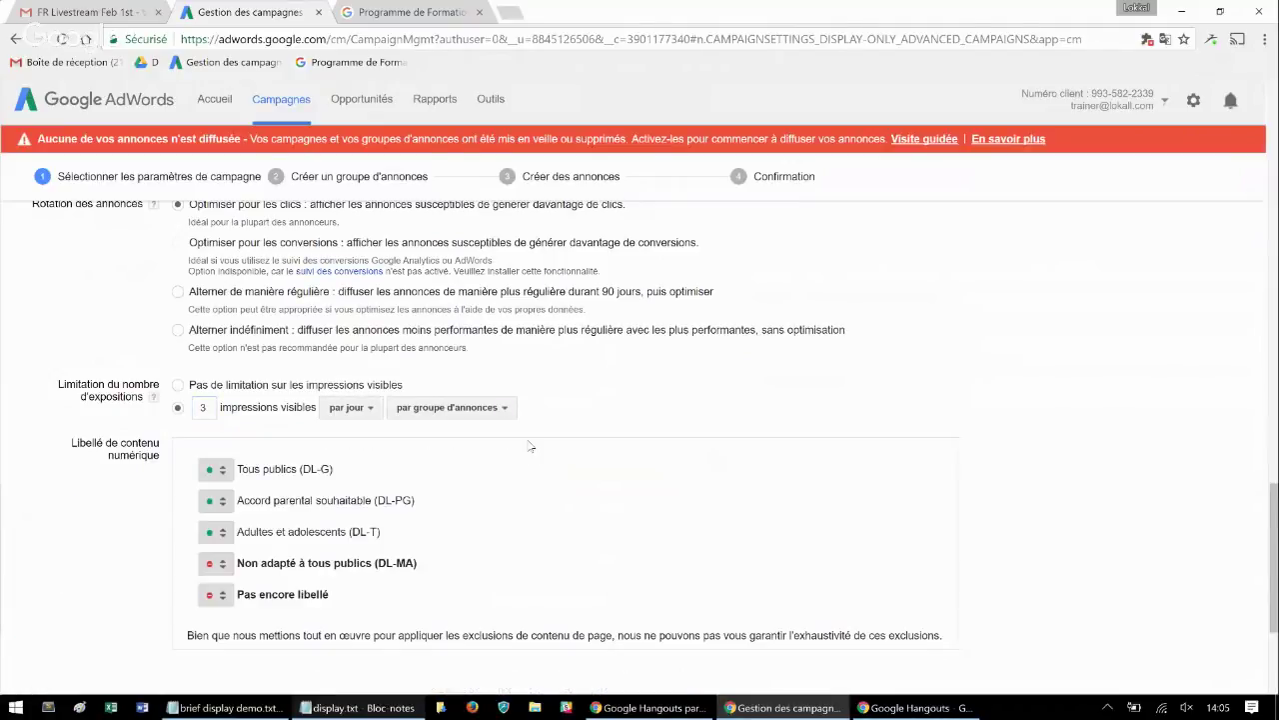
scroll(529, 445, down, 3)
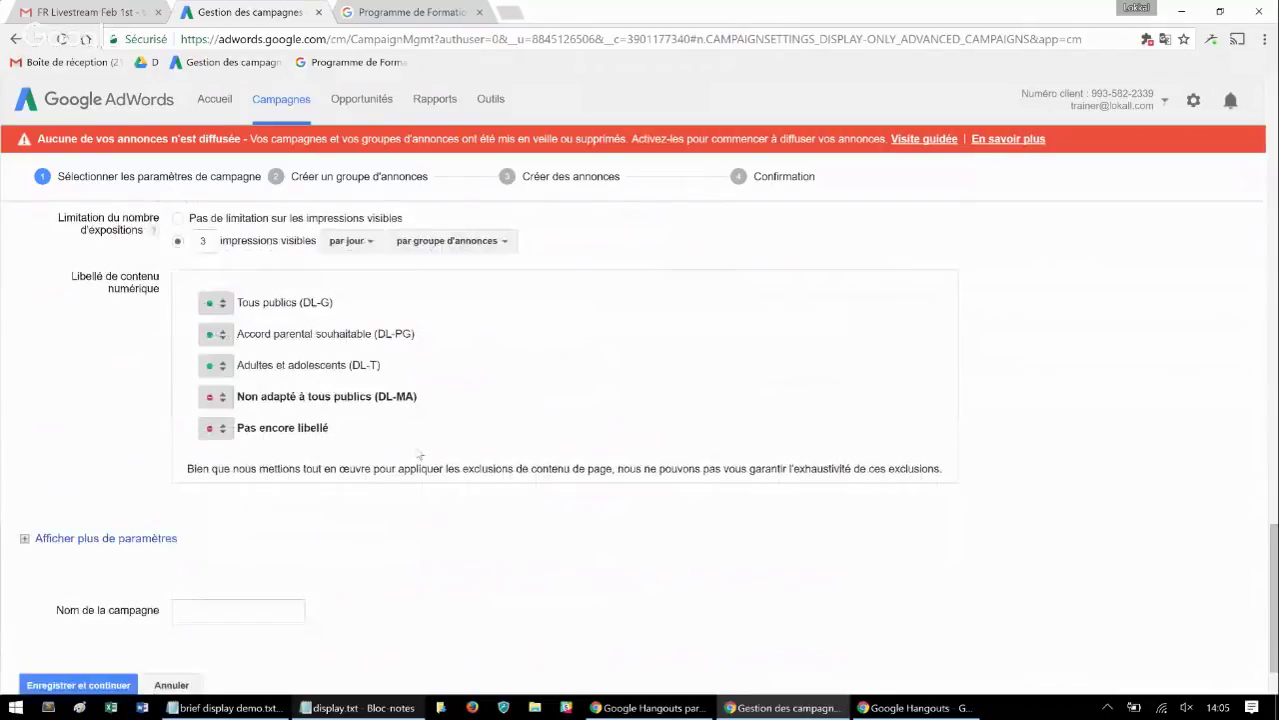
click(215, 365)
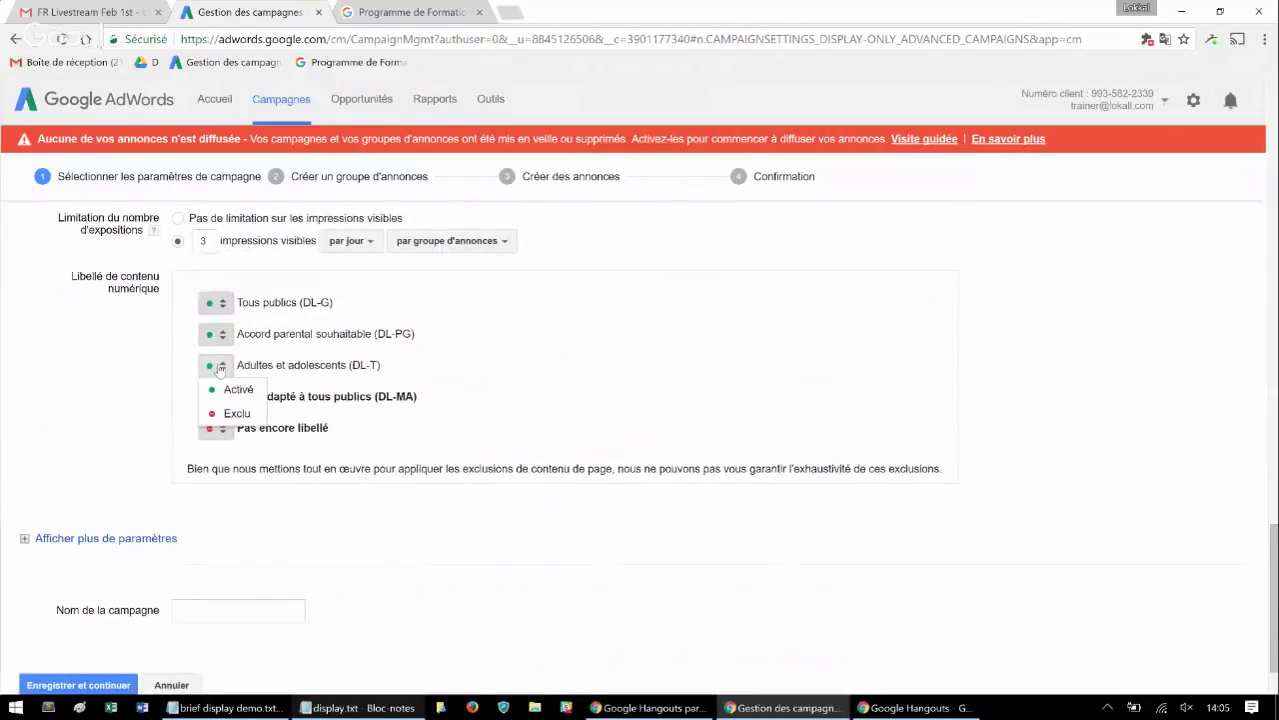
click(234, 414)
click(225, 334)
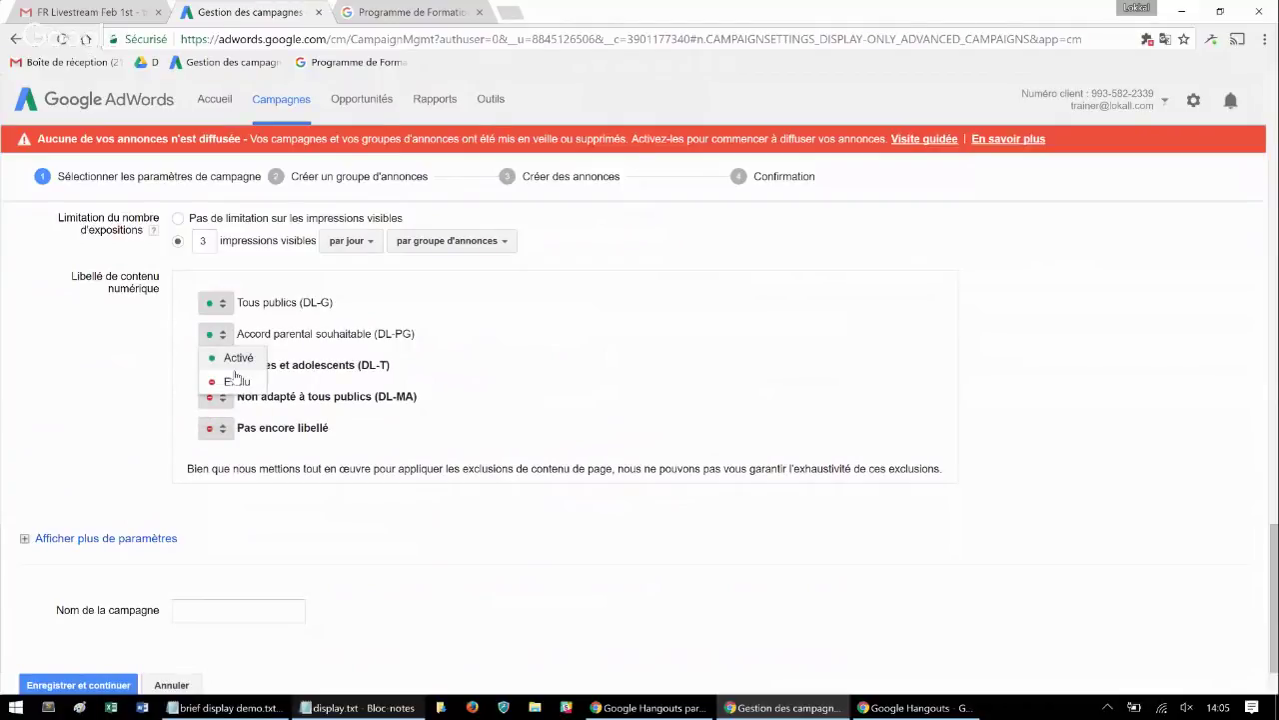
click(231, 383)
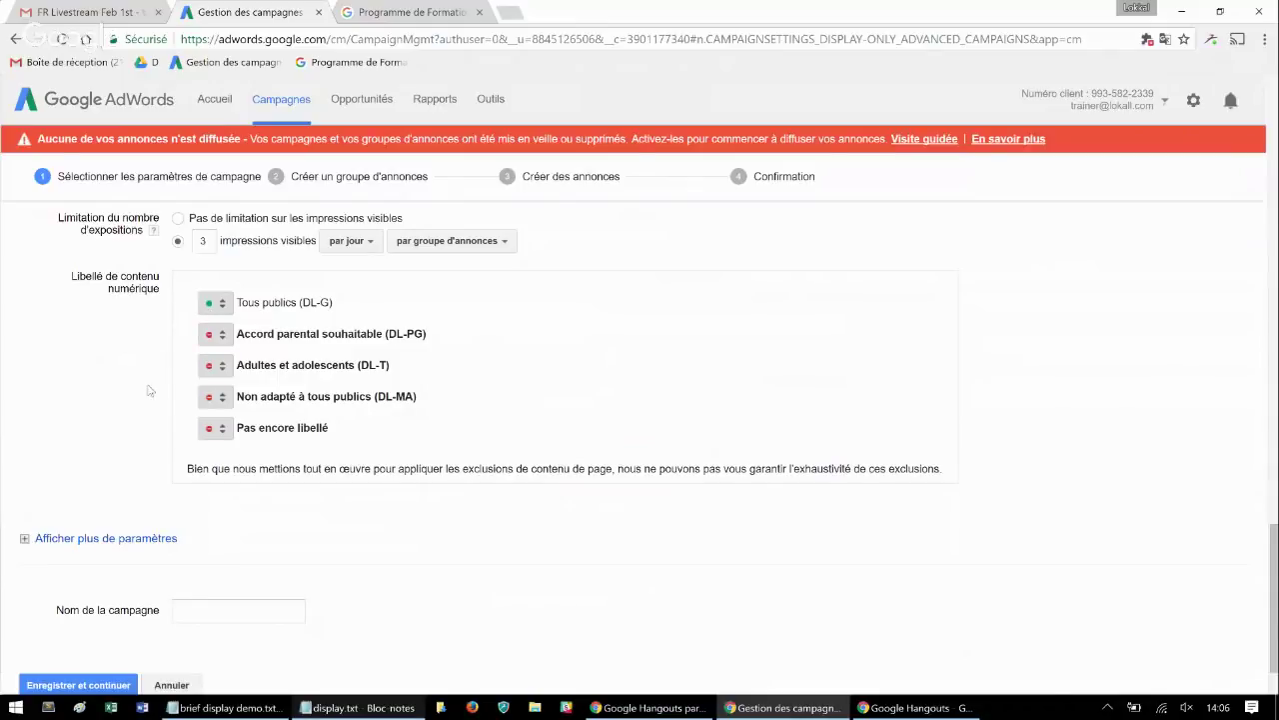
Name the campaign "Display Notoriété" and save its settings to continue to ad group creation
scroll(147, 389, down, 2)
click(183, 520)
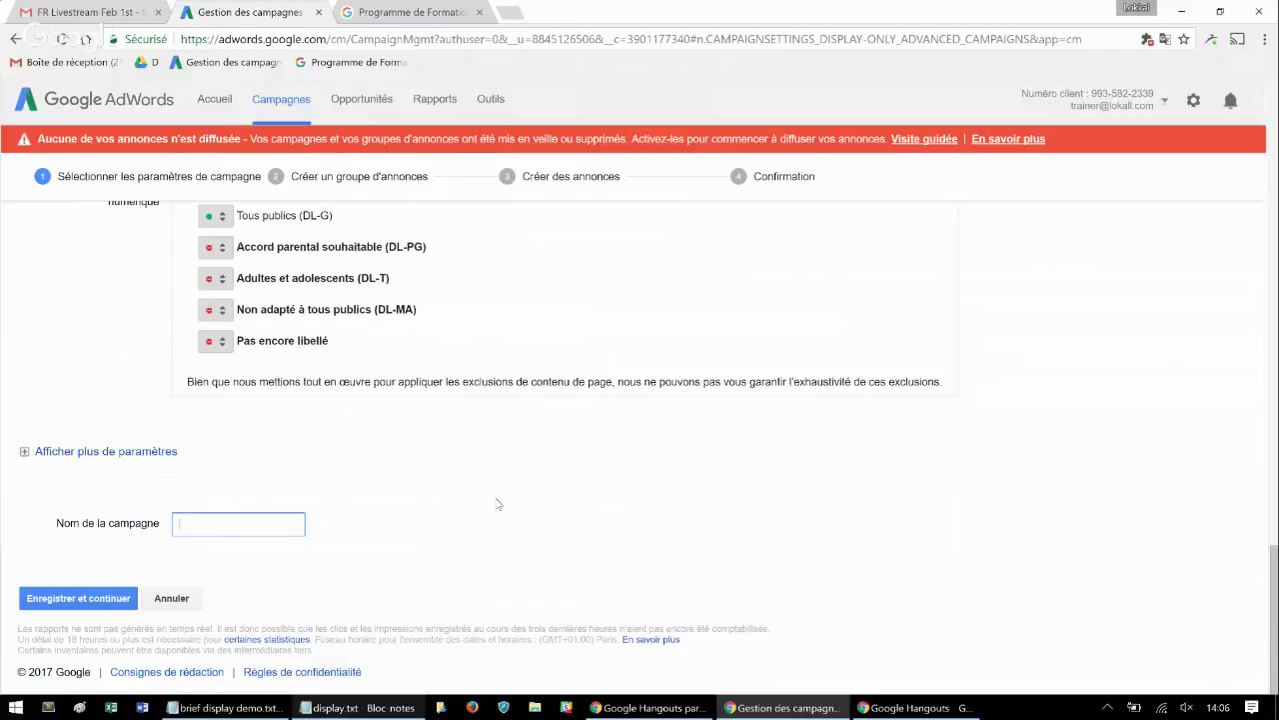
text(Display Notoriété)
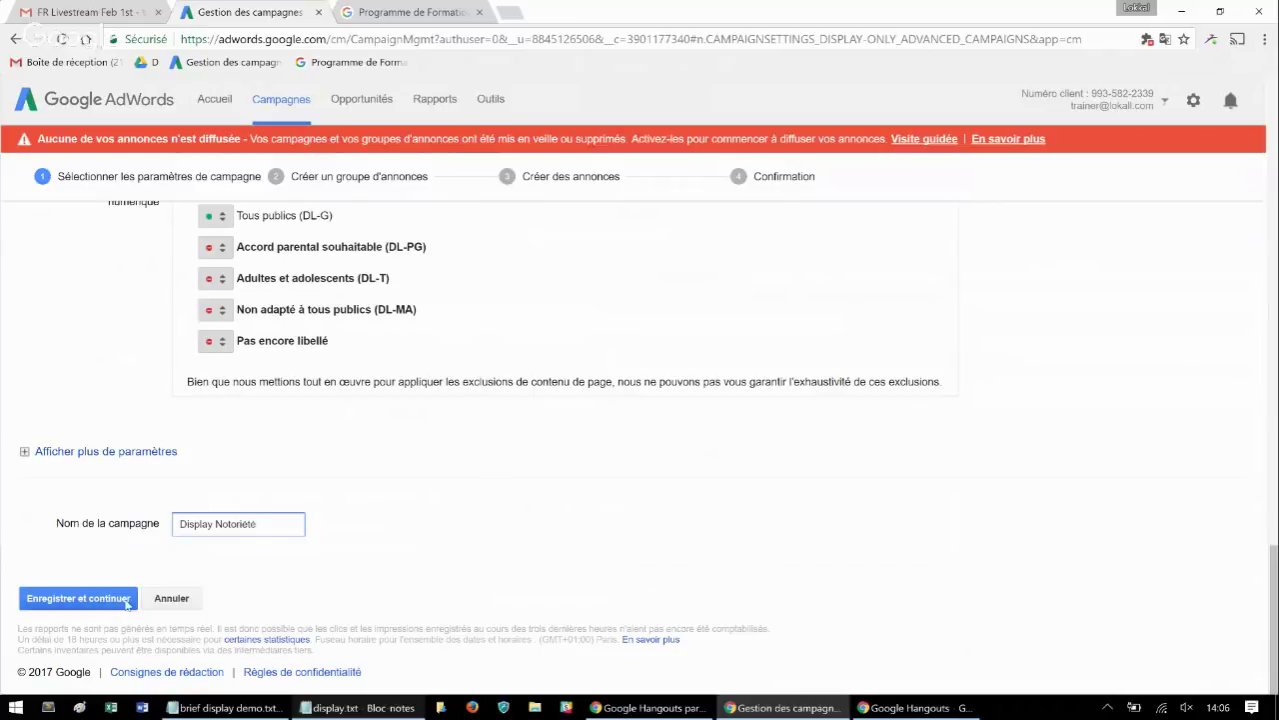
click(95, 597)
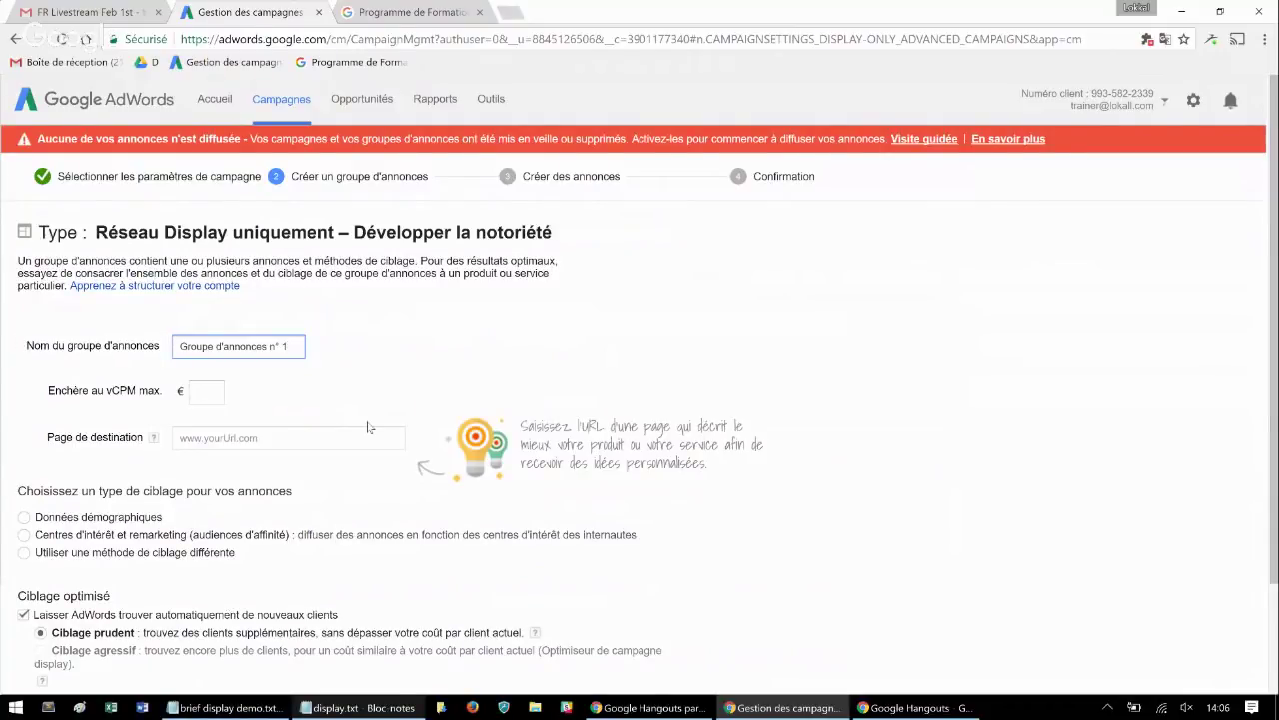
Rename the ad group "Display Notoriété"
double_click(234, 348)
triple_click(234, 350)
text(Disl)
key(BackSpace)
text(pl)
text(ay )
text(Co)
key(BackSpace)
key(BackSpace)
key(BackSpace)
text(Notoriété)
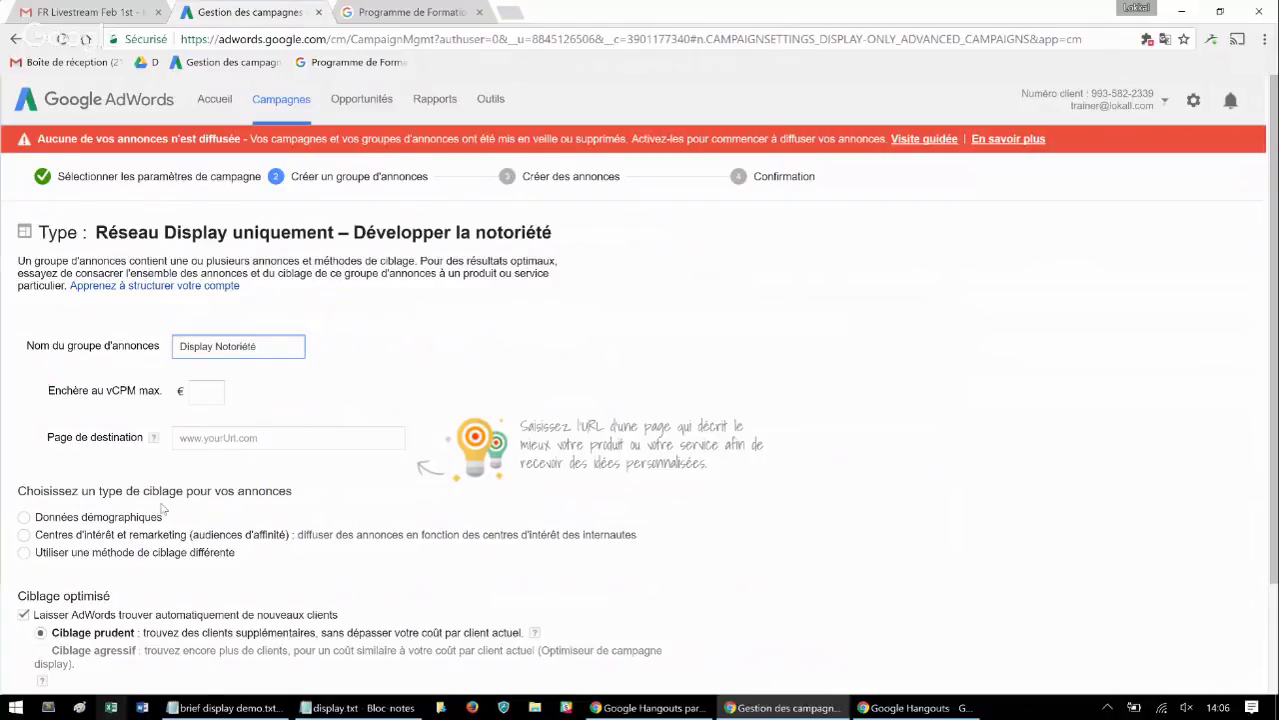
Set the ad group's maximum vCPM bid to €0,3 and activate the landing page field
click(210, 386)
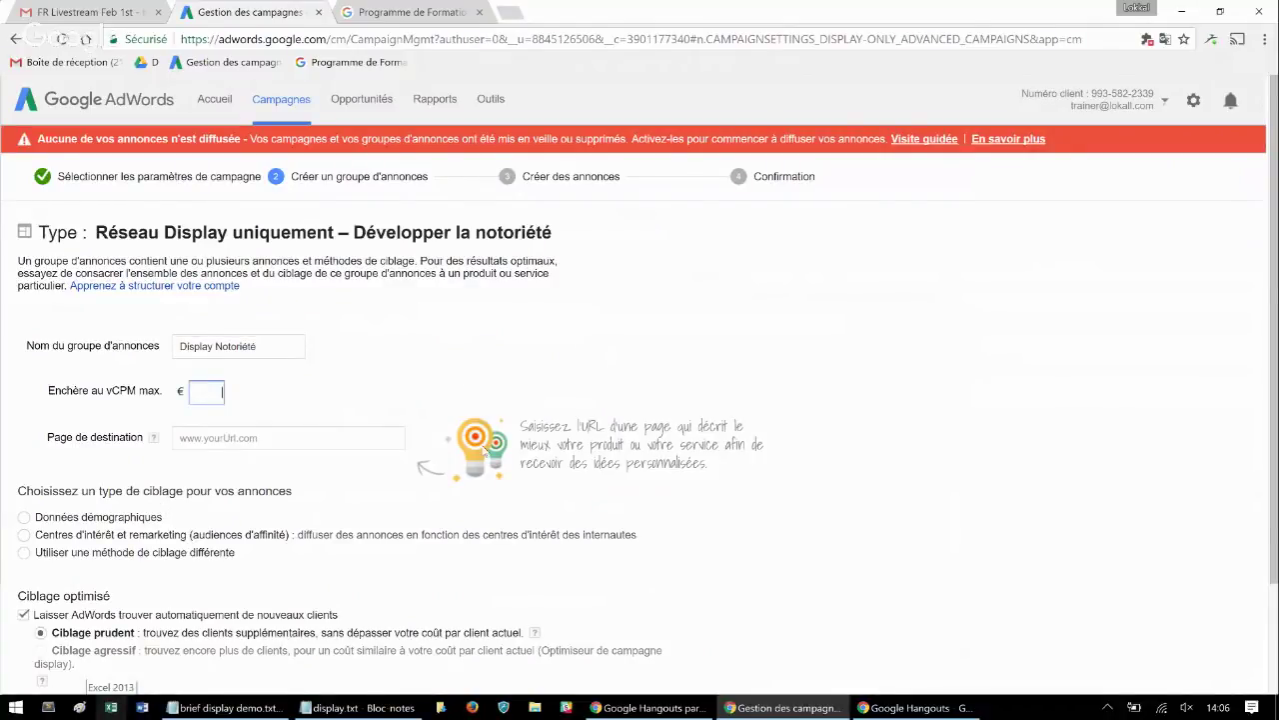
text(0,3)
click(213, 435)
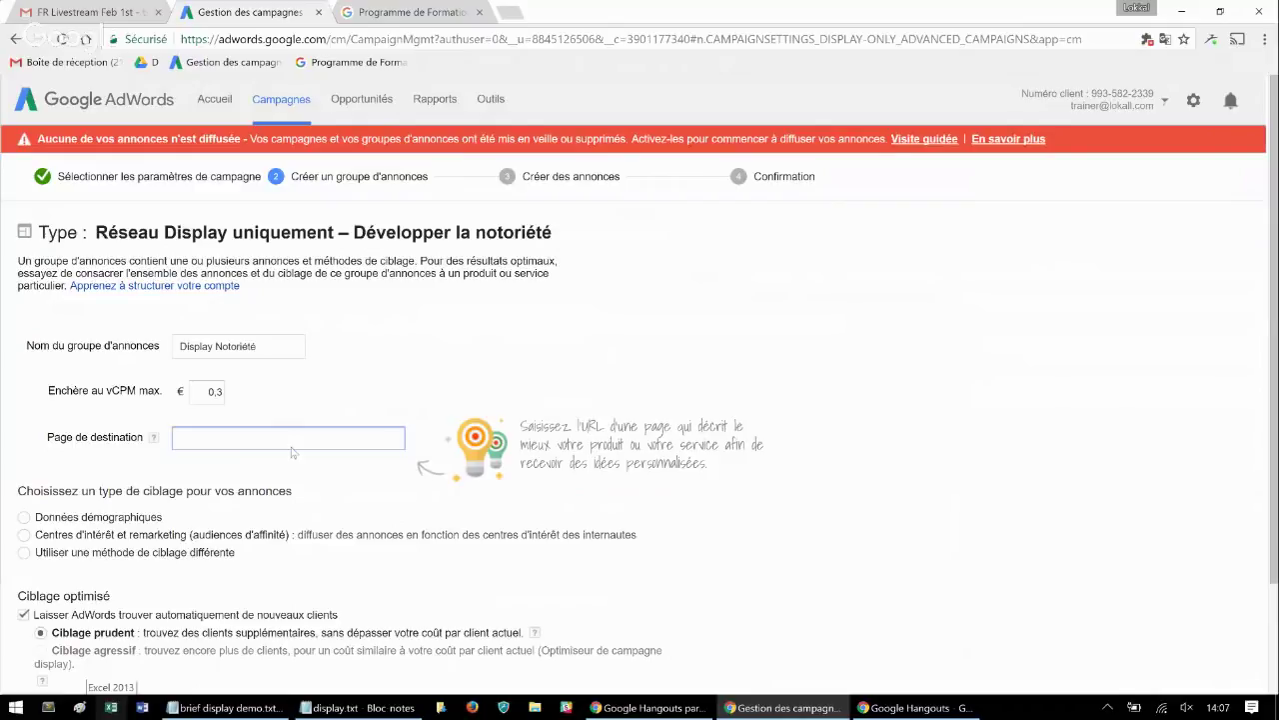
Copy the programme-de-formation-google-partners URL from display.txt in Notepad and paste it as the ad group's landing page in AdWords
click(354, 709)
drag(665, 227, 137, 252)
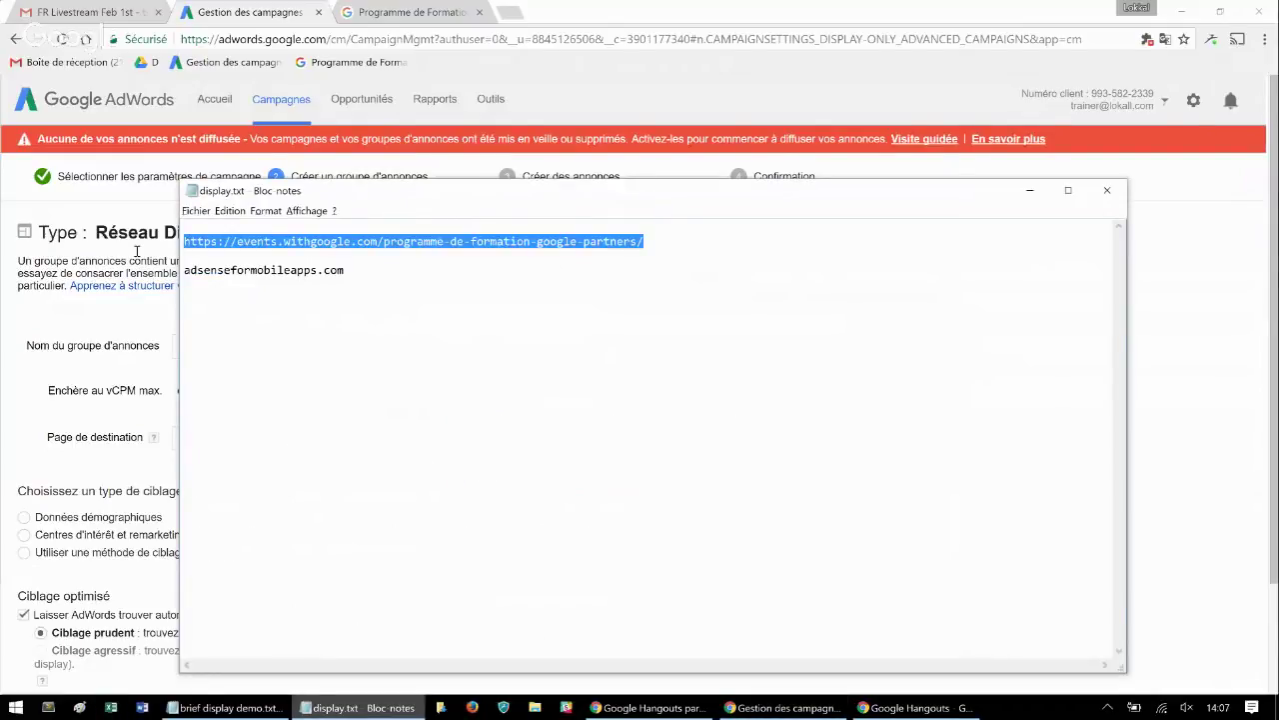
key(alt+Tab)
click(202, 444)
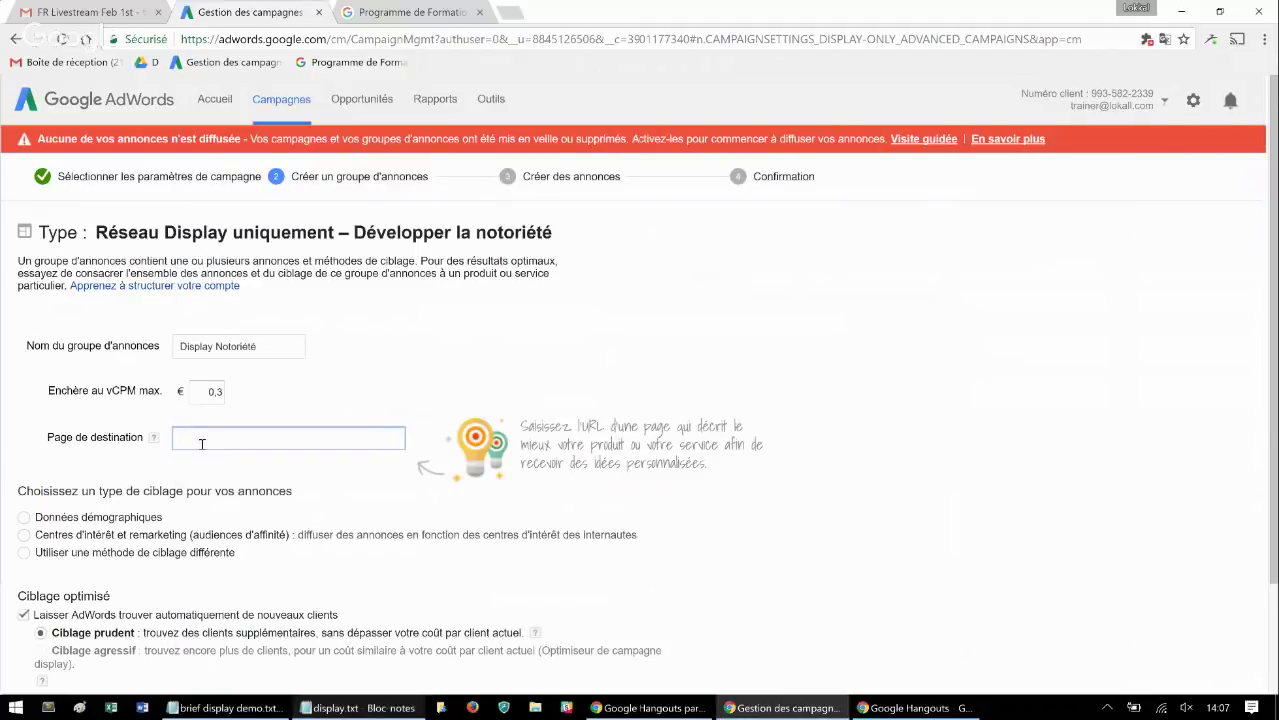
key(ctrl+v)
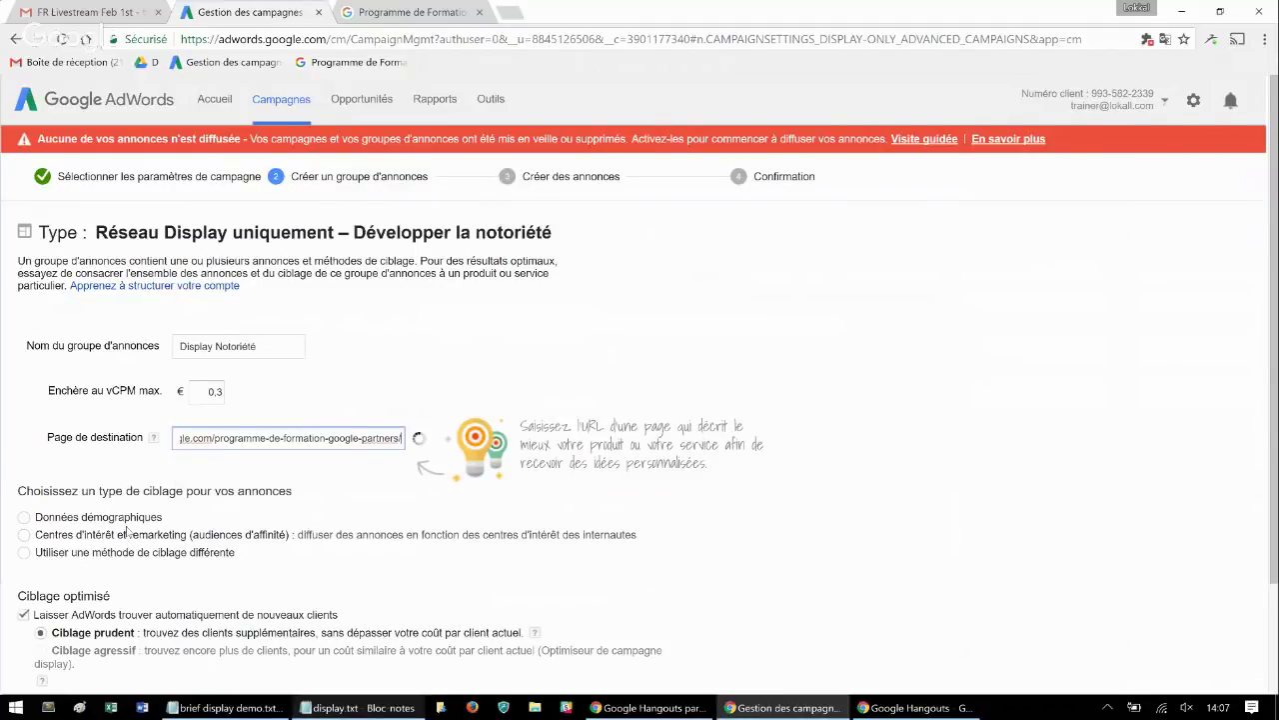
Try the "Données démographiques" targeting type and review its sex, age and parental status options
scroll(111, 497, down, 1)
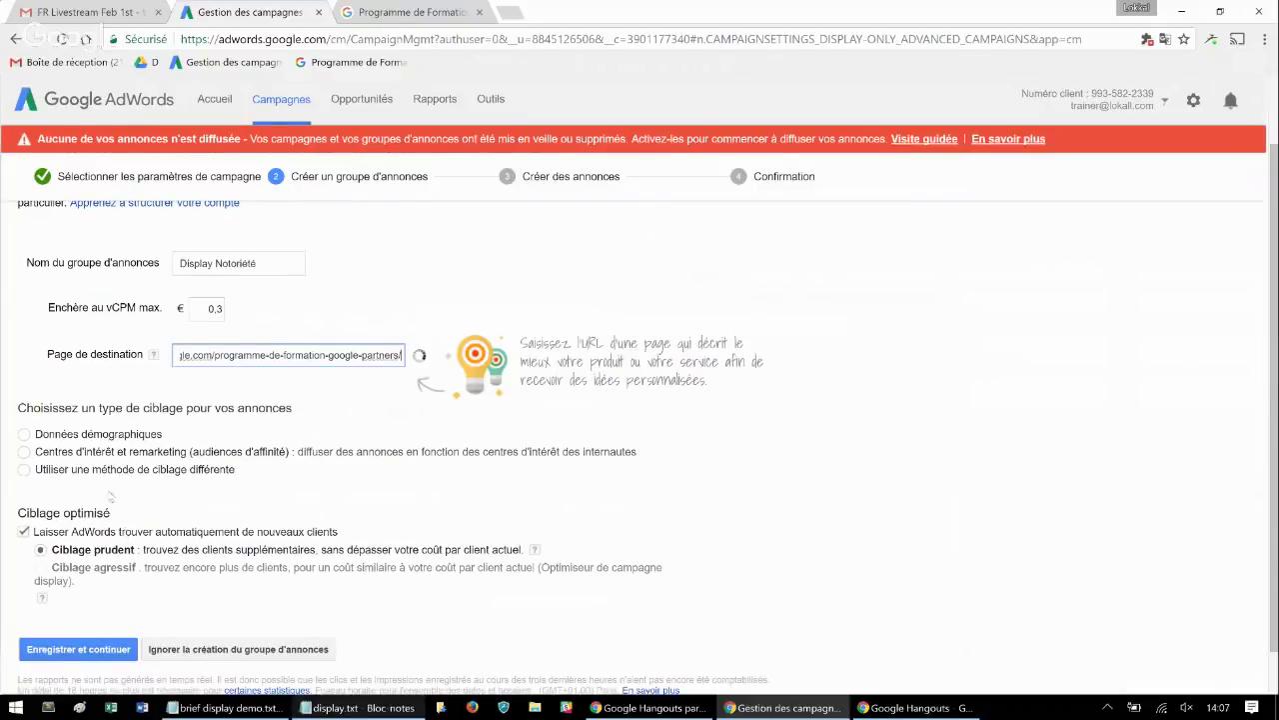
click(115, 441)
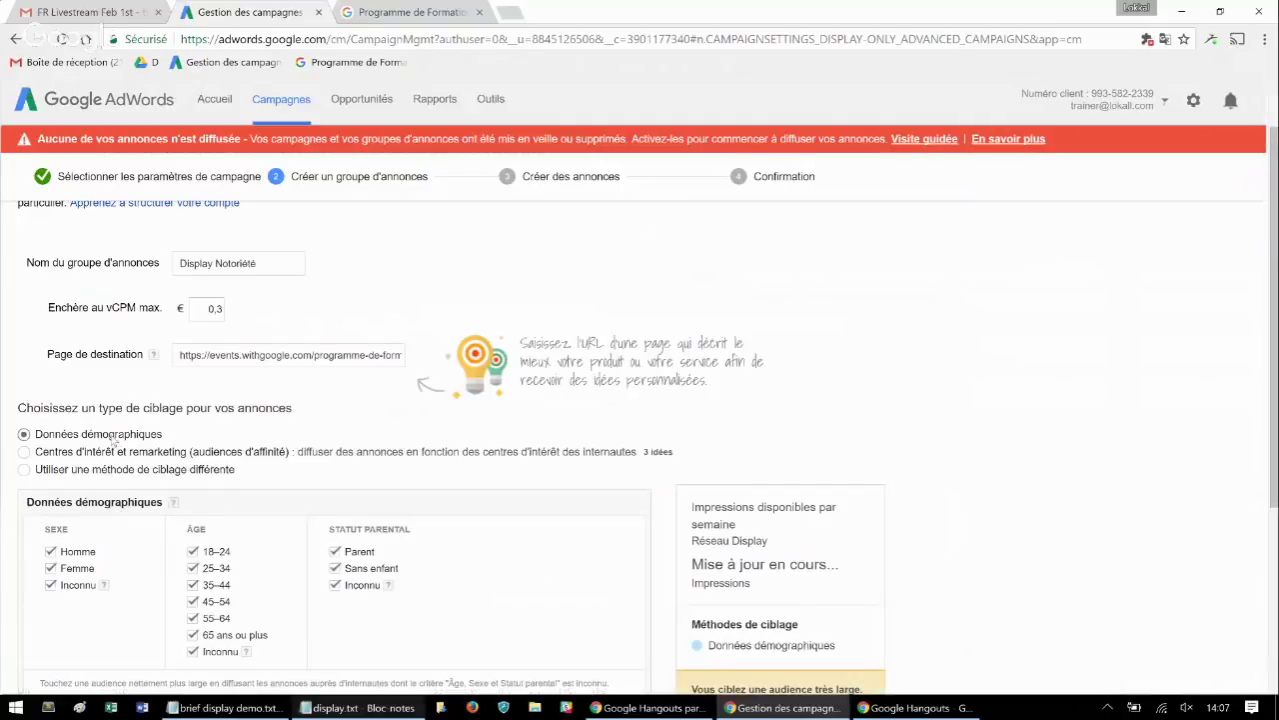
scroll(117, 454, down, 2)
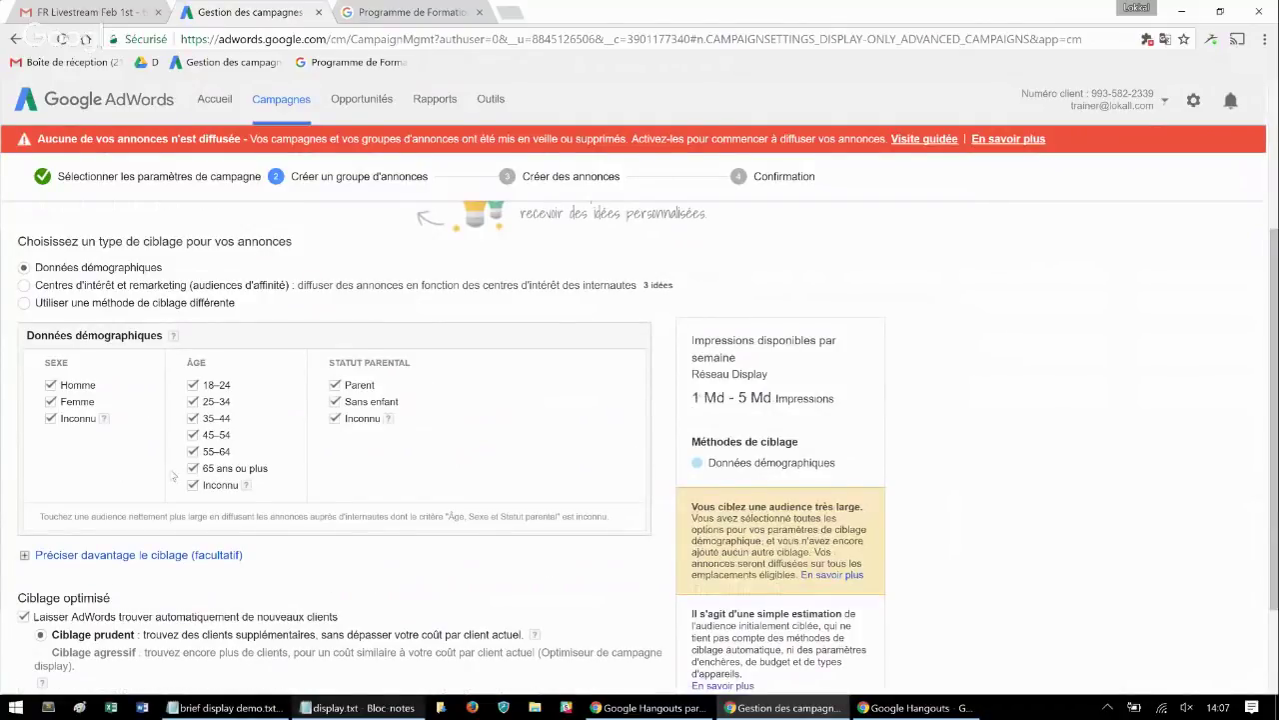
Set the targeting type to "Centres d'intérêt et remarketing" and display the remarketing lists
click(99, 289)
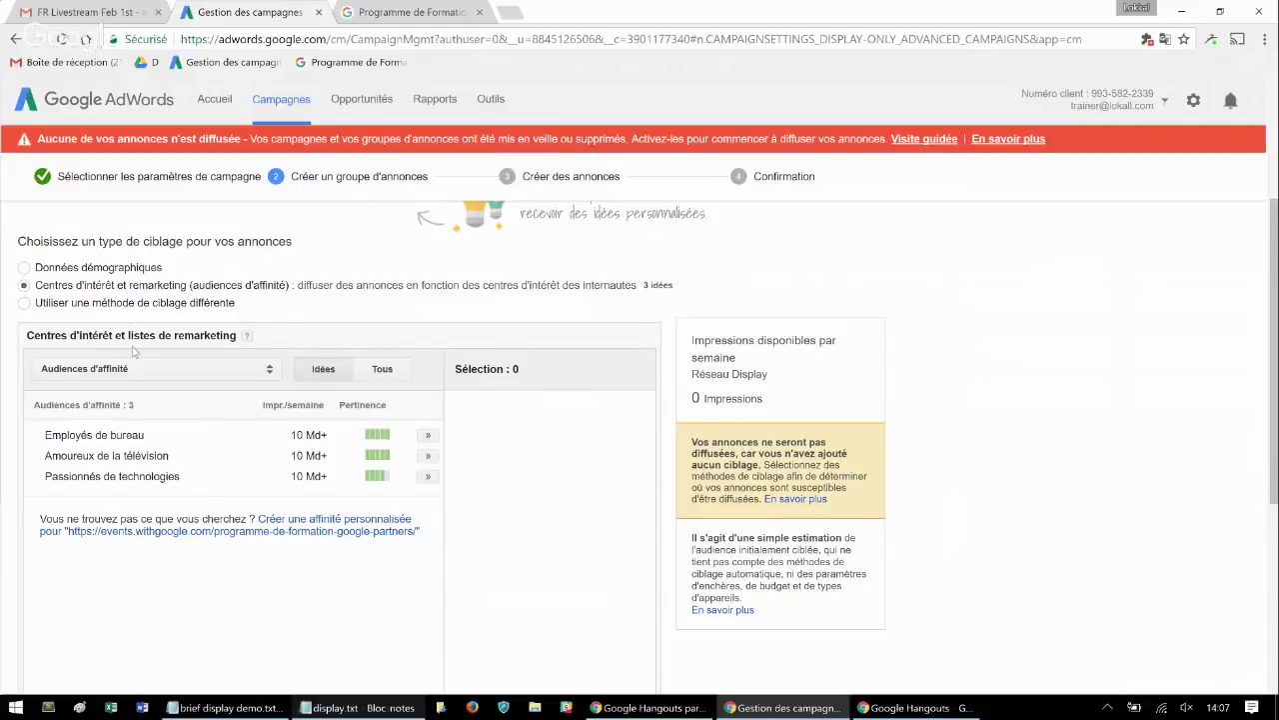
click(190, 370)
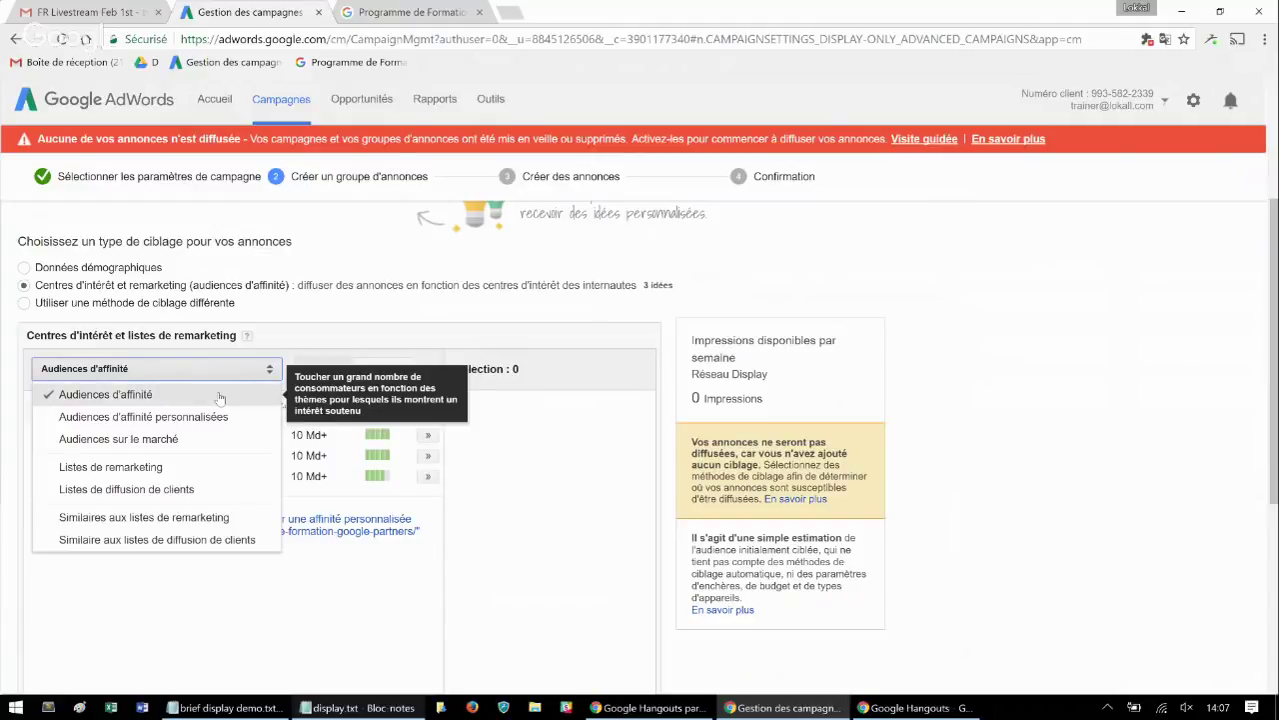
click(143, 471)
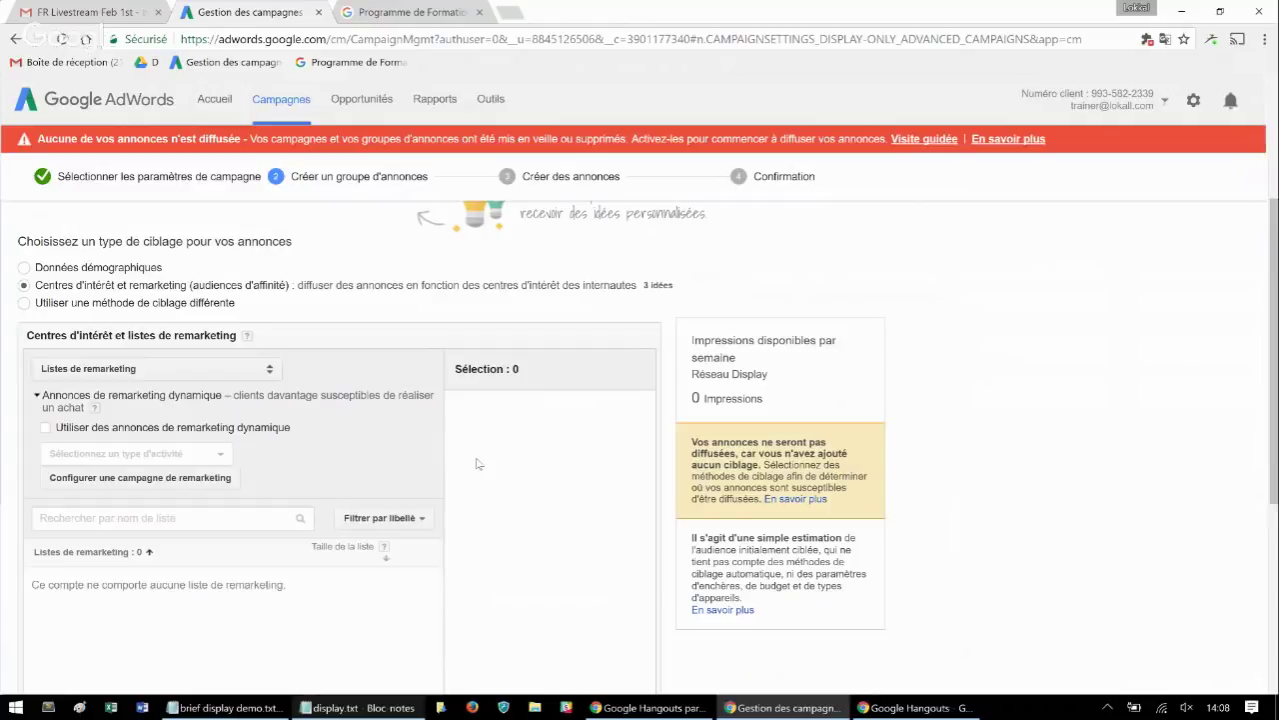
Return to the affinity audiences and add "Employés de bureau" to the targeting selection
click(147, 372)
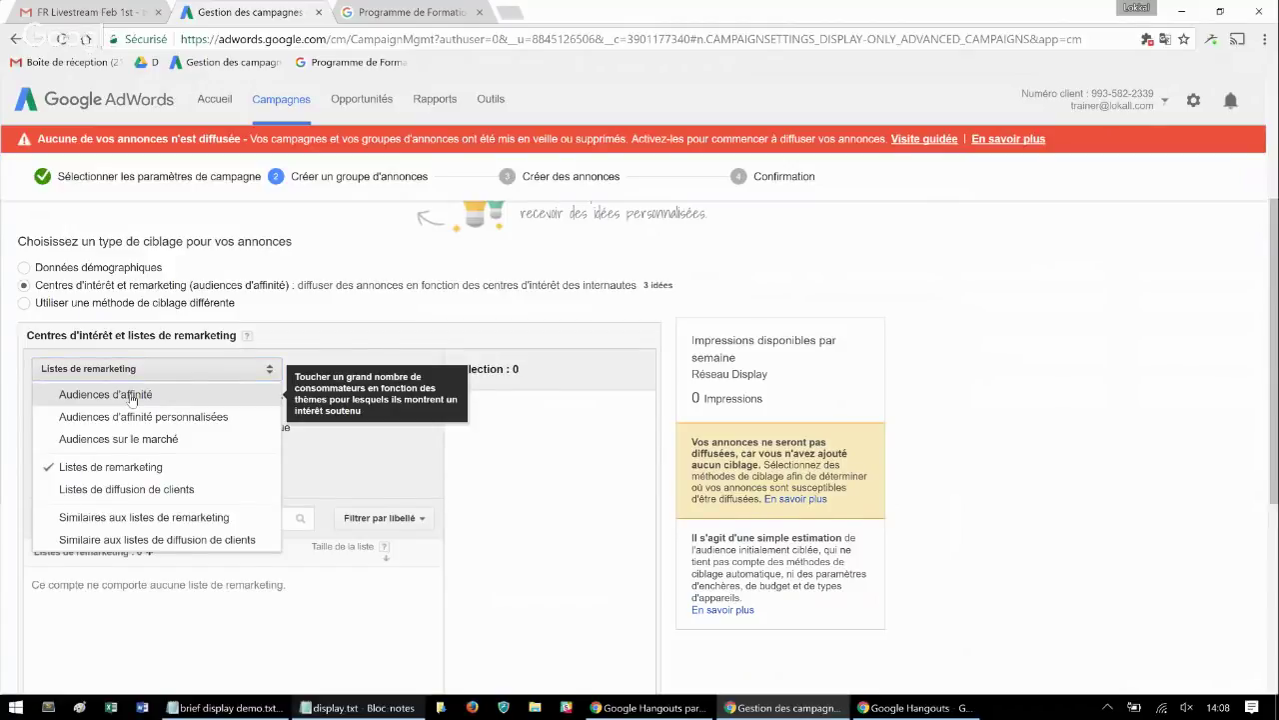
click(132, 397)
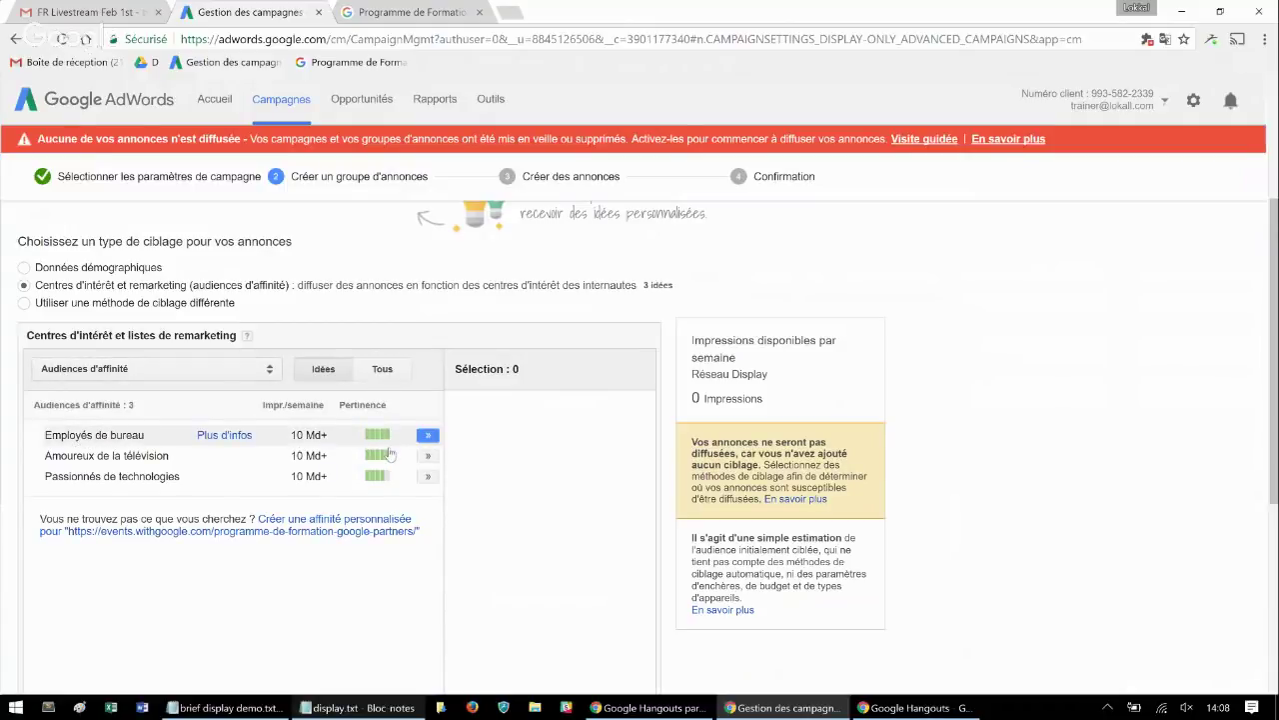
click(427, 435)
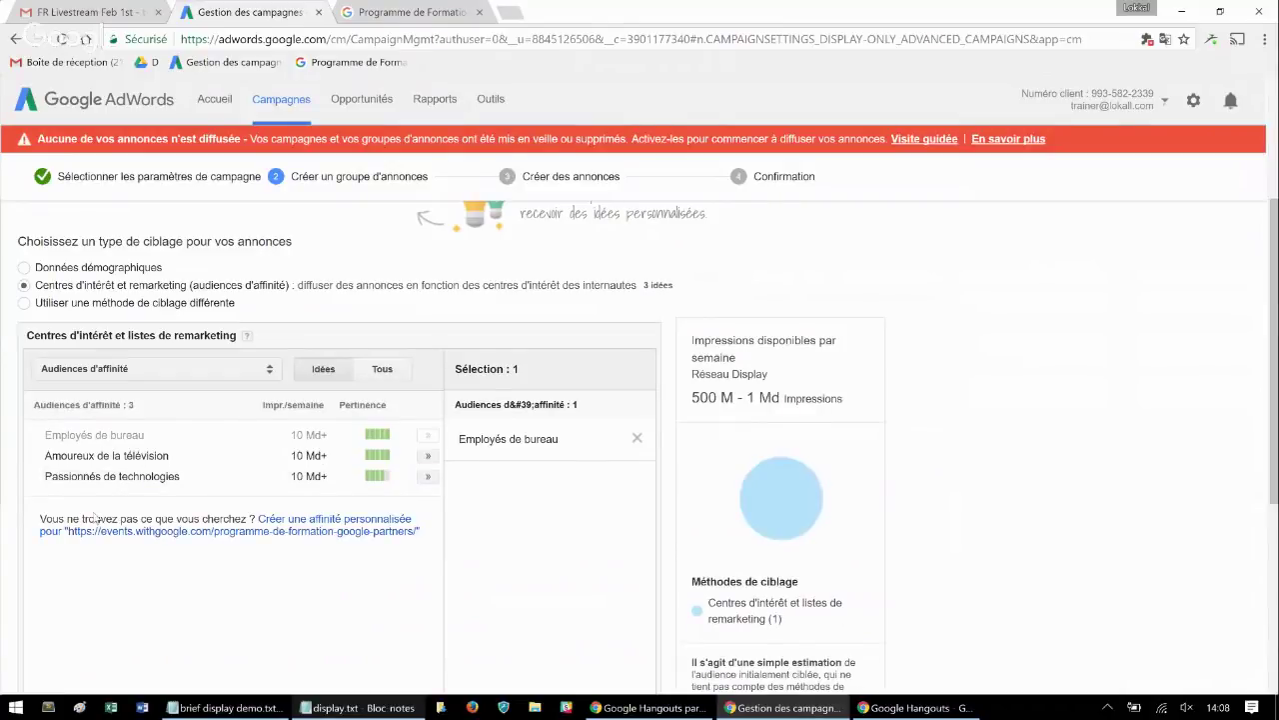
Refine the targeting further by adding the method "Mots clés pour le Réseau Display"
scroll(90, 511, down, 3)
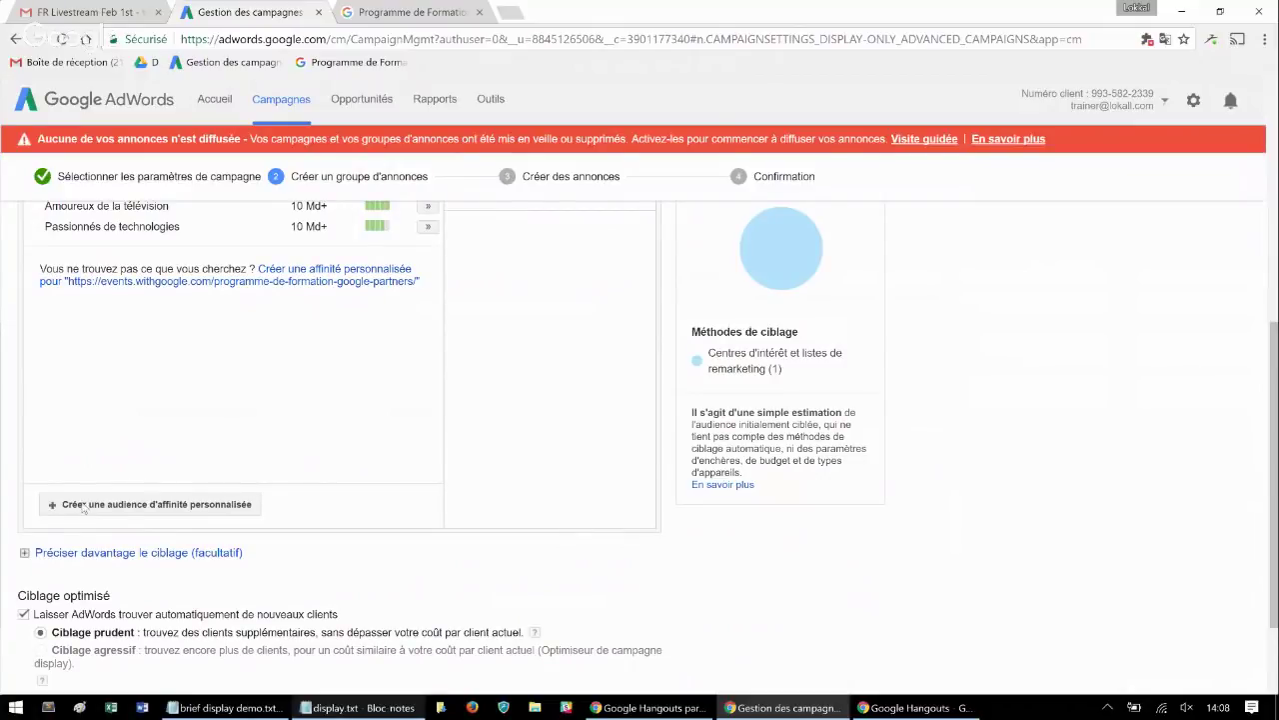
scroll(84, 508, down, 1)
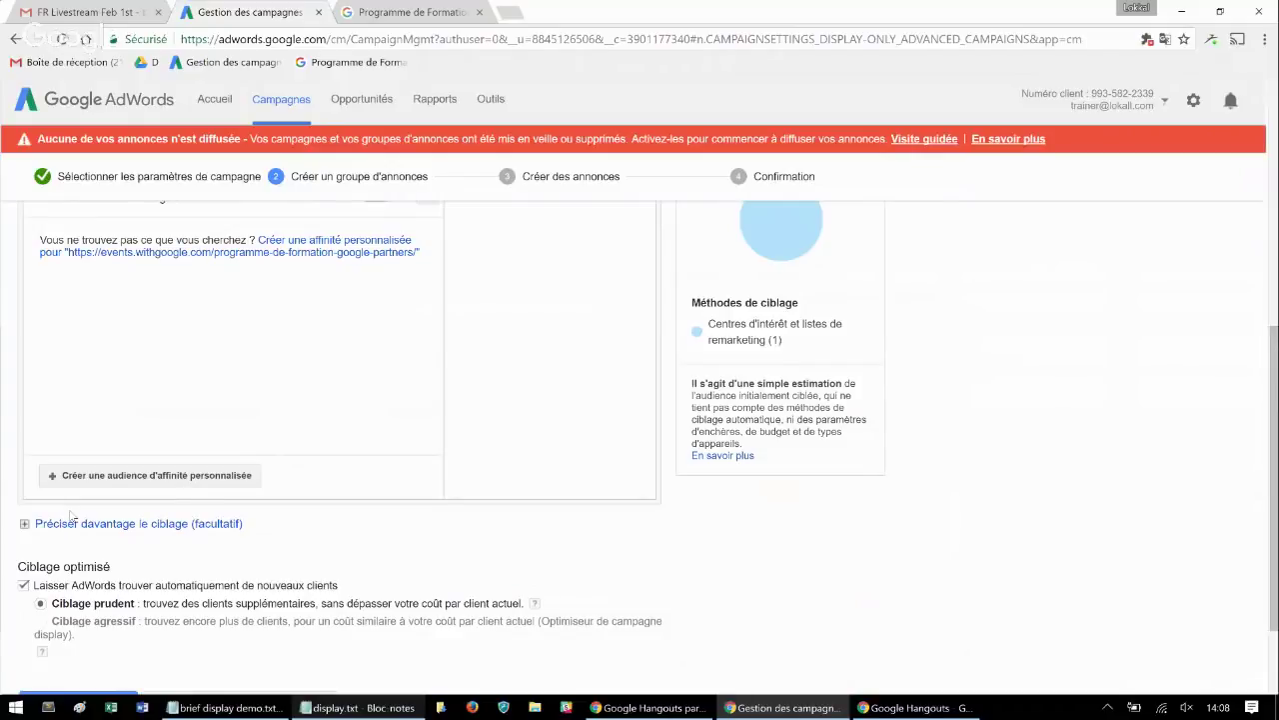
scroll(74, 518, down, 1)
click(107, 477)
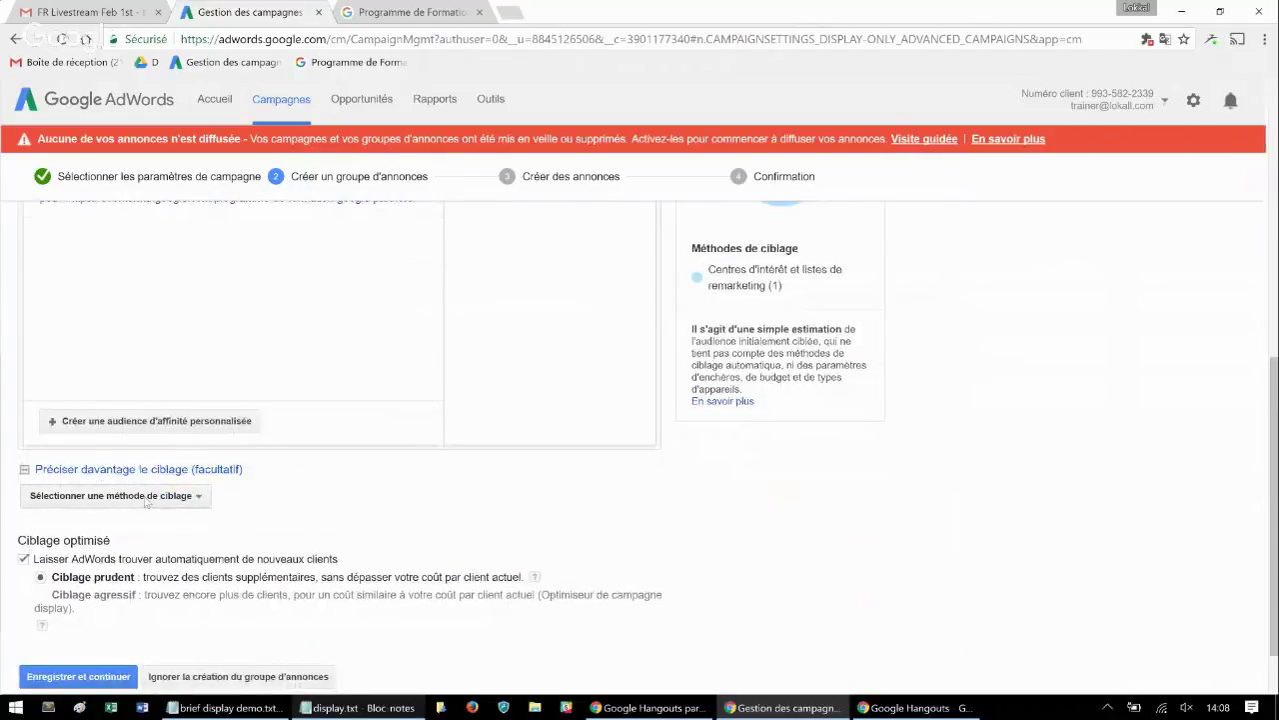
click(146, 497)
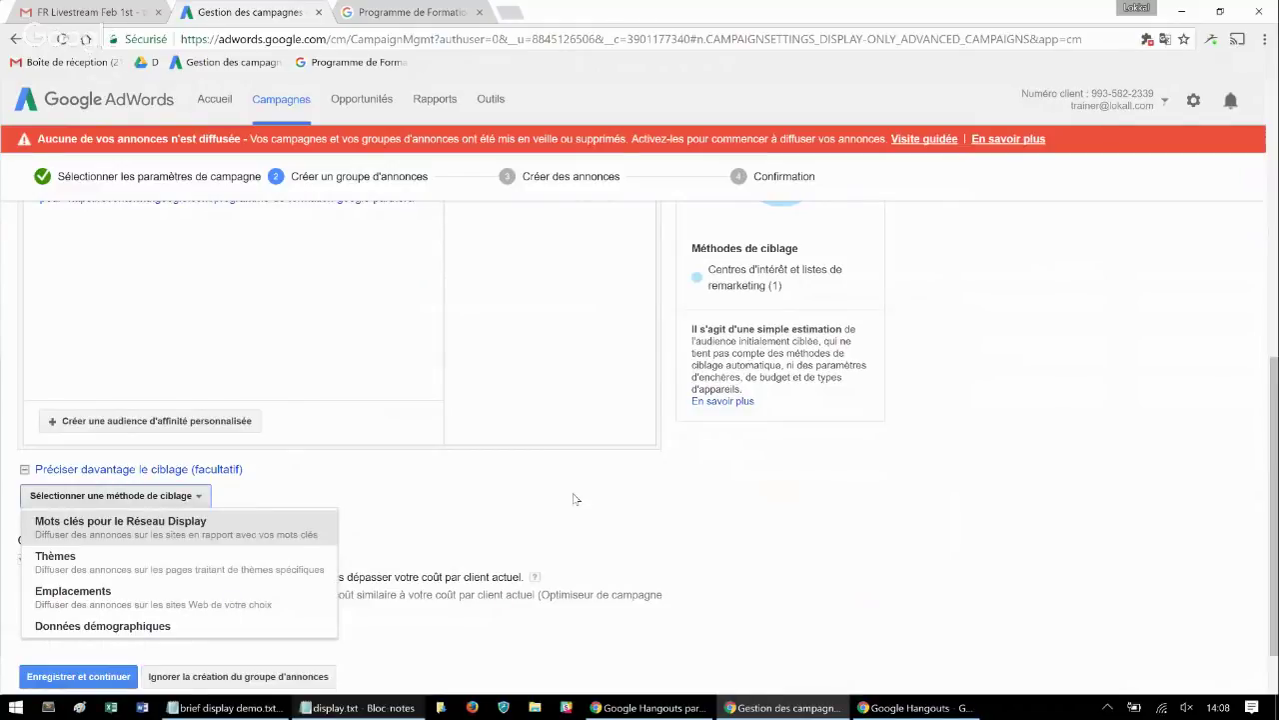
scroll(575, 498, up, 3)
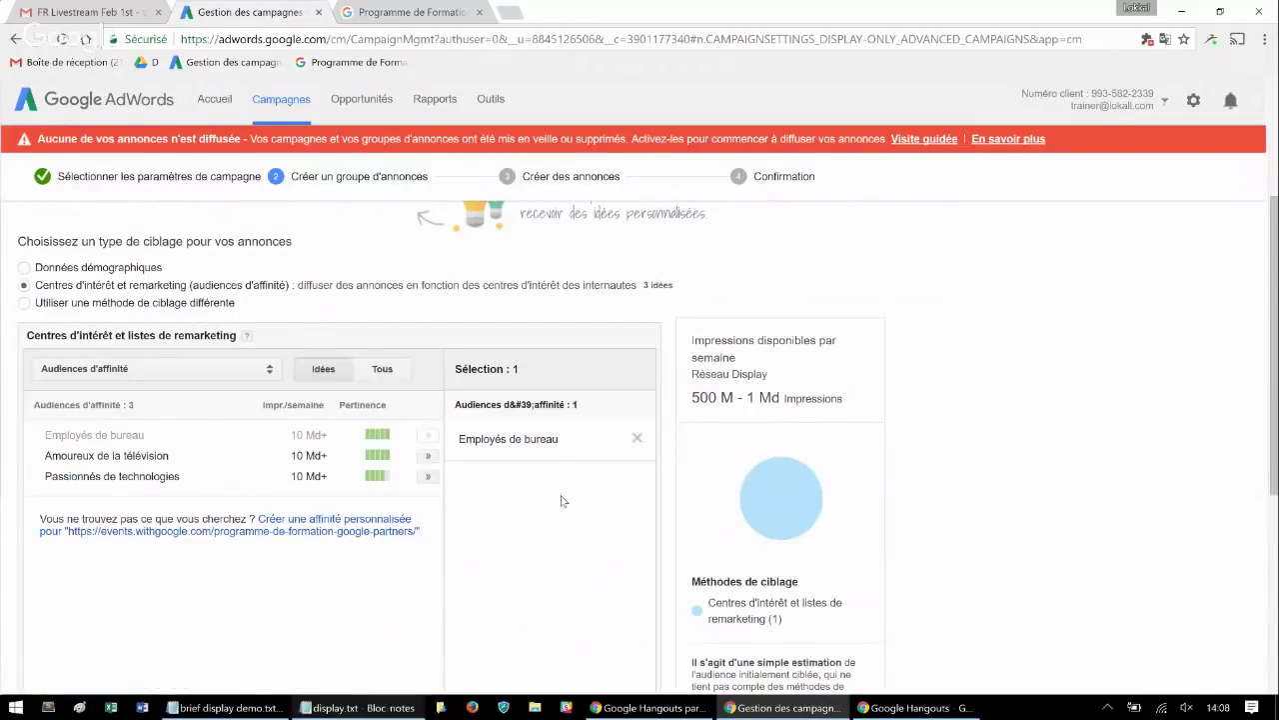
scroll(561, 501, down, 2)
click(112, 578)
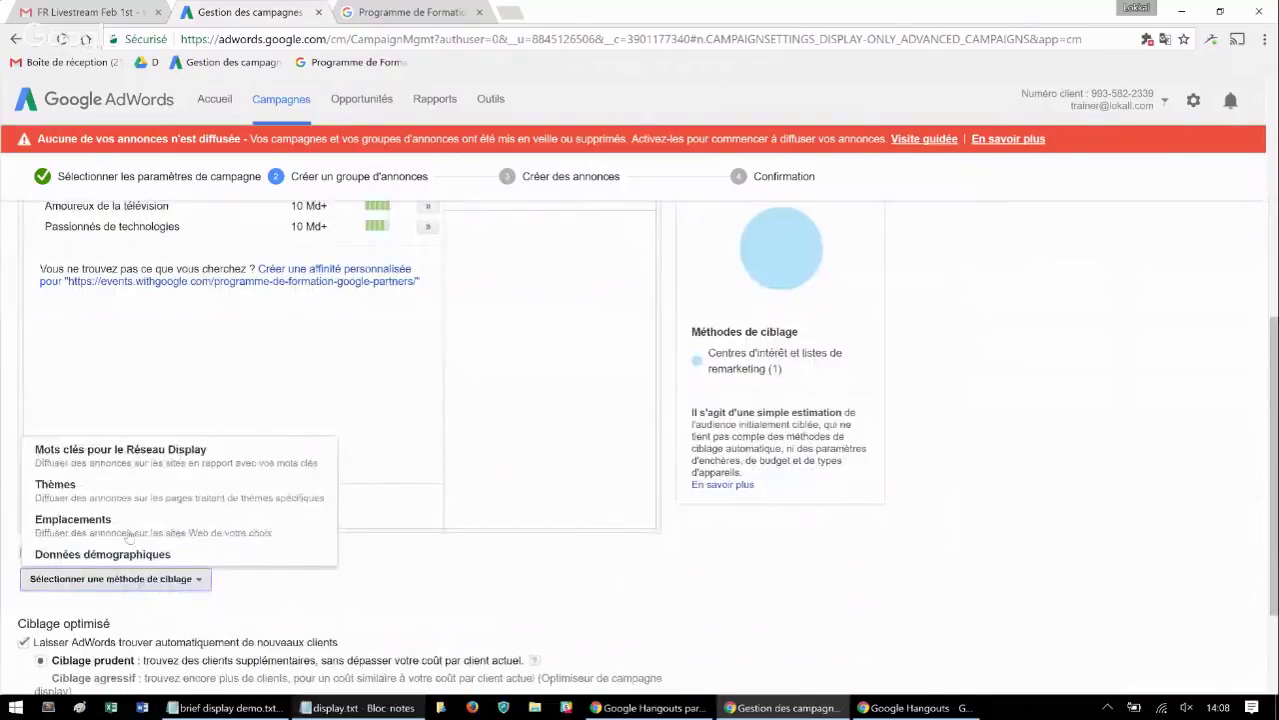
click(118, 455)
Review the suggested keyword ideas and add "goggle adwords" to the selected keywords
scroll(114, 470, down, 2)
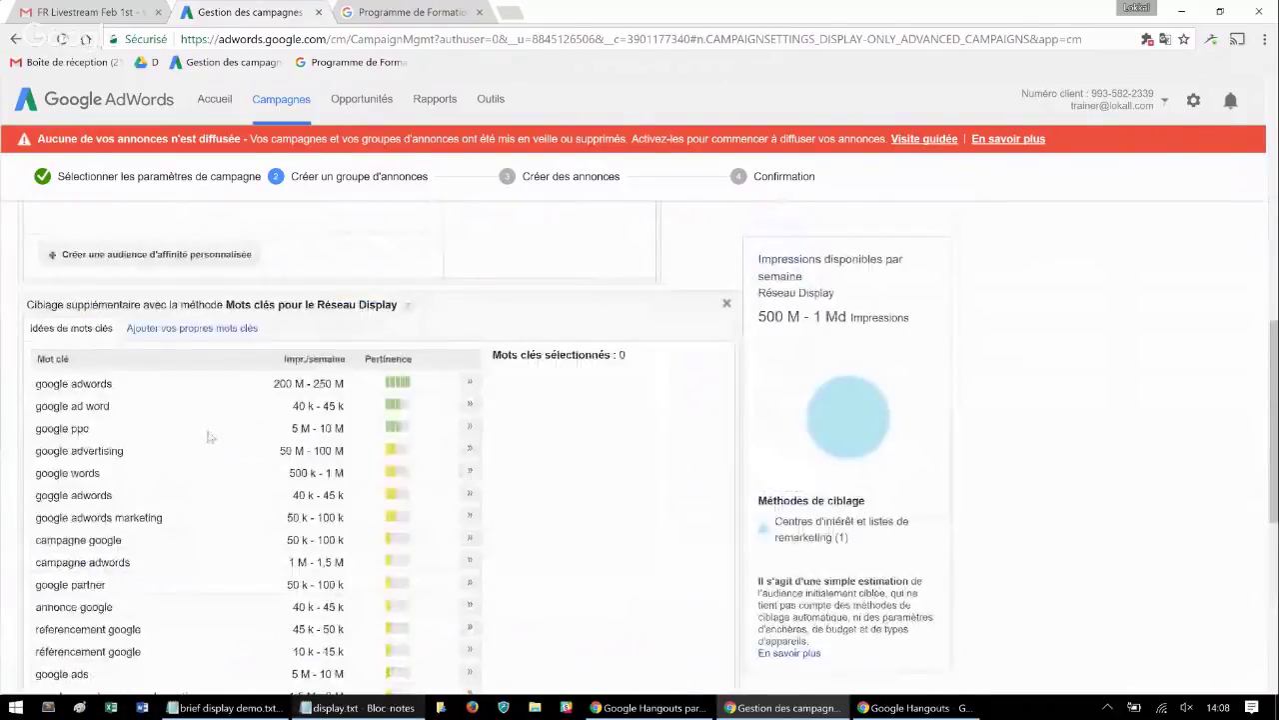
scroll(210, 436, down, 2)
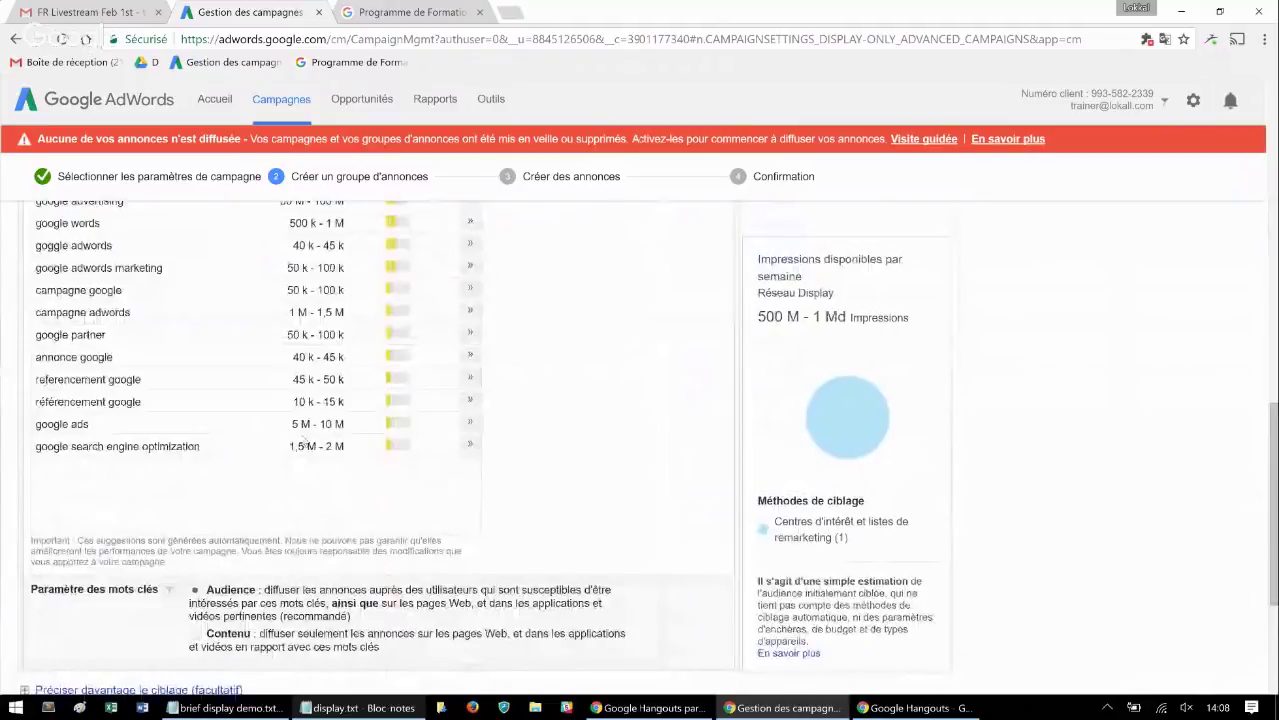
scroll(302, 440, up, 1)
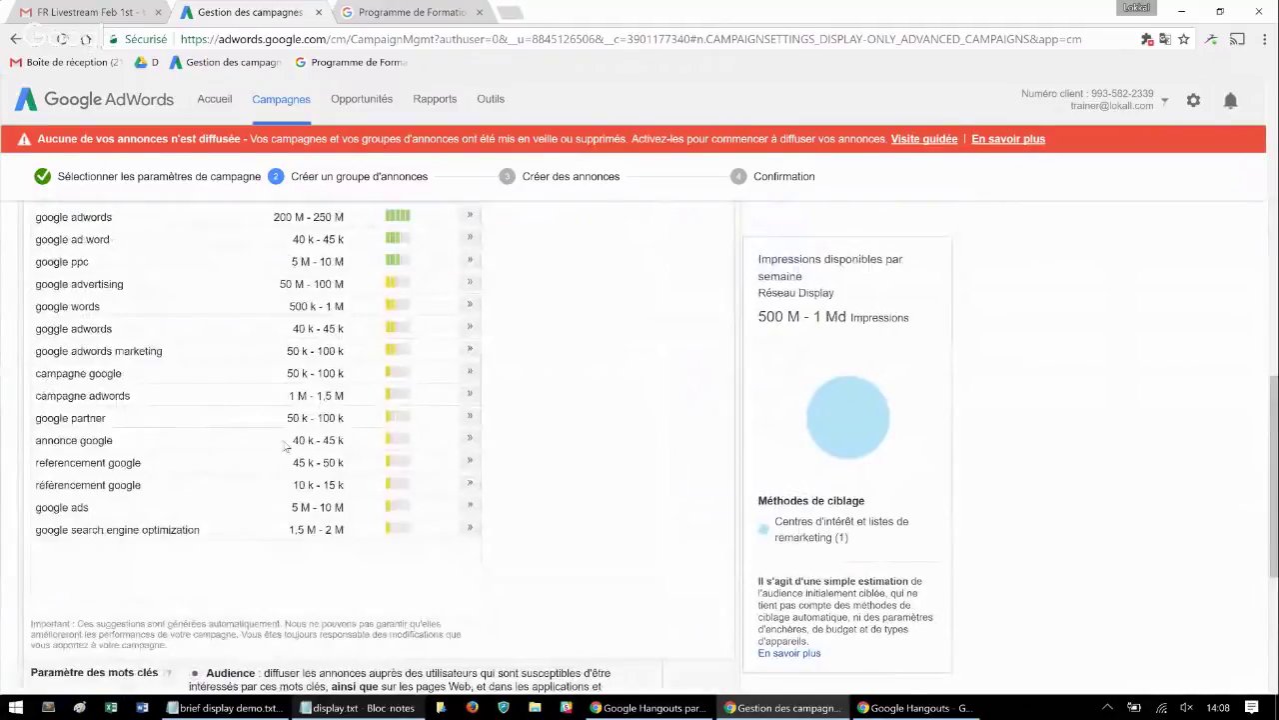
scroll(285, 447, up, 1)
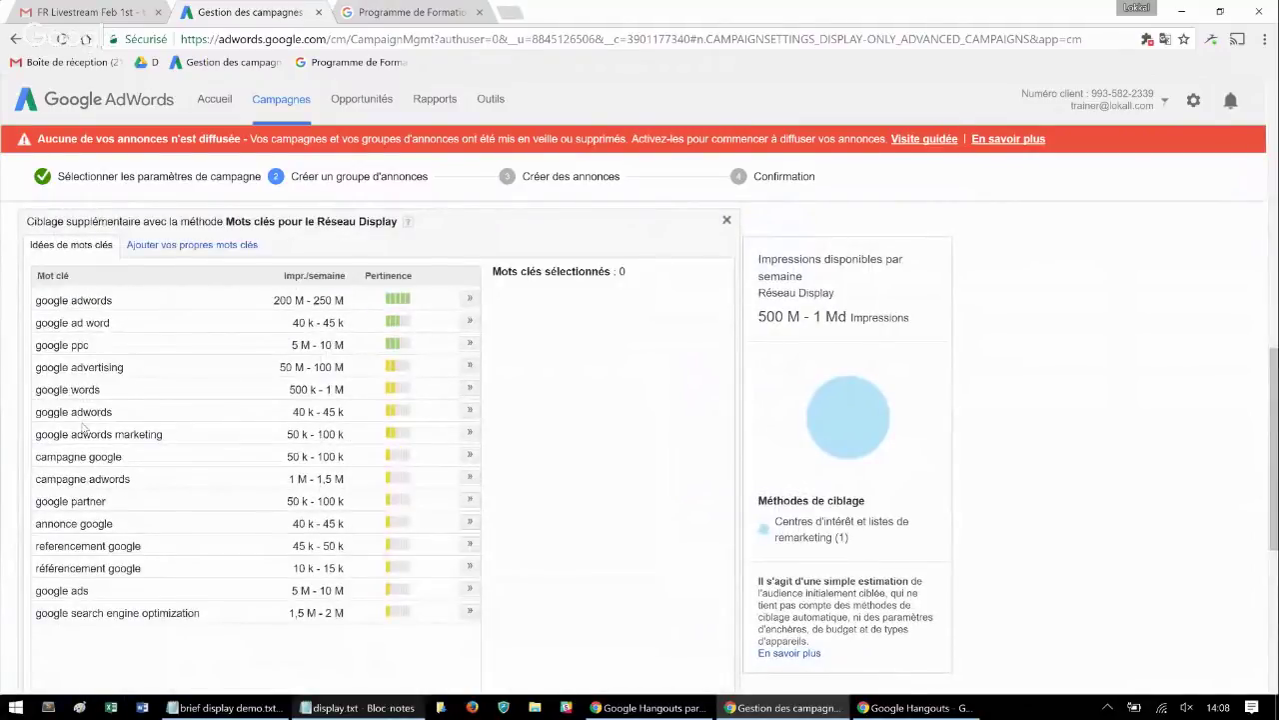
click(470, 411)
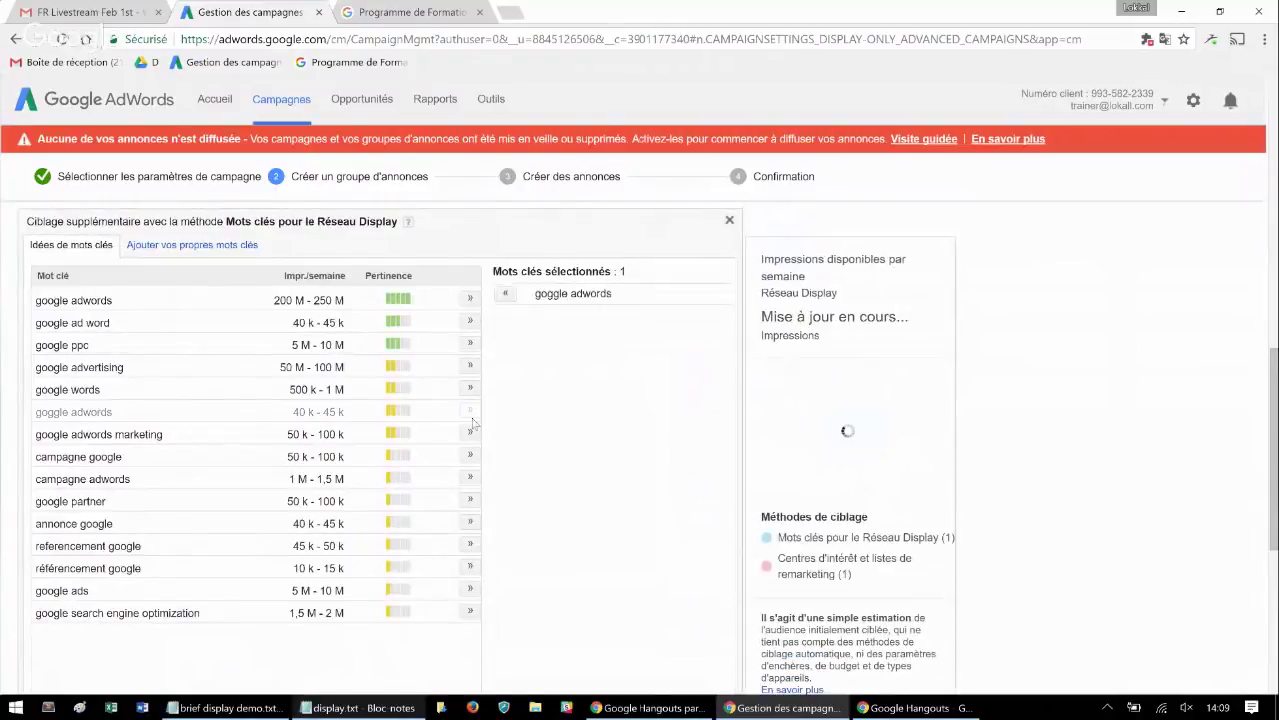
Check the impression estimate, then replace the selected keyword "goggle adwords" with "google adwords"
scroll(297, 476, down, 2)
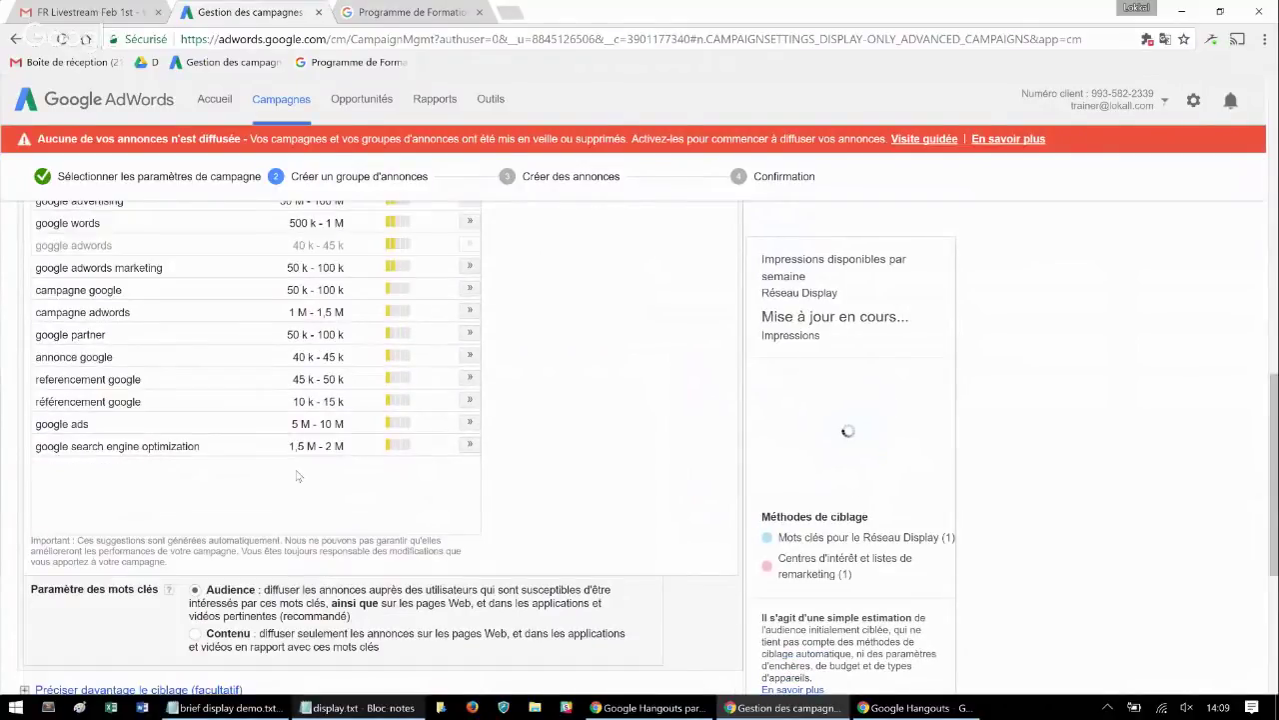
scroll(297, 476, up, 5)
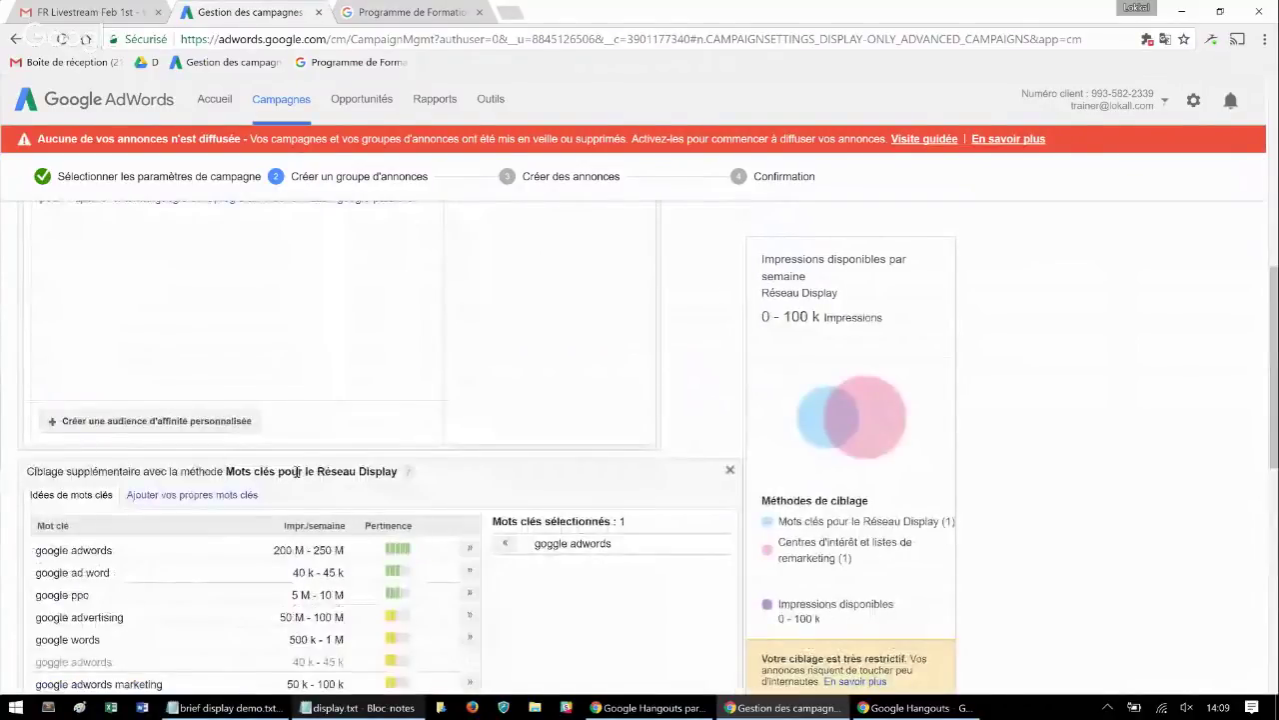
scroll(626, 548, down, 1)
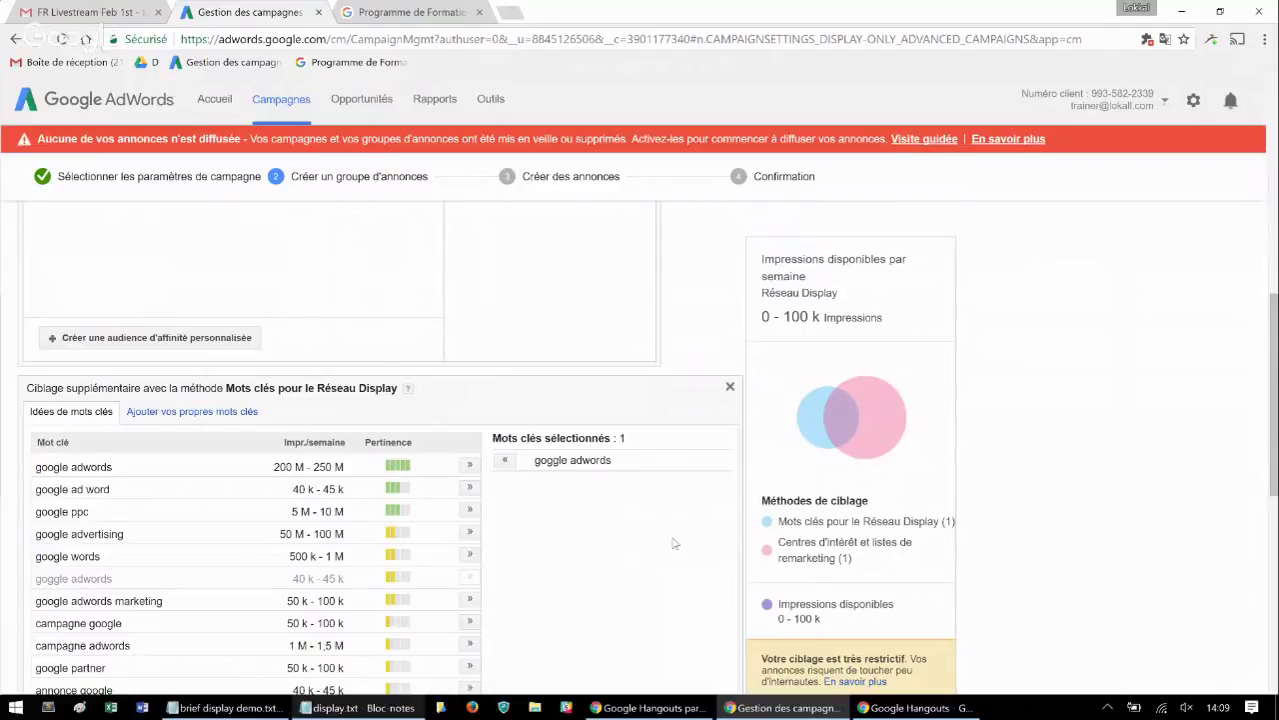
scroll(416, 467, down, 1)
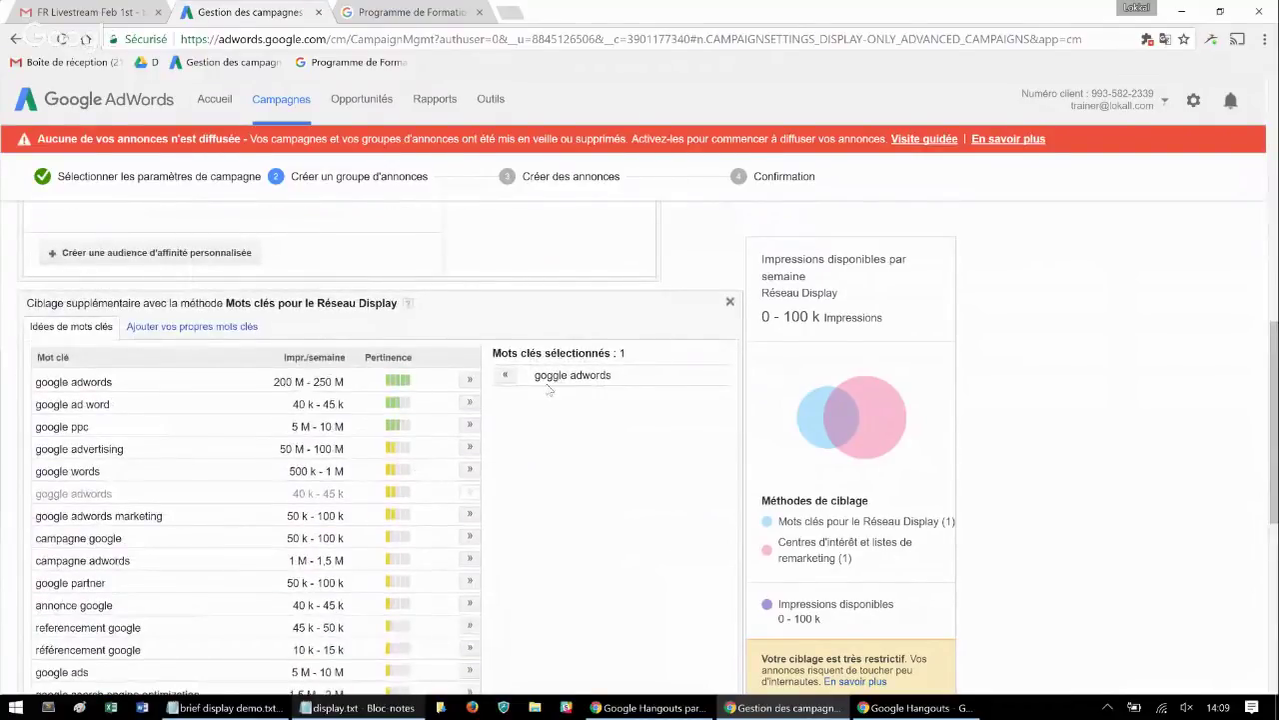
click(504, 376)
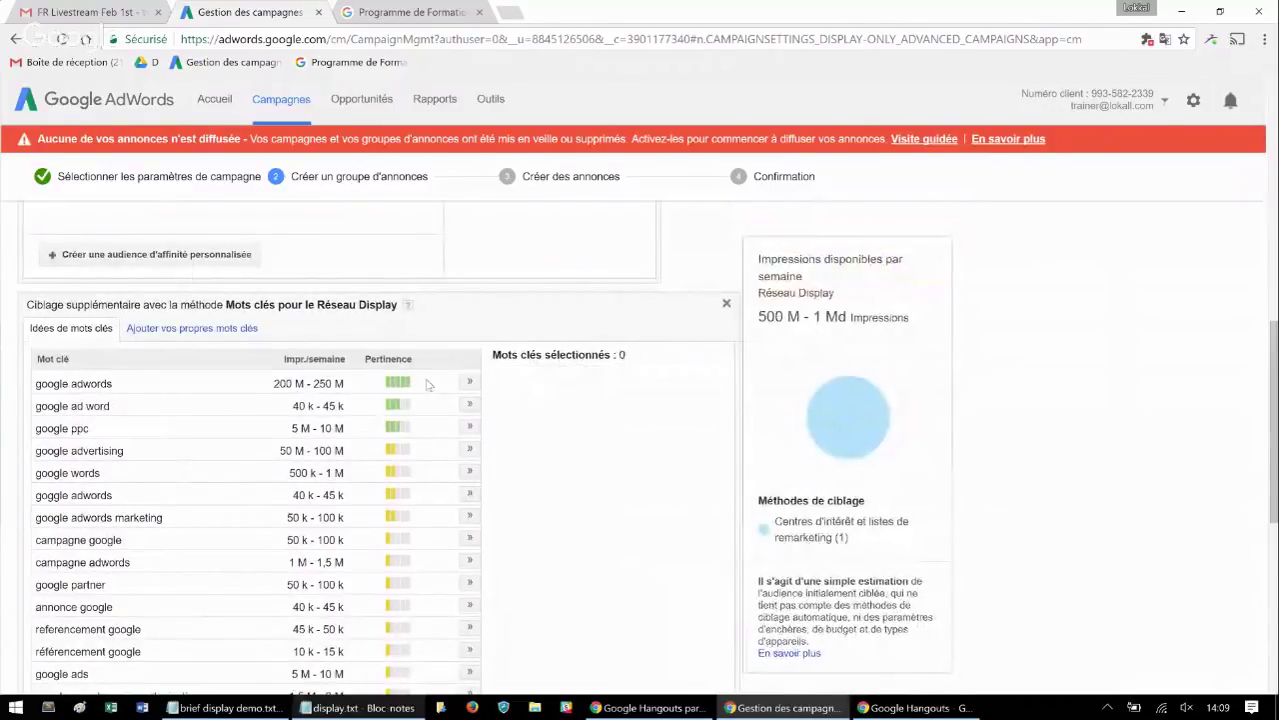
click(470, 383)
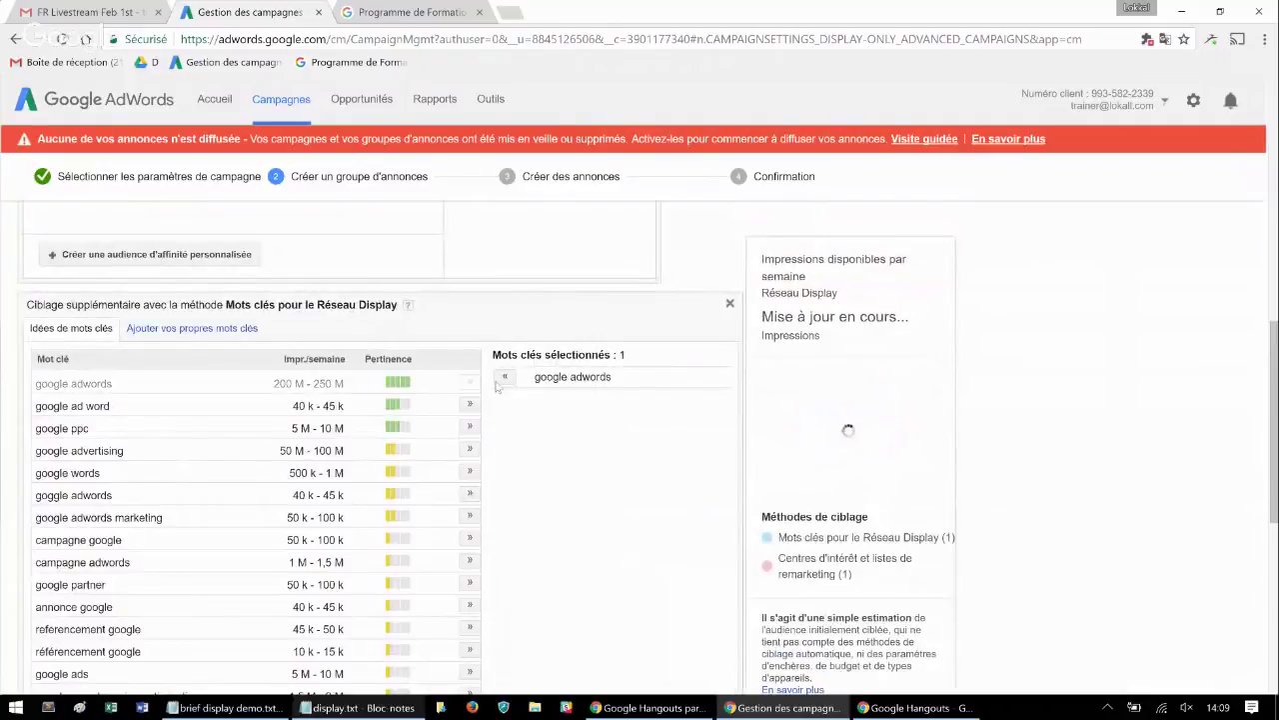
Refine the ad group's targeting further by adding the method "Thèmes" below the keyword settings
scroll(563, 387, down, 2)
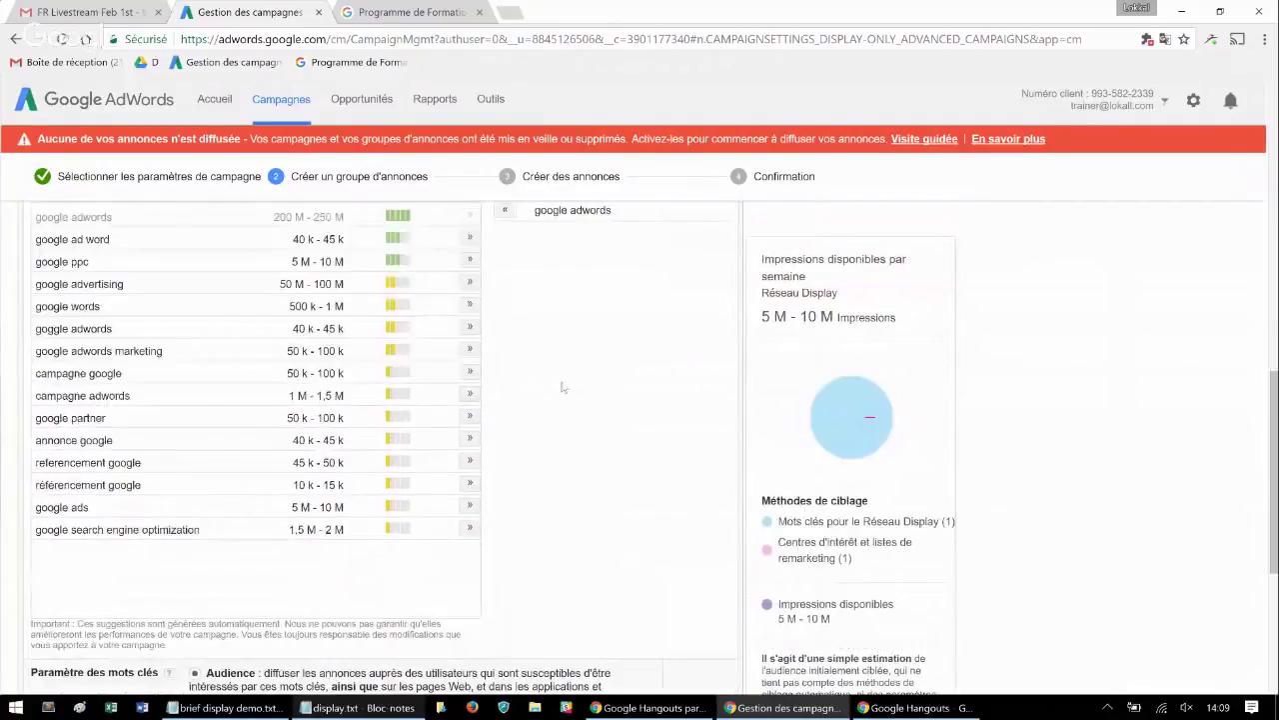
scroll(563, 387, down, 2)
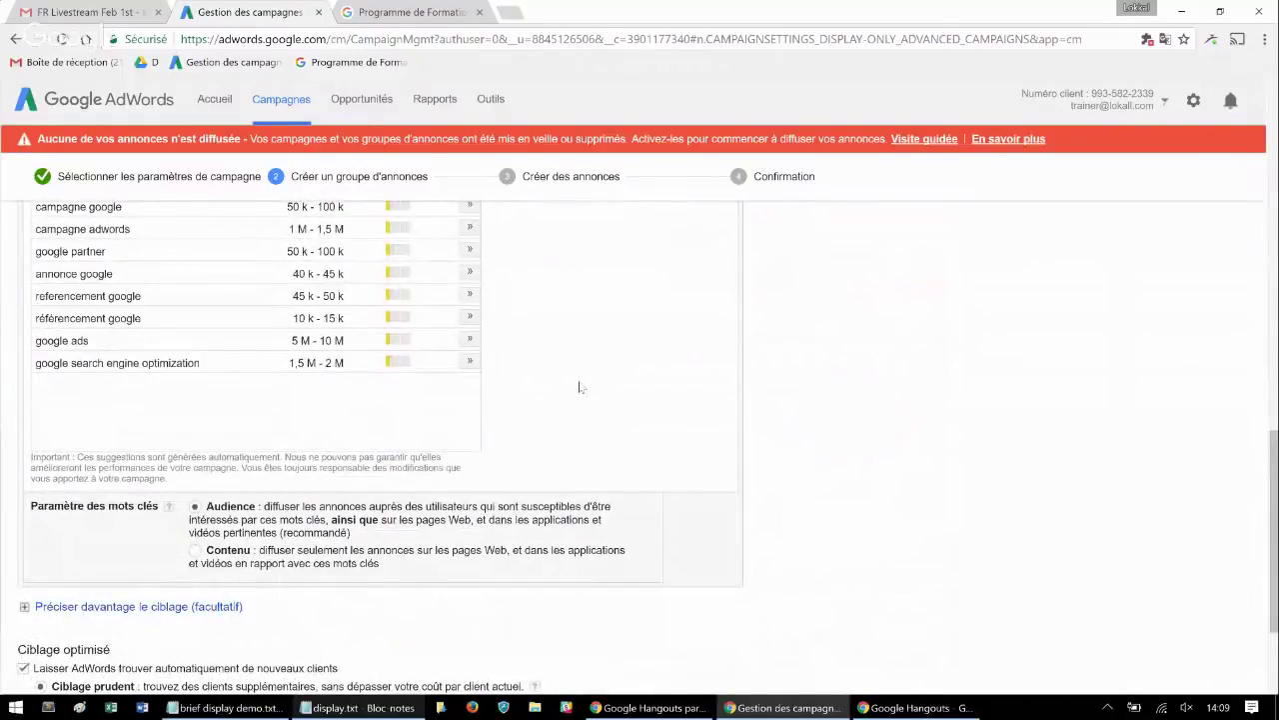
scroll(351, 486, down, 1)
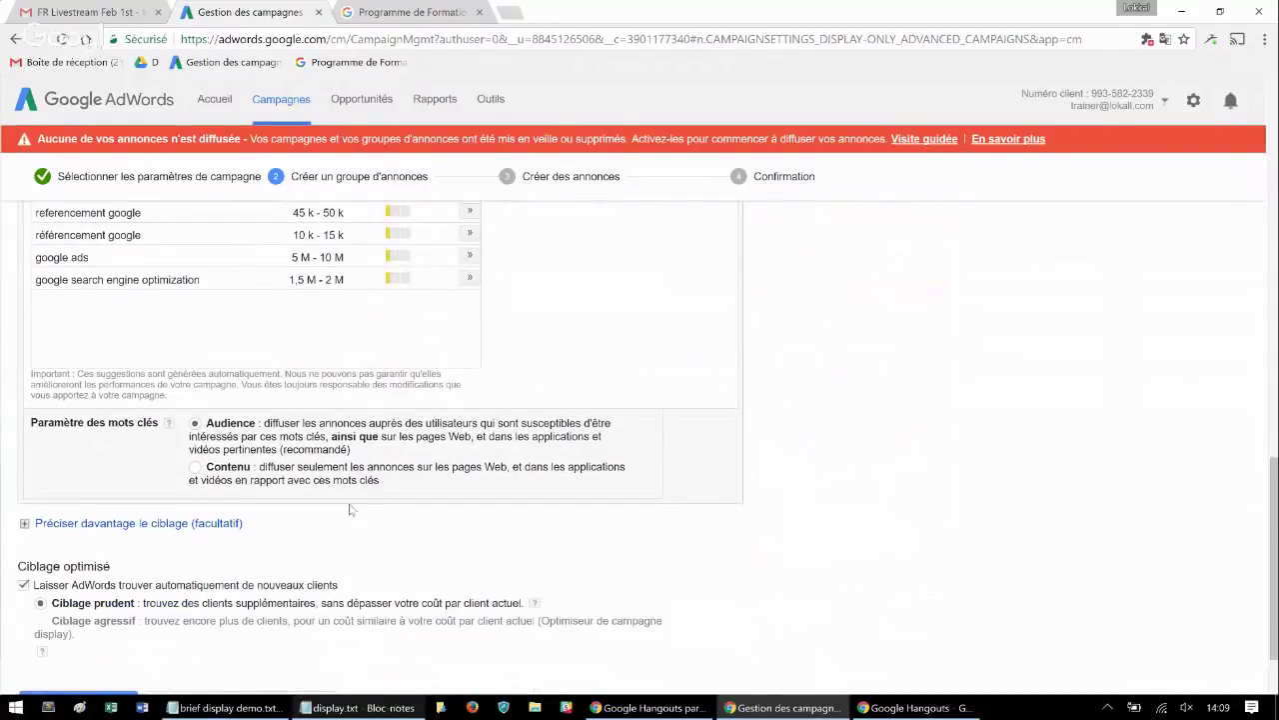
scroll(351, 510, down, 1)
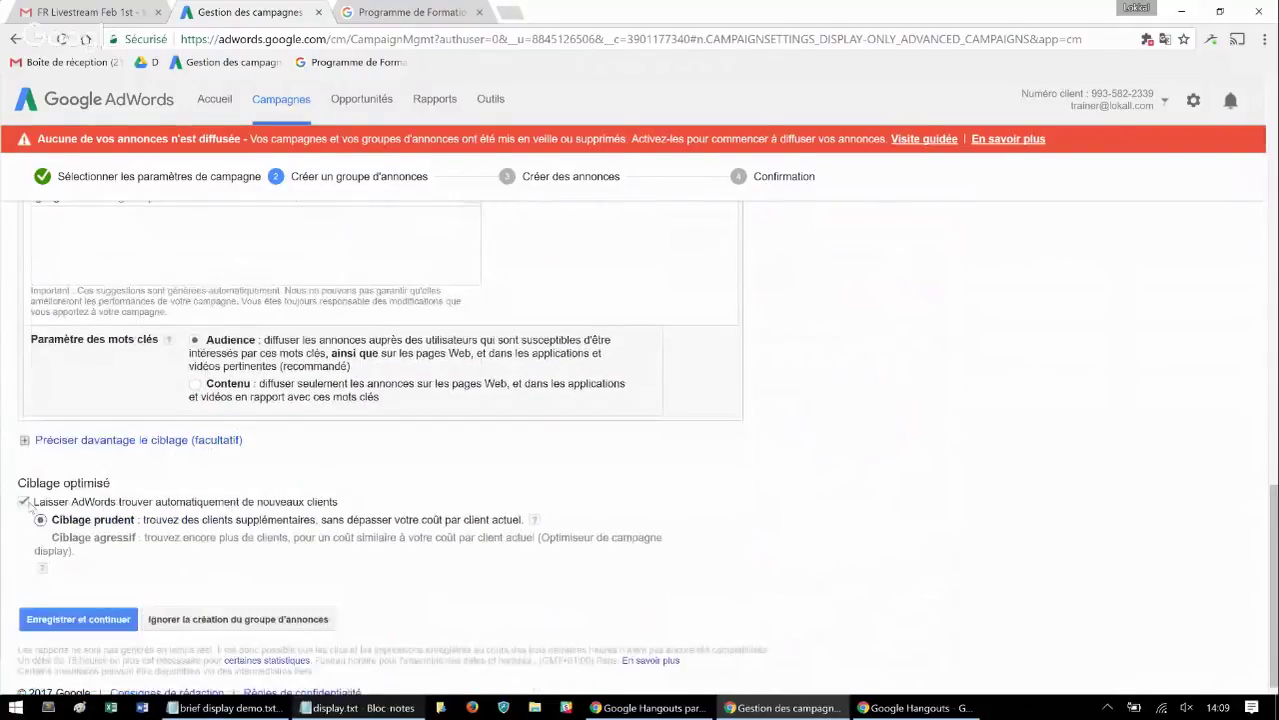
click(74, 441)
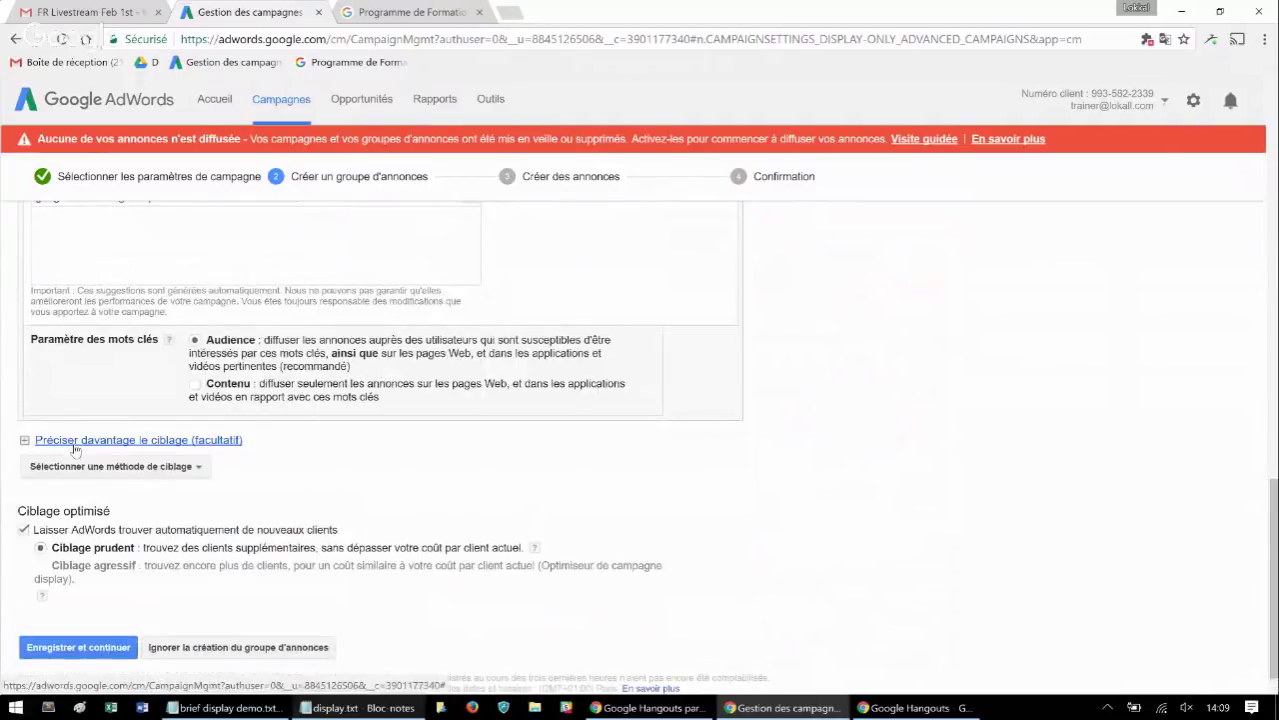
click(99, 470)
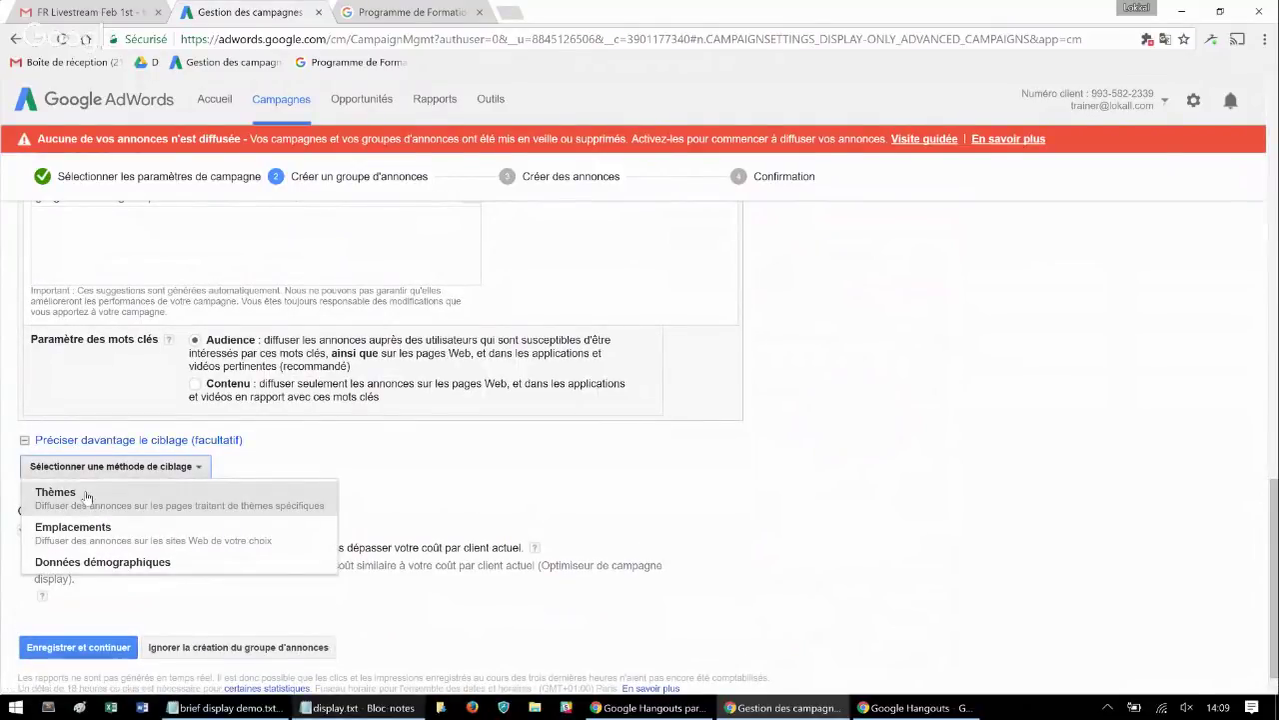
click(84, 499)
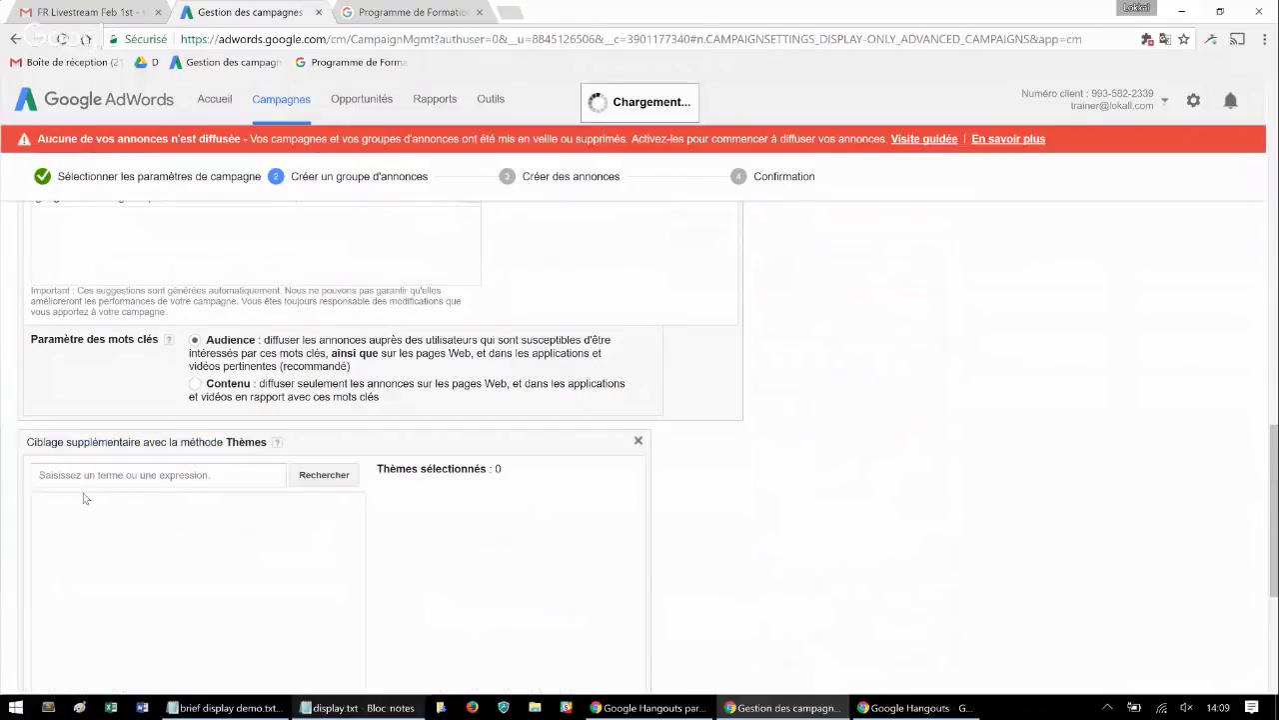
Search the themes for "marketing" and add the theme "Marketing" under "Marketing et publicité" to the selection
scroll(137, 503, down, 2)
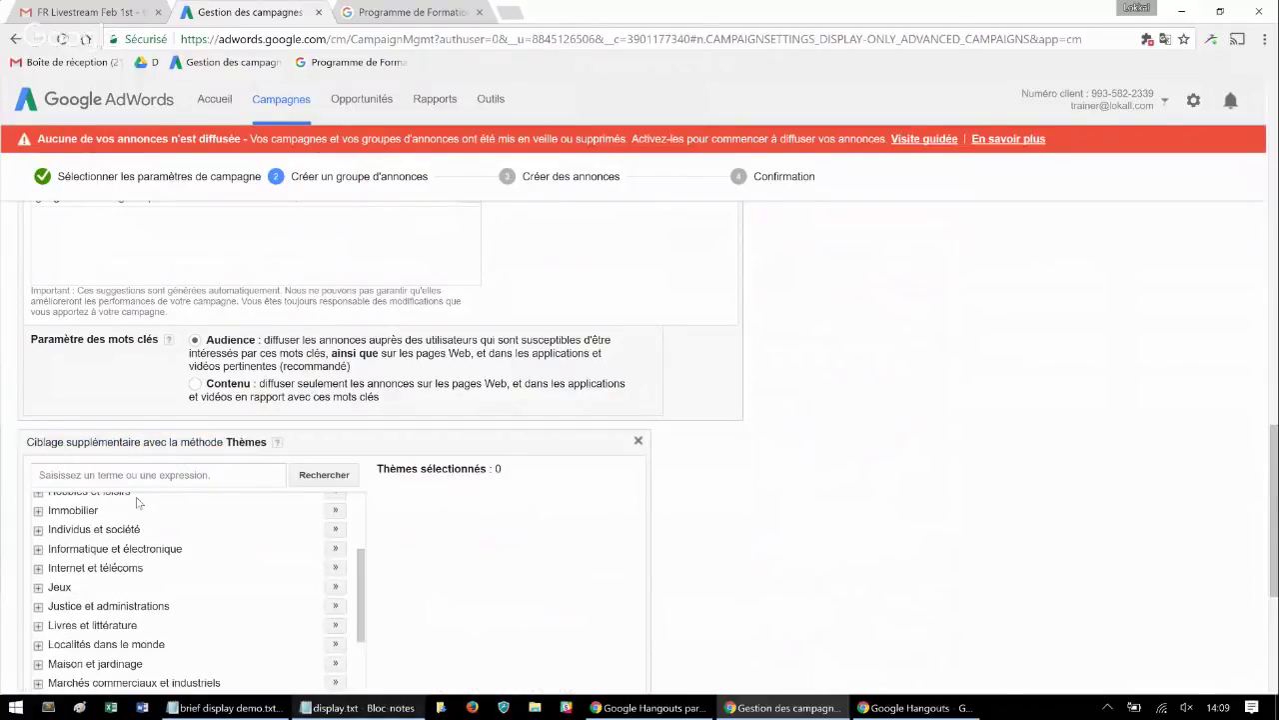
scroll(137, 502, up, 2)
click(179, 472)
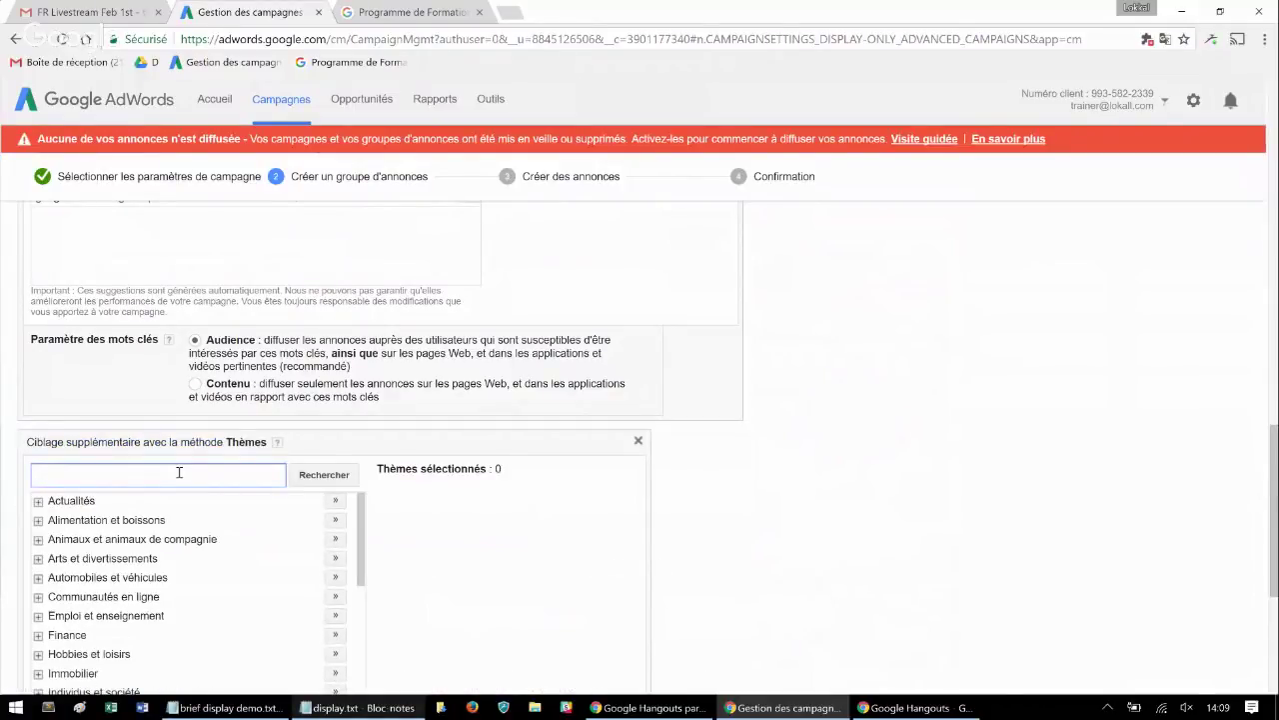
text(marketing)
key(Return)
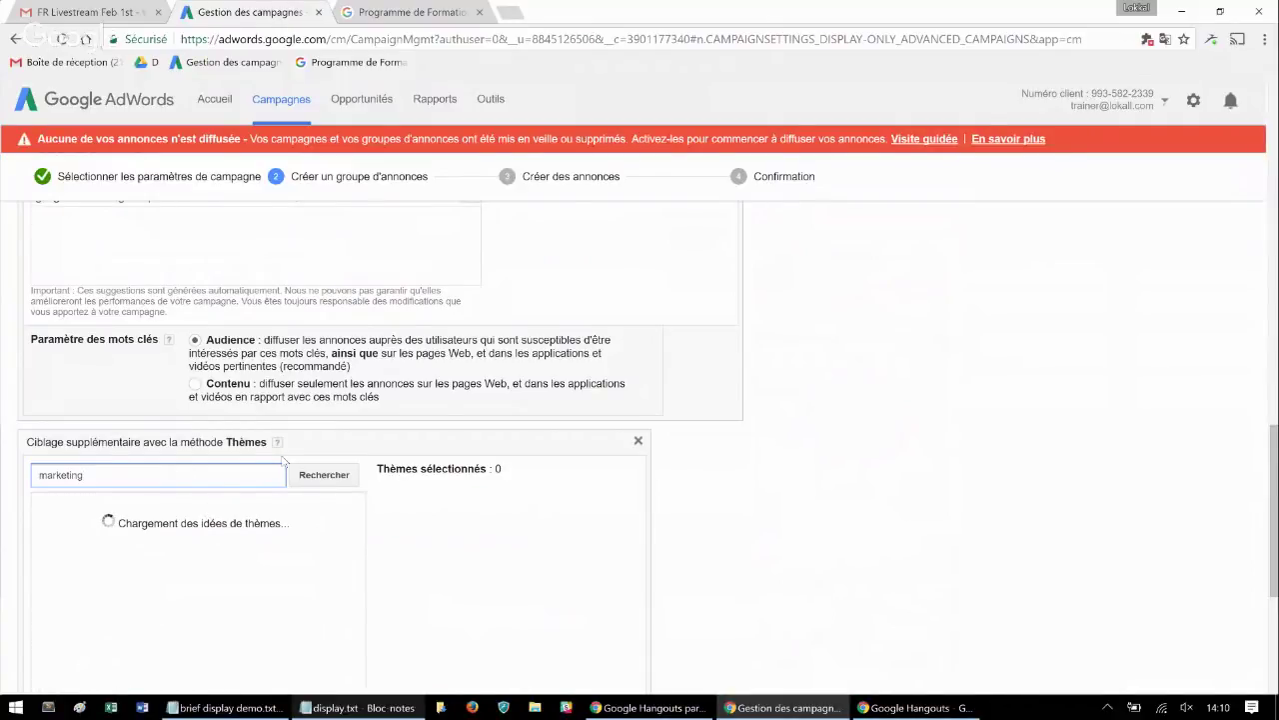
scroll(270, 470, down, 1)
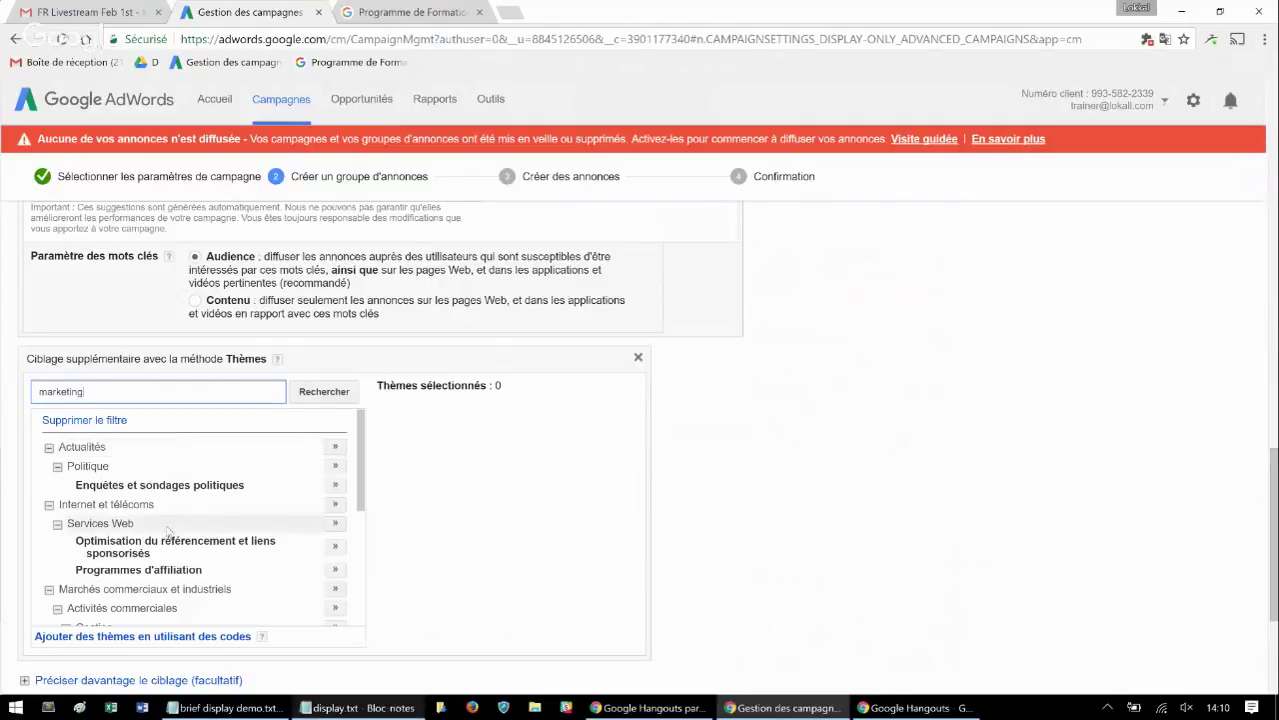
scroll(181, 537, down, 3)
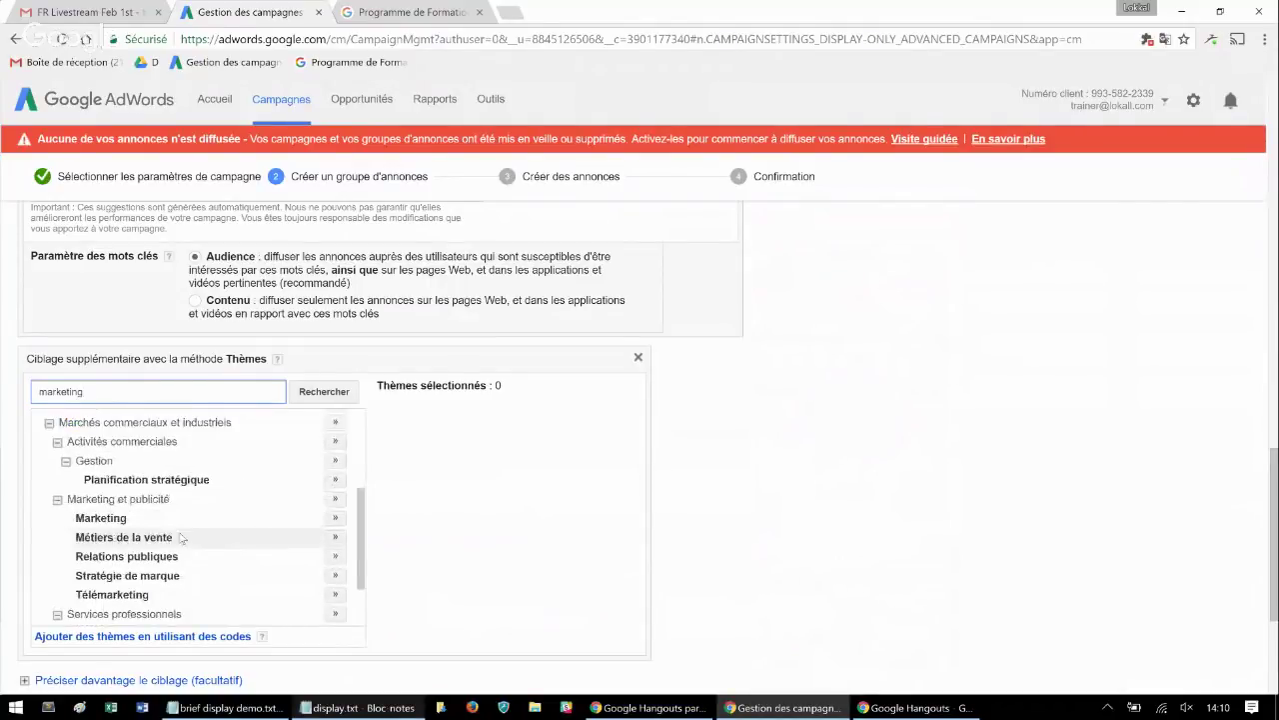
scroll(181, 538, down, 2)
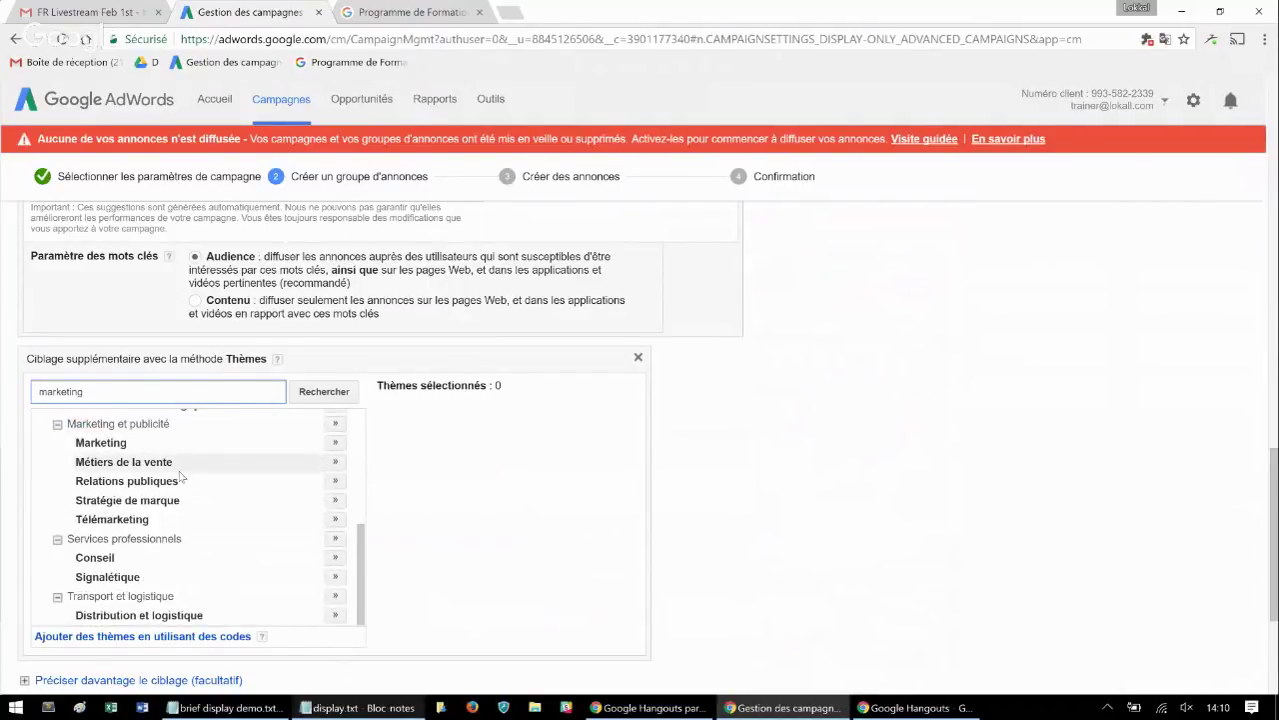
scroll(181, 478, down, 1)
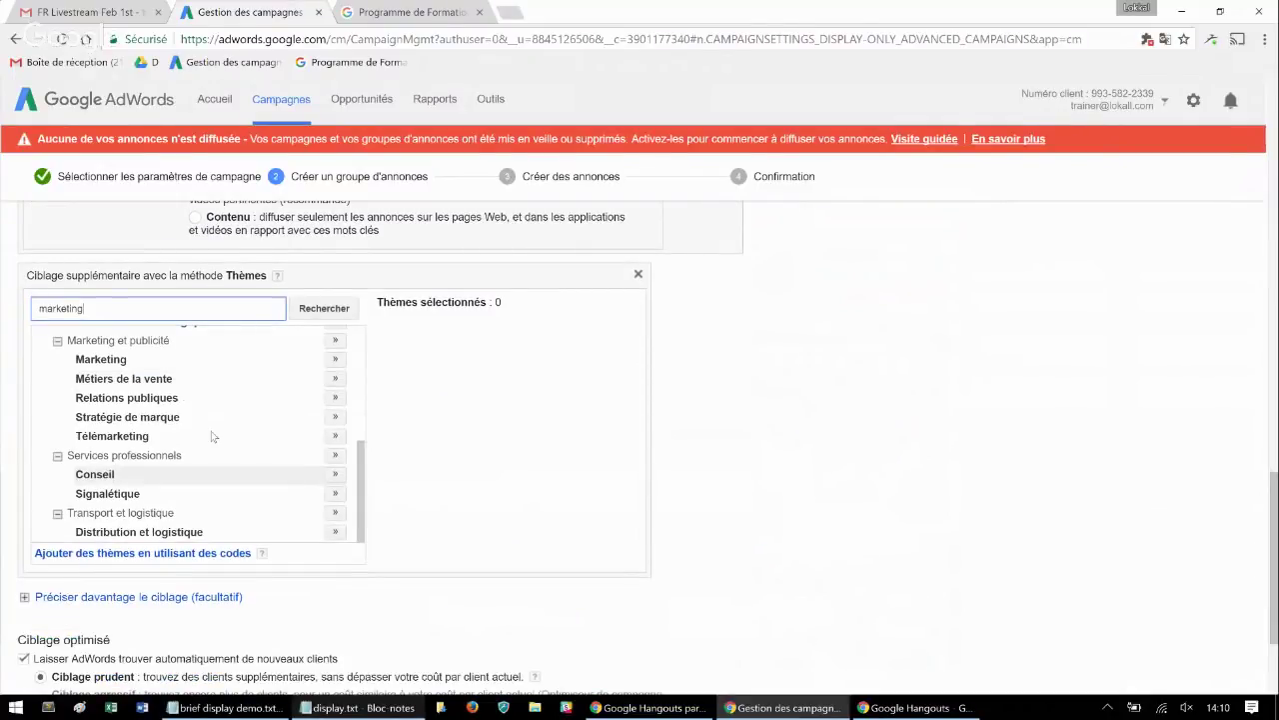
click(335, 359)
Add "Emplacements" as another targeting method to restrict the ads to chosen websites
scroll(135, 529, down, 2)
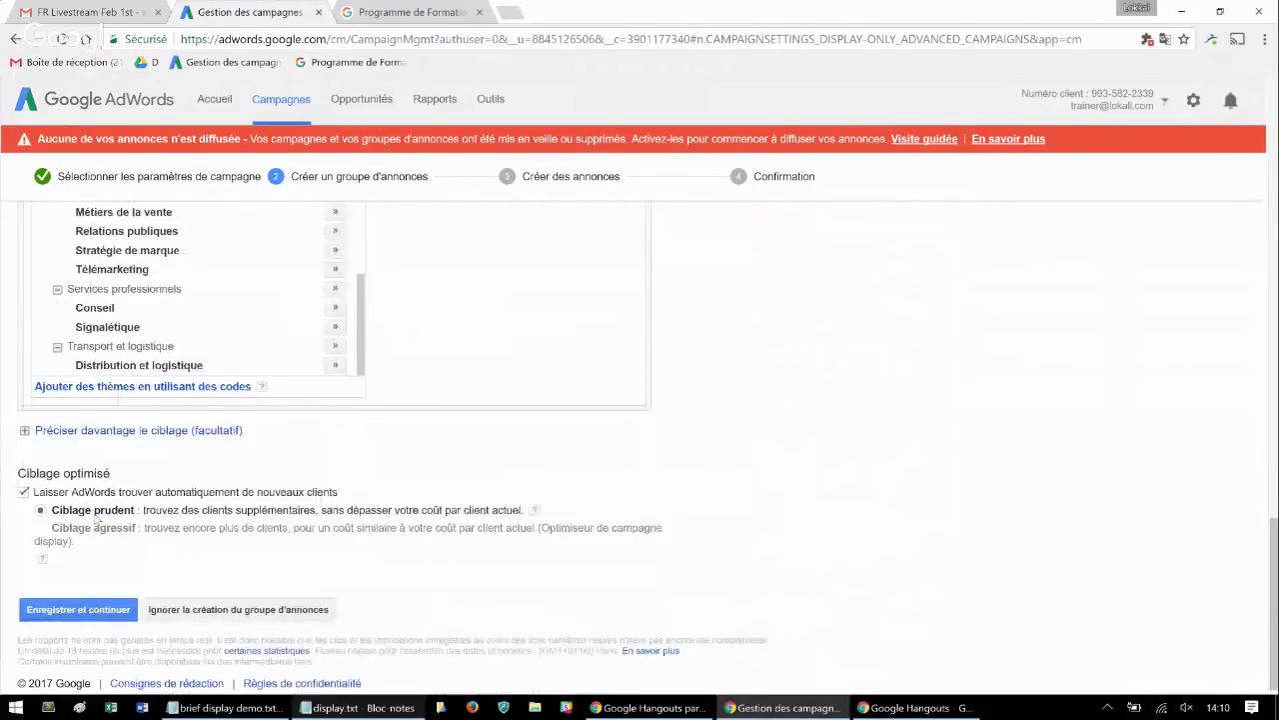
click(143, 429)
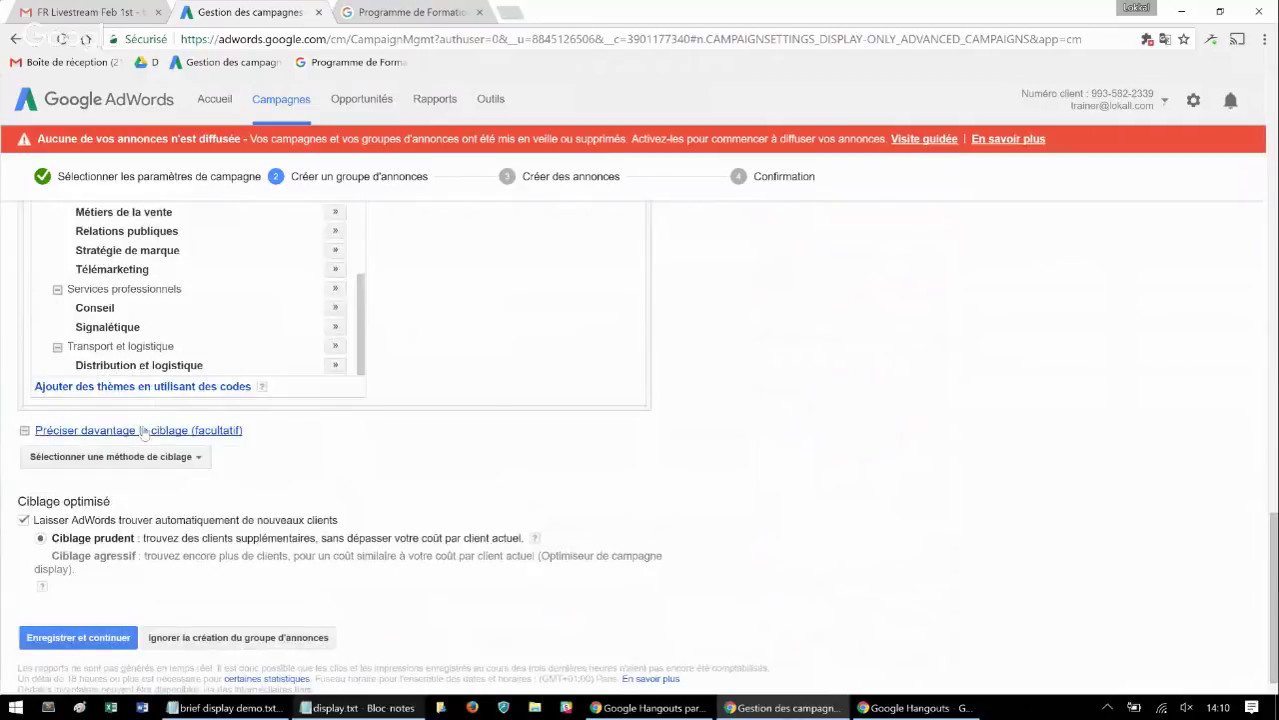
click(132, 456)
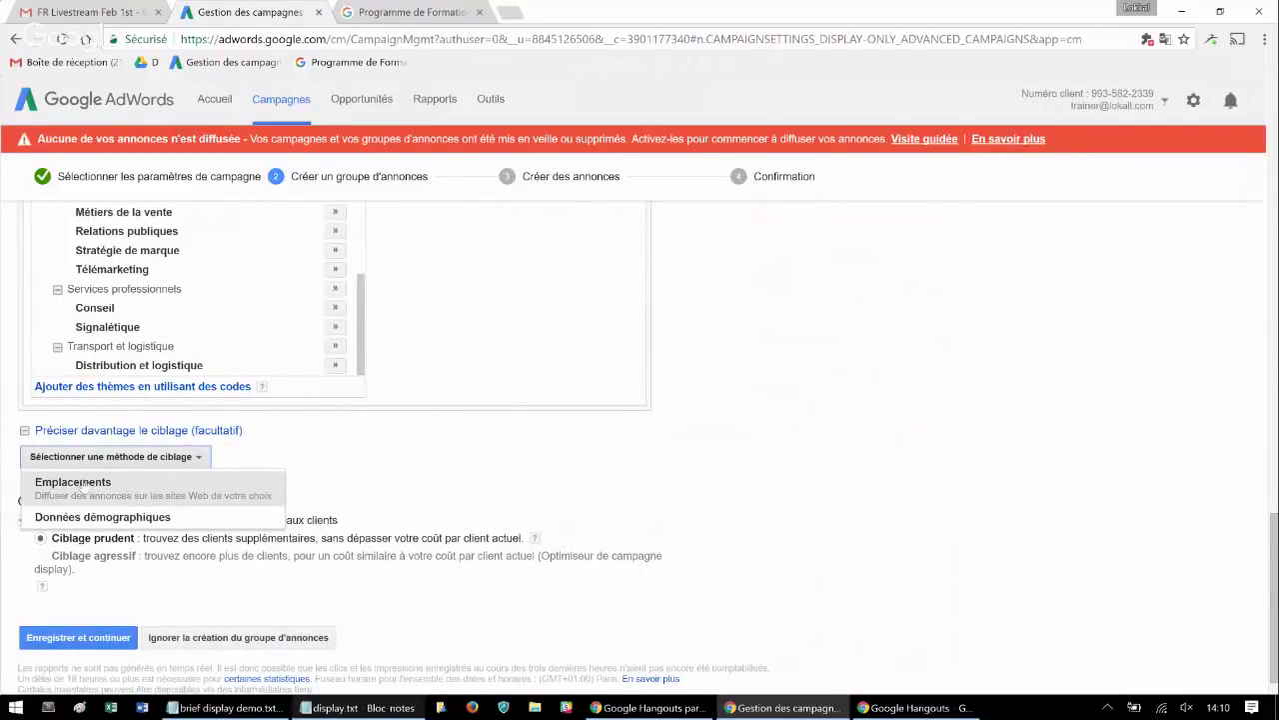
click(86, 485)
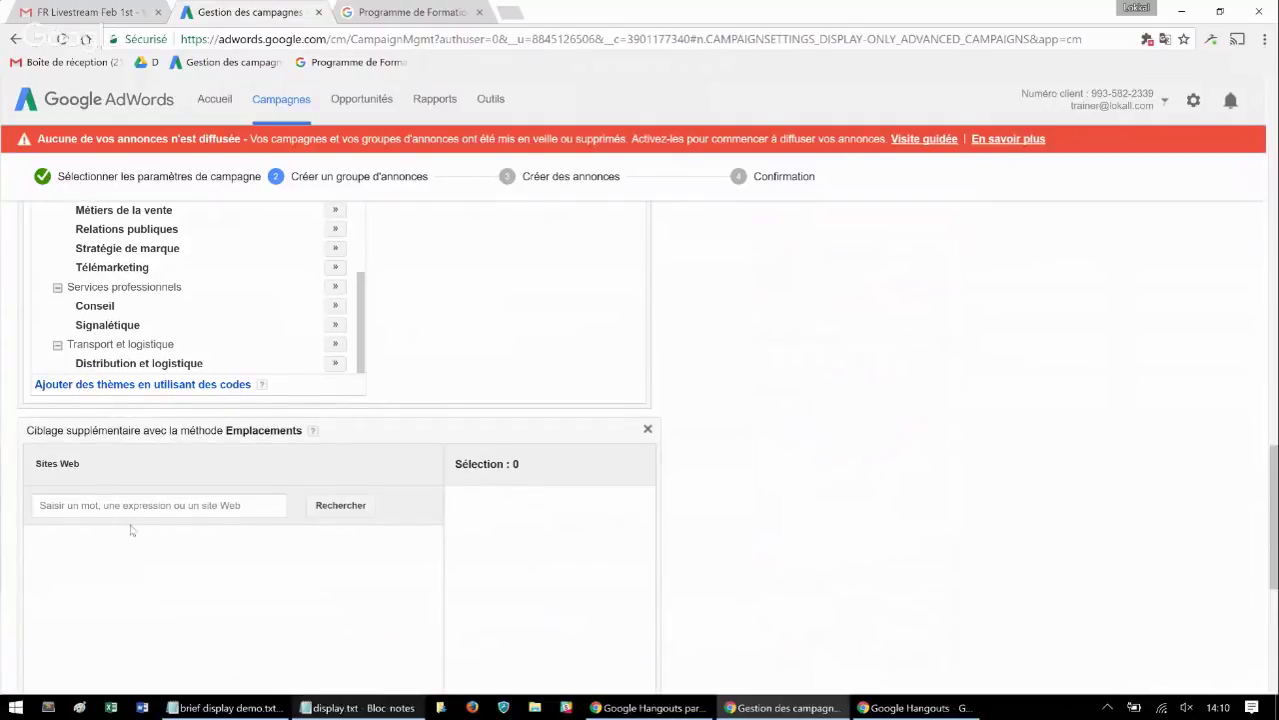
Search the placements for "frenchweb" and look through the suggested websites for a suitable one
scroll(132, 530, down, 2)
click(148, 342)
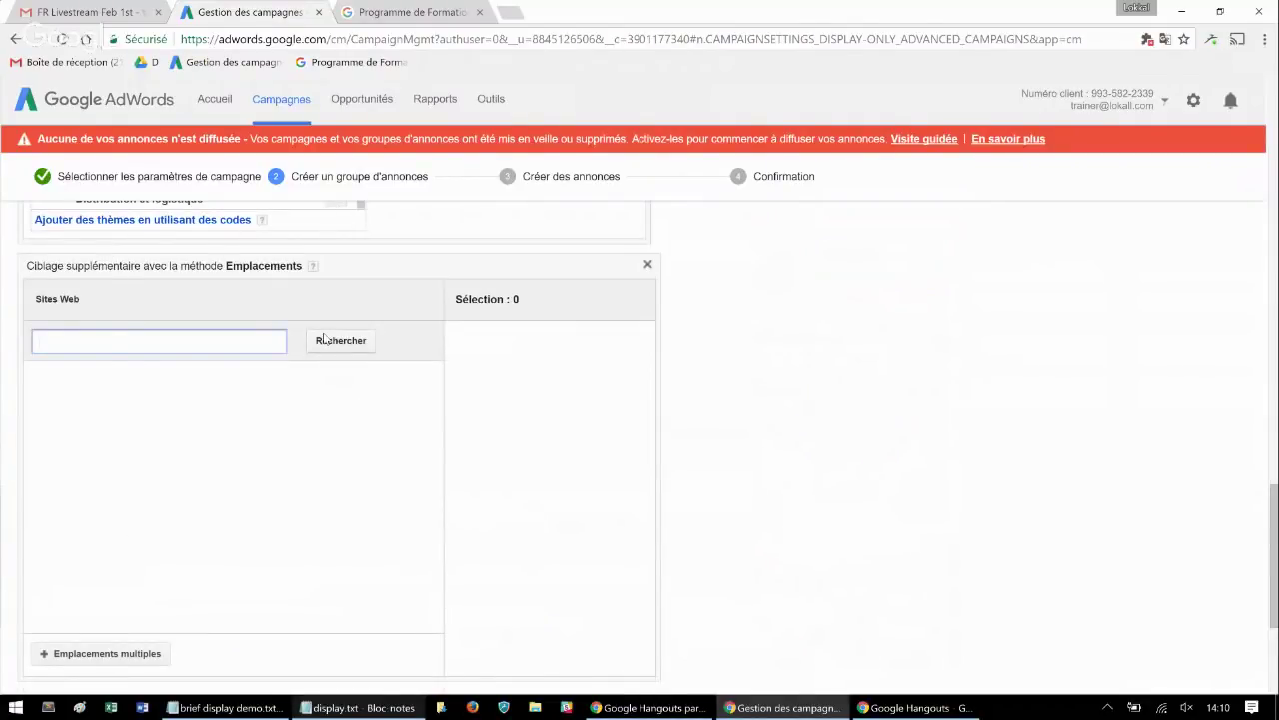
text(frenchweb)
key(Return)
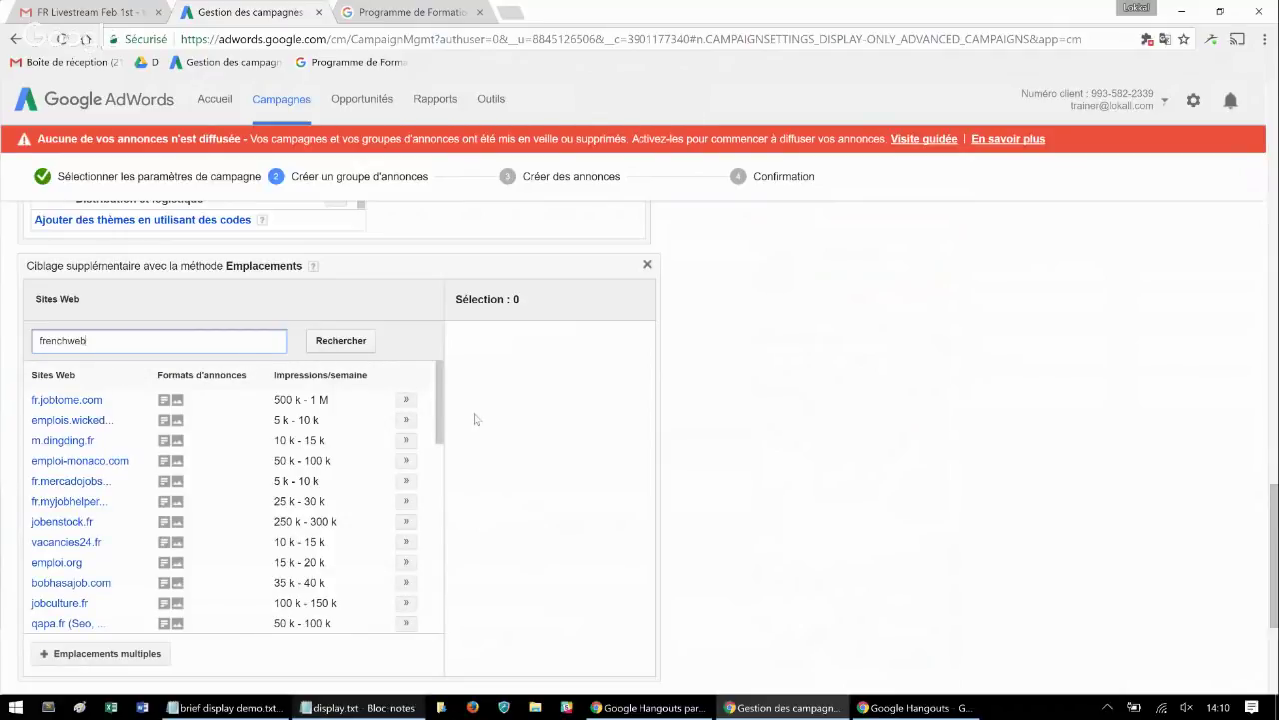
scroll(110, 451, down, 3)
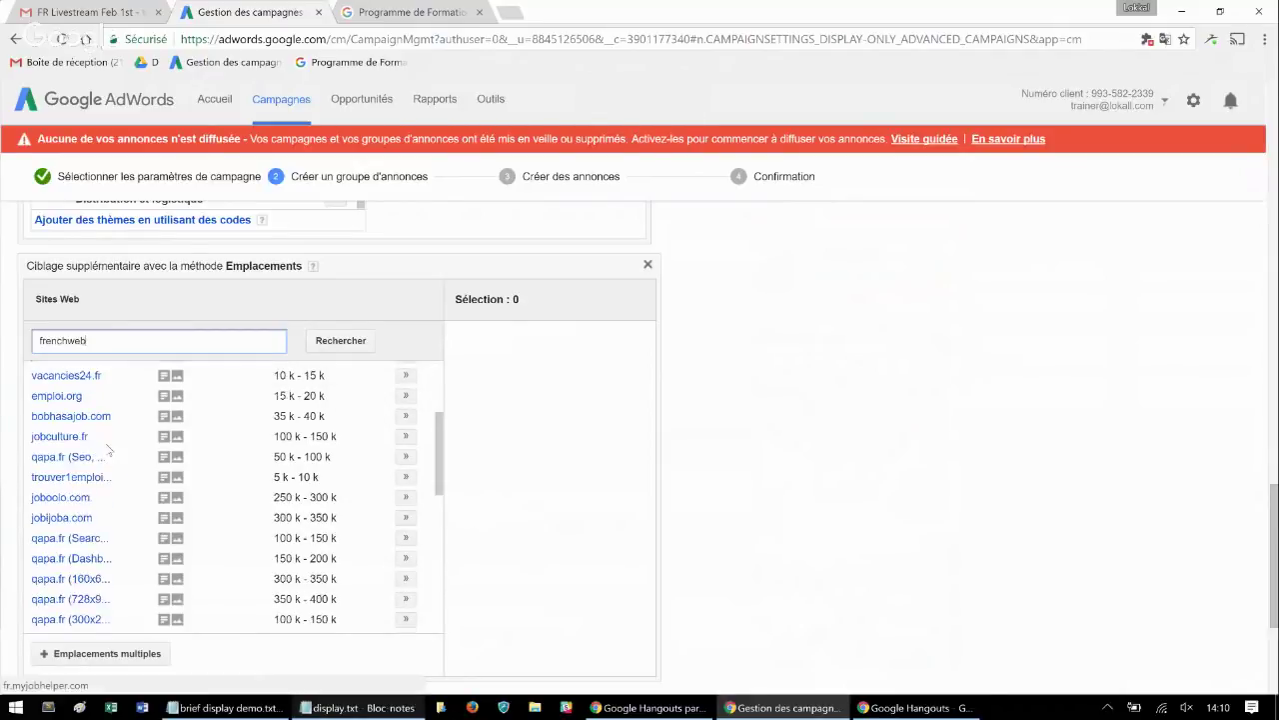
scroll(110, 450, down, 3)
scroll(108, 449, down, 3)
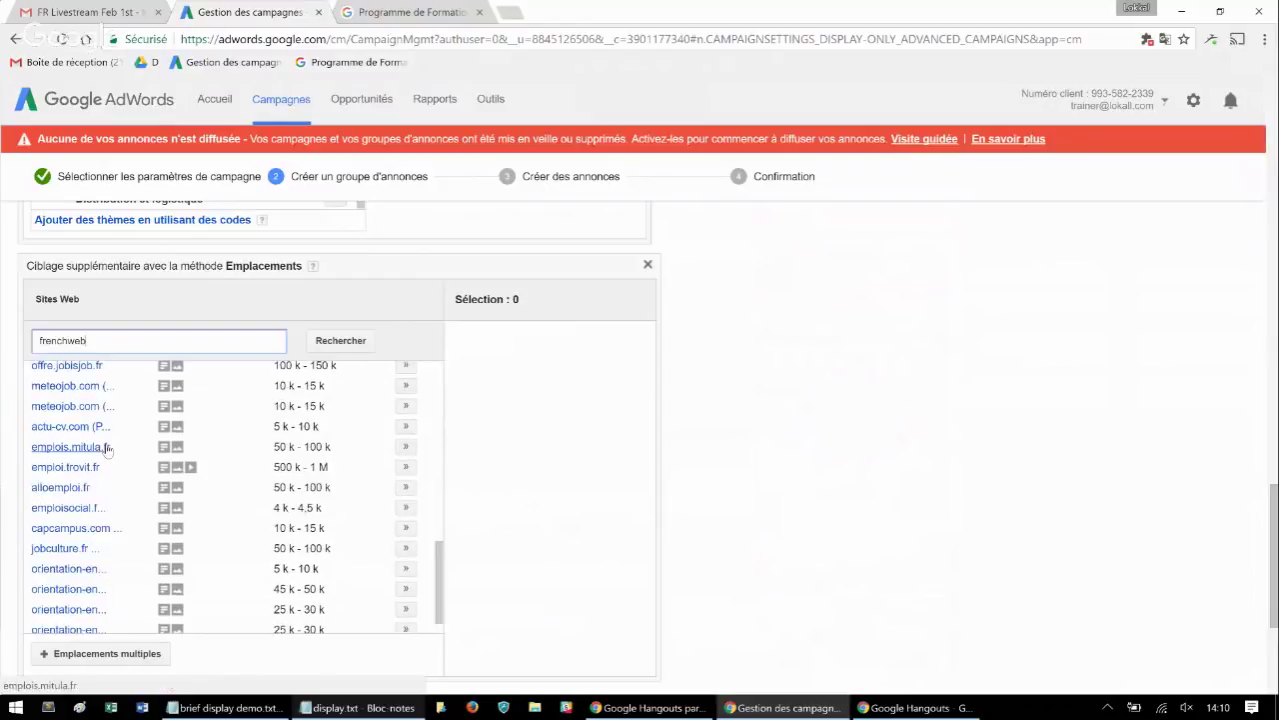
scroll(140, 487, up, 1)
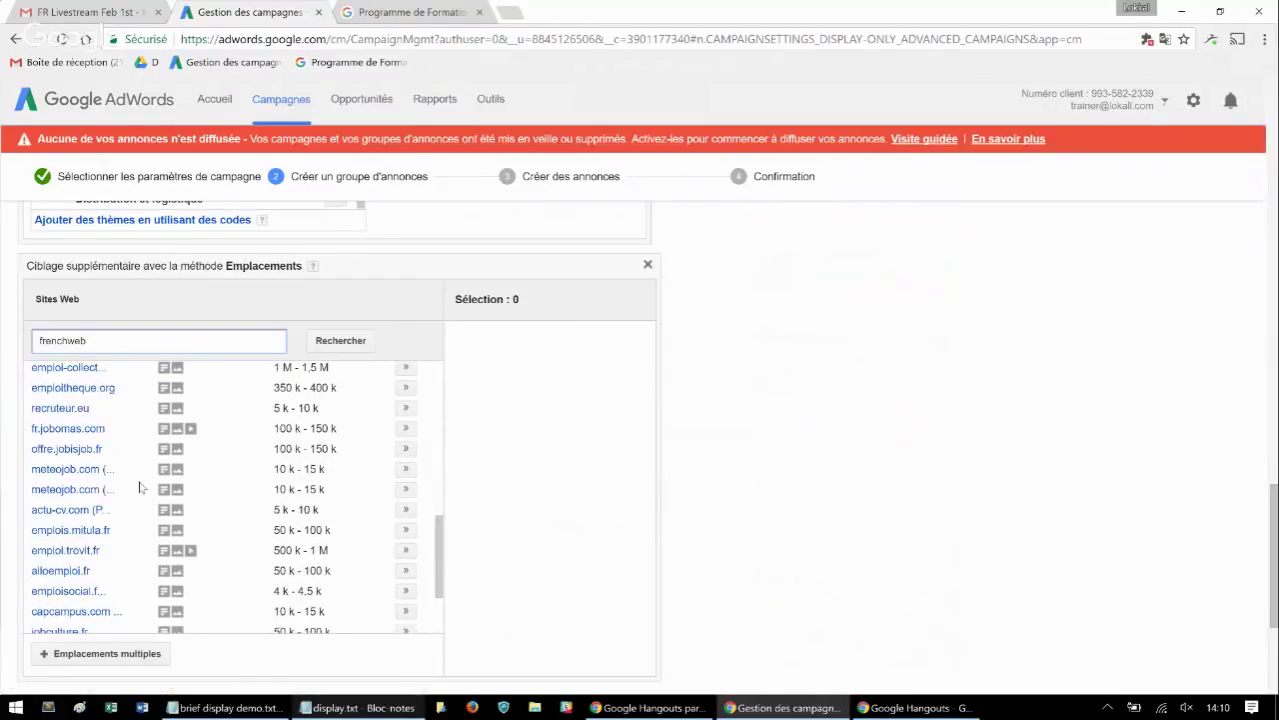
scroll(140, 487, up, 5)
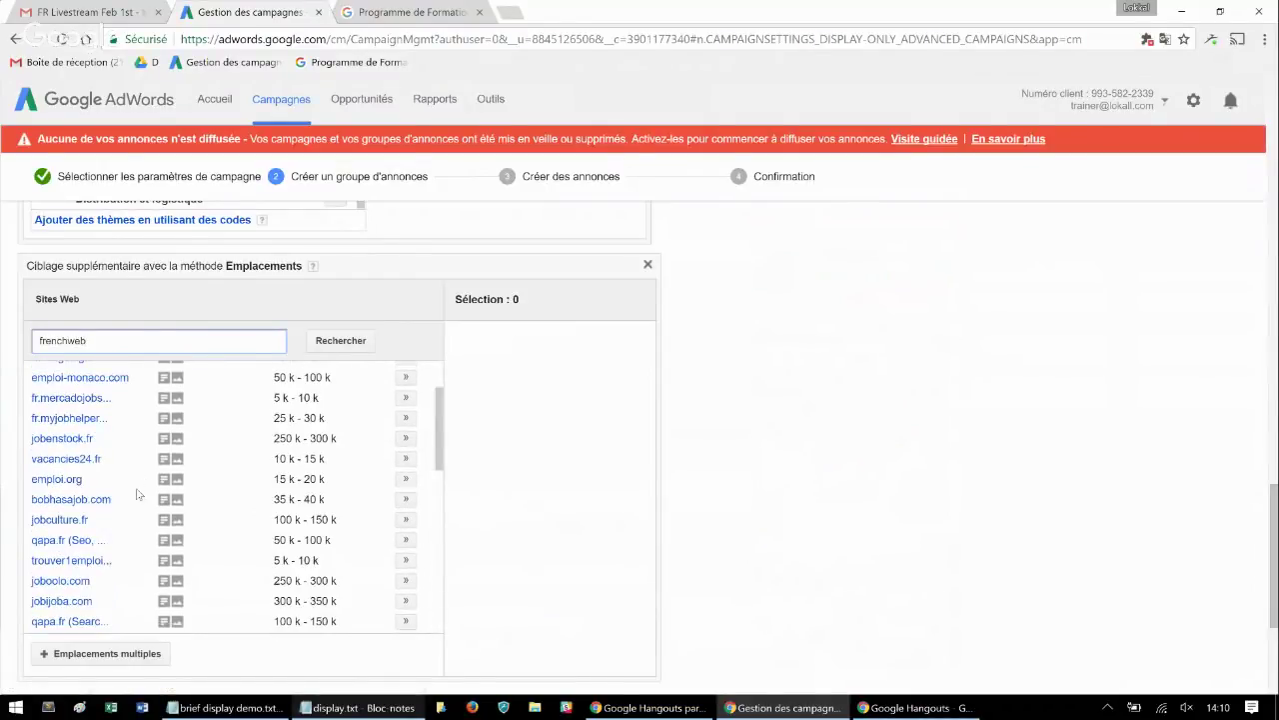
scroll(138, 494, up, 3)
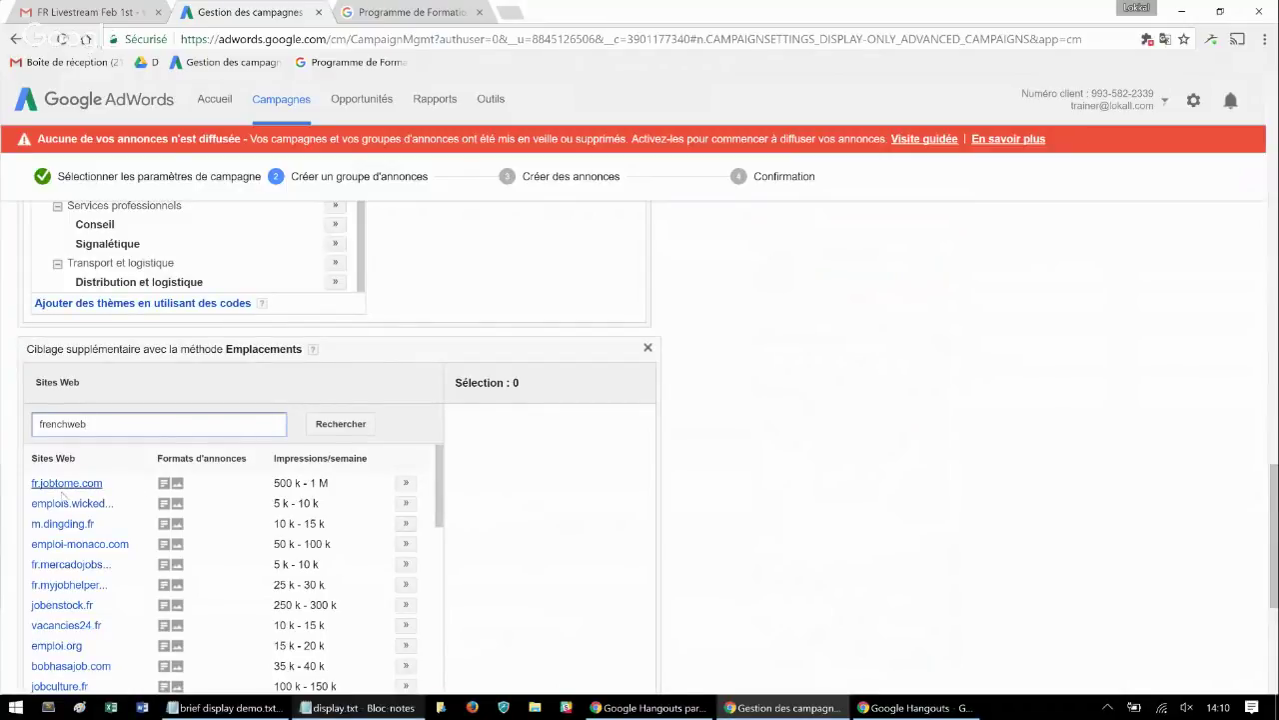
Search the placements for "digital" instead and add the website leptidigital.fr to the selection
double_click(123, 426)
text(digital)
key(Return)
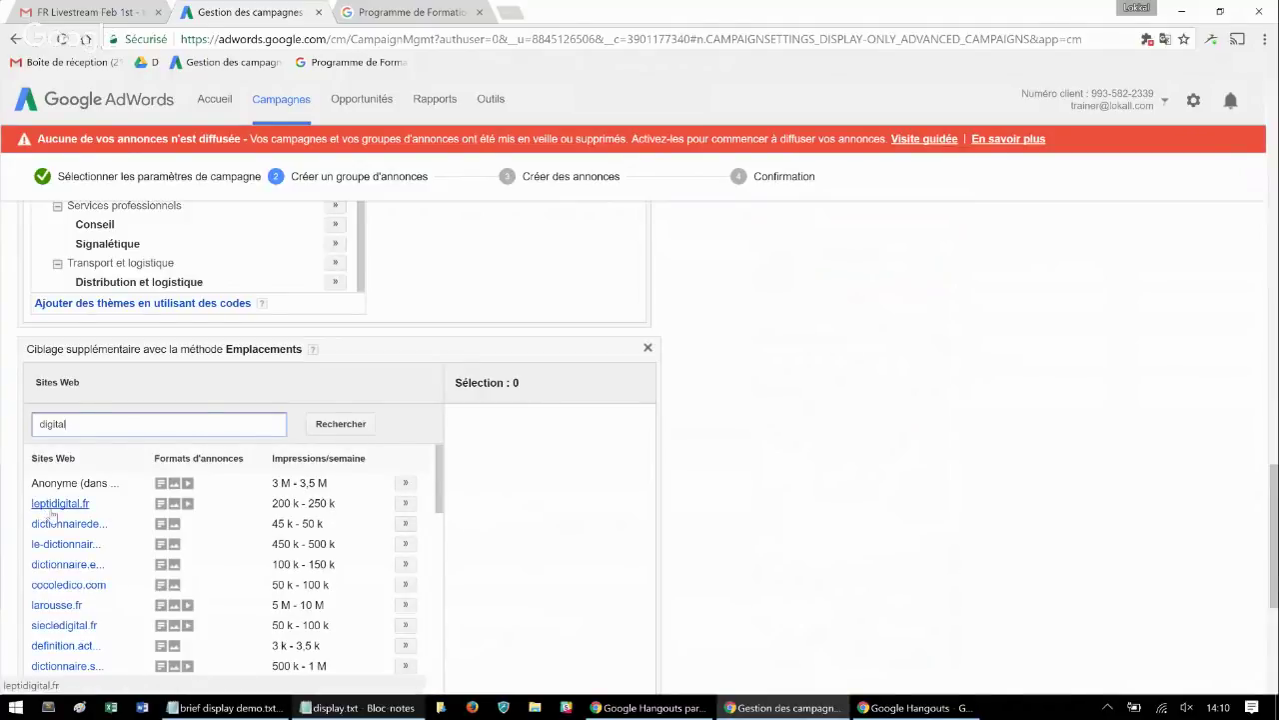
click(406, 505)
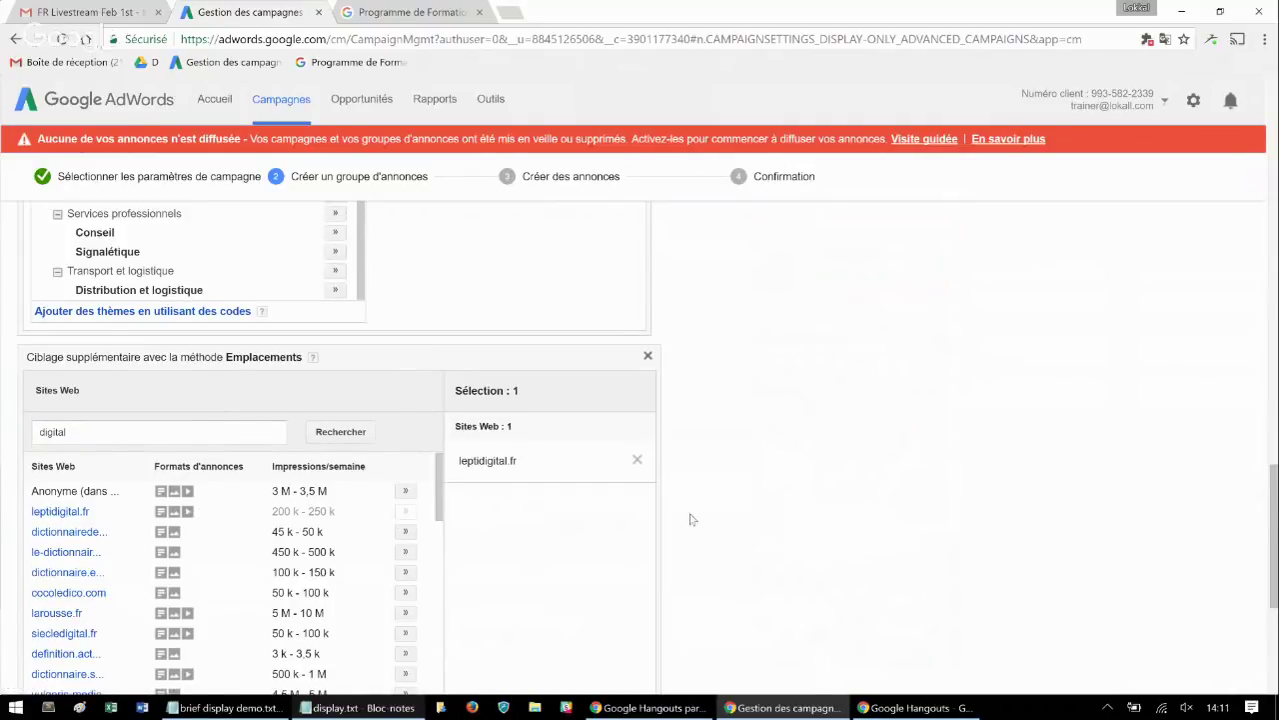
Switch the ad group to a different targeting method, accept losing the current selection, and choose "Mots clés pour le Réseau Display"
scroll(690, 518, up, 10)
scroll(690, 518, up, 3)
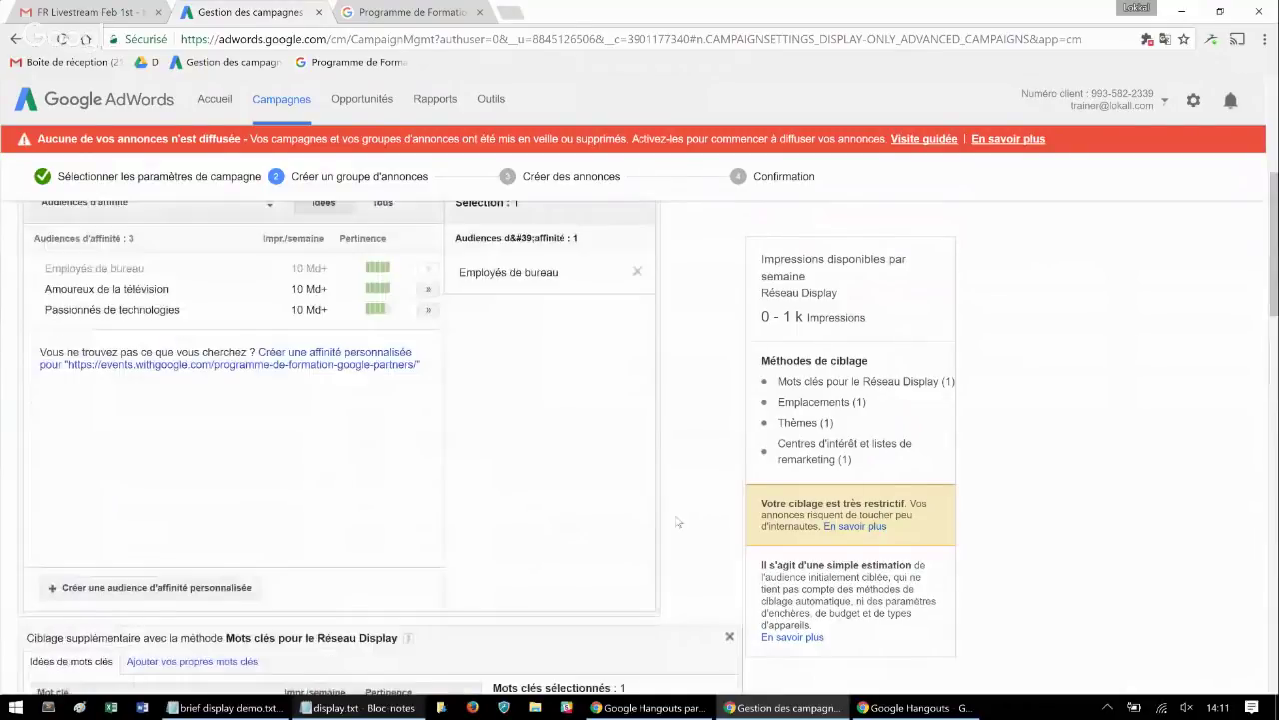
scroll(649, 530, up, 2)
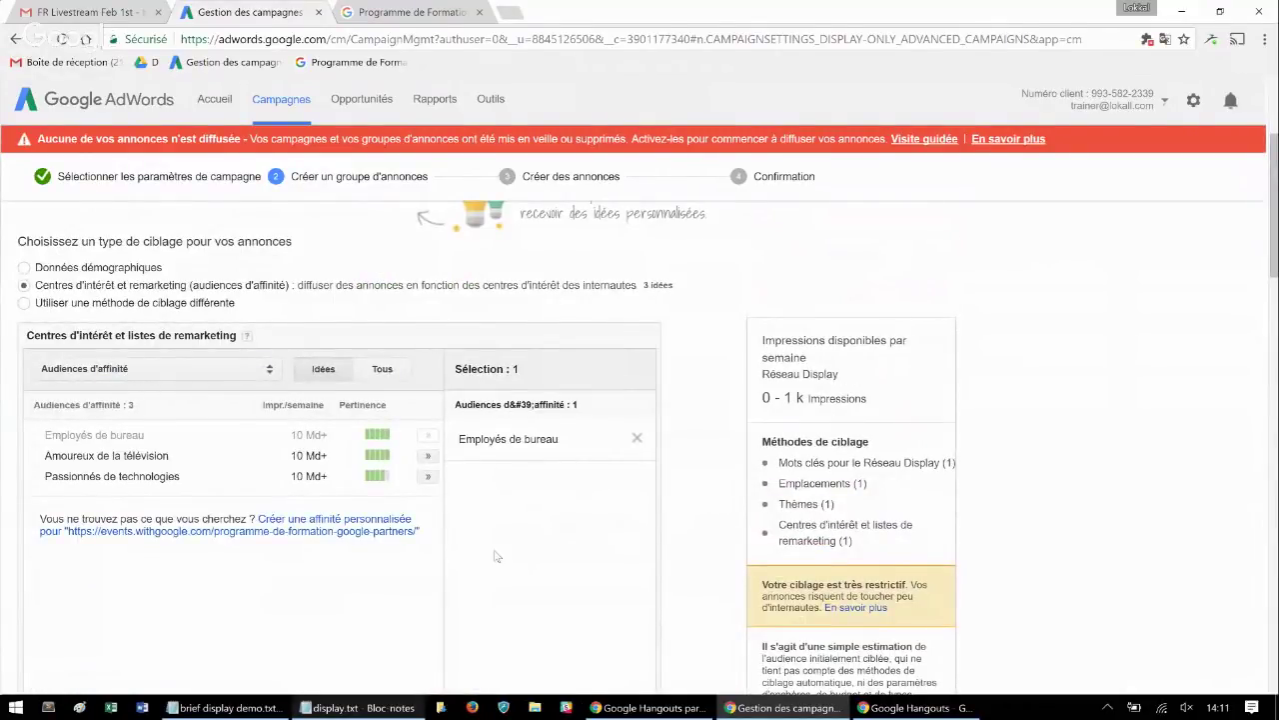
scroll(496, 556, down, 1)
scroll(491, 556, down, 1)
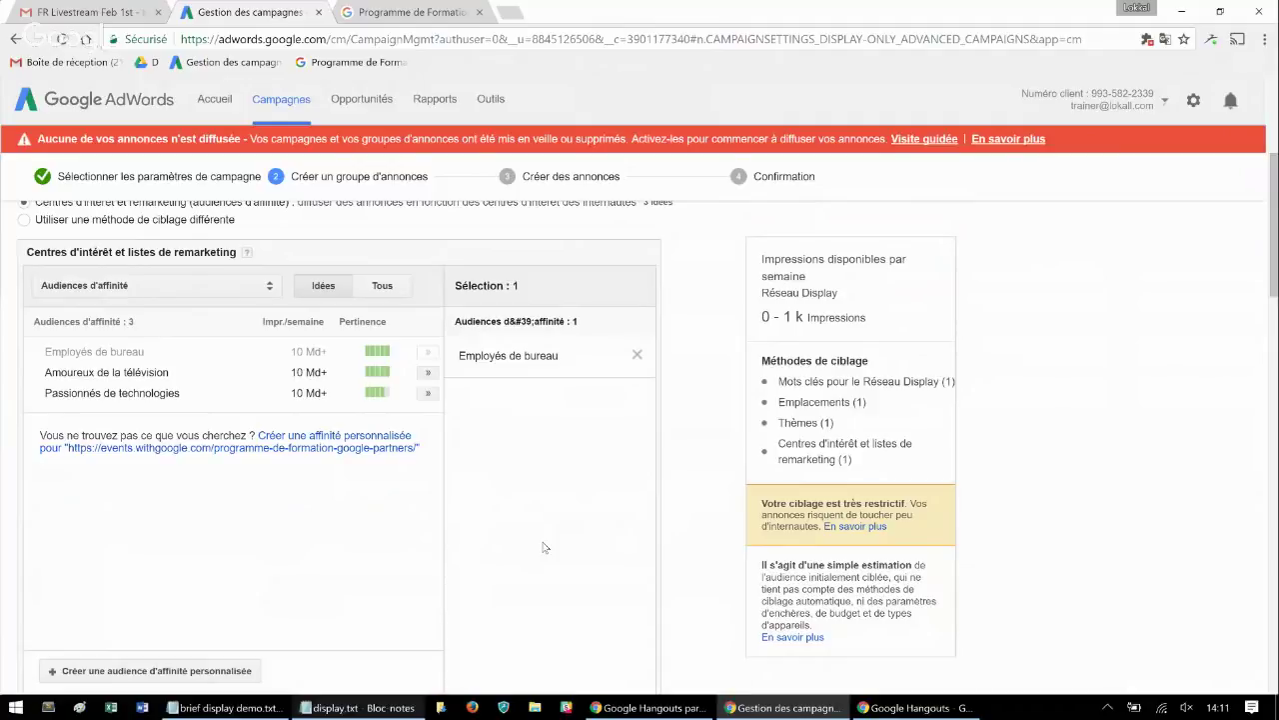
click(78, 221)
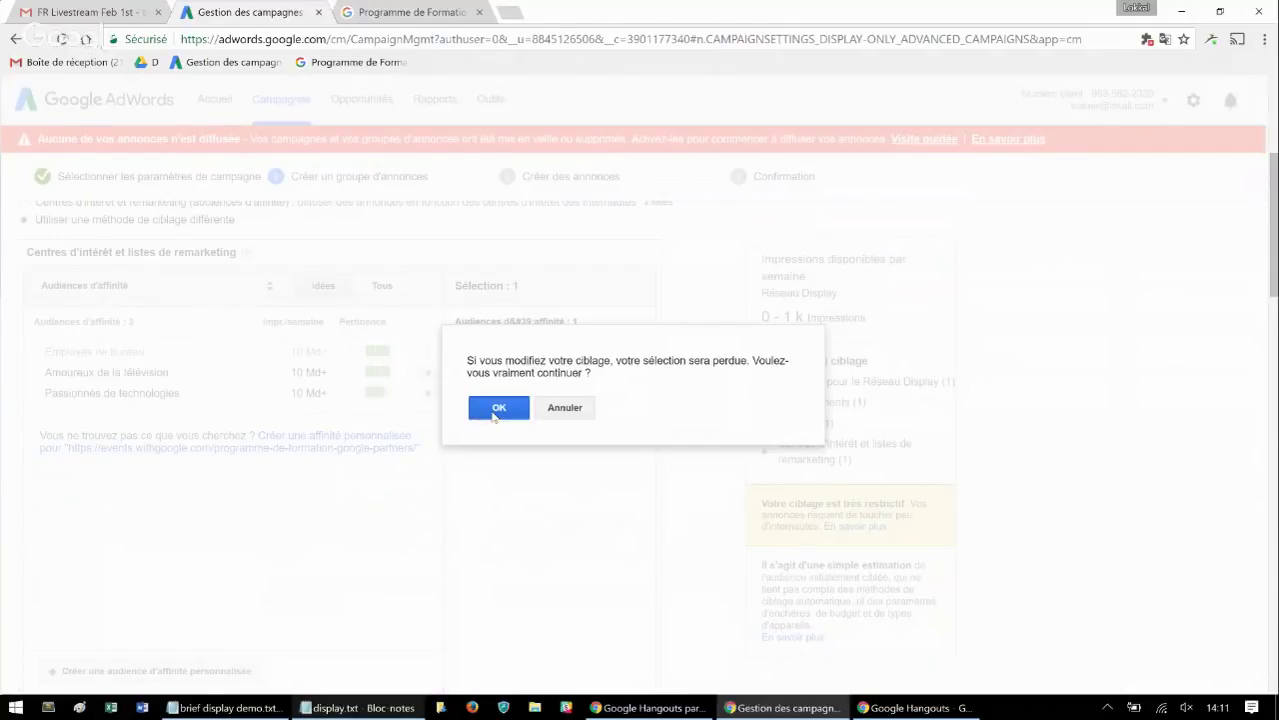
click(496, 408)
click(130, 419)
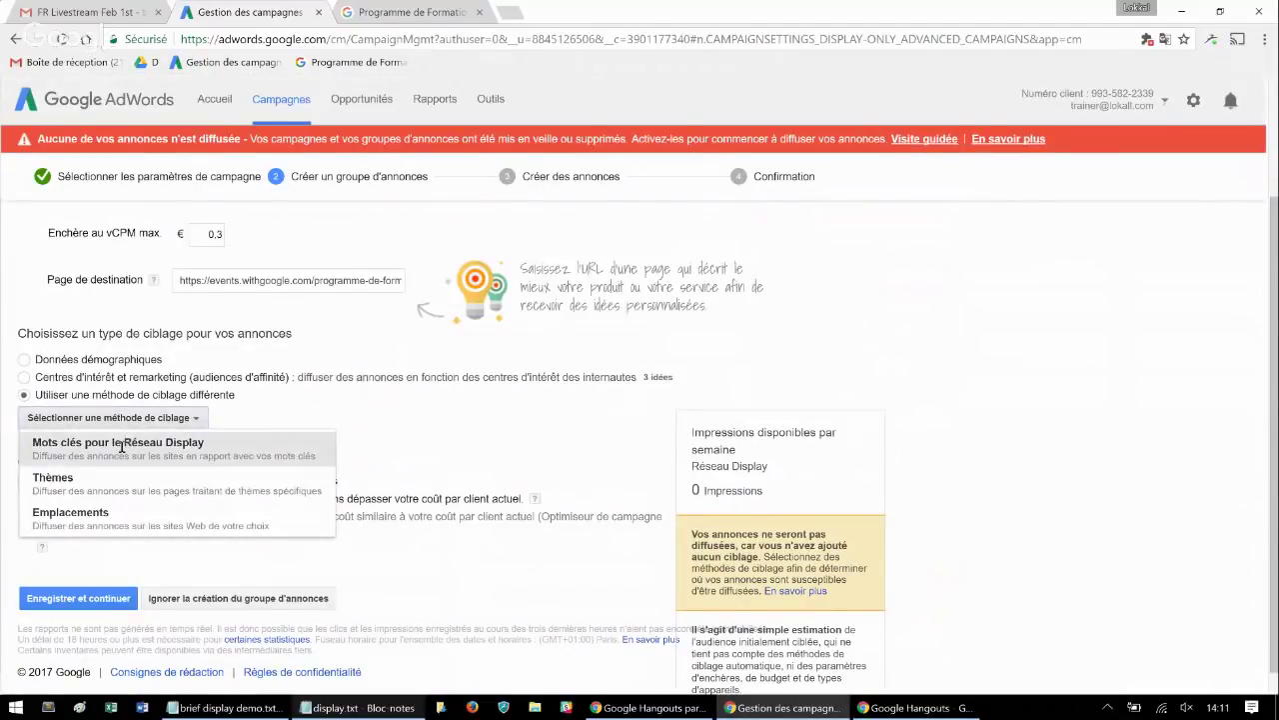
click(122, 448)
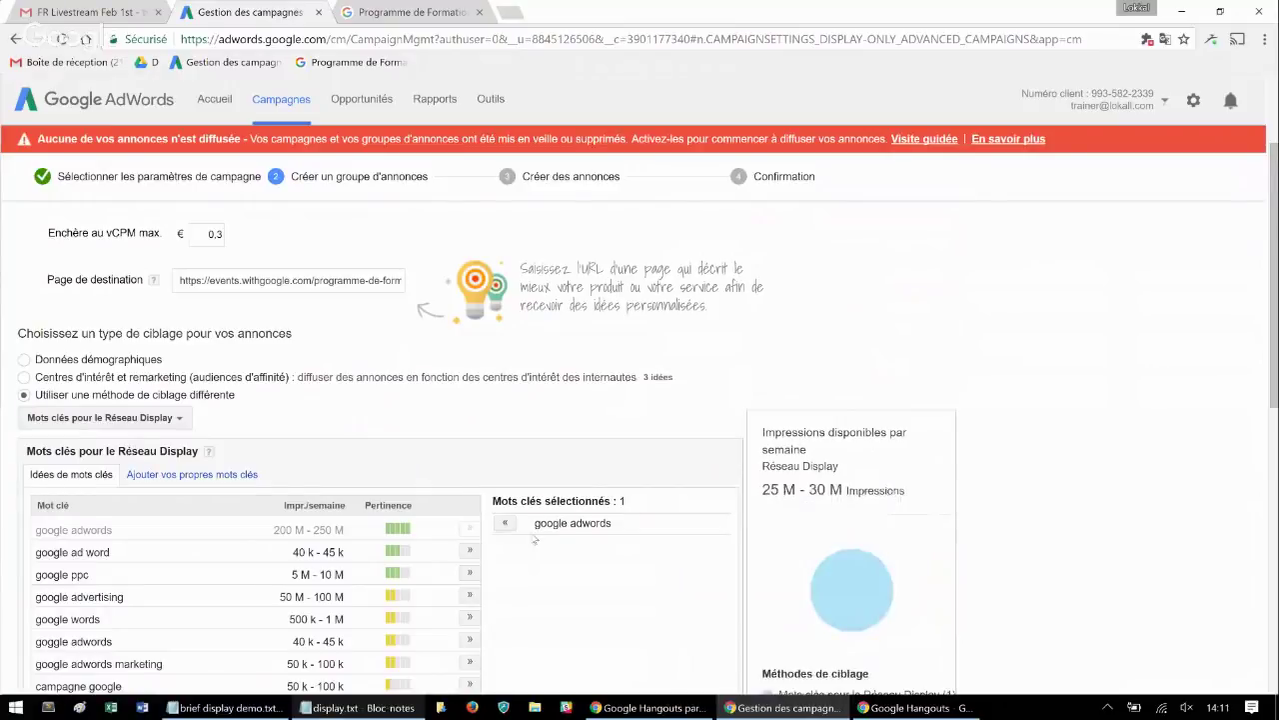
Examine the selected keyword "google adwords" together with its estimate of available weekly impressions
drag(533, 523, 620, 518)
scroll(561, 514, down, 3)
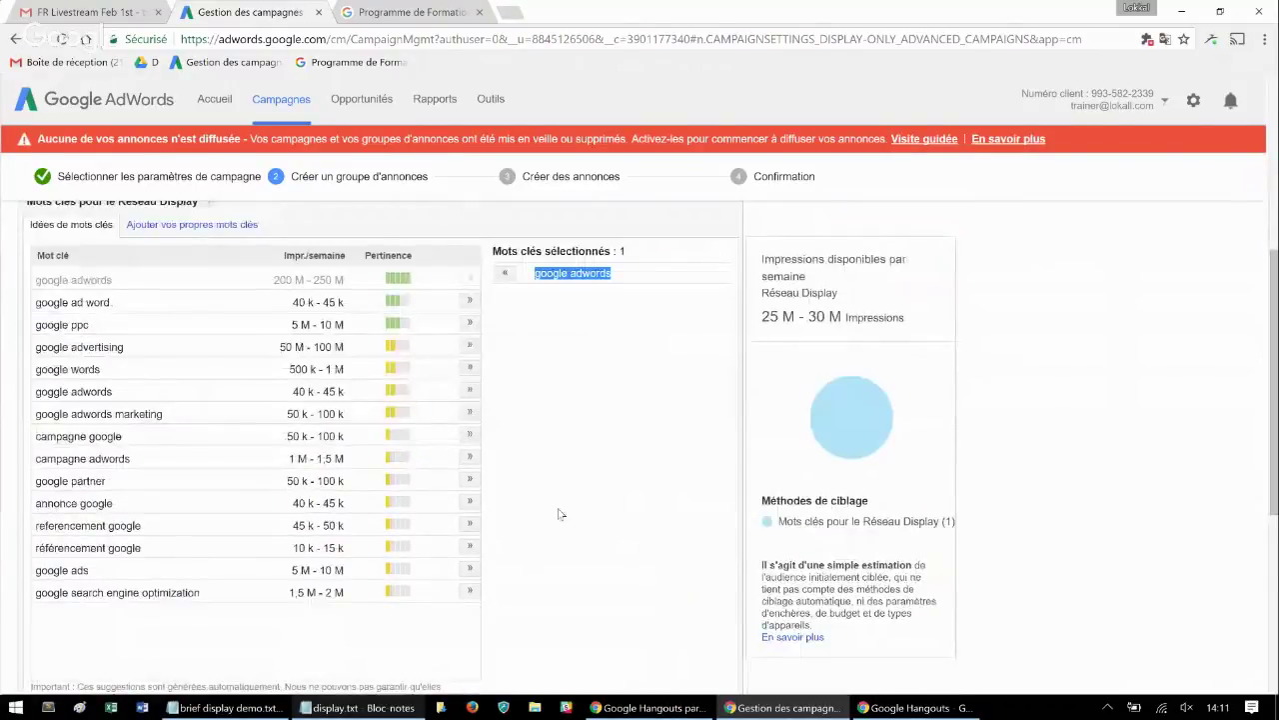
scroll(560, 514, up, 2)
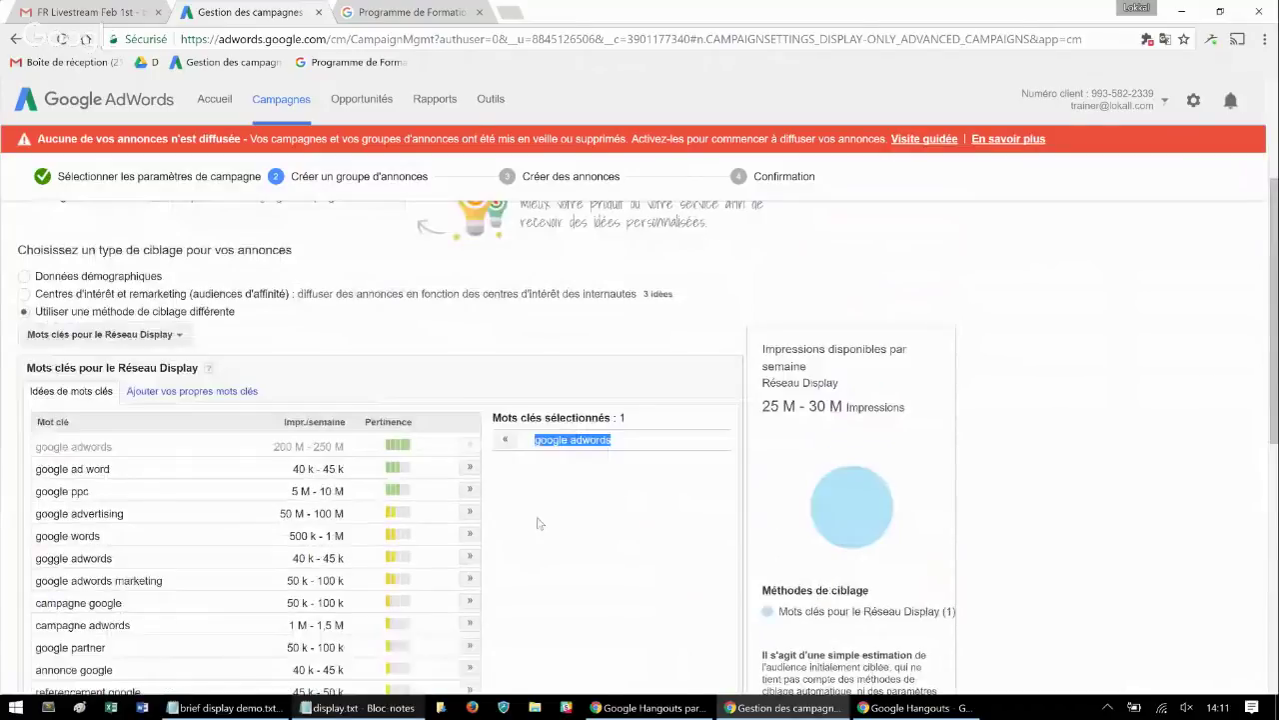
Review the ad group's landing page, the suggested Display keywords and the "Audience" and "Contenu" keyword settings
double_click(535, 447)
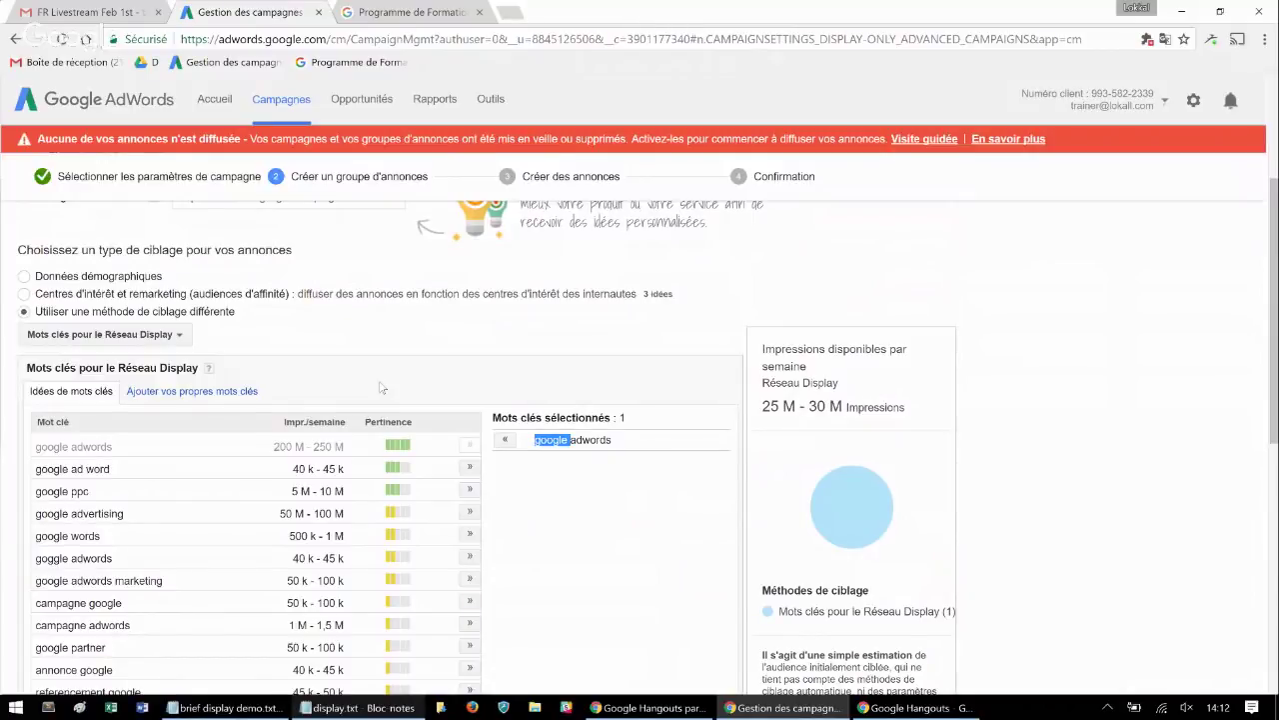
scroll(380, 386, down, 4)
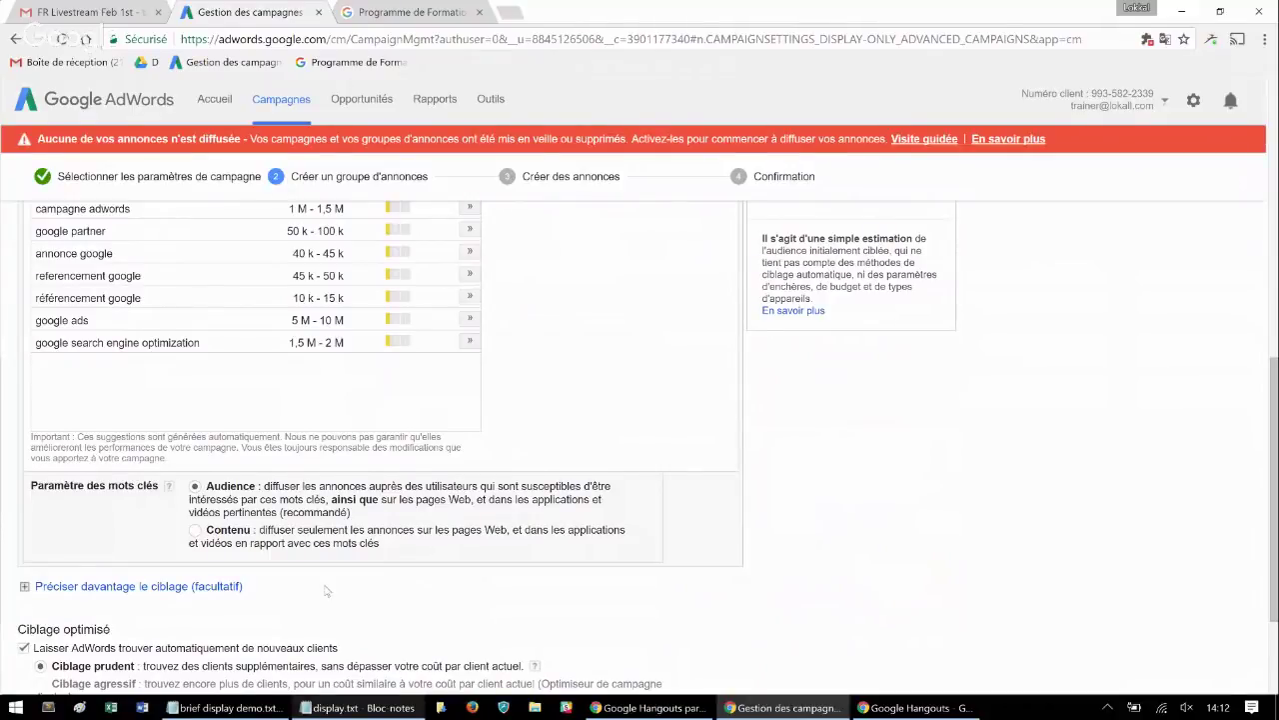
scroll(325, 591, down, 1)
scroll(448, 478, up, 6)
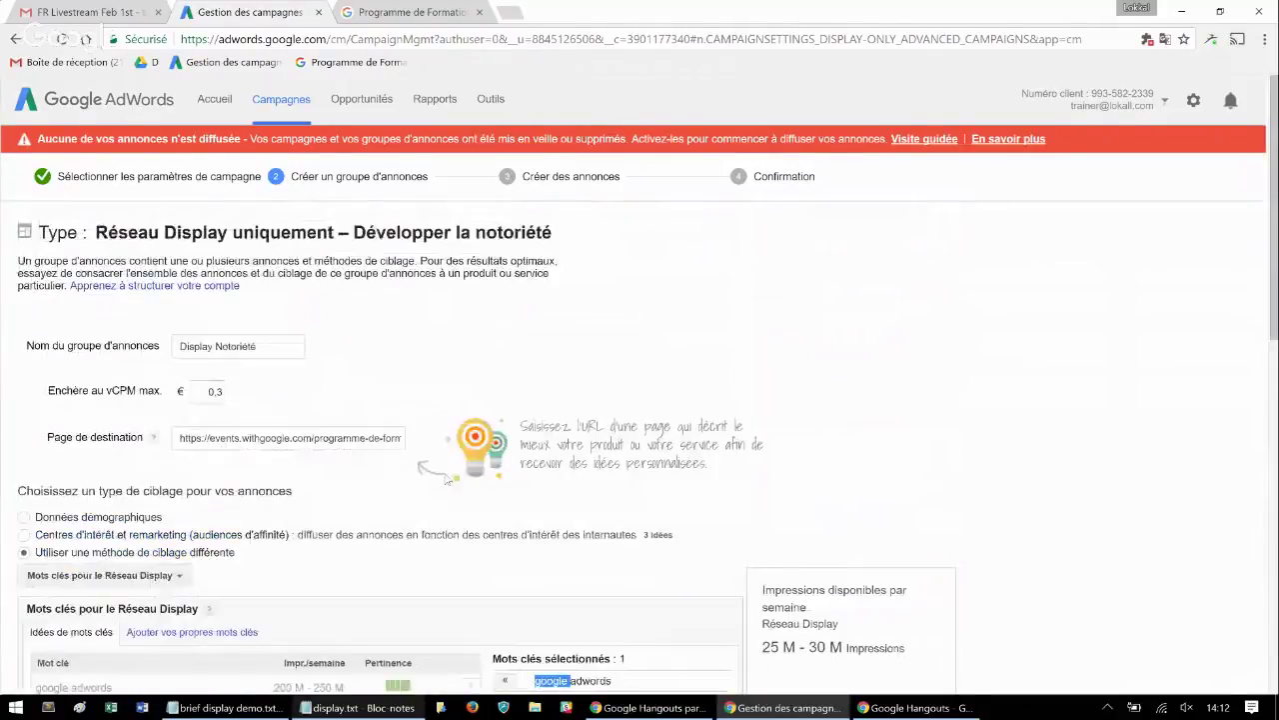
scroll(433, 490, down, 3)
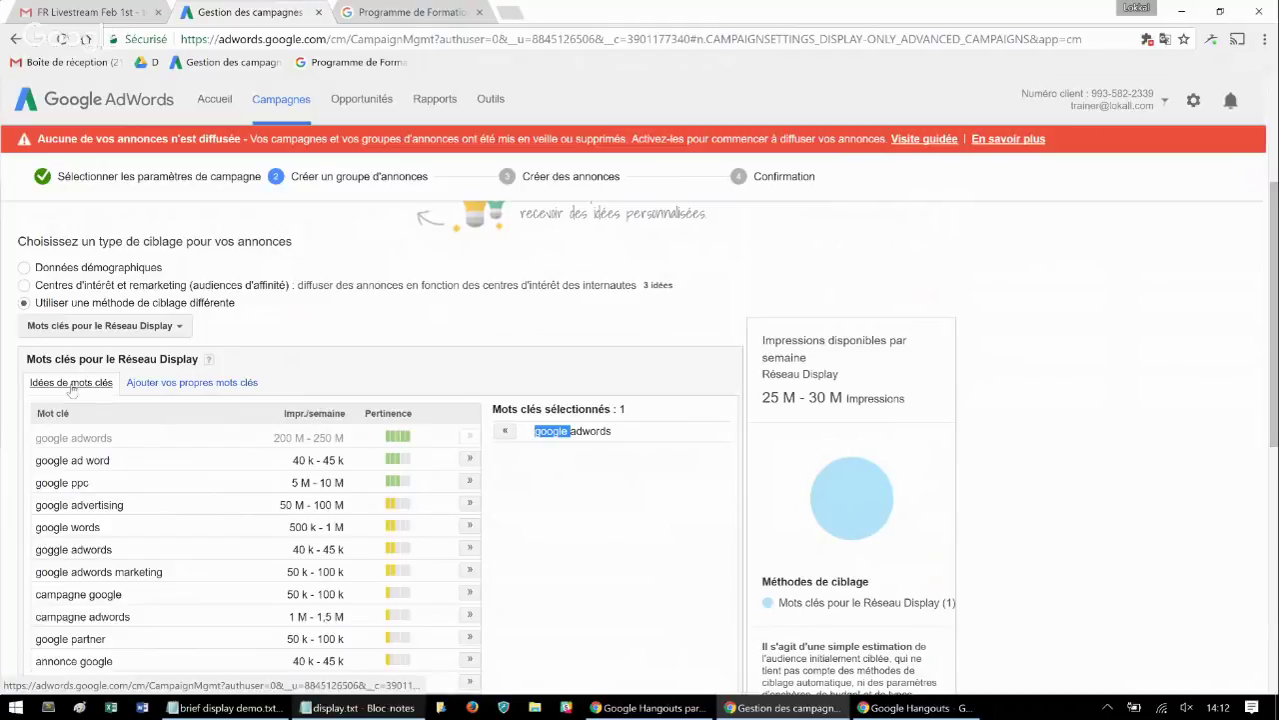
scroll(510, 470, down, 3)
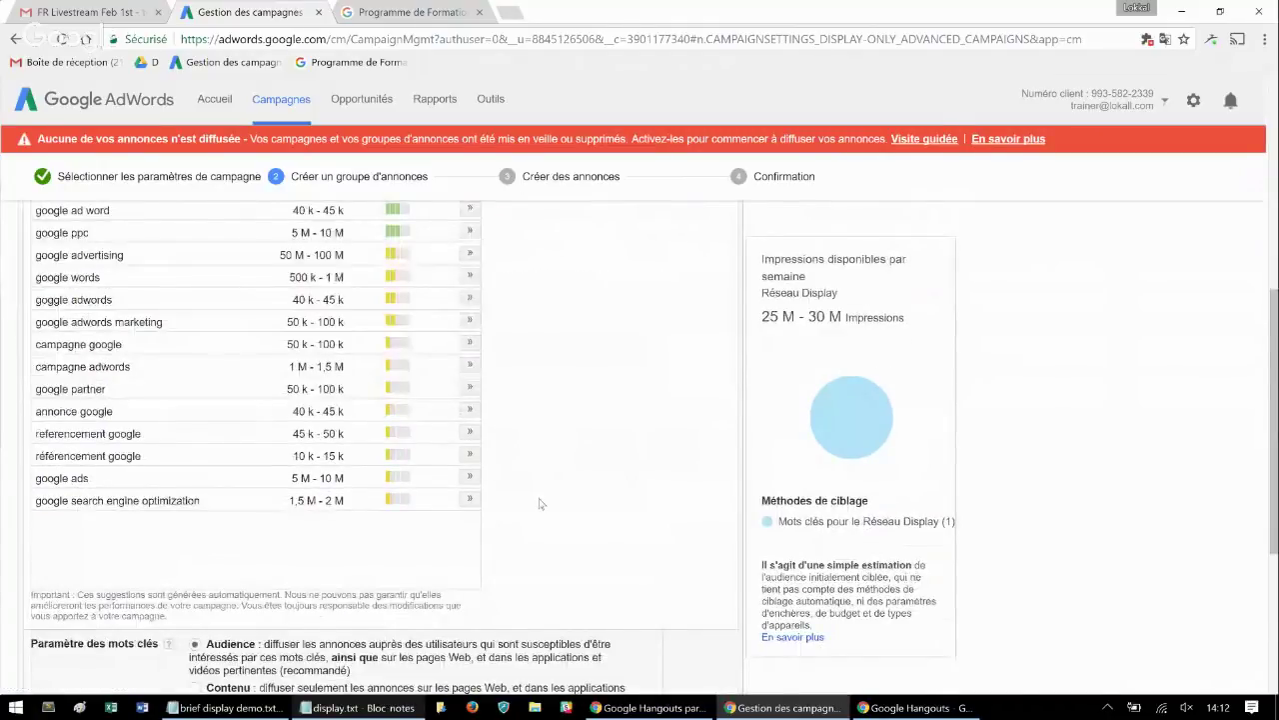
scroll(538, 503, down, 1)
scroll(532, 503, down, 2)
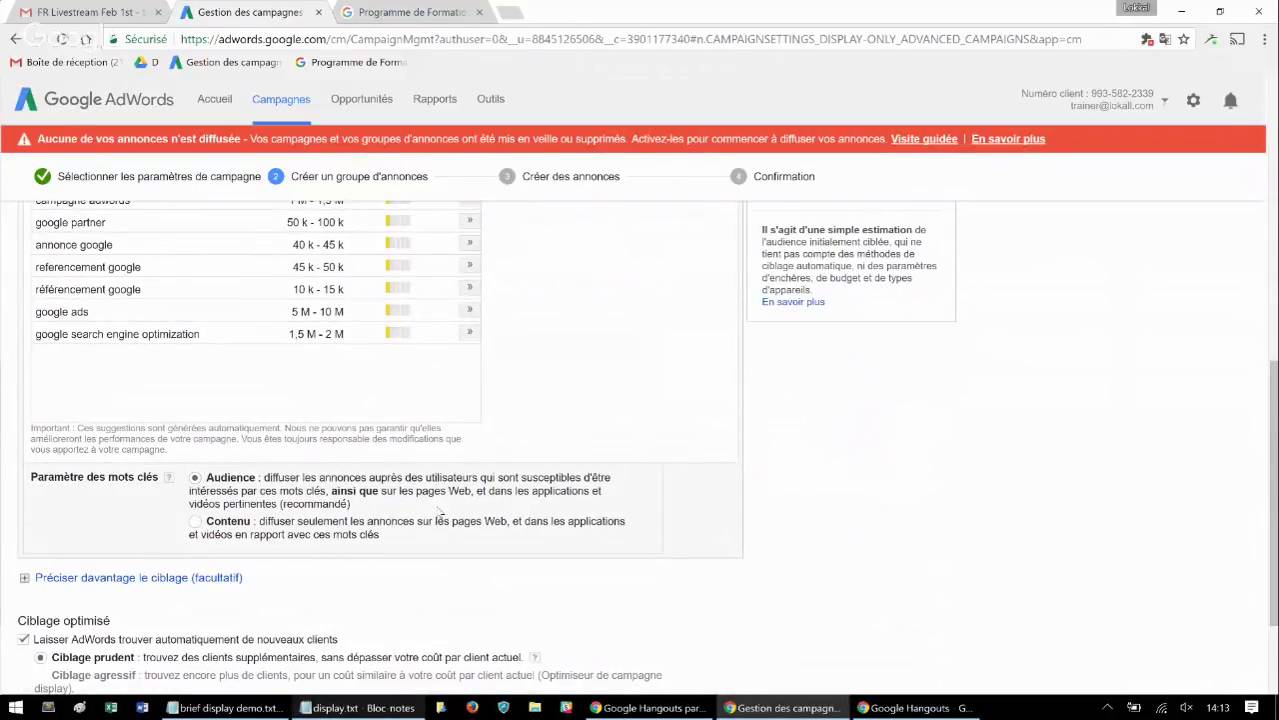
scroll(439, 511, down, 2)
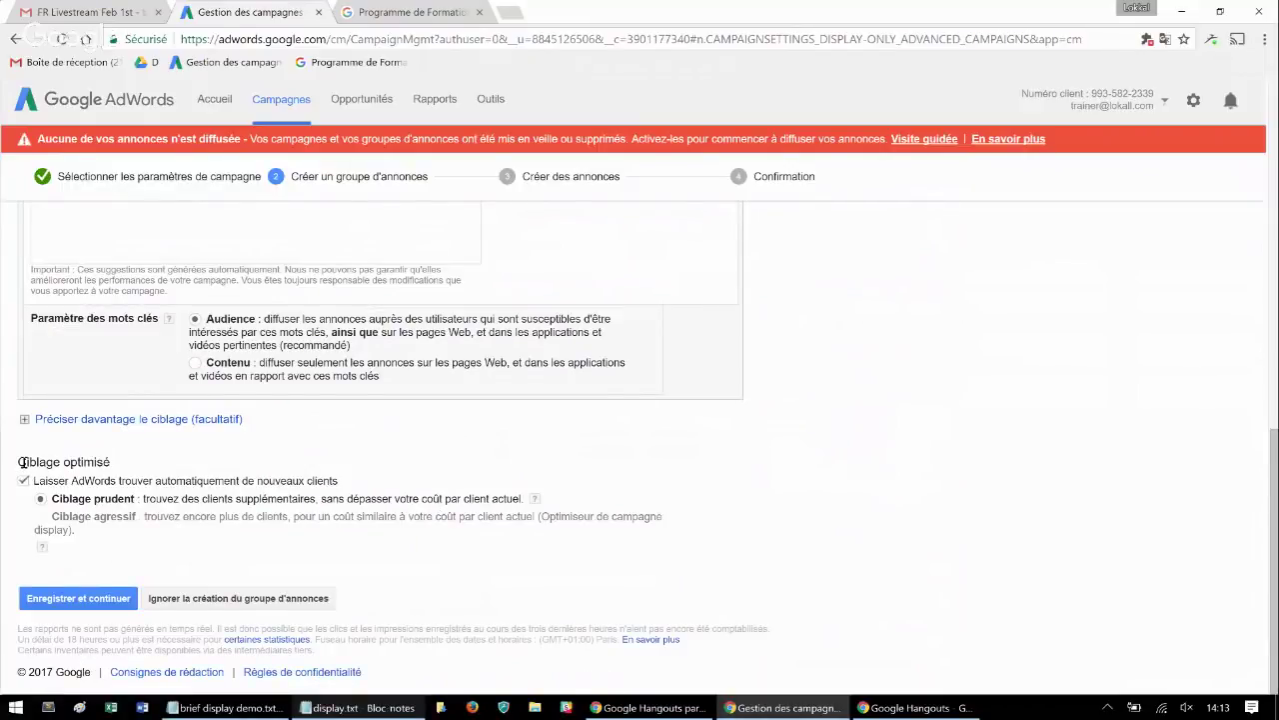
Under "Ciblage optimisé", turn off letting AdWords find new customers automatically
drag(22, 462, 108, 462)
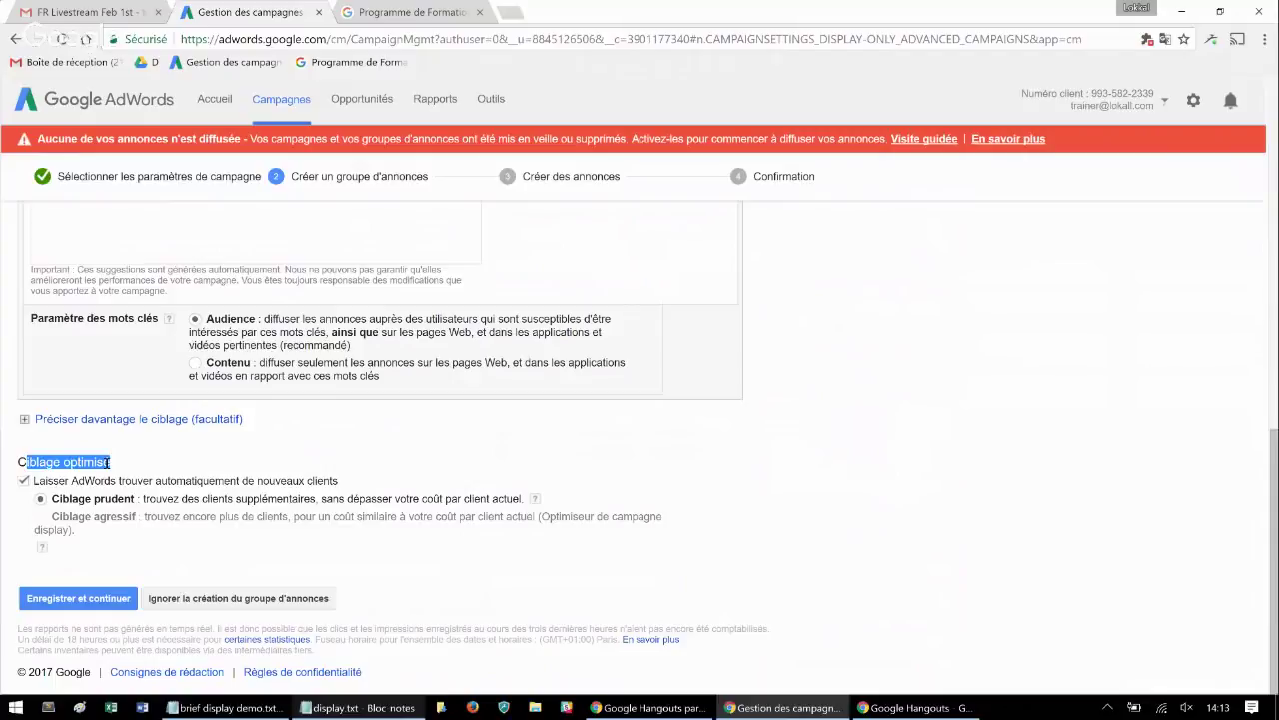
drag(65, 481, 338, 480)
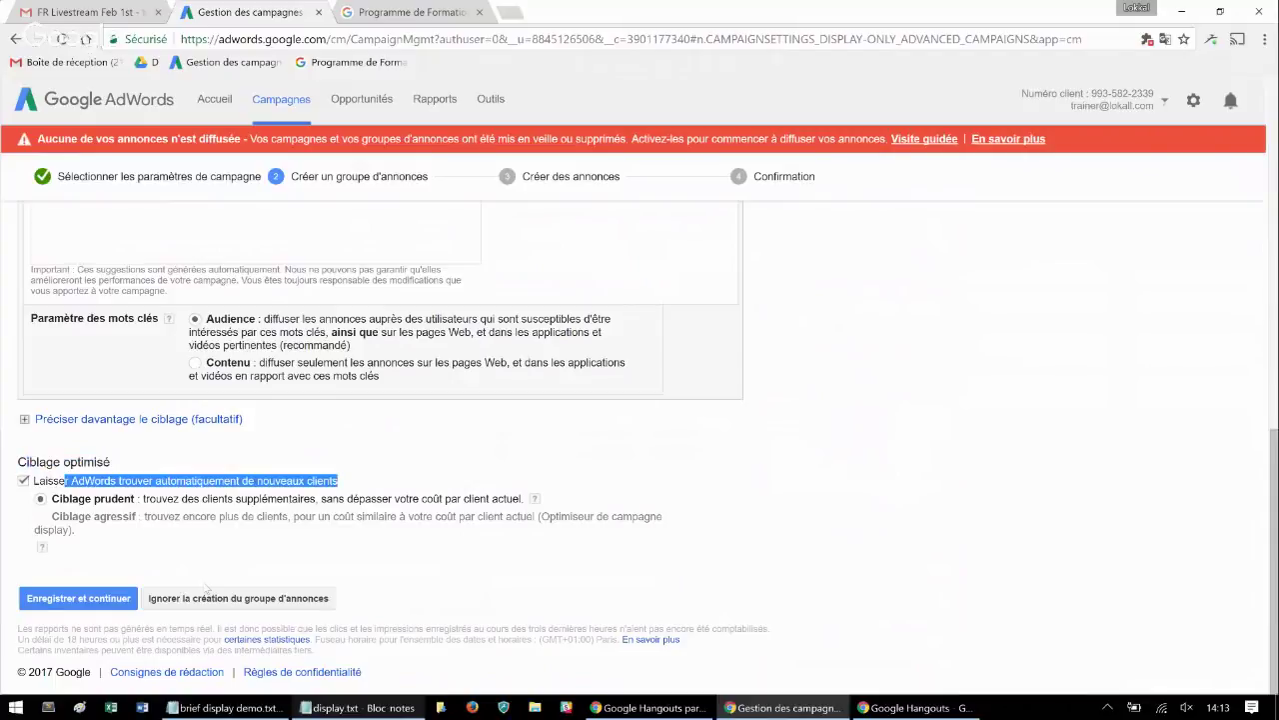
click(23, 480)
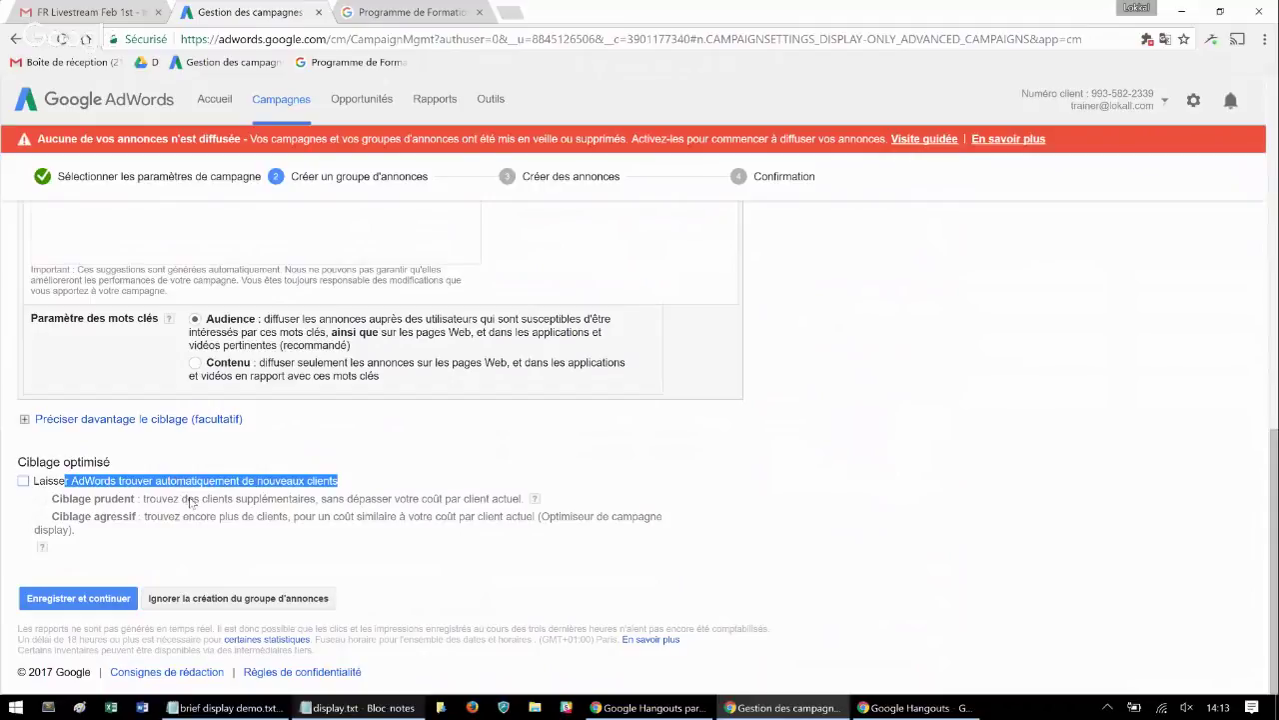
click(23, 480)
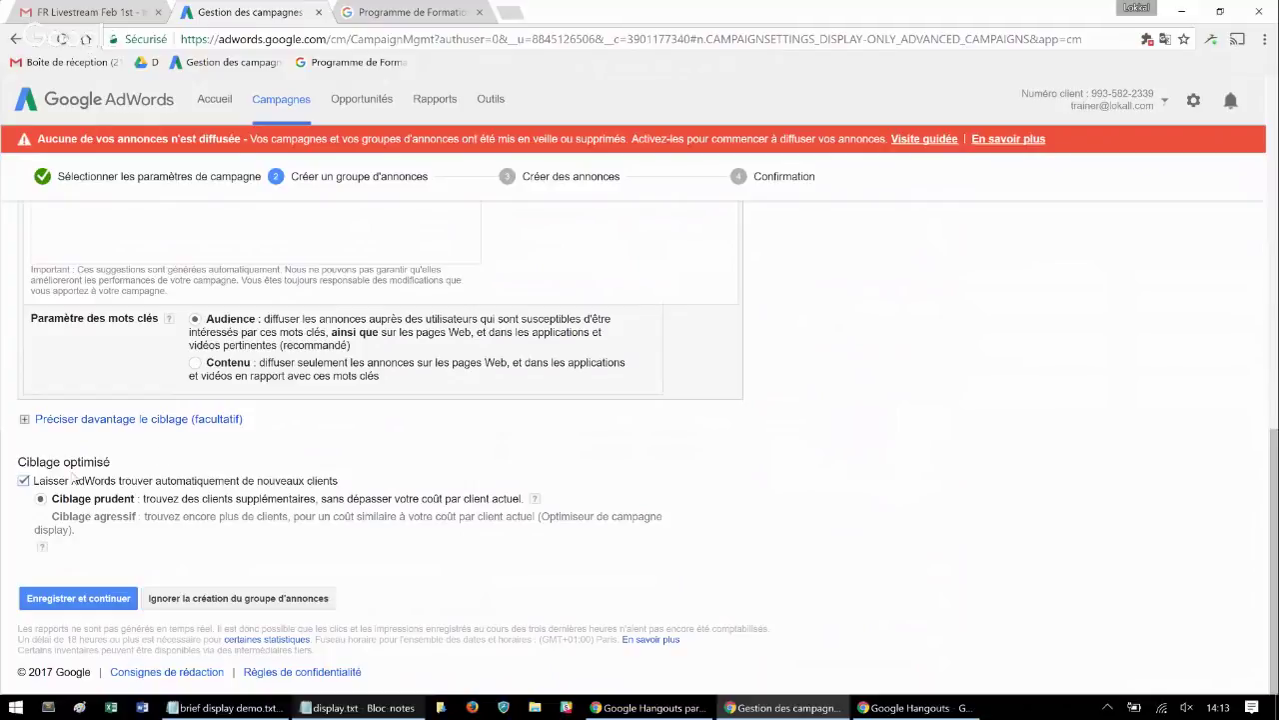
click(23, 481)
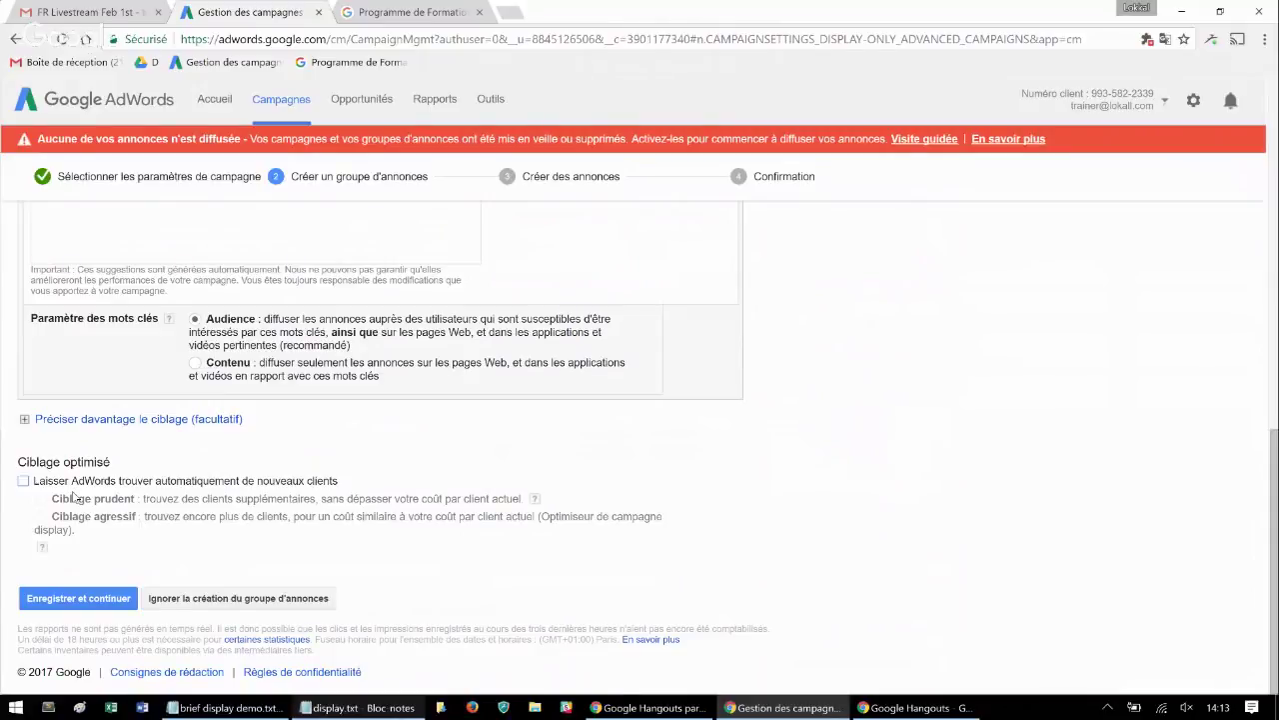
Set the keyword setting to "Contenu" so ads run only on pages, apps and videos related to the keywords
scroll(184, 539, up, 3)
scroll(160, 520, down, 2)
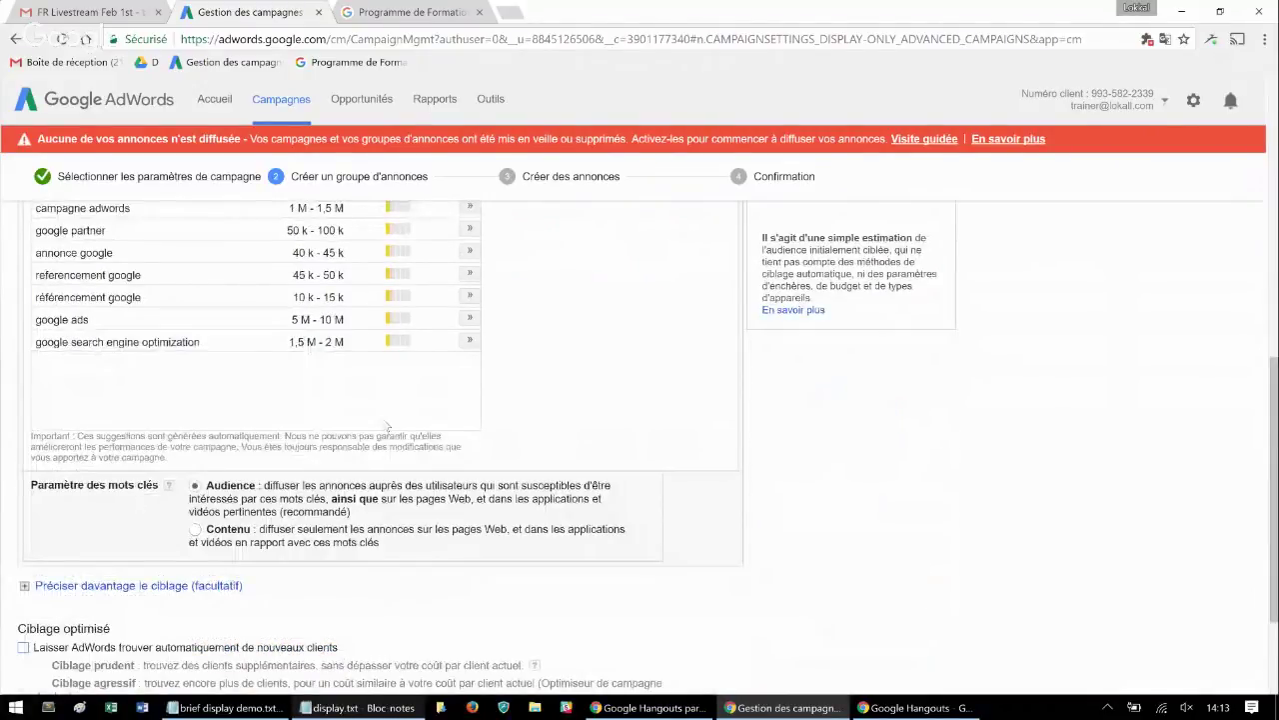
scroll(387, 426, up, 3)
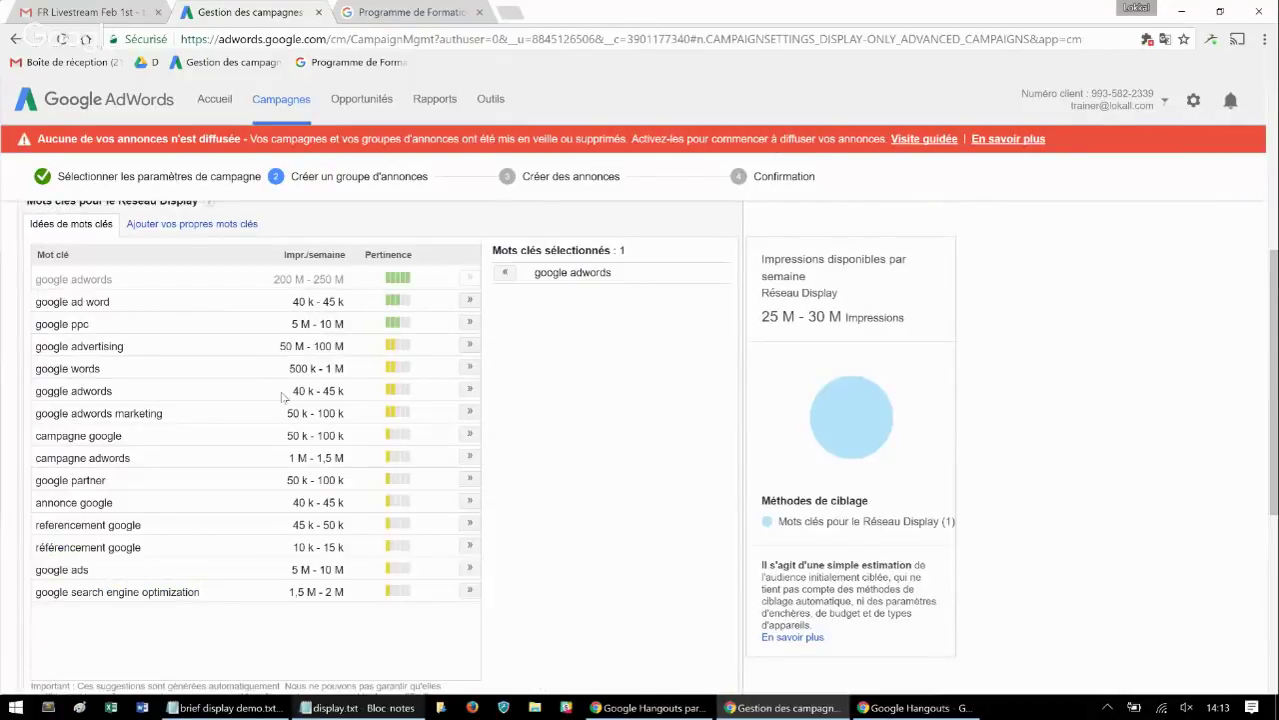
scroll(283, 397, down, 3)
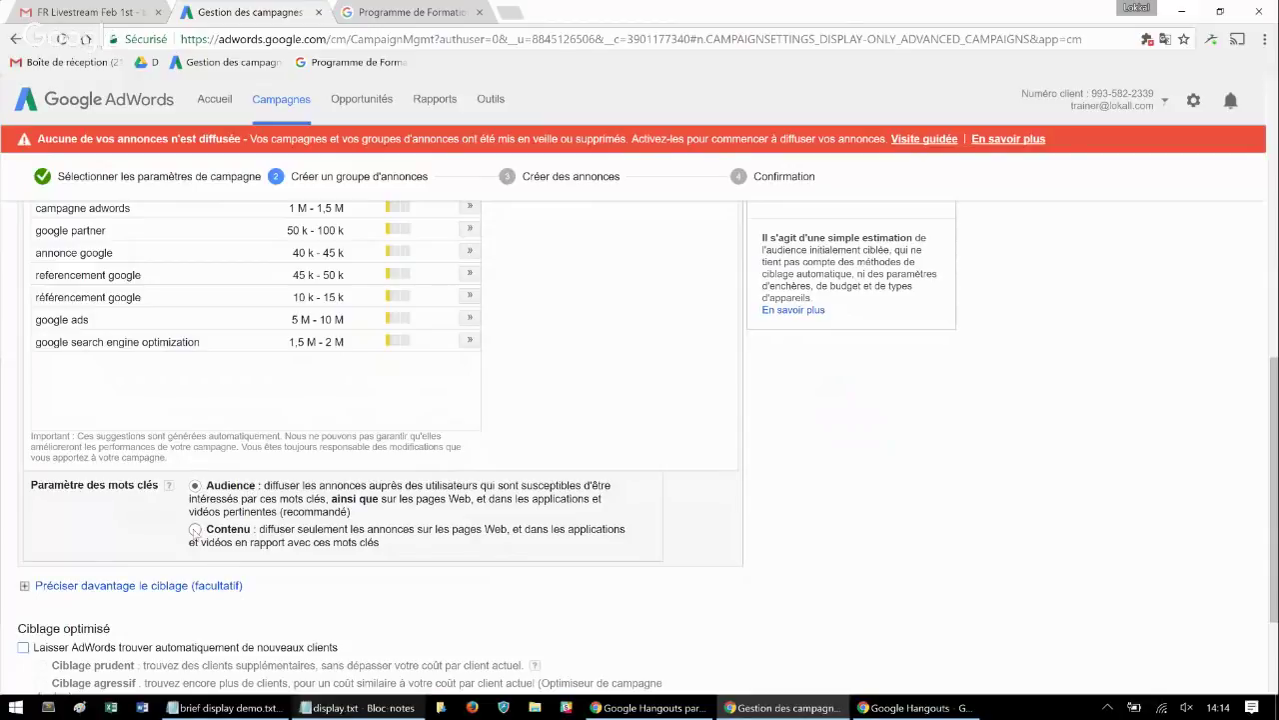
click(195, 530)
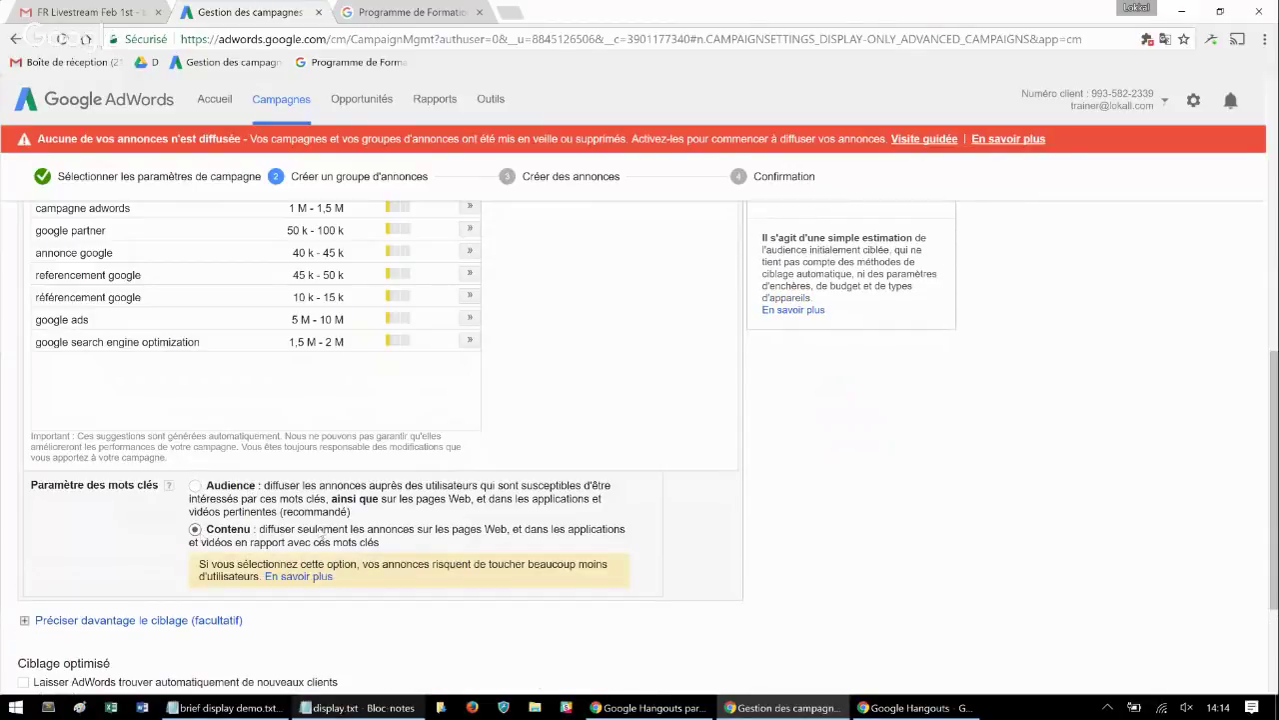
drag(372, 530, 435, 532)
Check the impression estimate for the keyword "google adwords", then save the ad group and continue to ad creation
scroll(420, 544, up, 4)
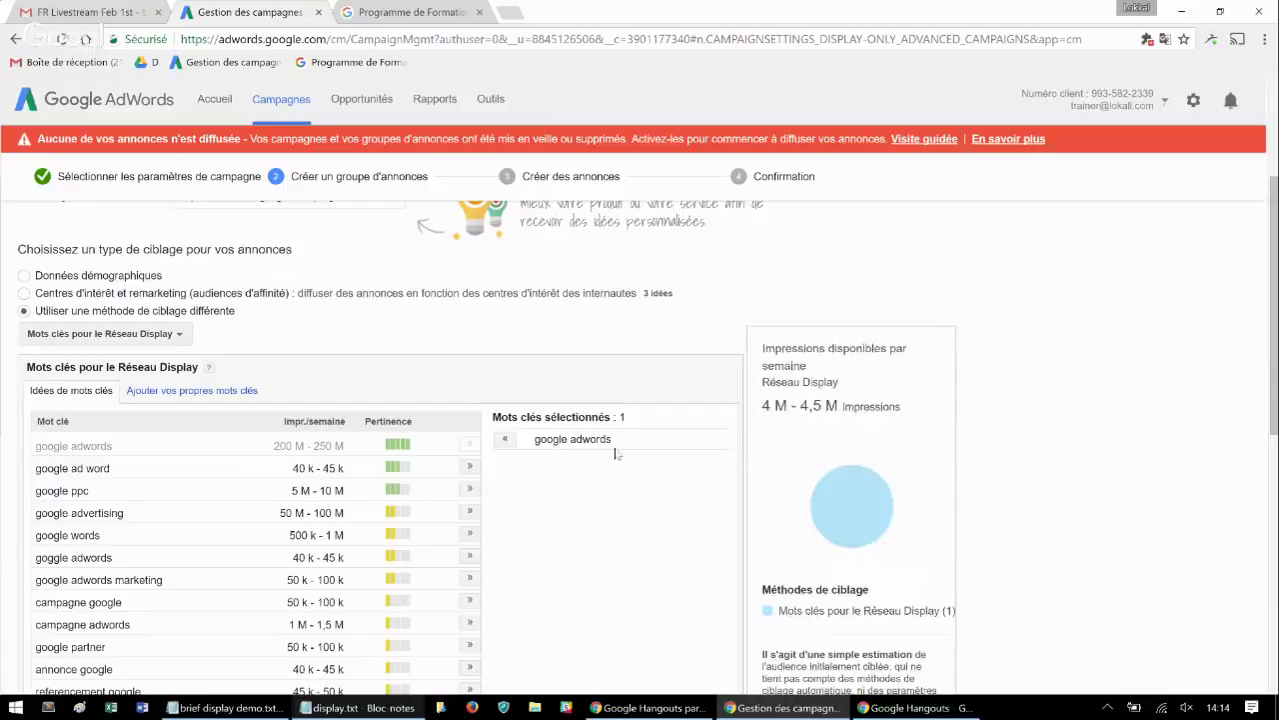
scroll(590, 425, down, 1)
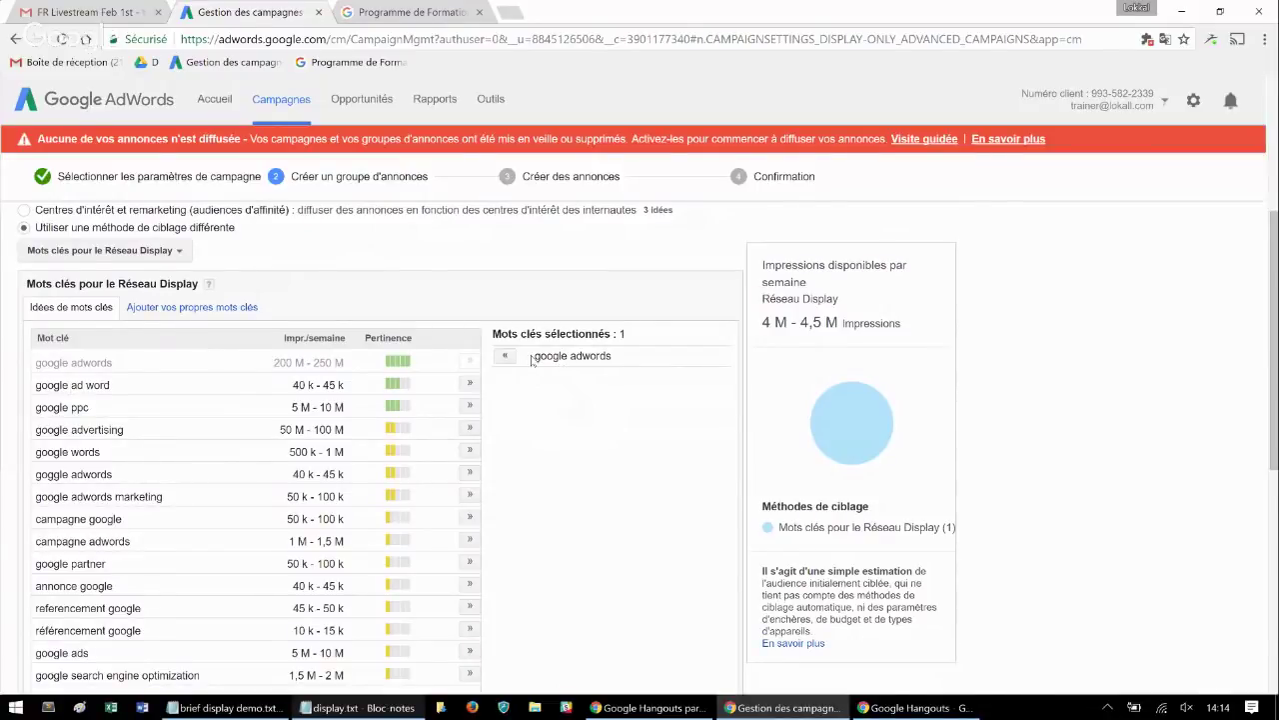
drag(532, 360, 621, 358)
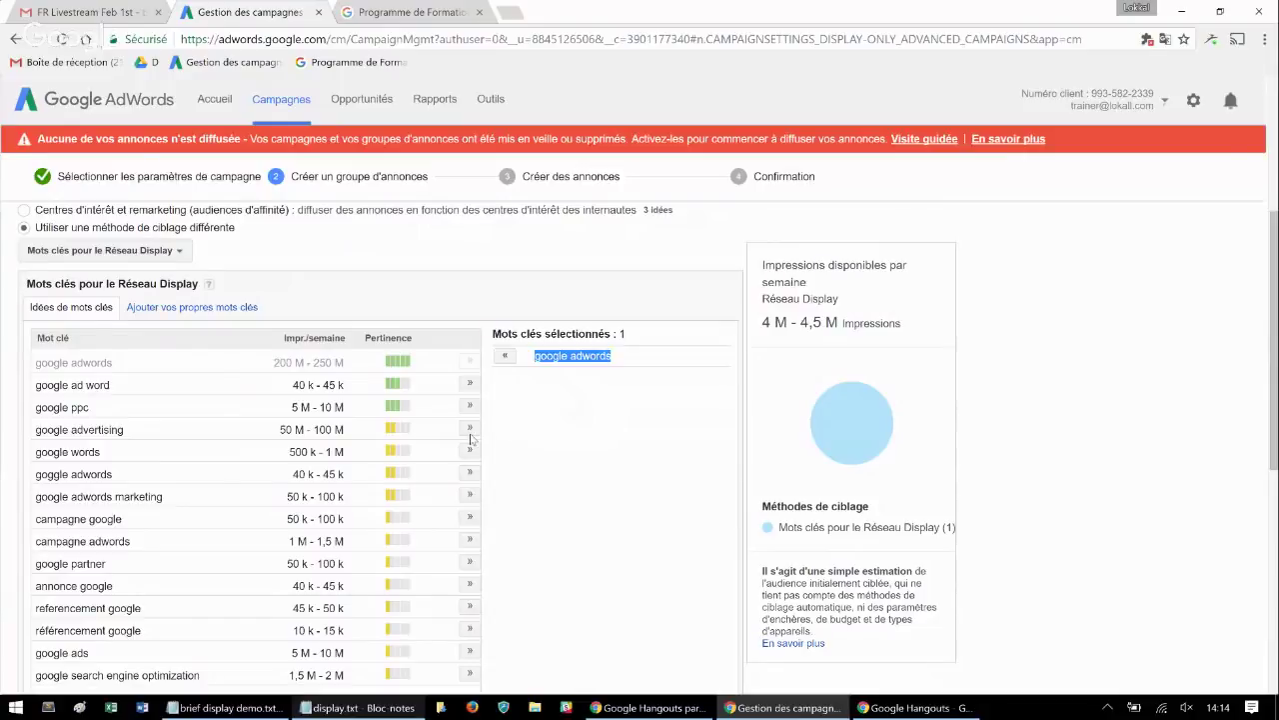
scroll(469, 439, down, 5)
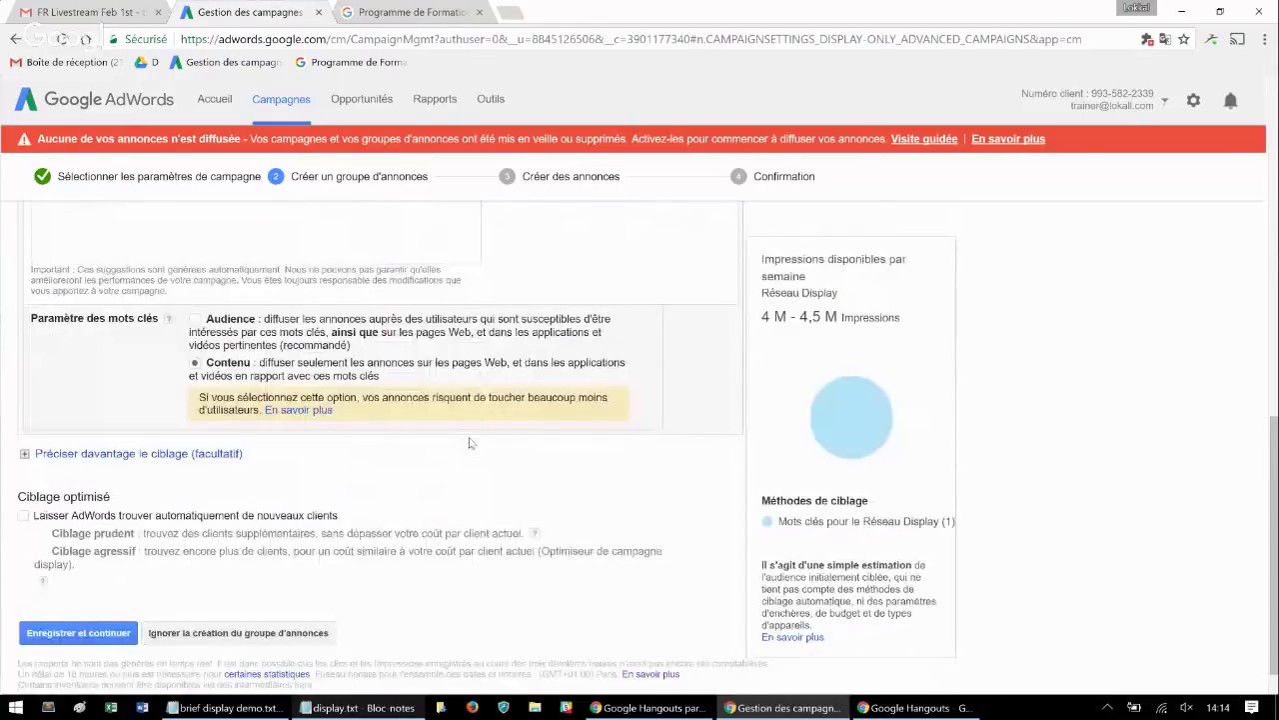
scroll(470, 443, down, 1)
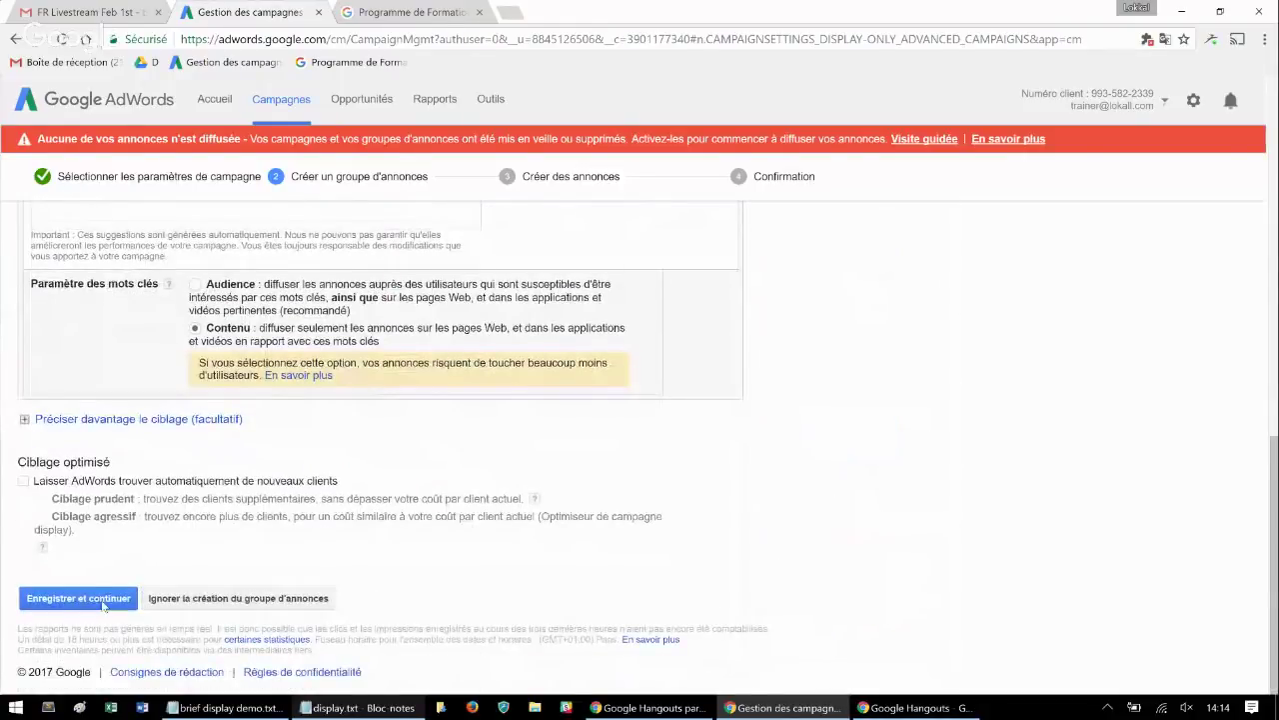
click(92, 608)
click(91, 606)
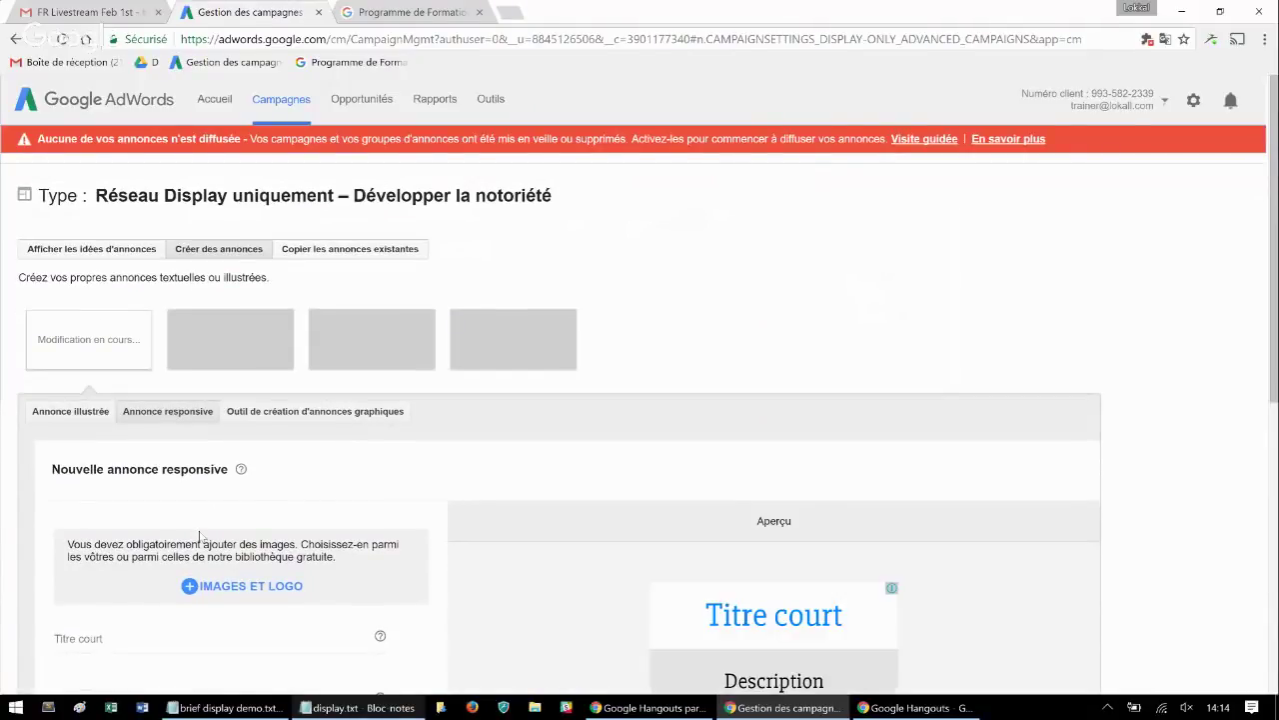
Look through the new responsive ad form: images and logo, short title, long title, description, company name and final URL
scroll(145, 379, down, 1)
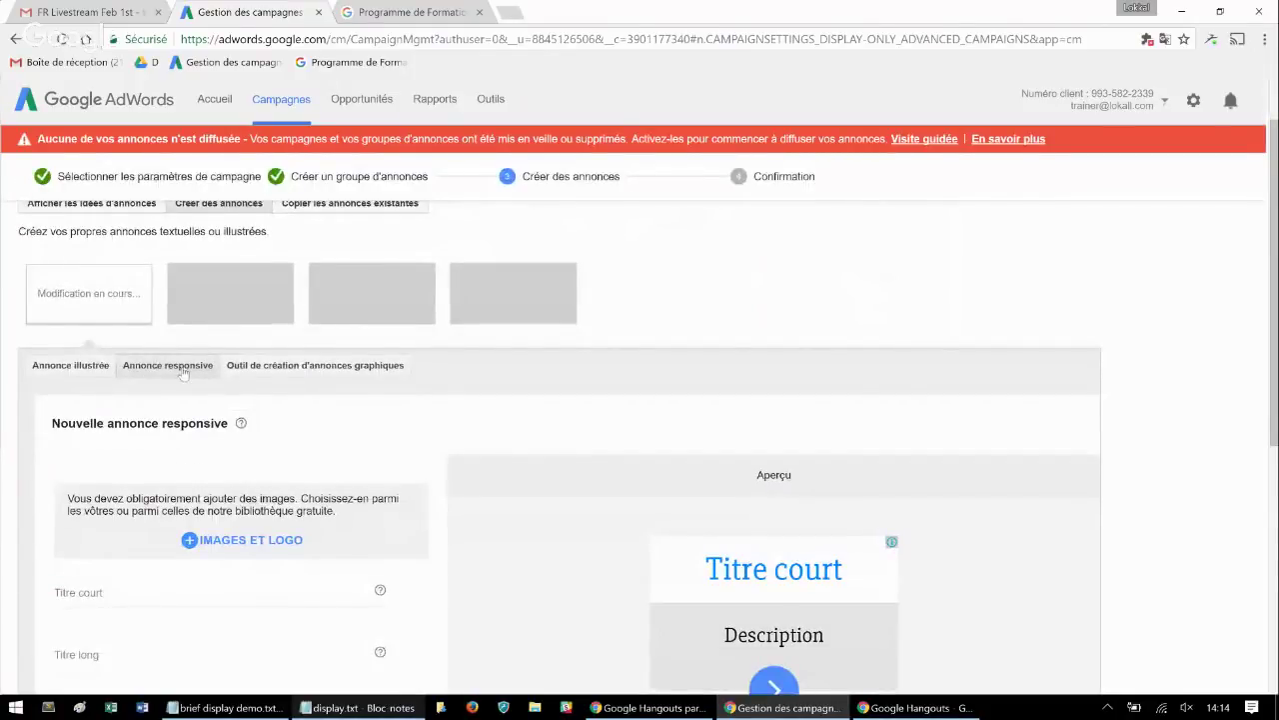
scroll(183, 374, down, 2)
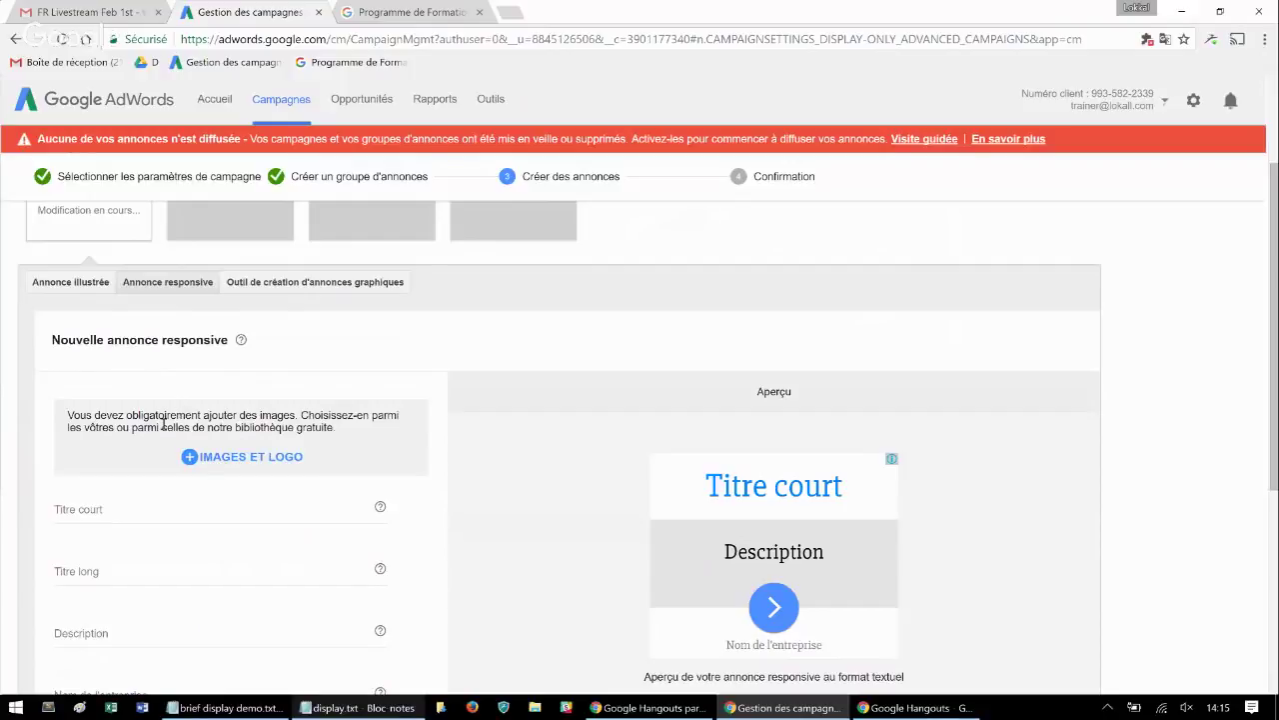
scroll(88, 343, down, 2)
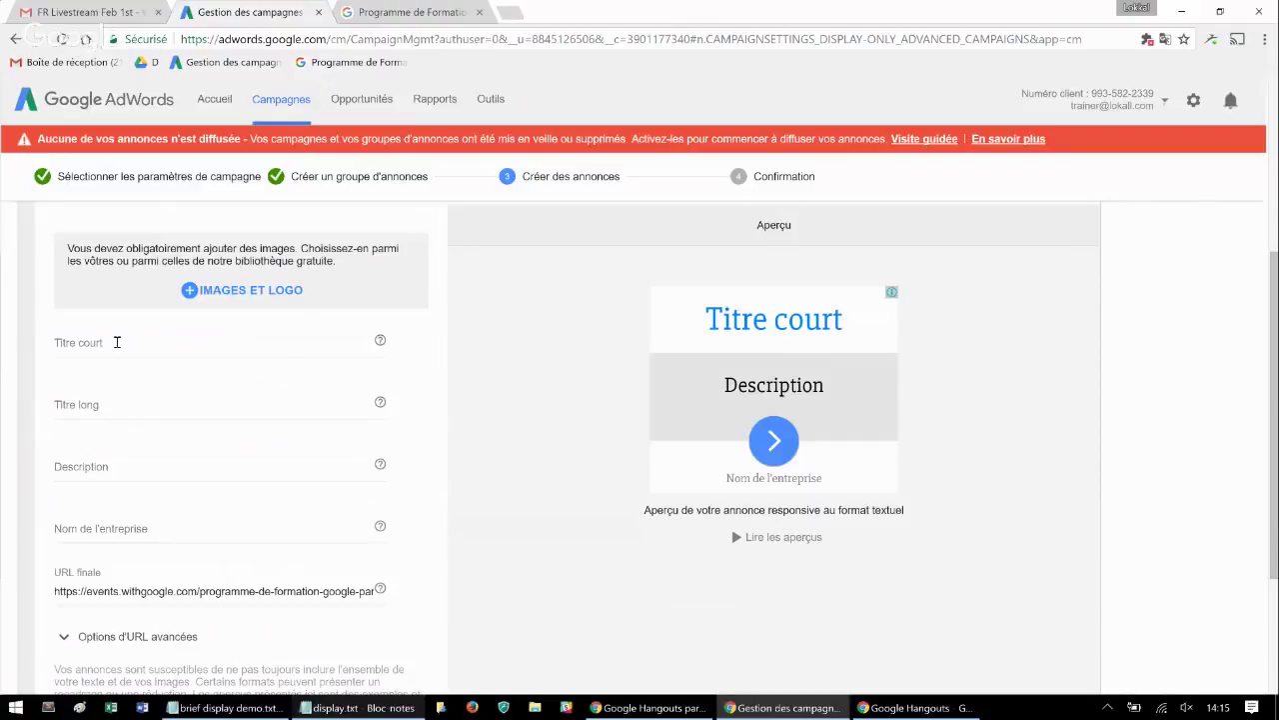
click(117, 342)
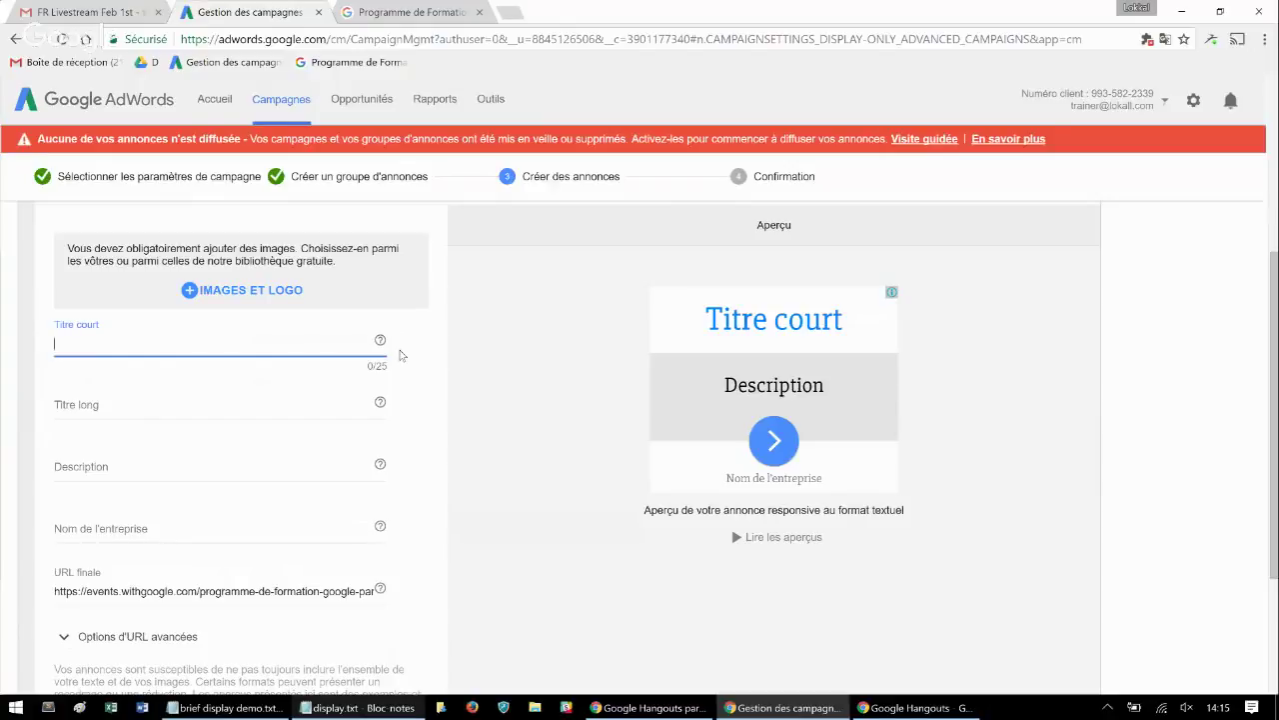
click(113, 406)
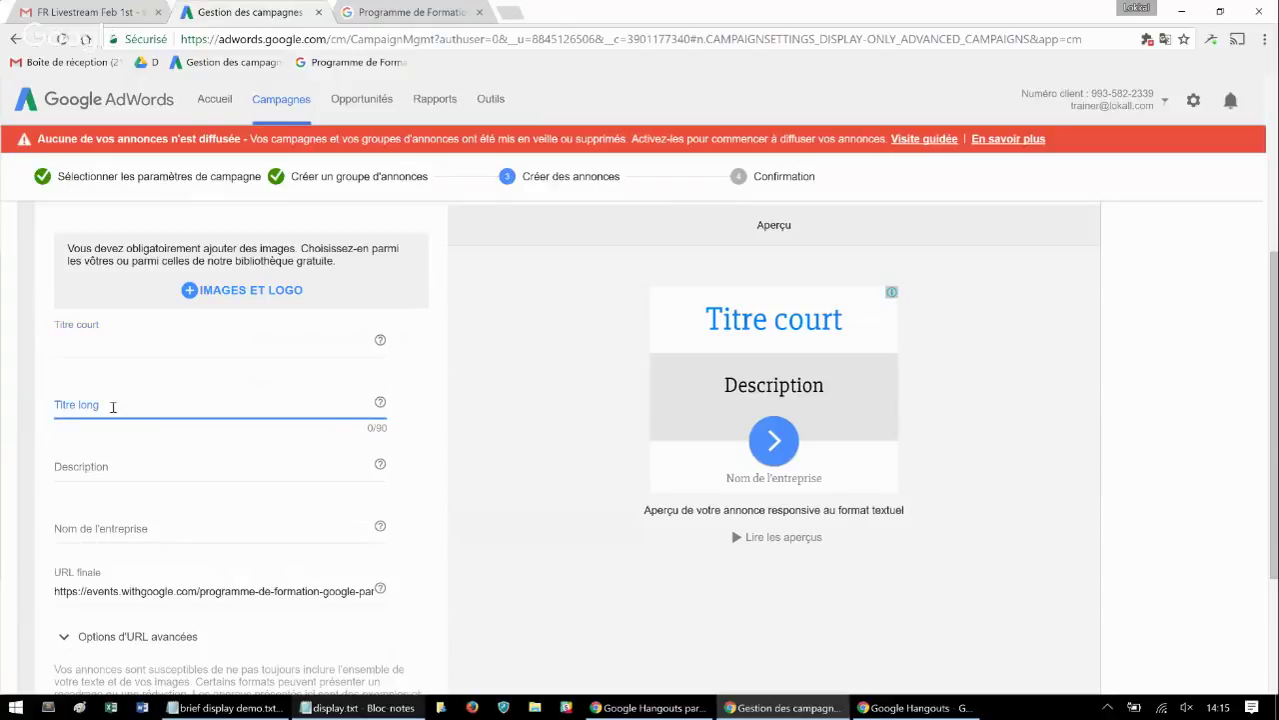
click(98, 469)
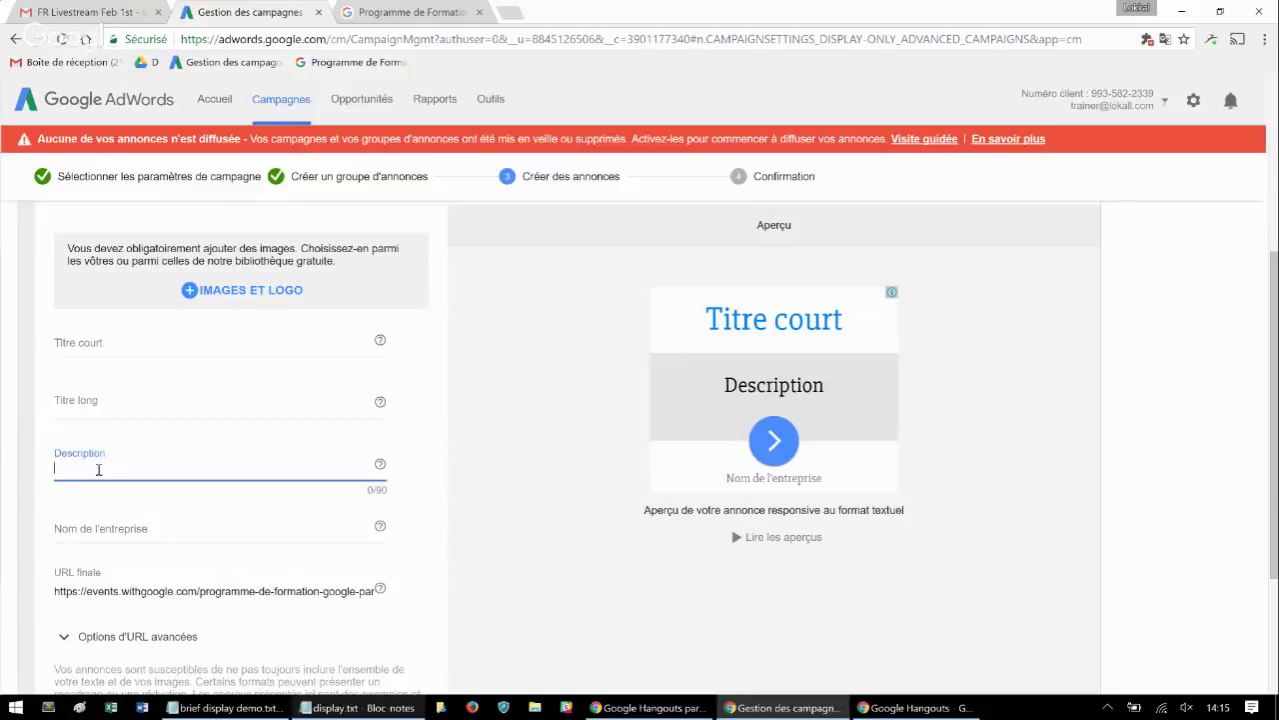
click(89, 529)
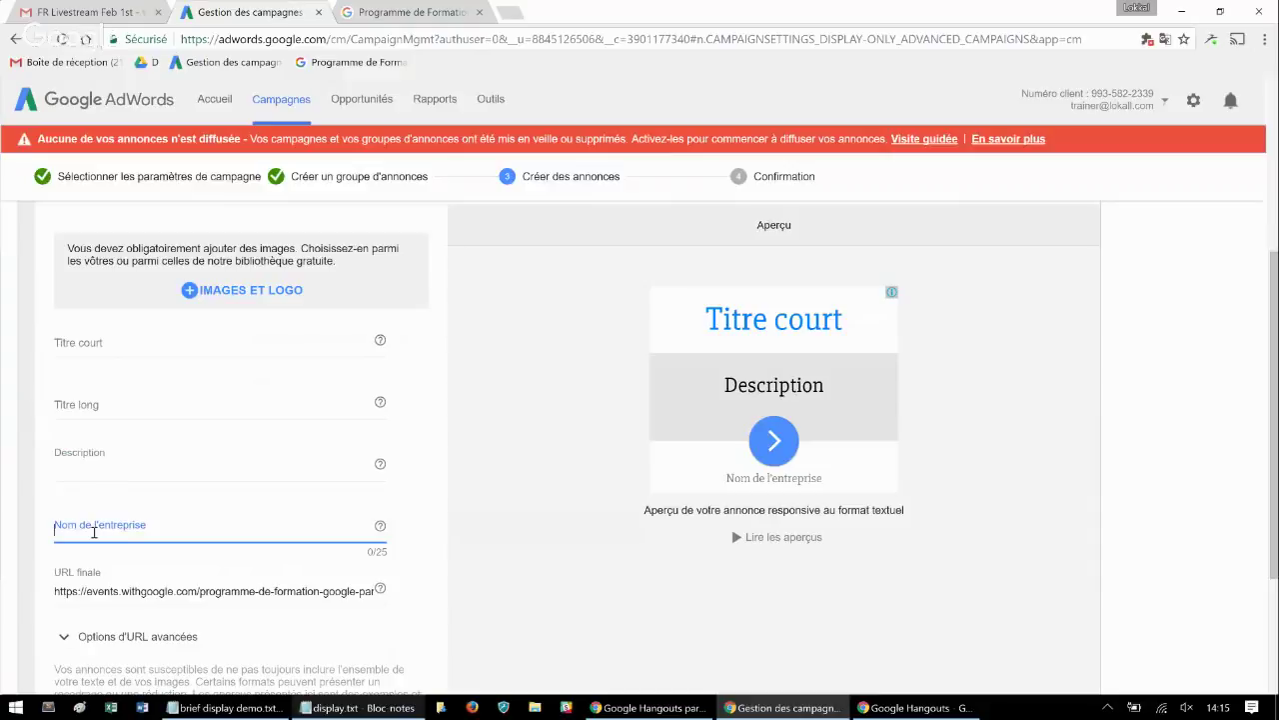
key(Tab)
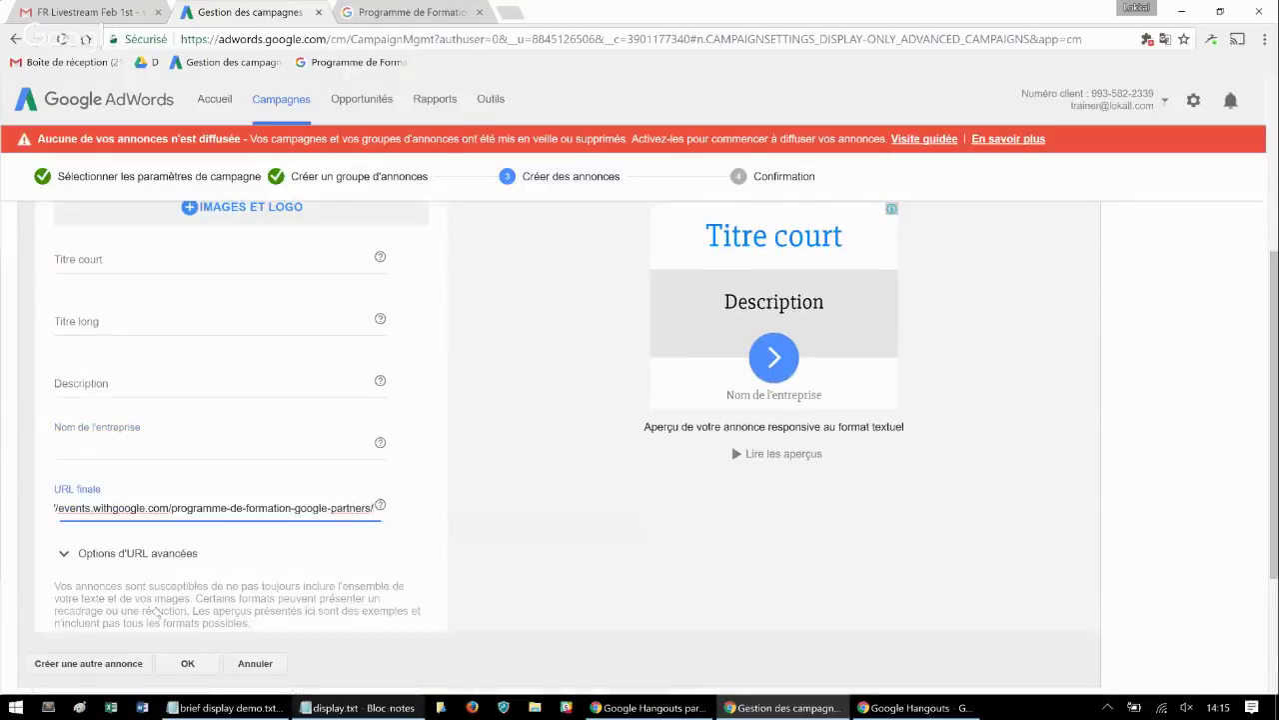
scroll(197, 524, up, 3)
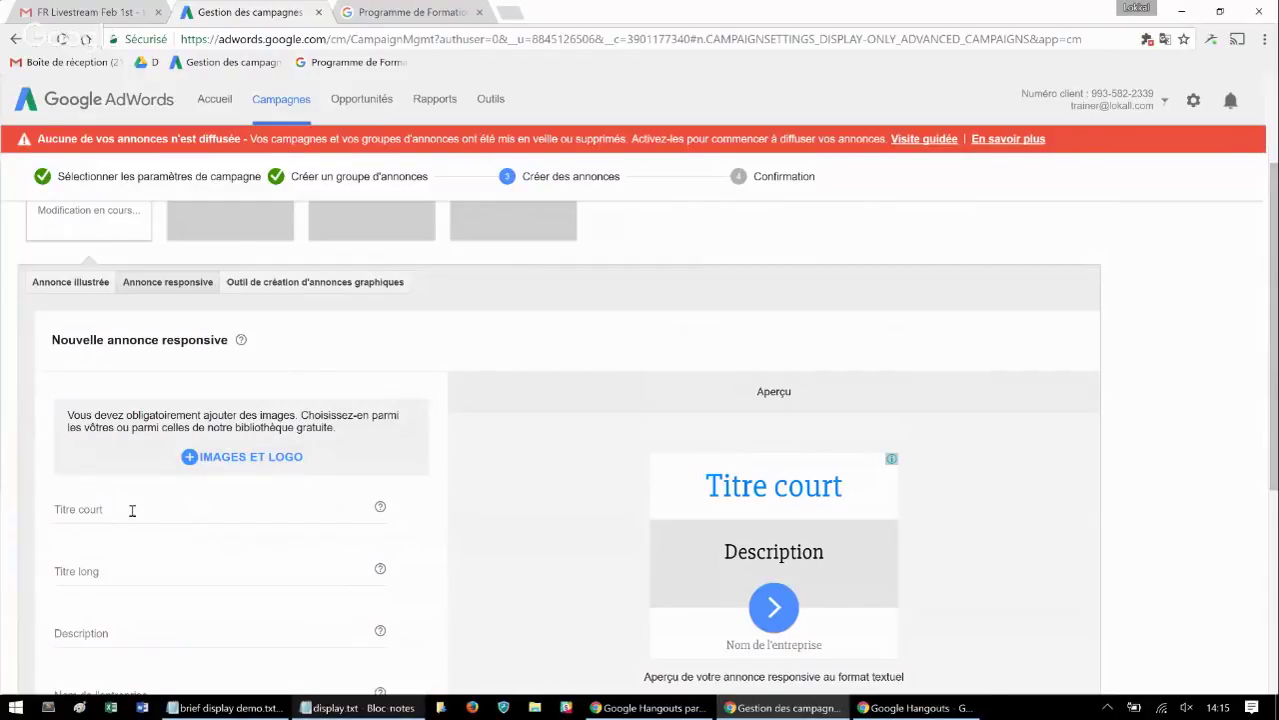
Enter "Formation Google Adwords" as the responsive ad's short title
click(194, 515)
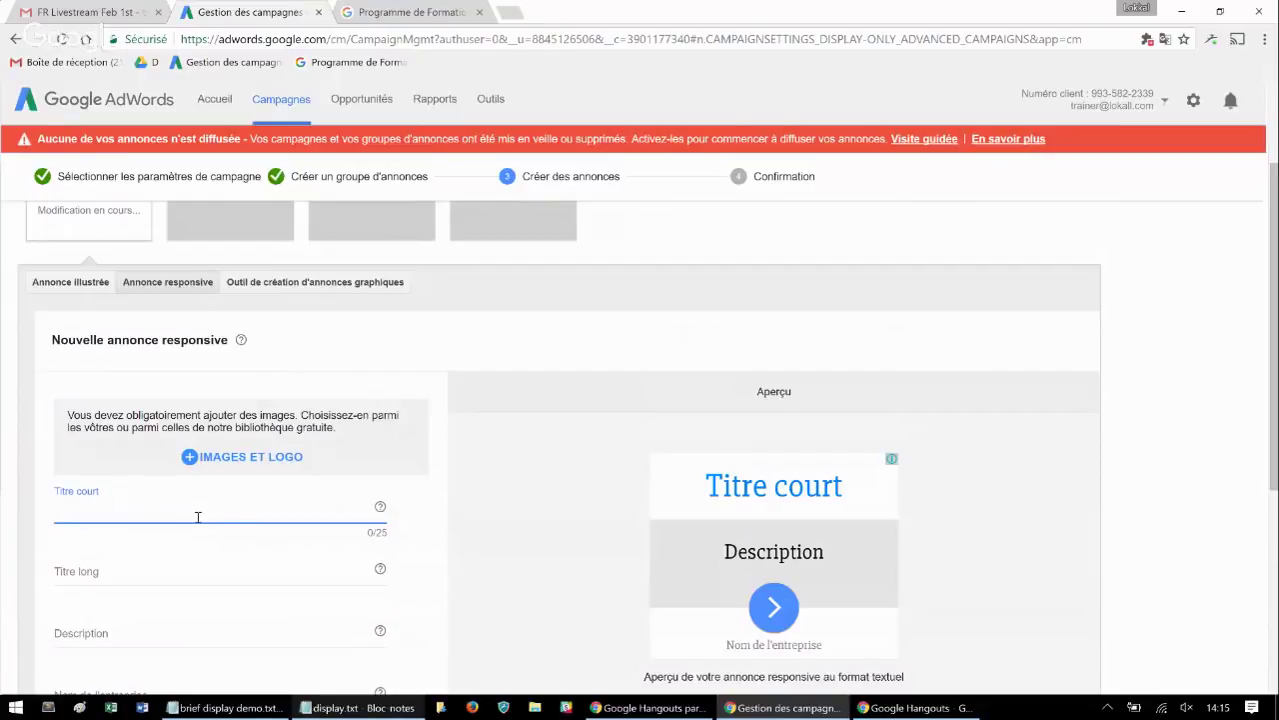
text(Formation Goo)
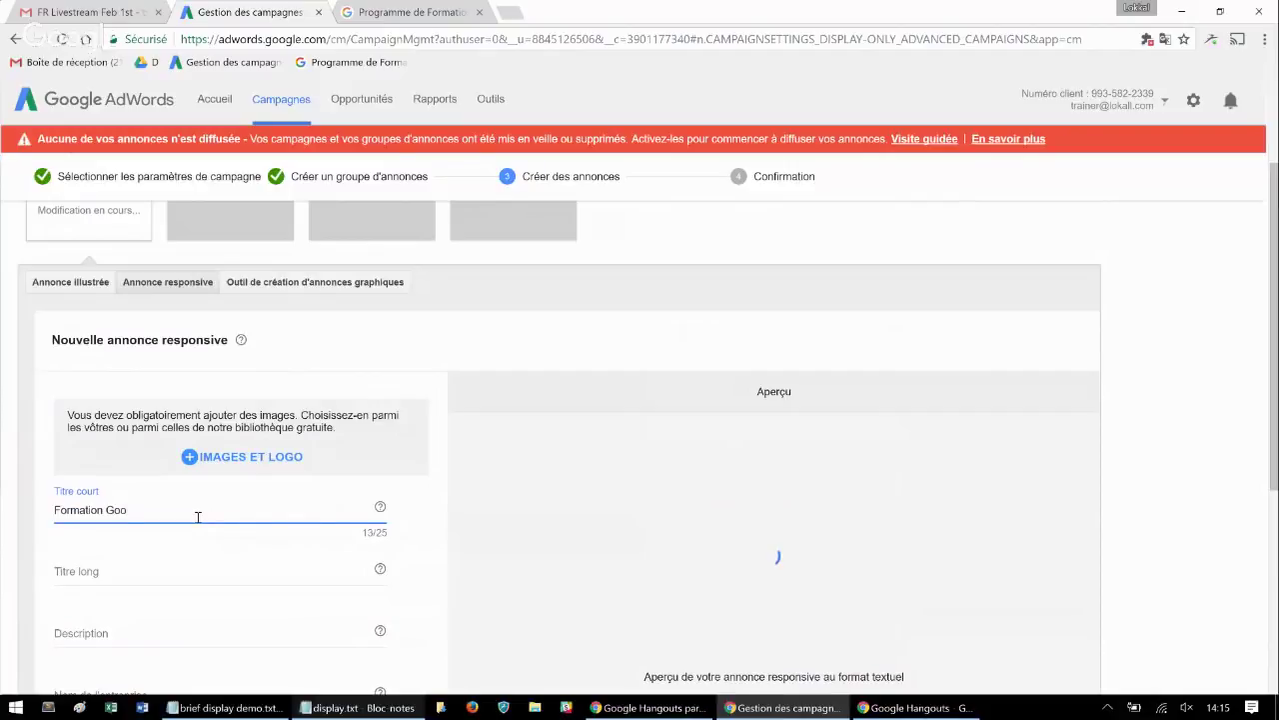
text(gle Adwords)
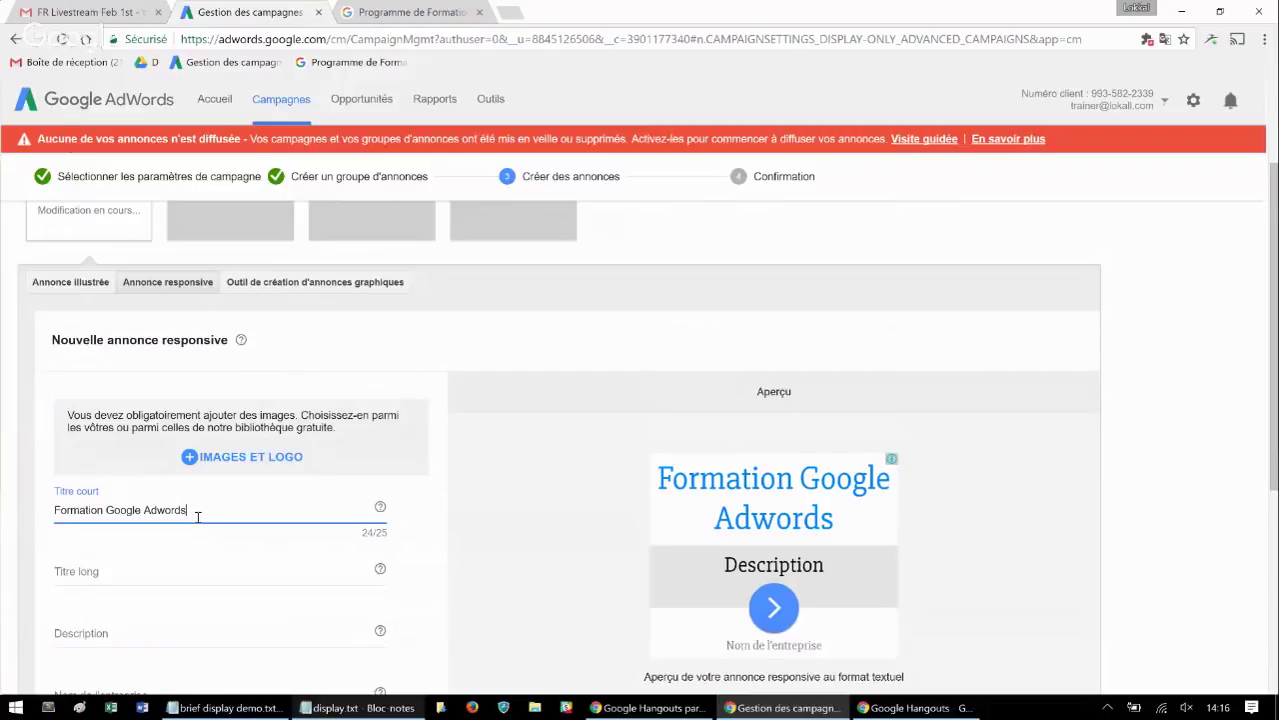
click(208, 610)
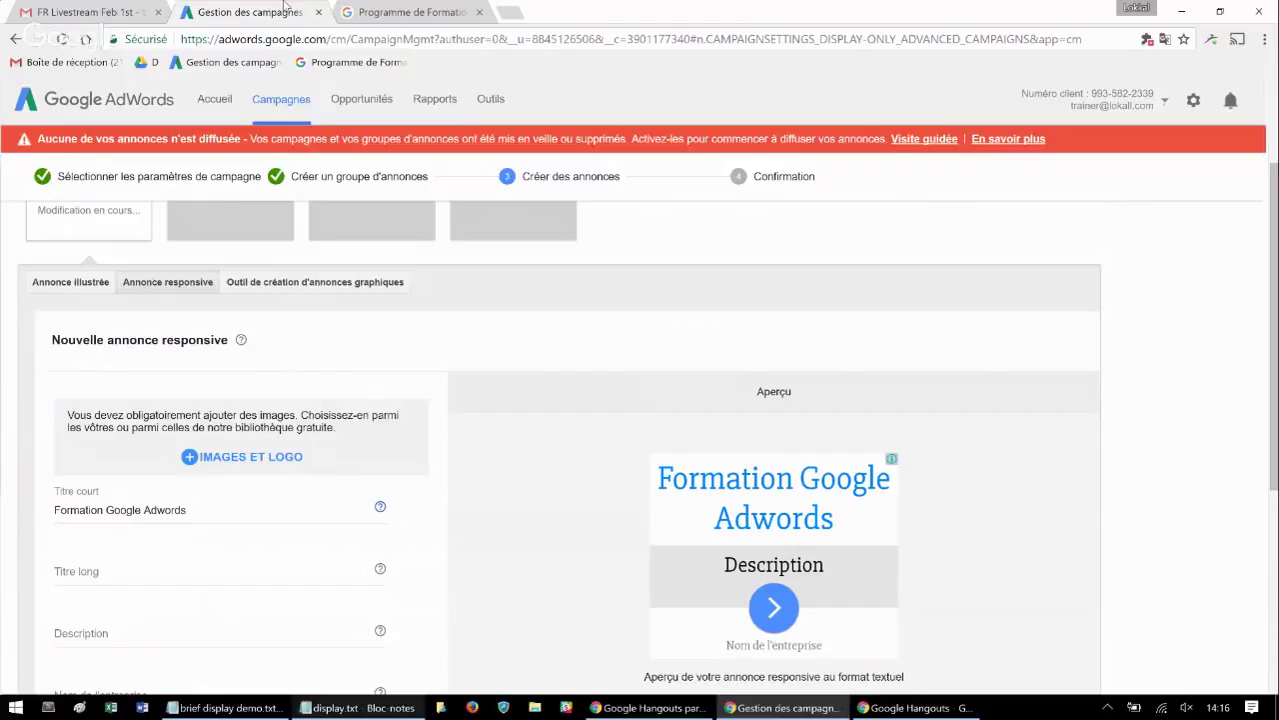
Look through the Google Partners Online Academy training page for wording to use in the ad
click(408, 12)
drag(376, 276, 419, 330)
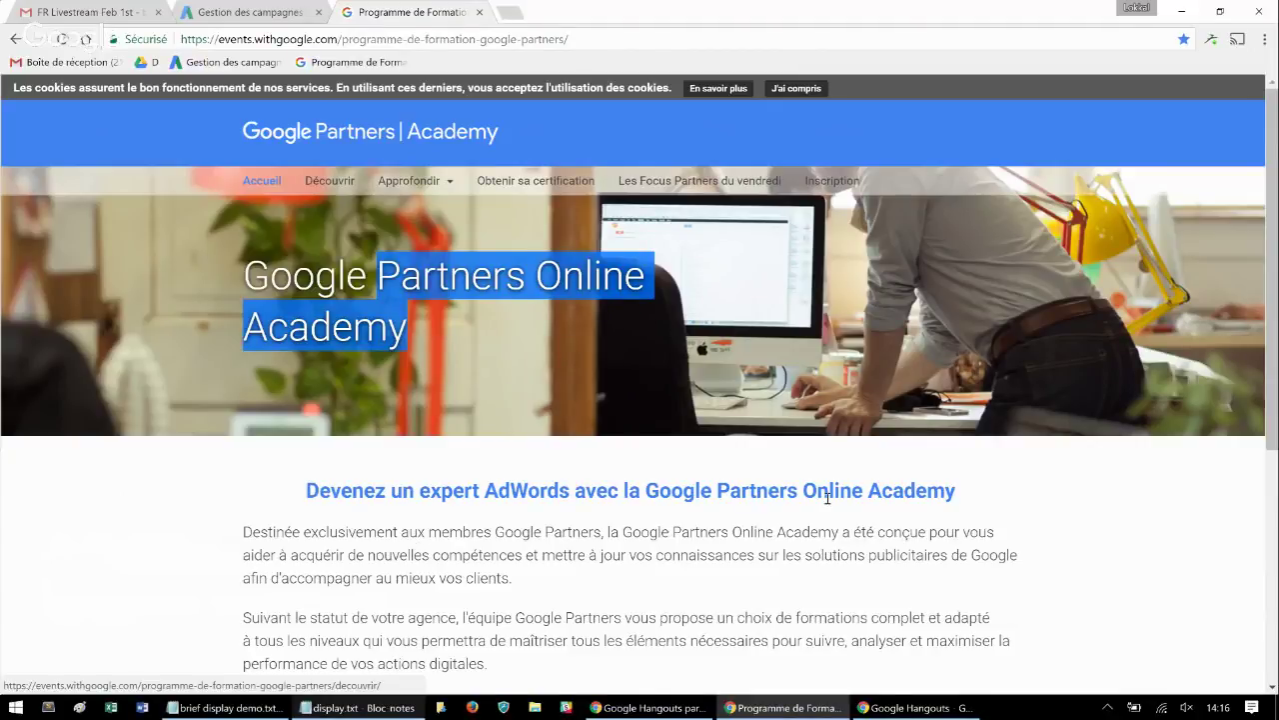
scroll(423, 560, down, 1)
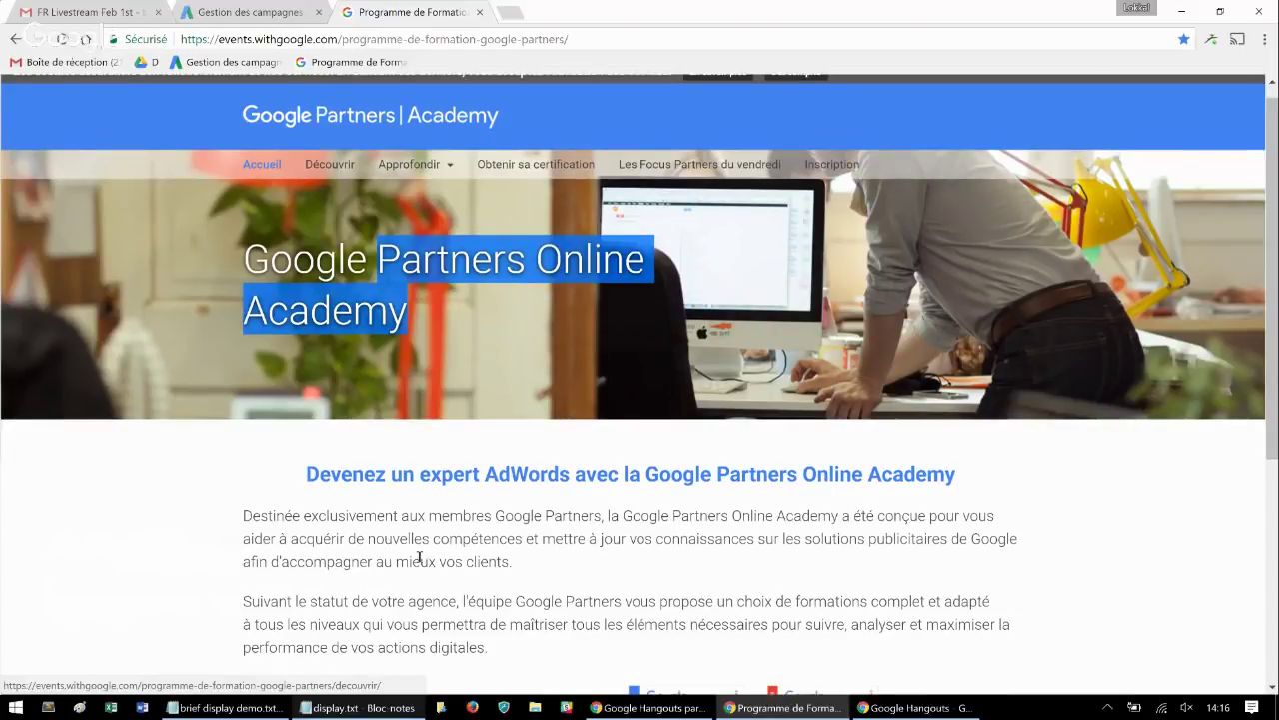
scroll(419, 557, down, 4)
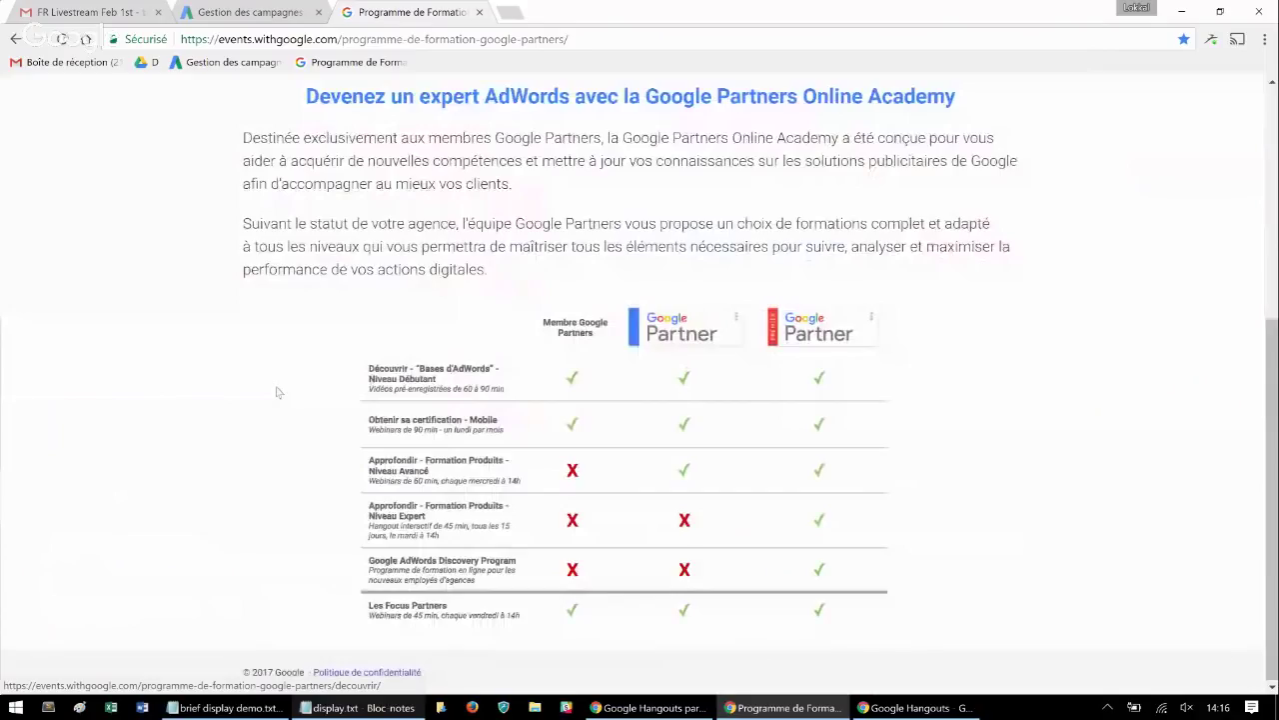
scroll(278, 392, up, 4)
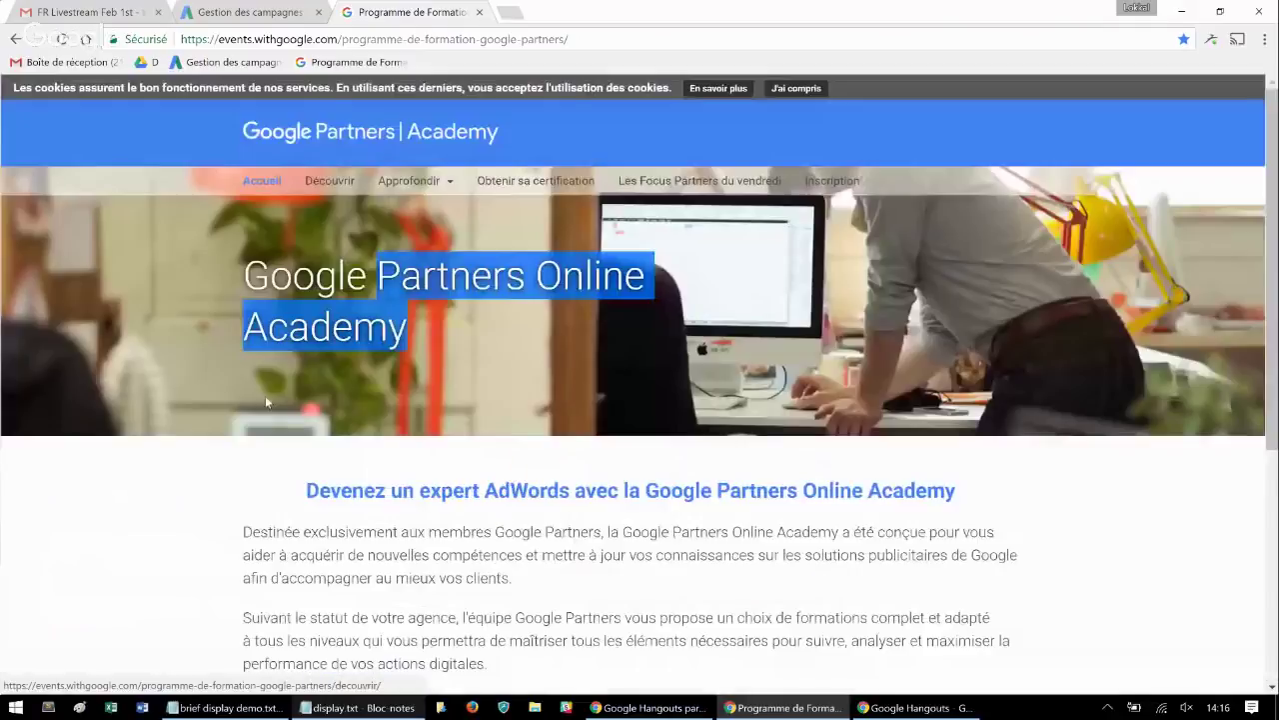
click(290, 12)
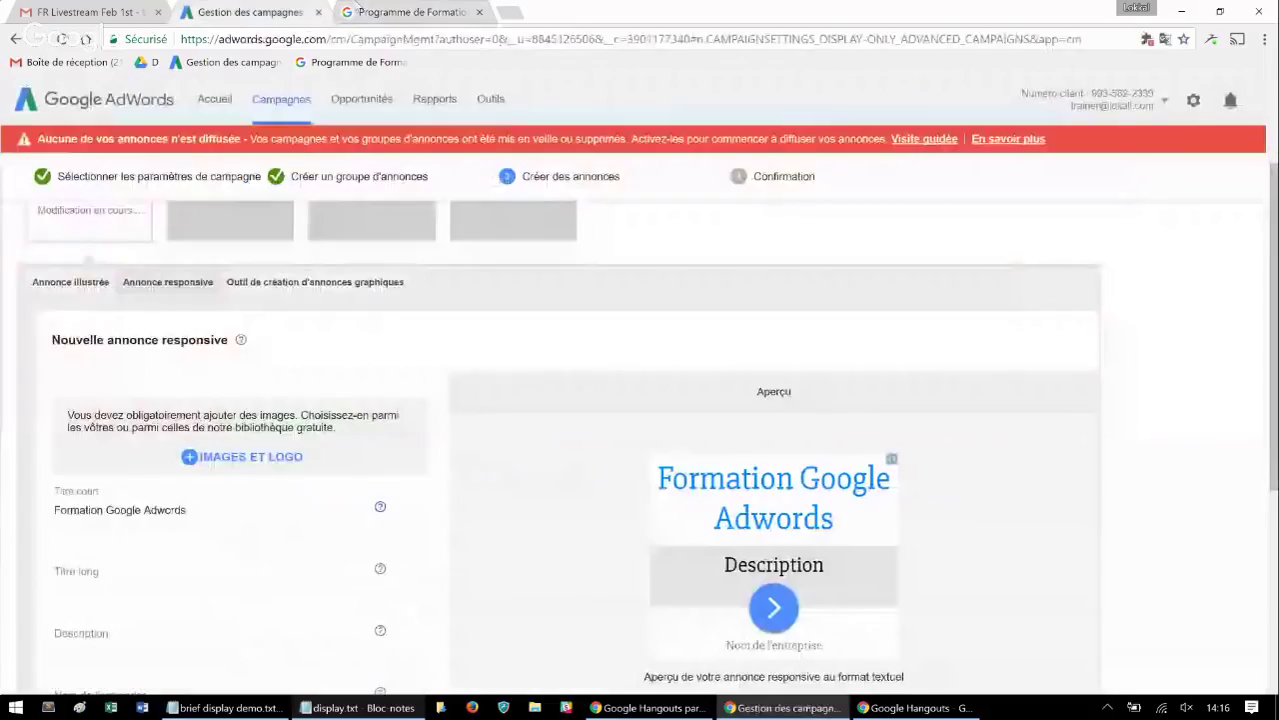
Copy the training page's headline "Devenez un expert AdWords avec la Google Partners Online Academy" into the responsive ad's description
click(357, 11)
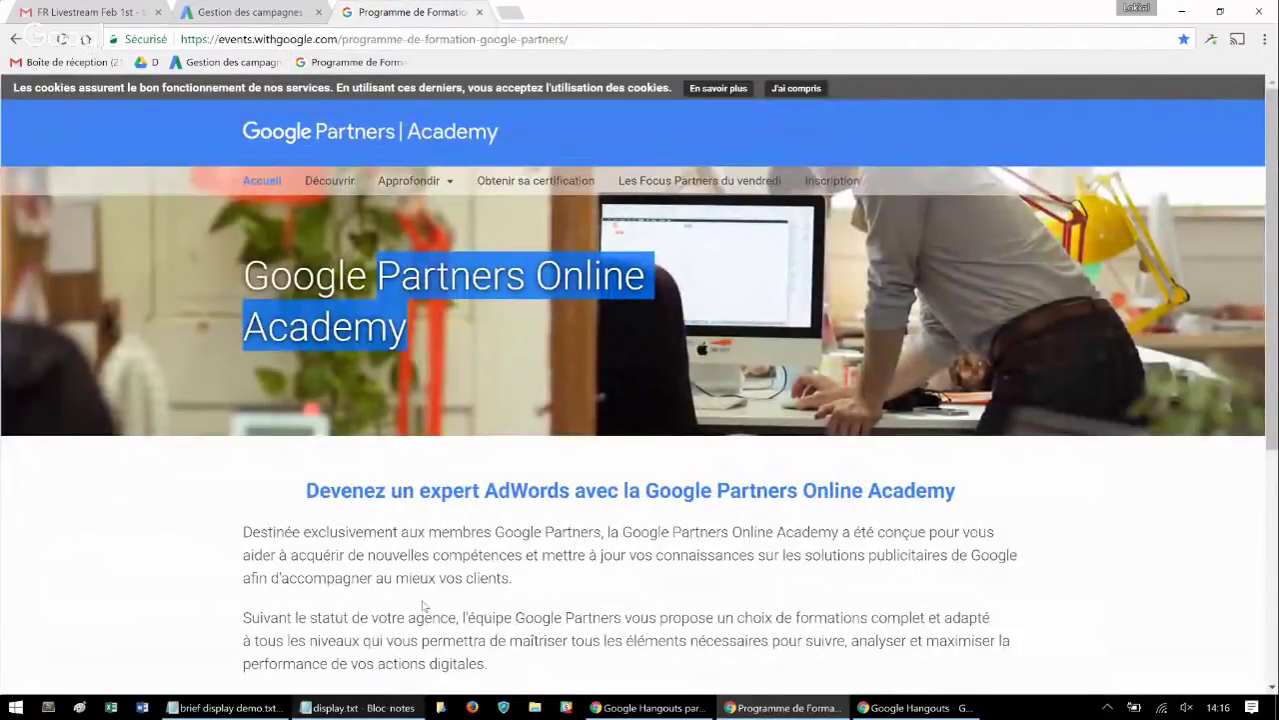
triple_click(430, 490)
key(ctrl+c)
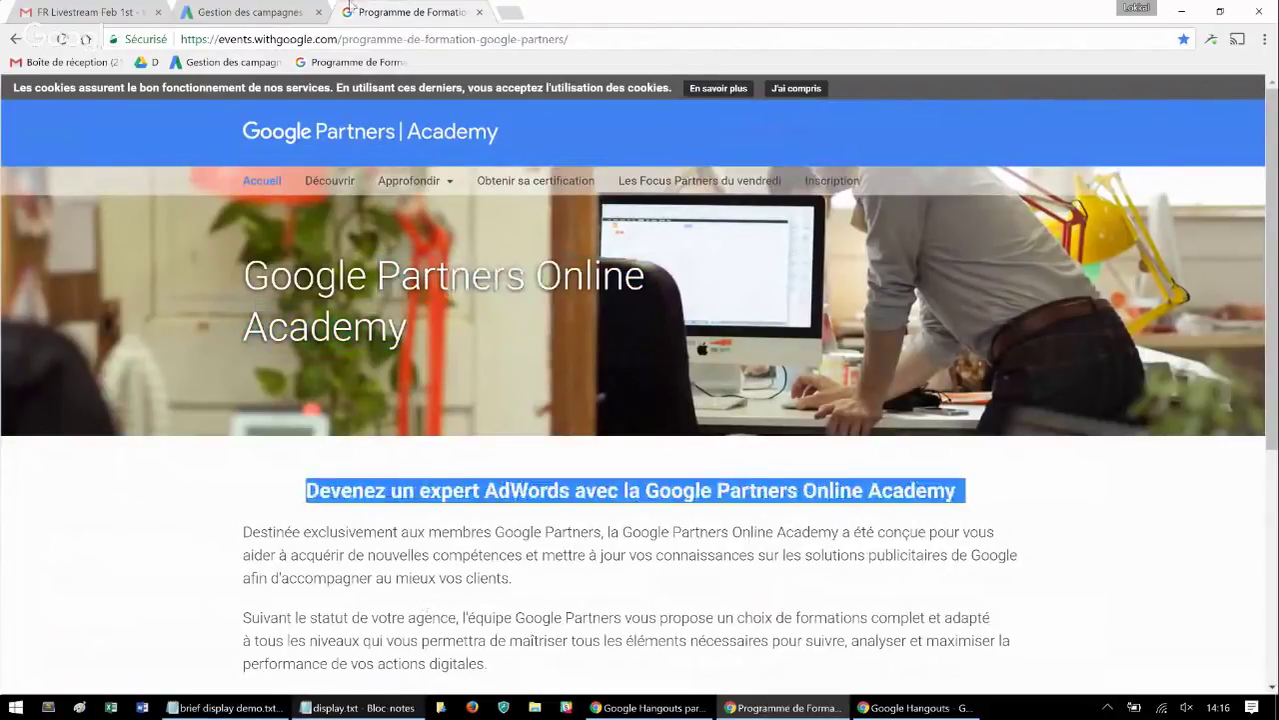
click(254, 10)
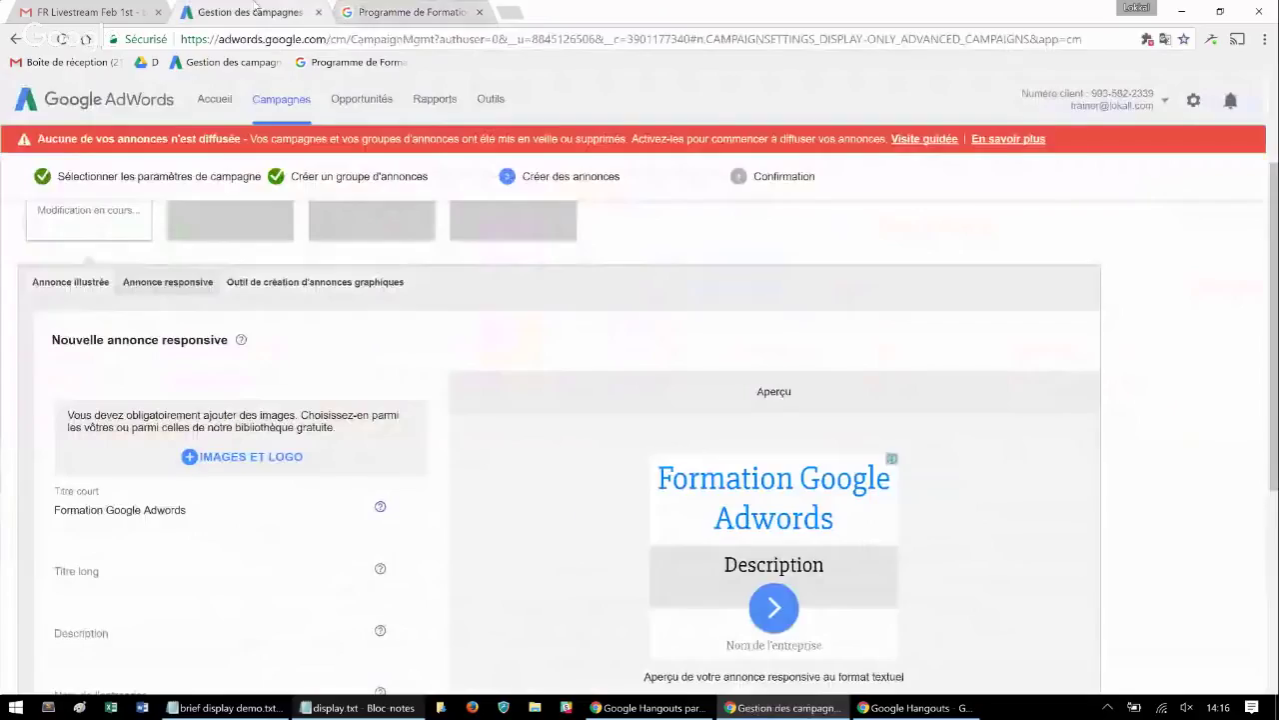
click(100, 634)
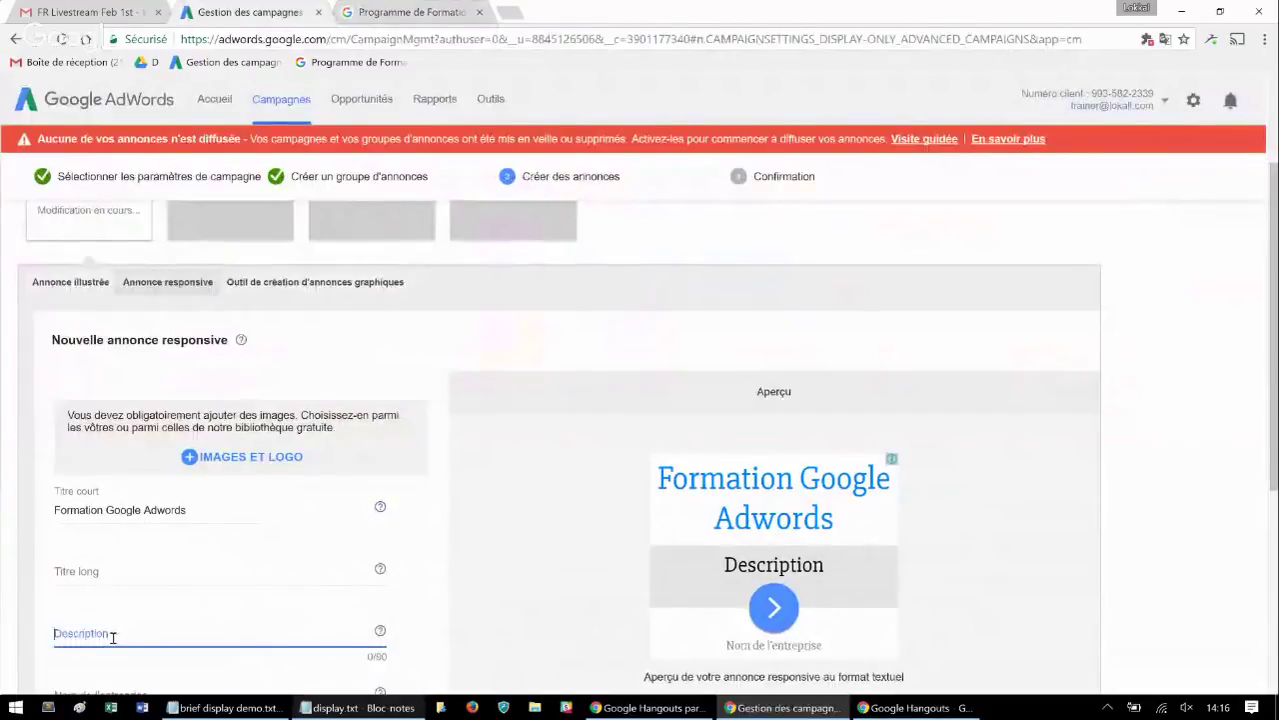
key(ctrl+v)
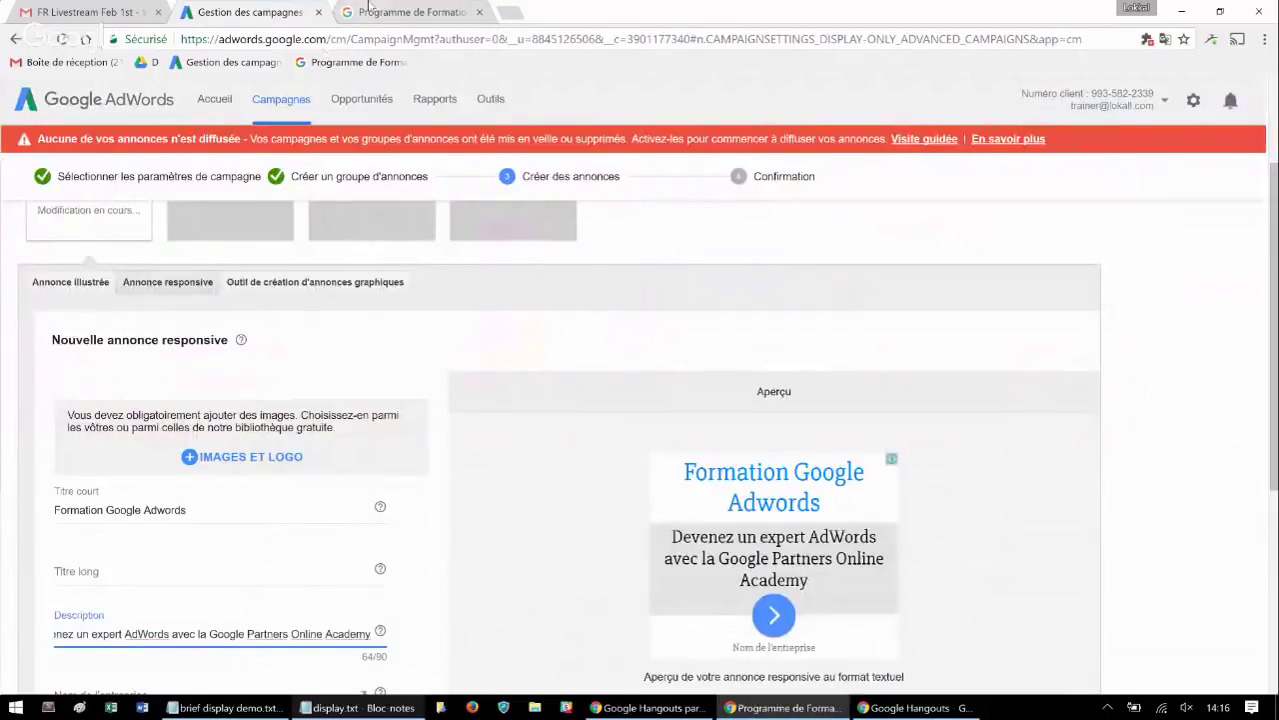
Enter the training page's banner title "Google Partners Online Academy" as the responsive ad's long title
click(369, 10)
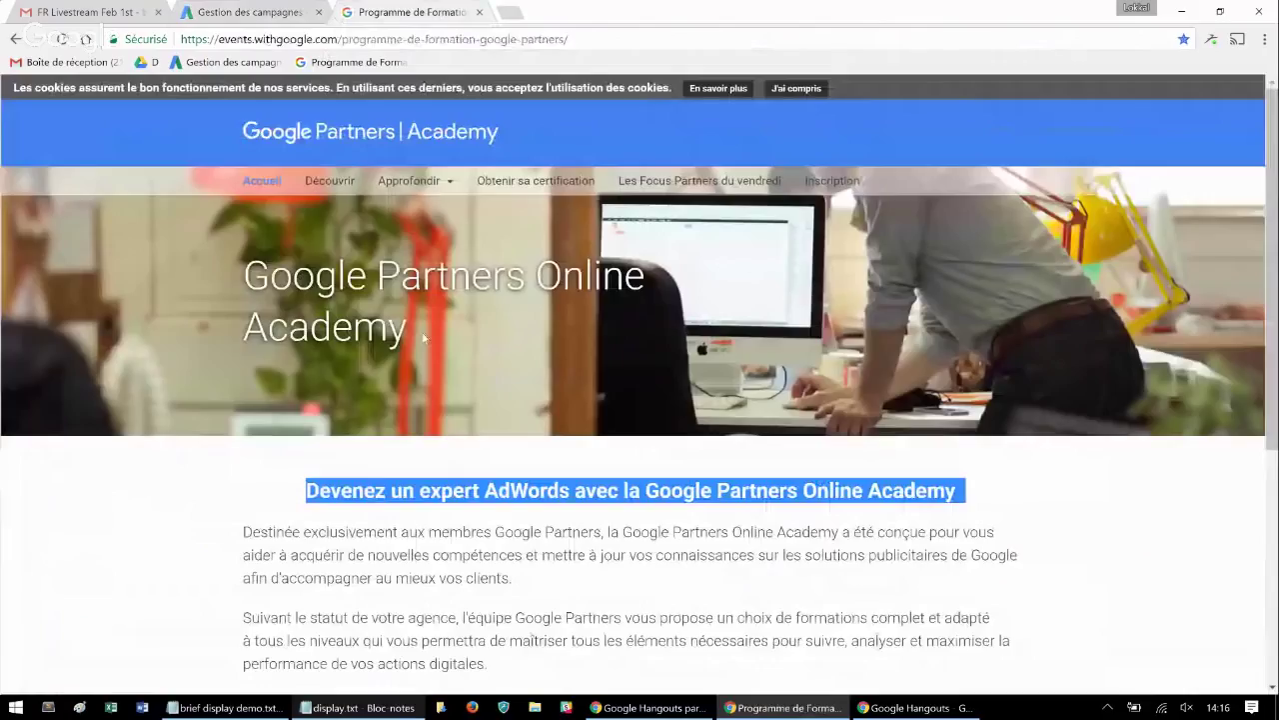
drag(424, 339, 263, 290)
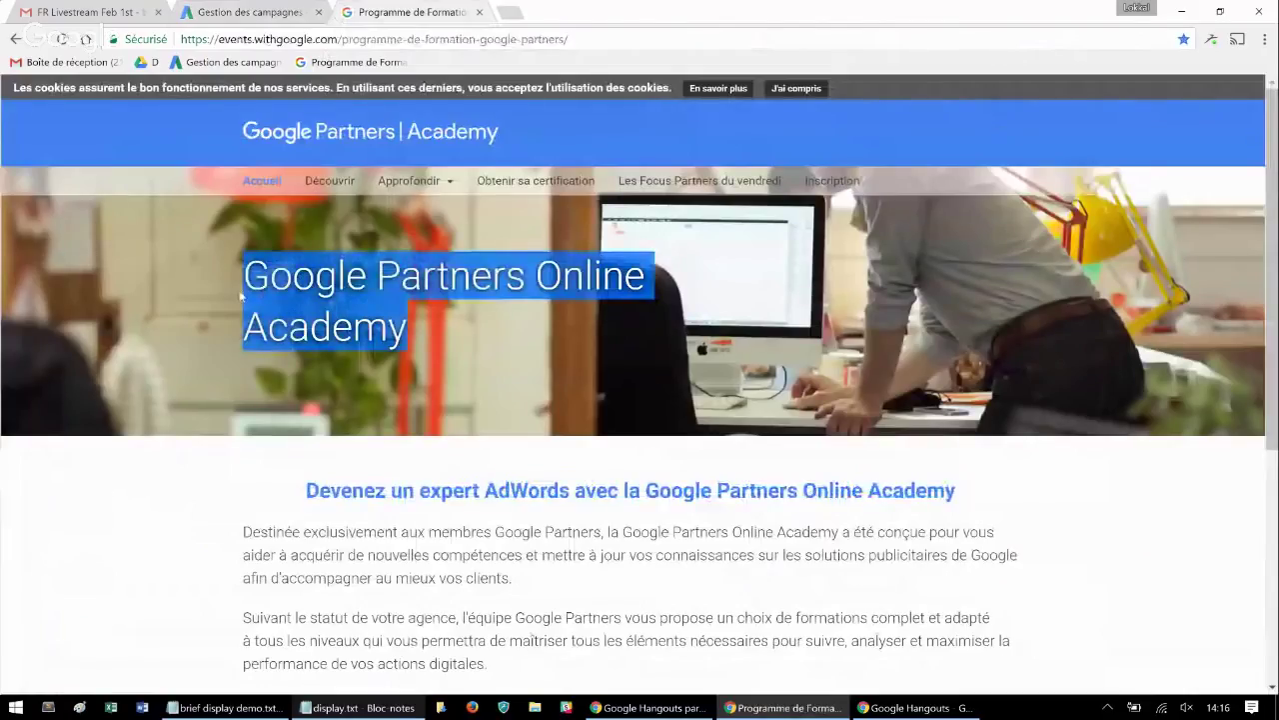
click(259, 8)
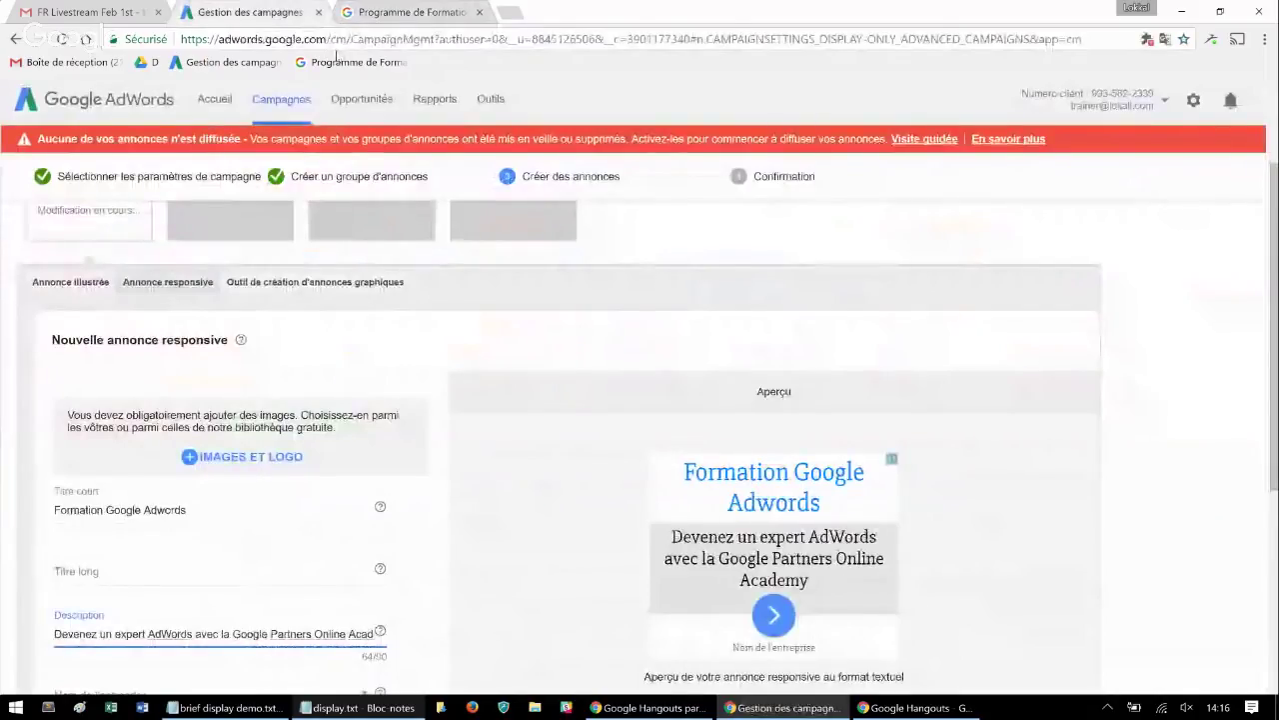
key(ctrl+Tab)
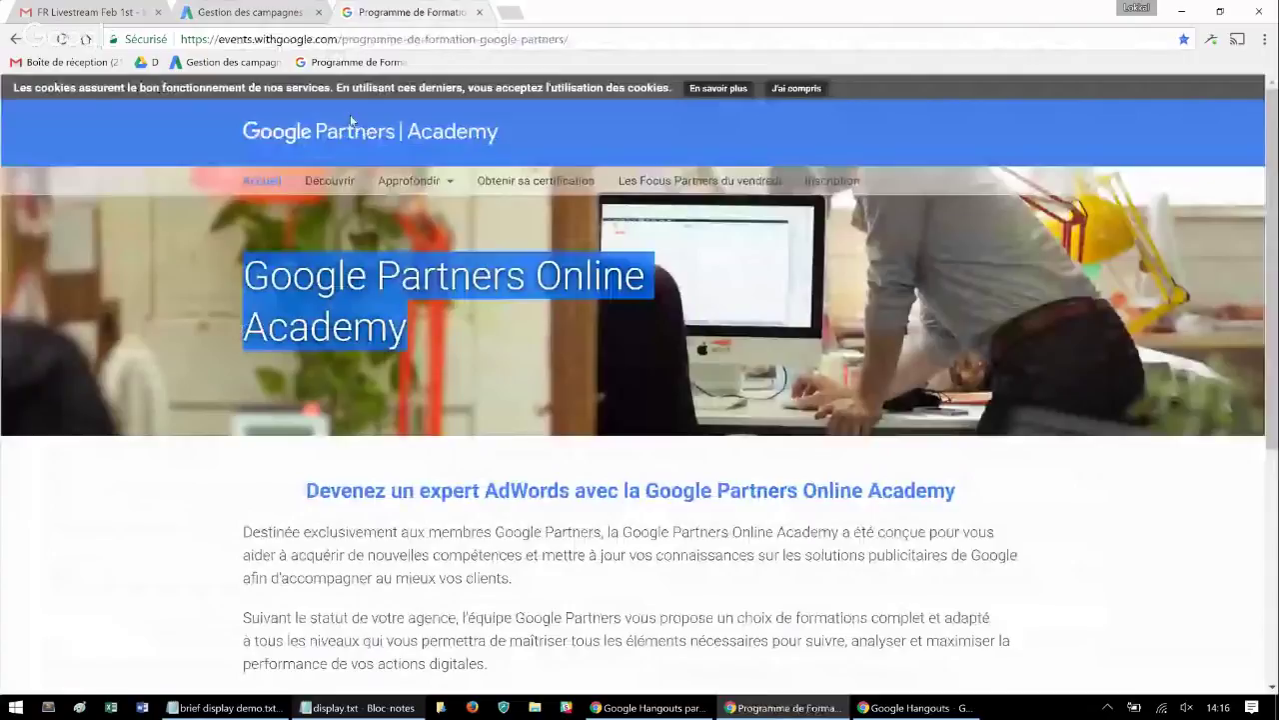
key(ctrl+shift+Tab)
click(130, 580)
text(Google Partners Online Academy)
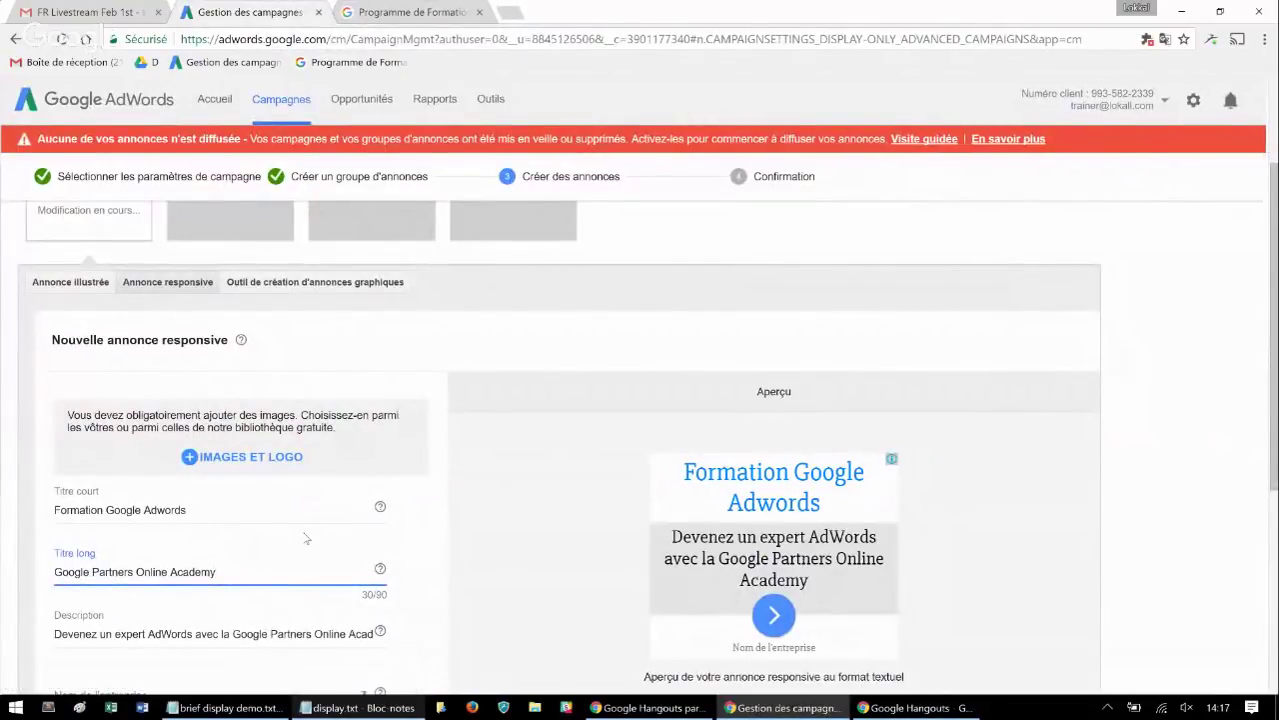
Enter "Google" as the responsive ad's company name and check the remaining form fields
scroll(307, 538, down, 1)
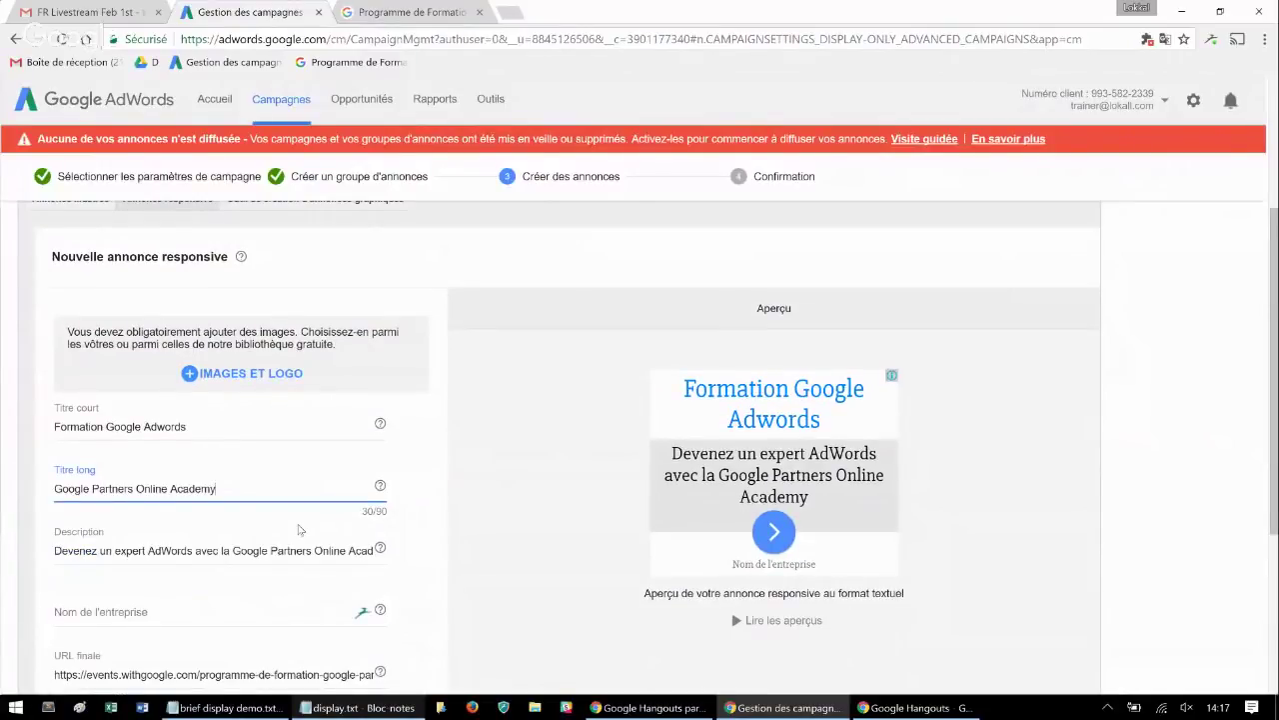
scroll(118, 533, down, 1)
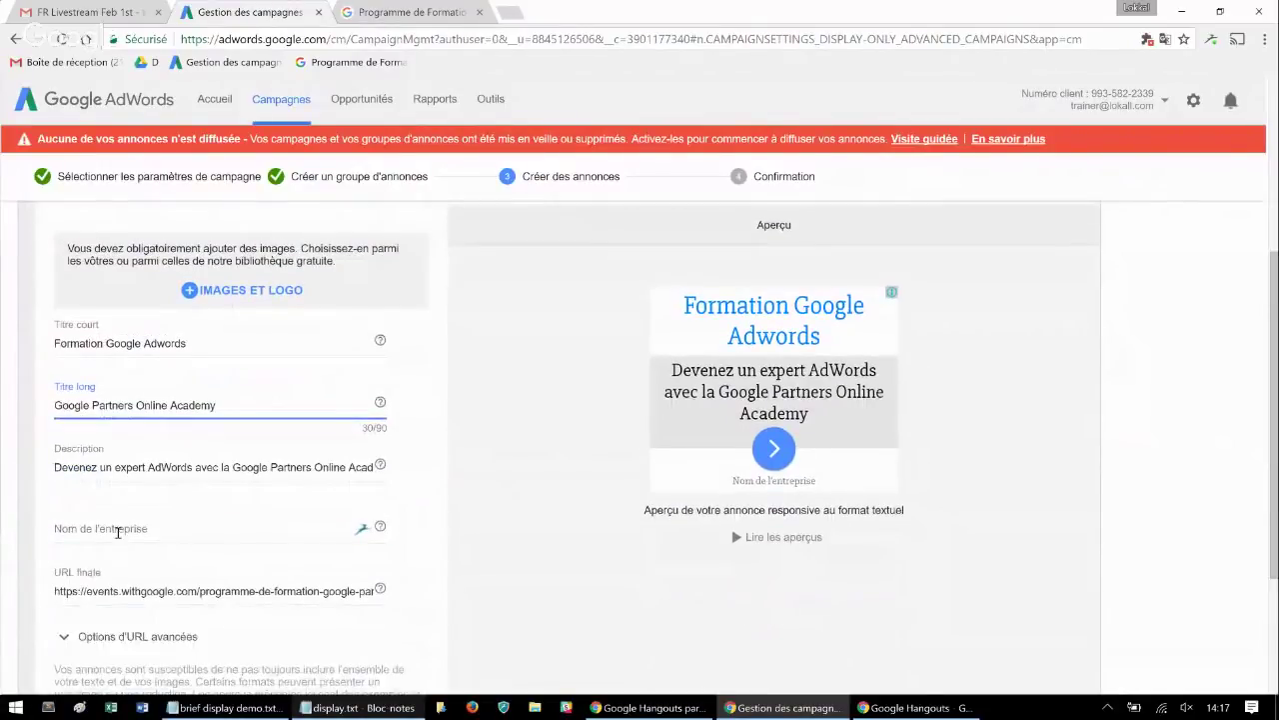
click(119, 528)
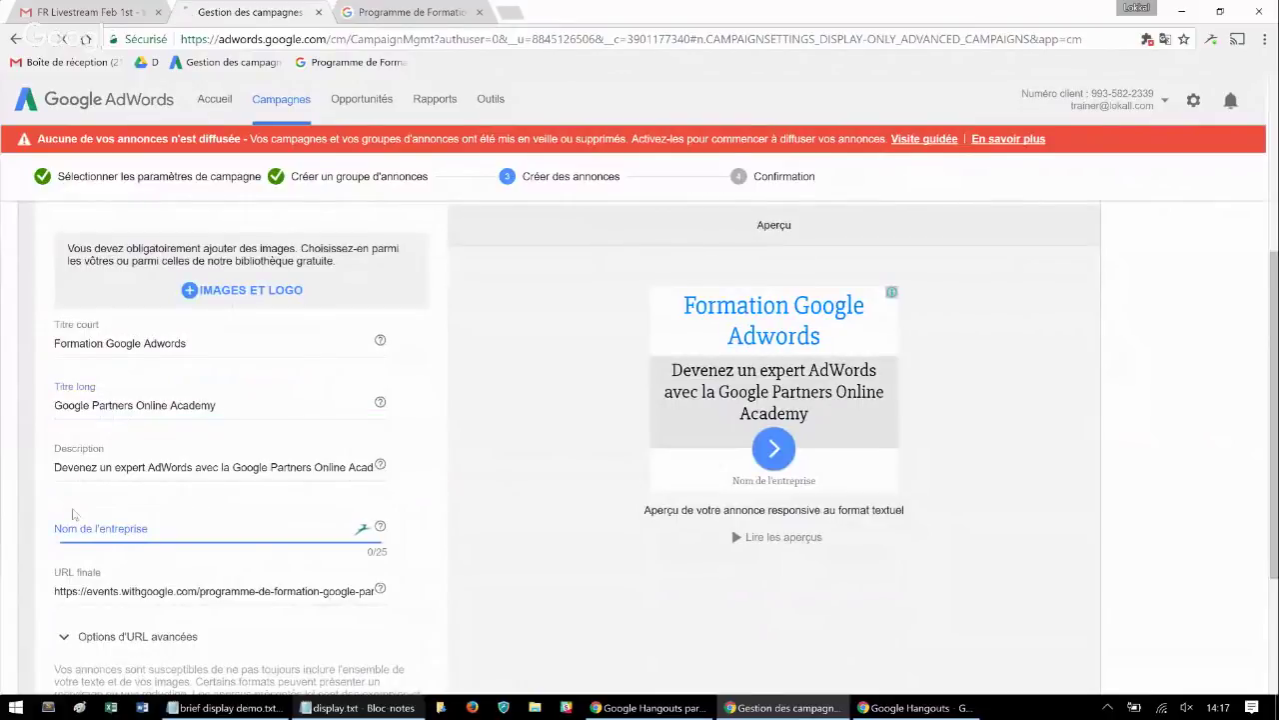
click(146, 541)
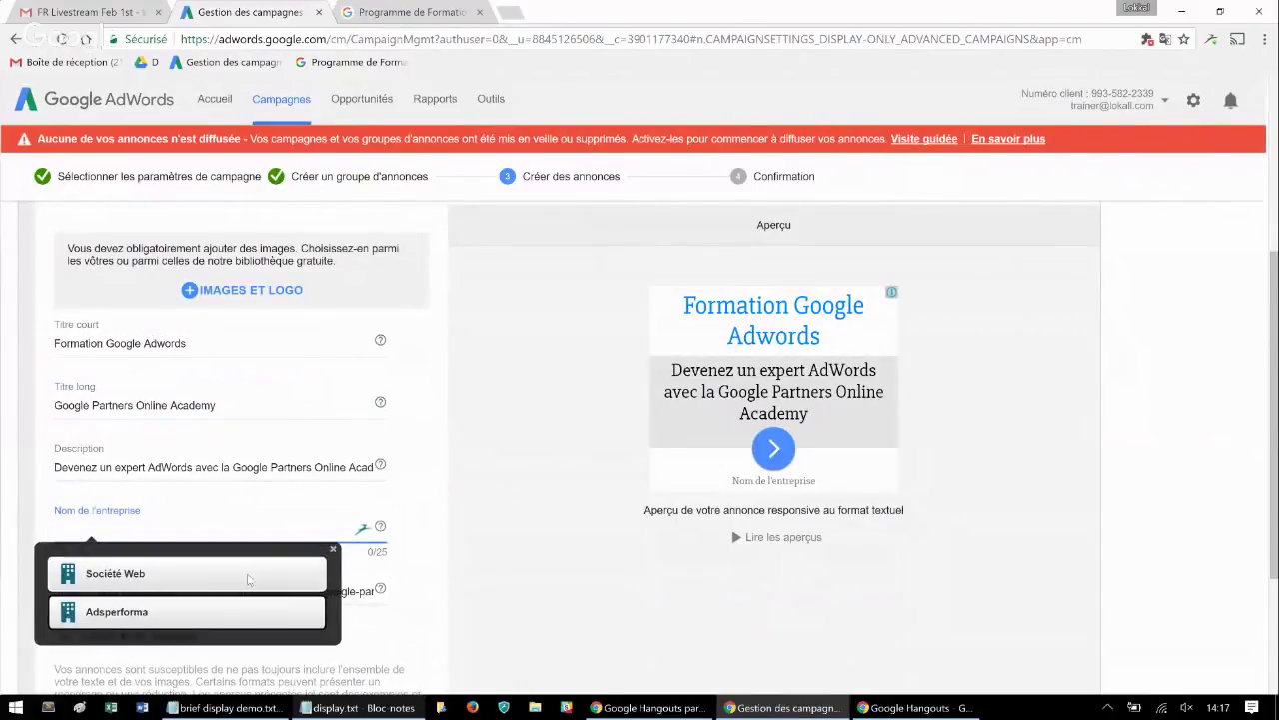
text(Google)
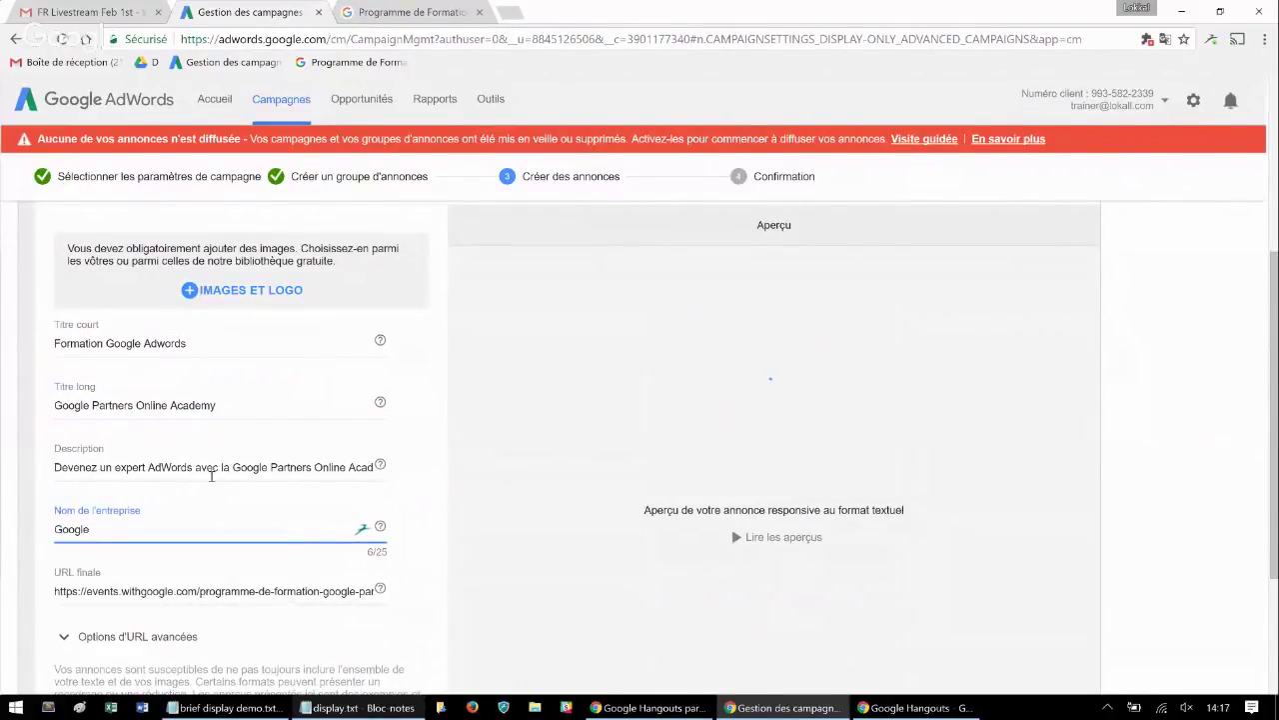
scroll(215, 519, down, 1)
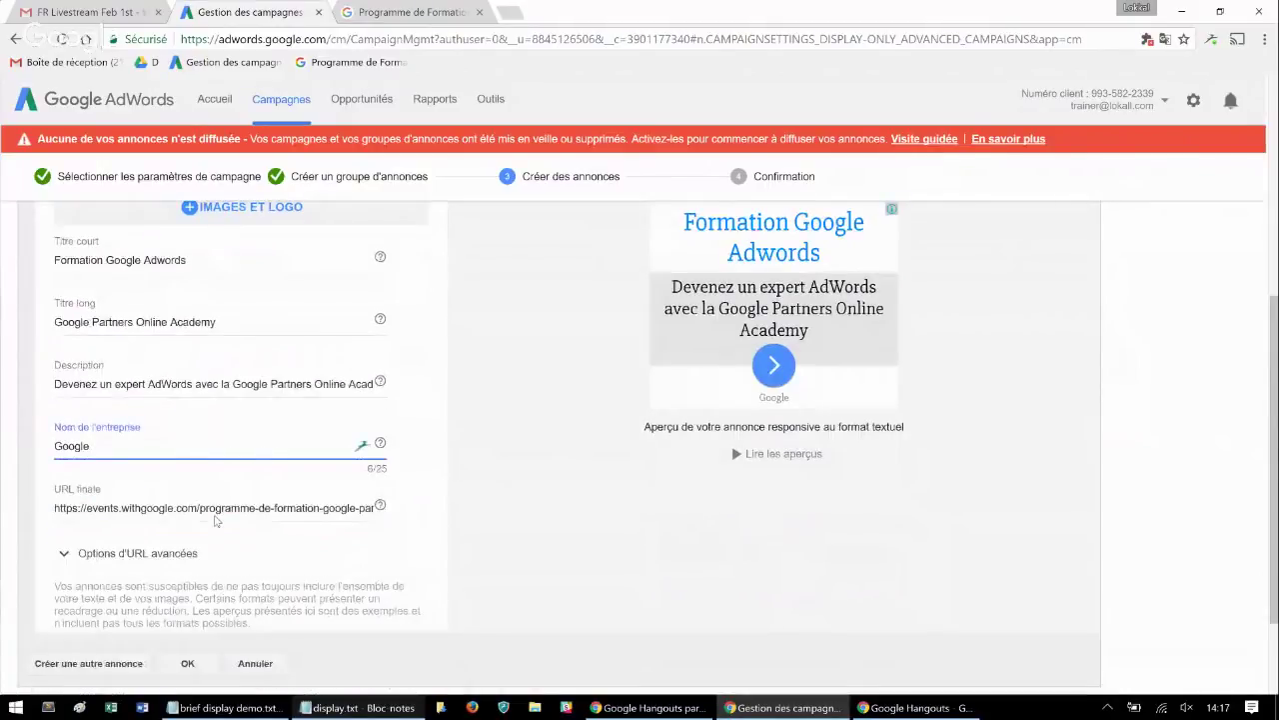
scroll(215, 520, down, 1)
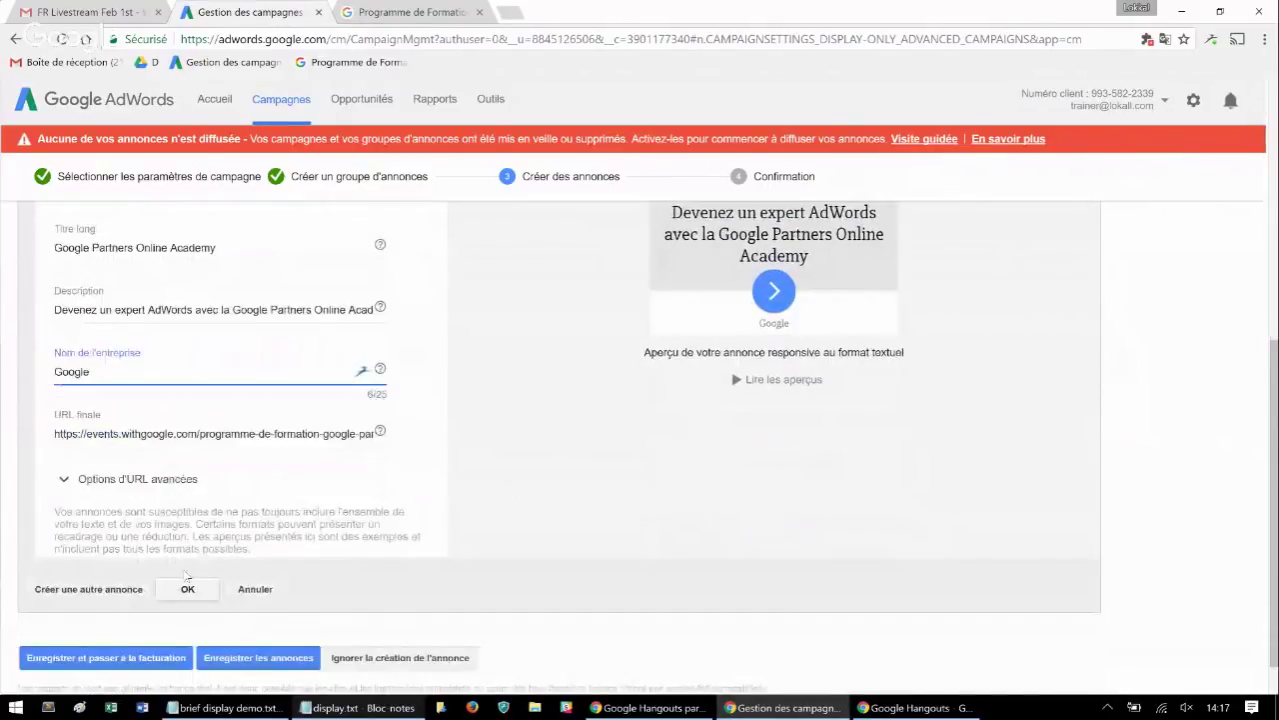
Add the site's office photo as the ad image in all proportions, shifting the square crop onto the man at the desk
scroll(185, 575, up, 1)
scroll(183, 576, up, 2)
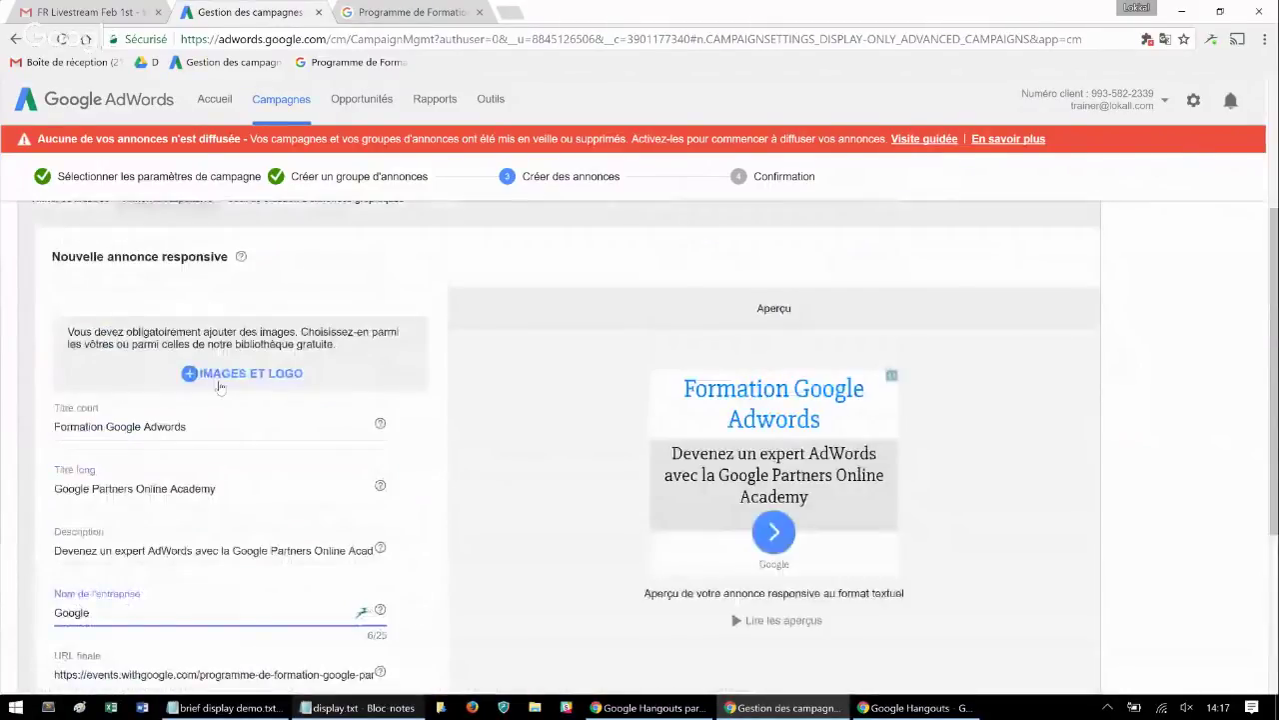
click(222, 376)
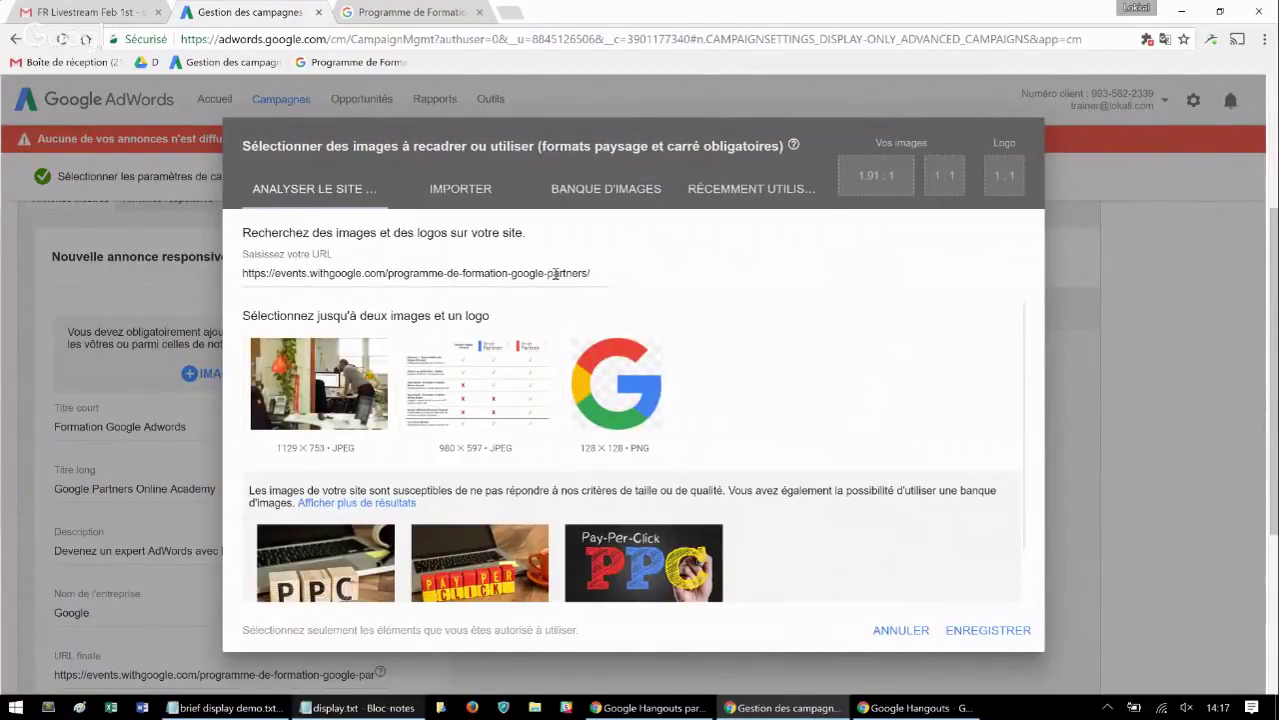
mouse_move(337, 420)
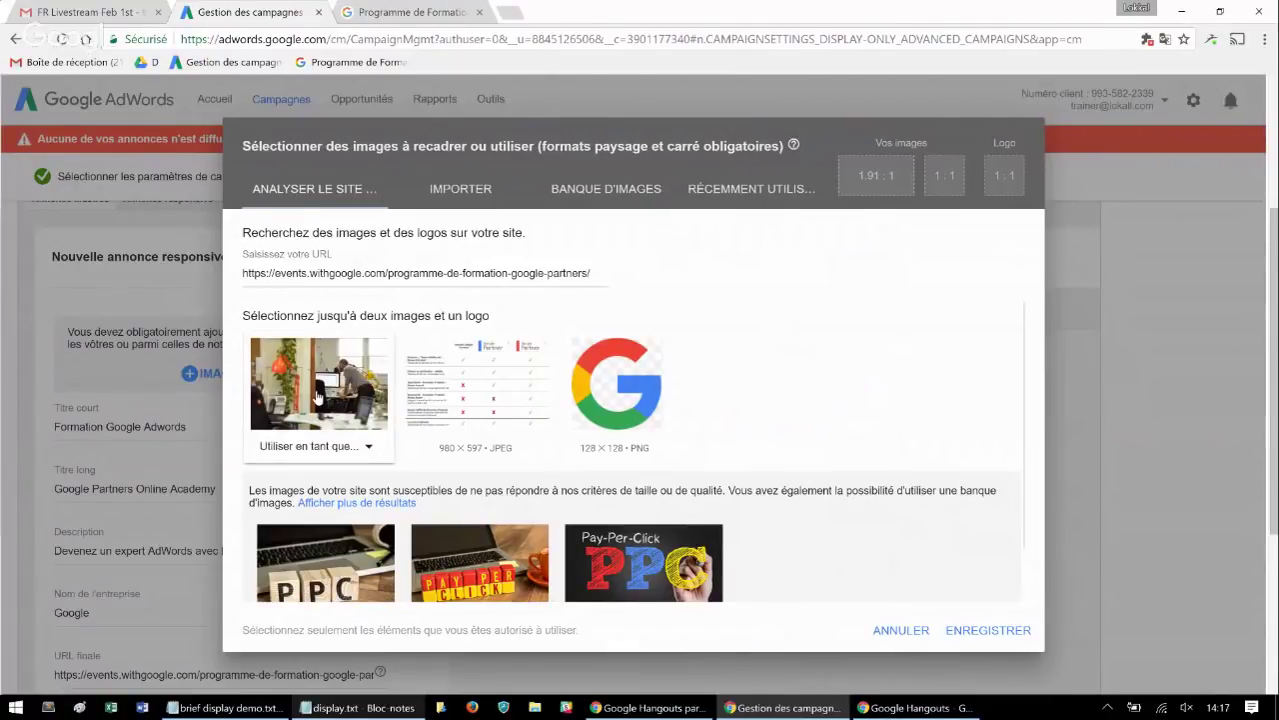
click(330, 446)
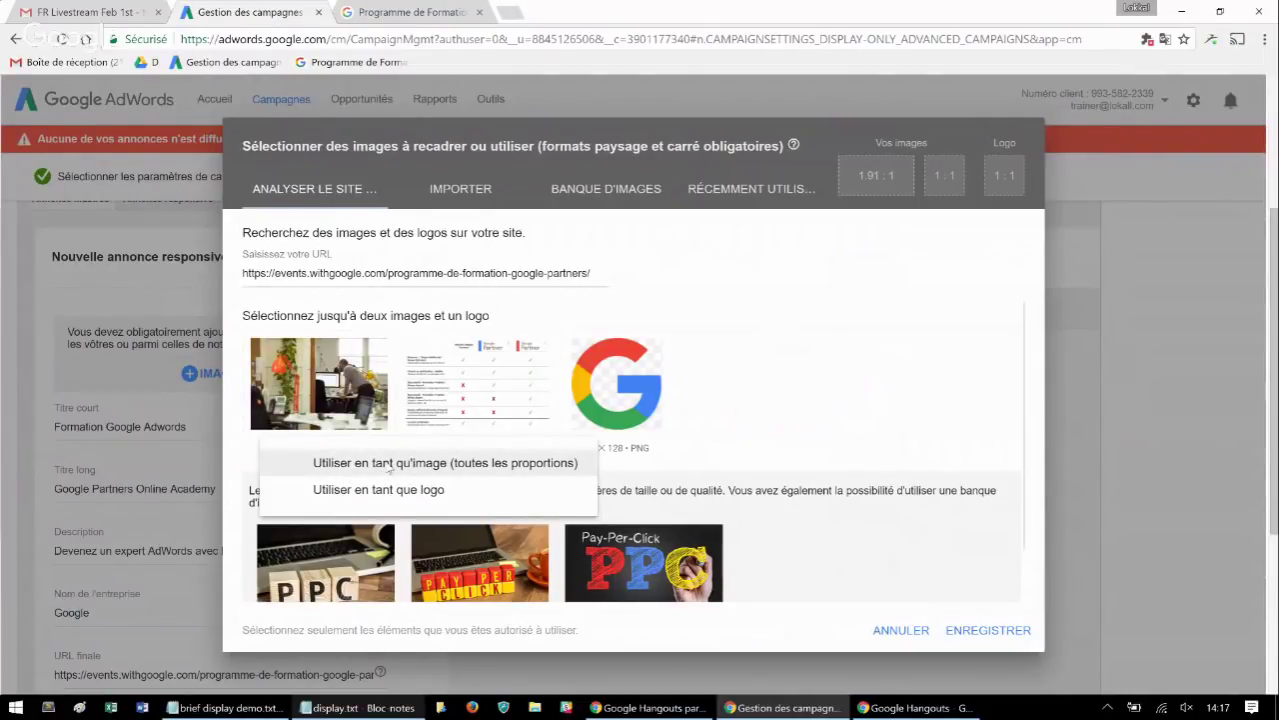
click(390, 464)
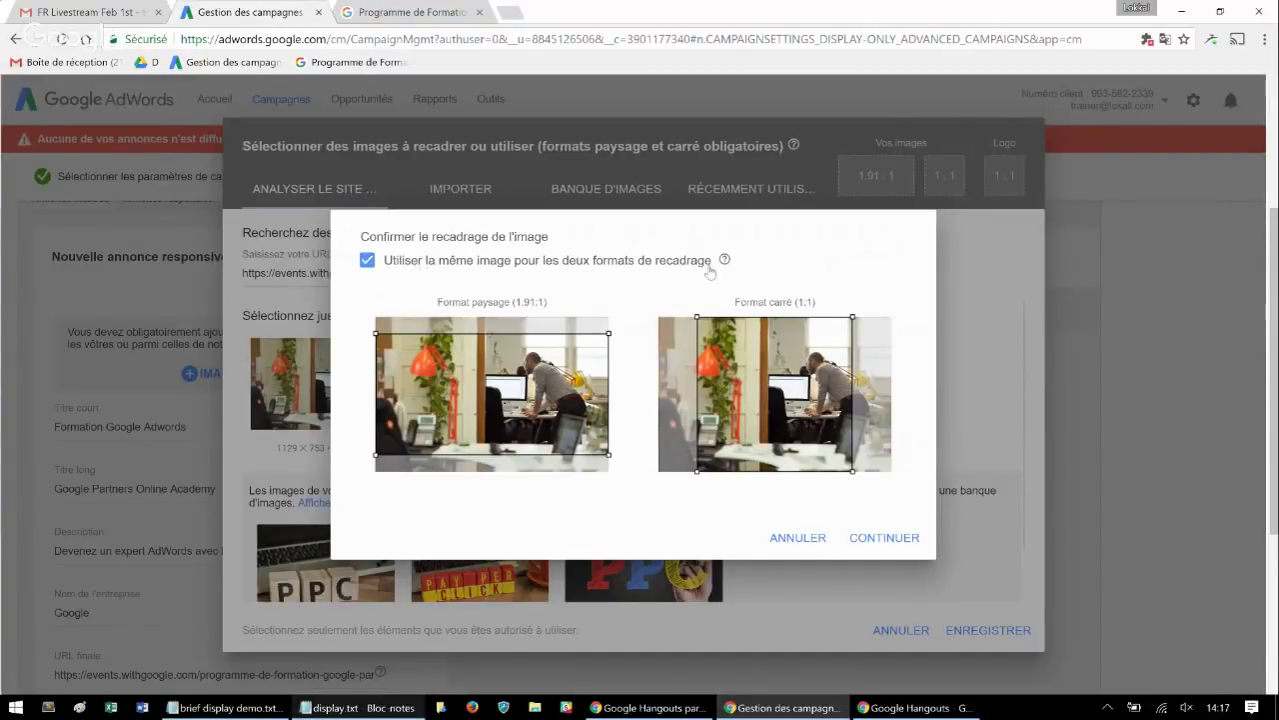
drag(786, 429, 835, 425)
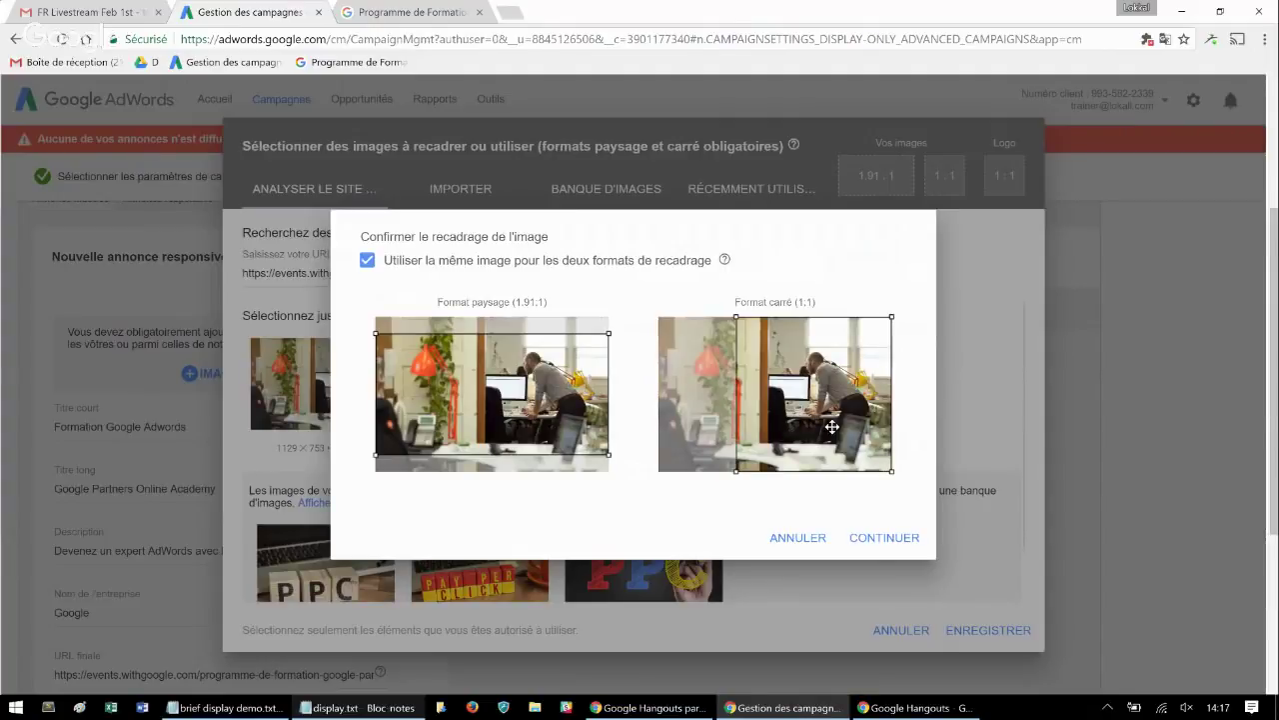
click(910, 544)
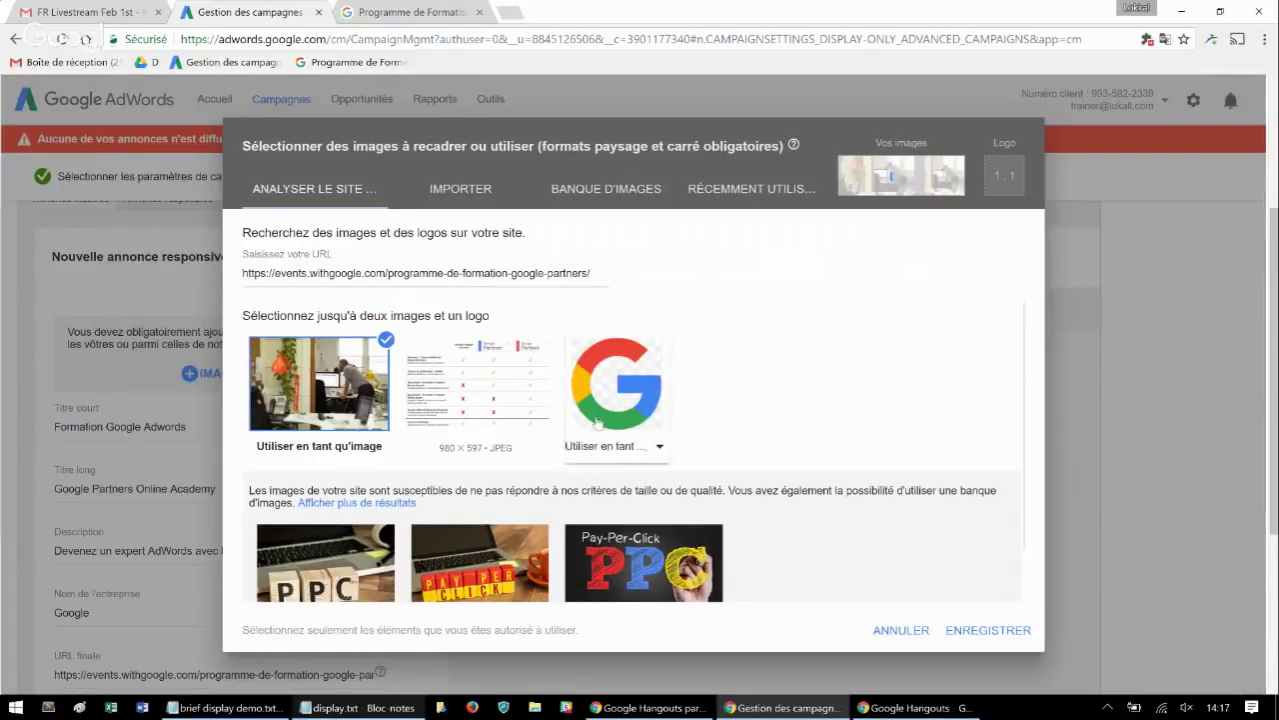
Use the site's Google "G" image as the logo, save the image selection and check the responsive ad previews
click(616, 382)
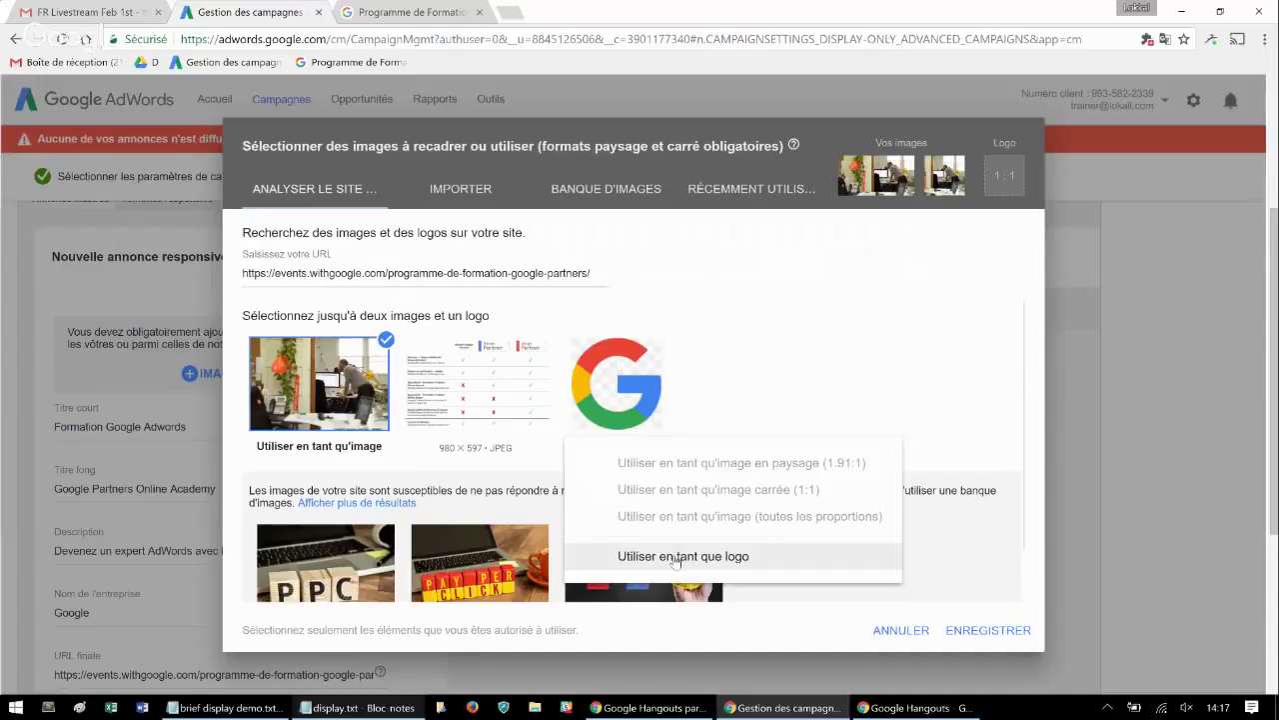
click(675, 557)
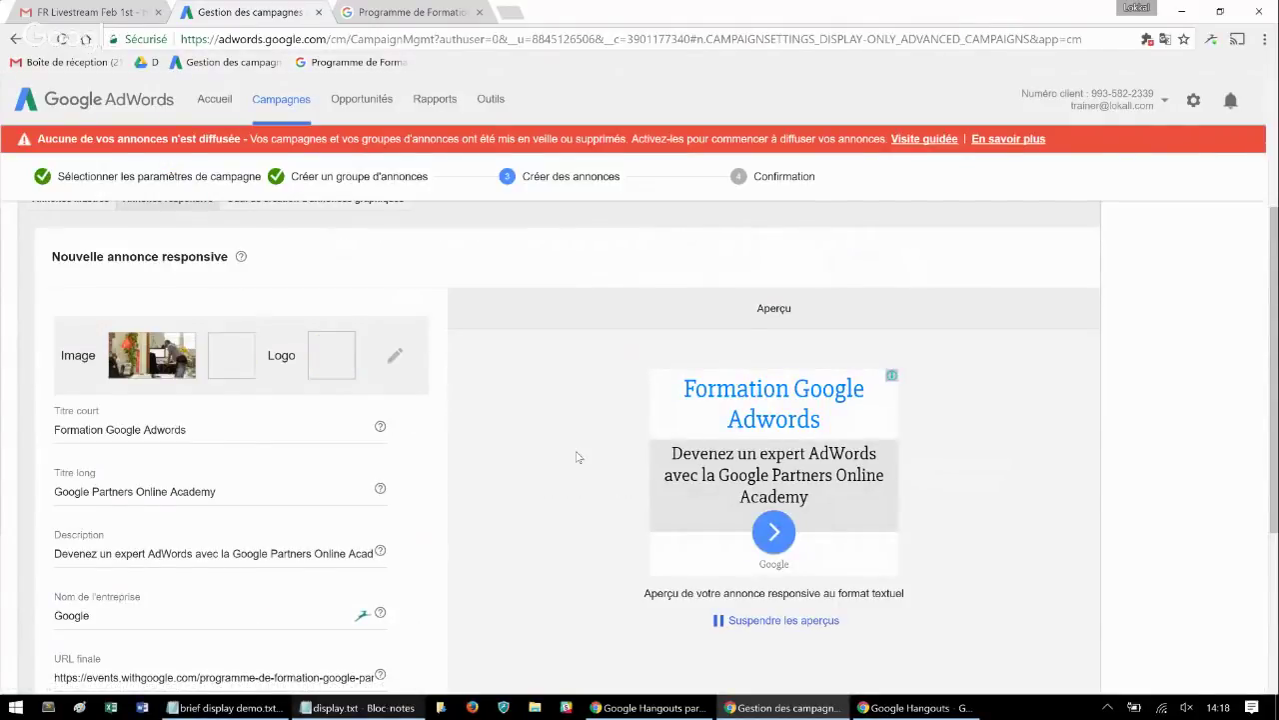
scroll(575, 458, down, 2)
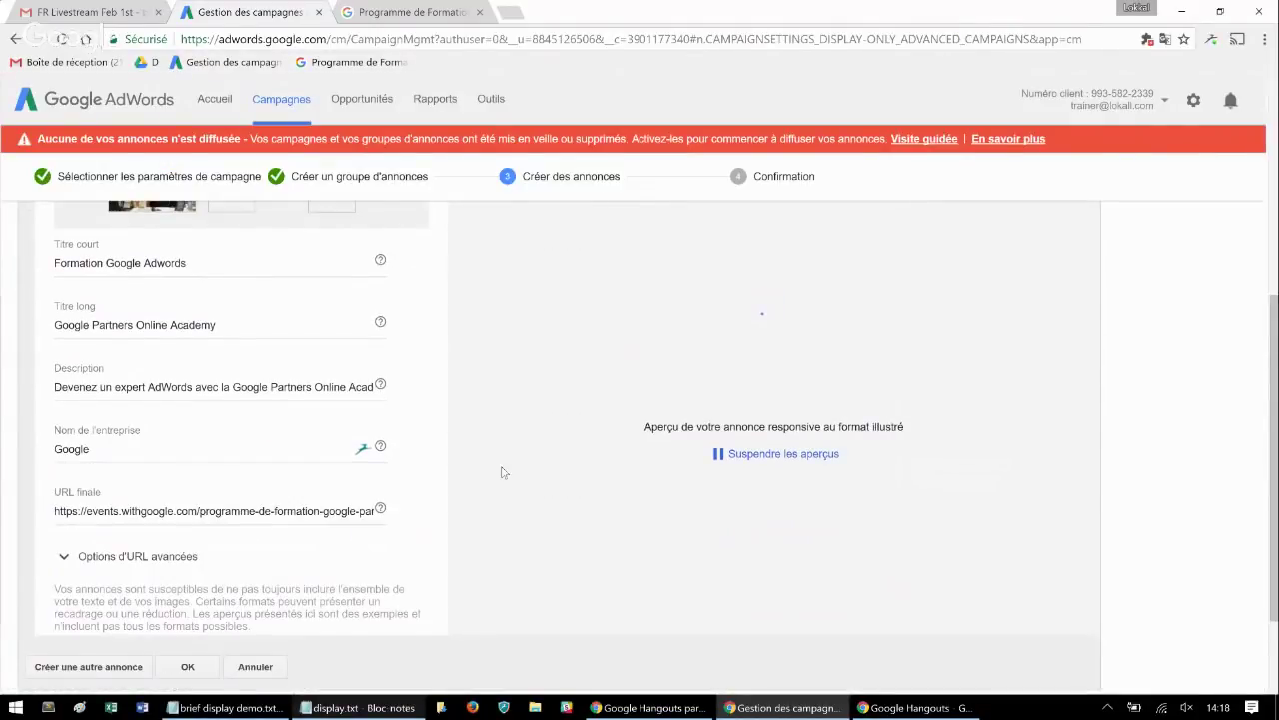
scroll(500, 471, up, 1)
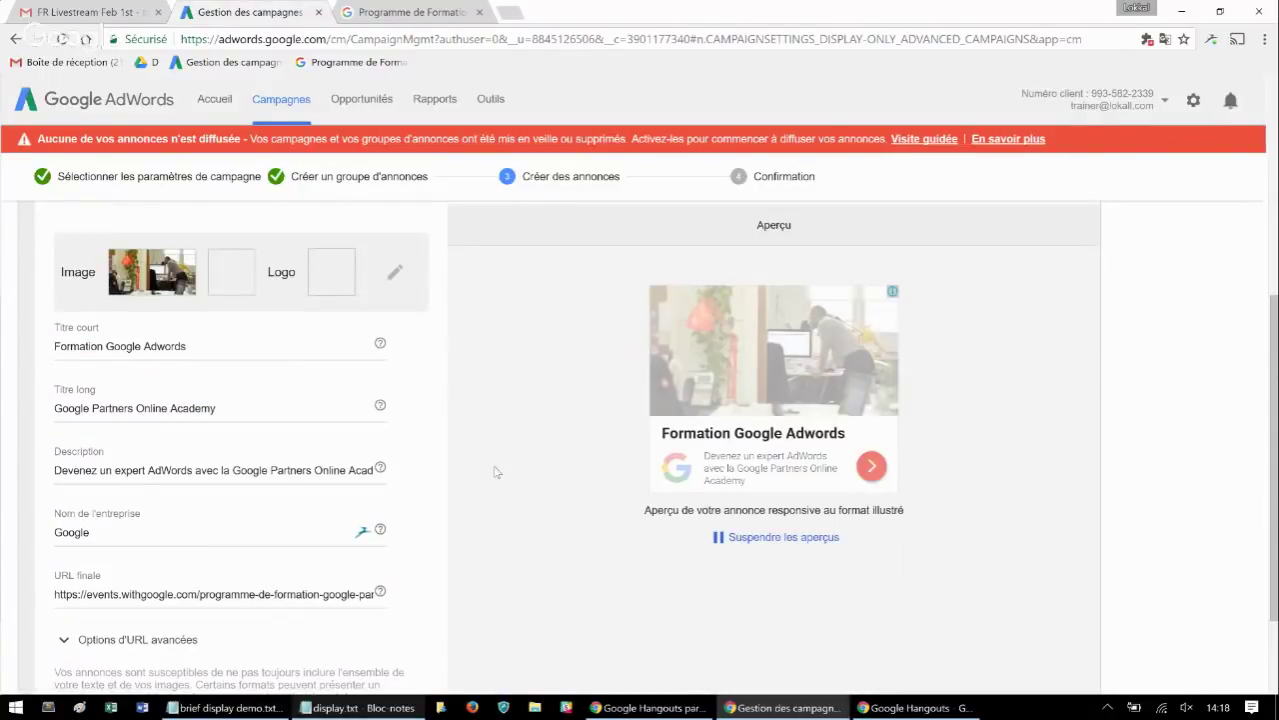
scroll(494, 472, up, 2)
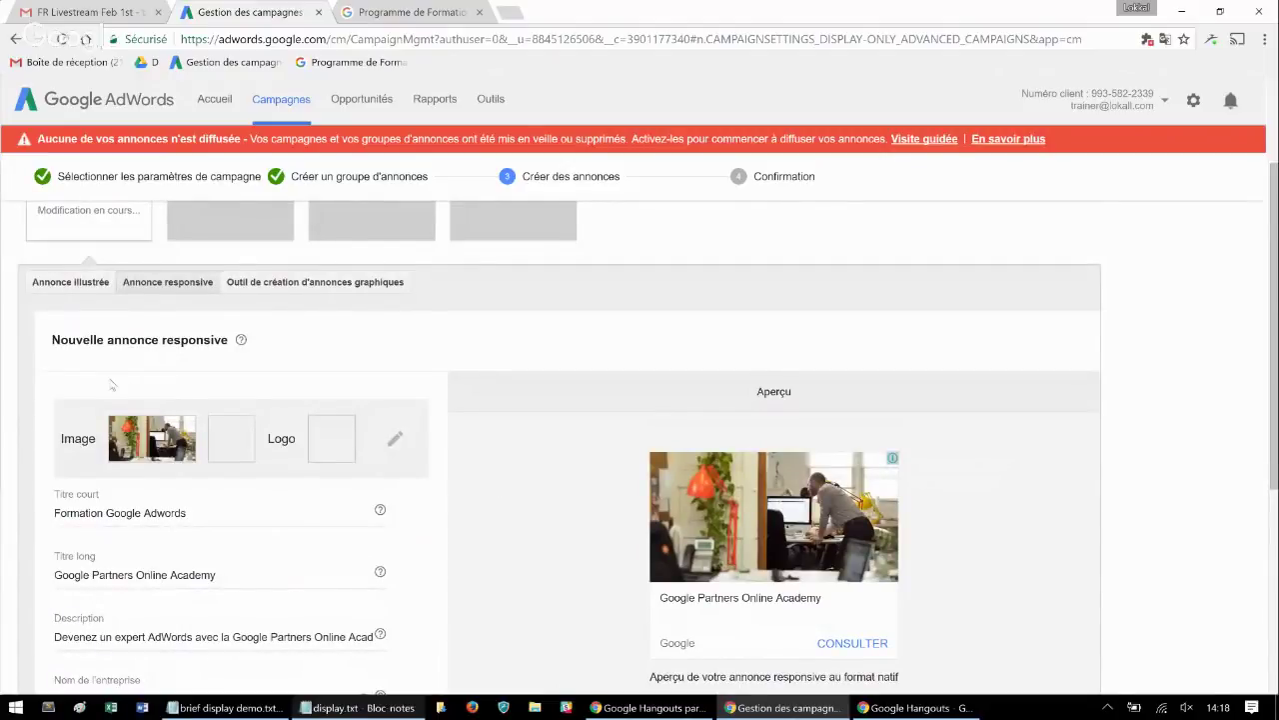
click(72, 283)
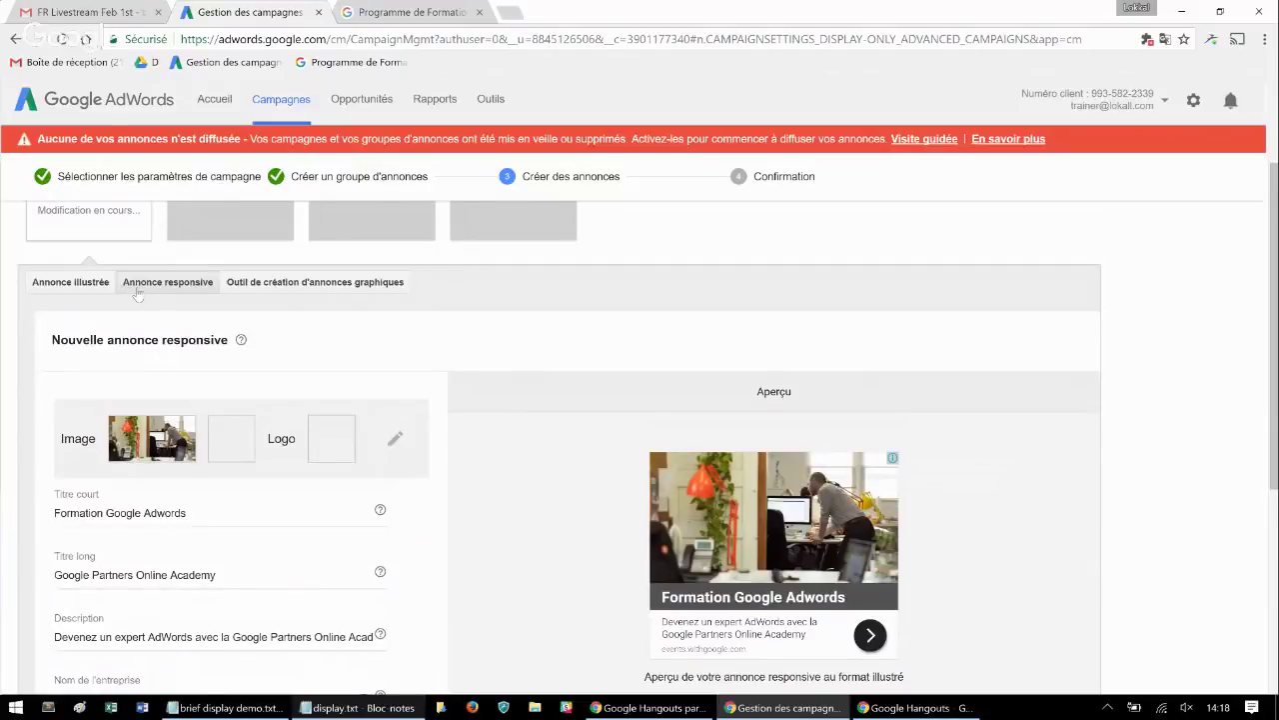
Review the completed responsive ad form, confirm the ad and submit the ads for saving
scroll(146, 303, up, 2)
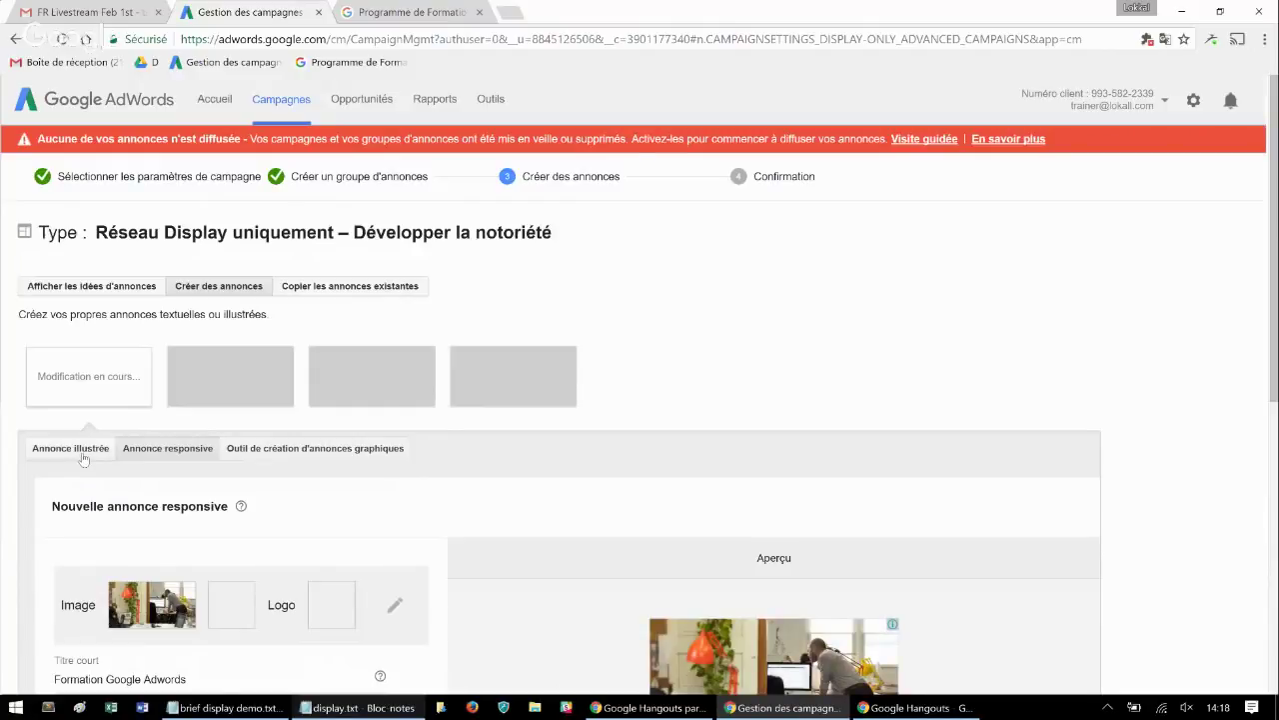
scroll(112, 481, down, 1)
scroll(108, 477, down, 1)
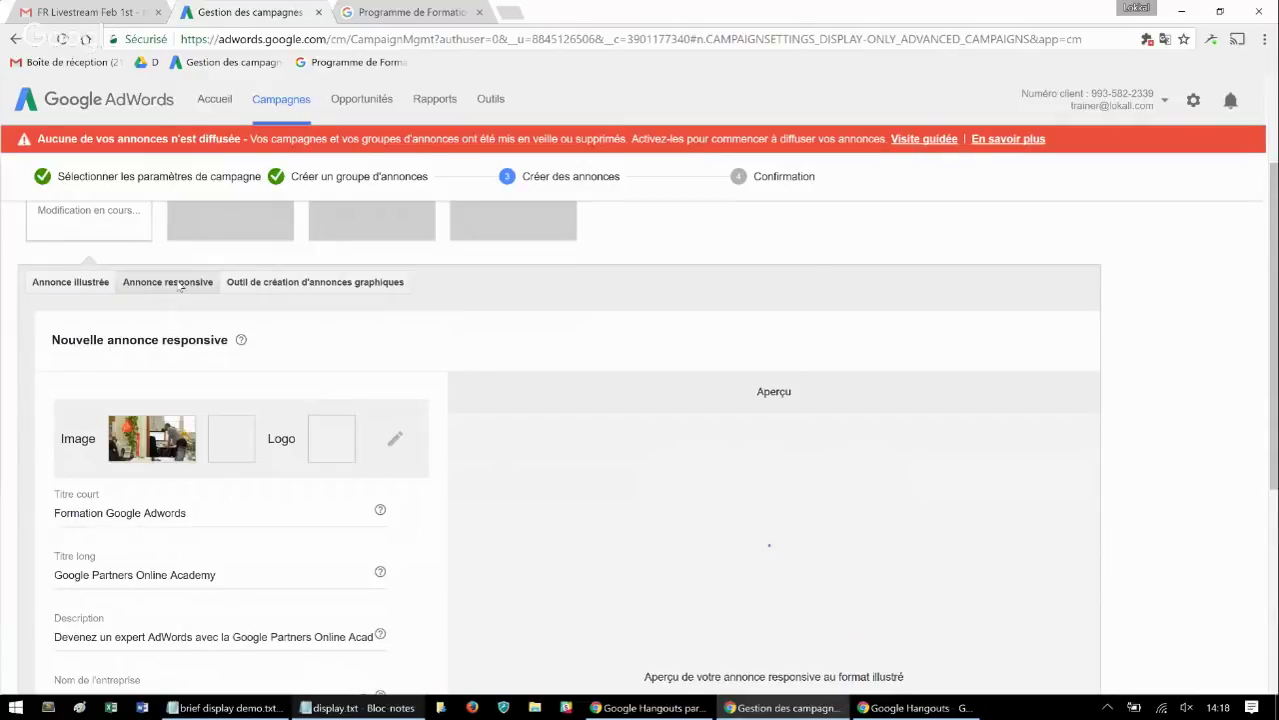
scroll(130, 481, down, 2)
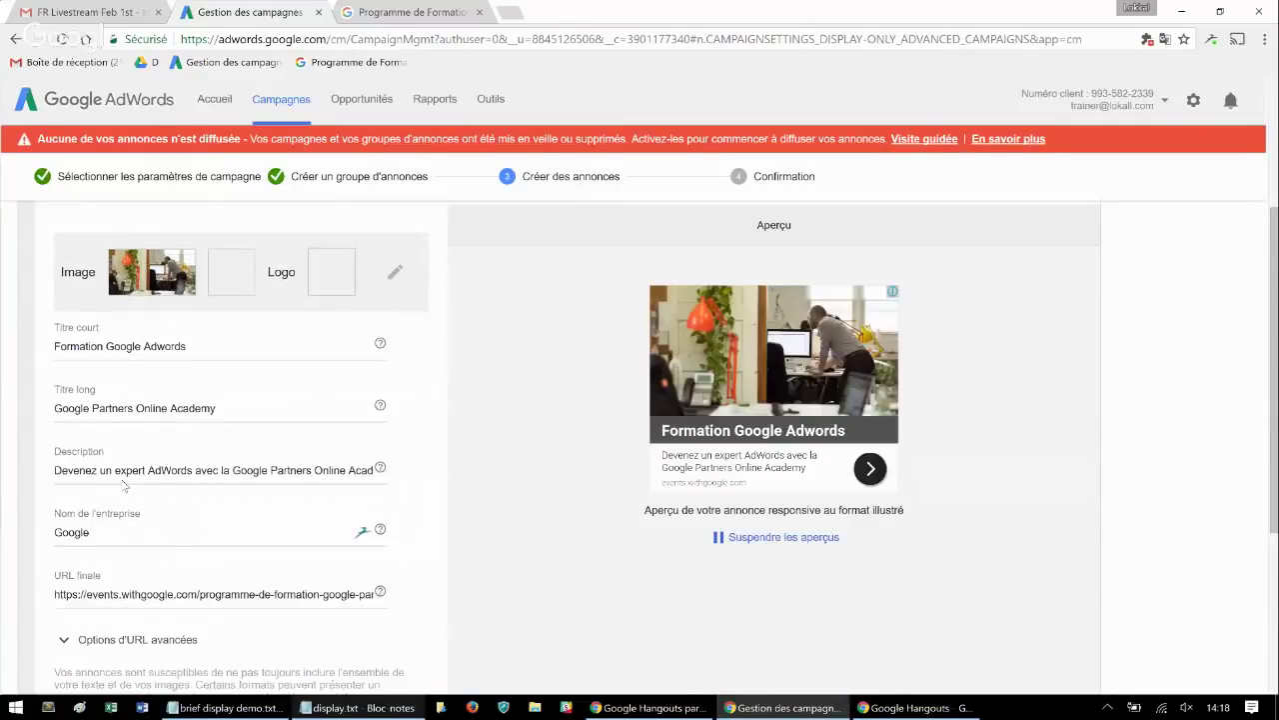
scroll(119, 484, up, 1)
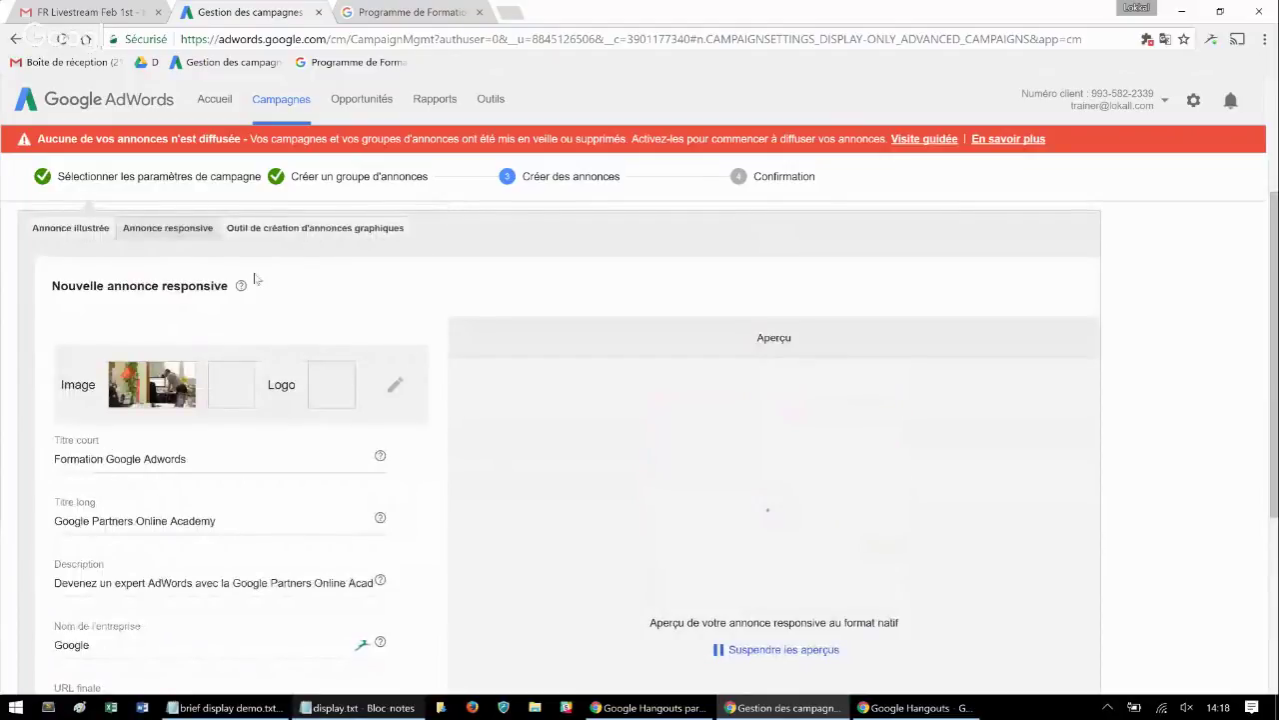
scroll(178, 575, down, 3)
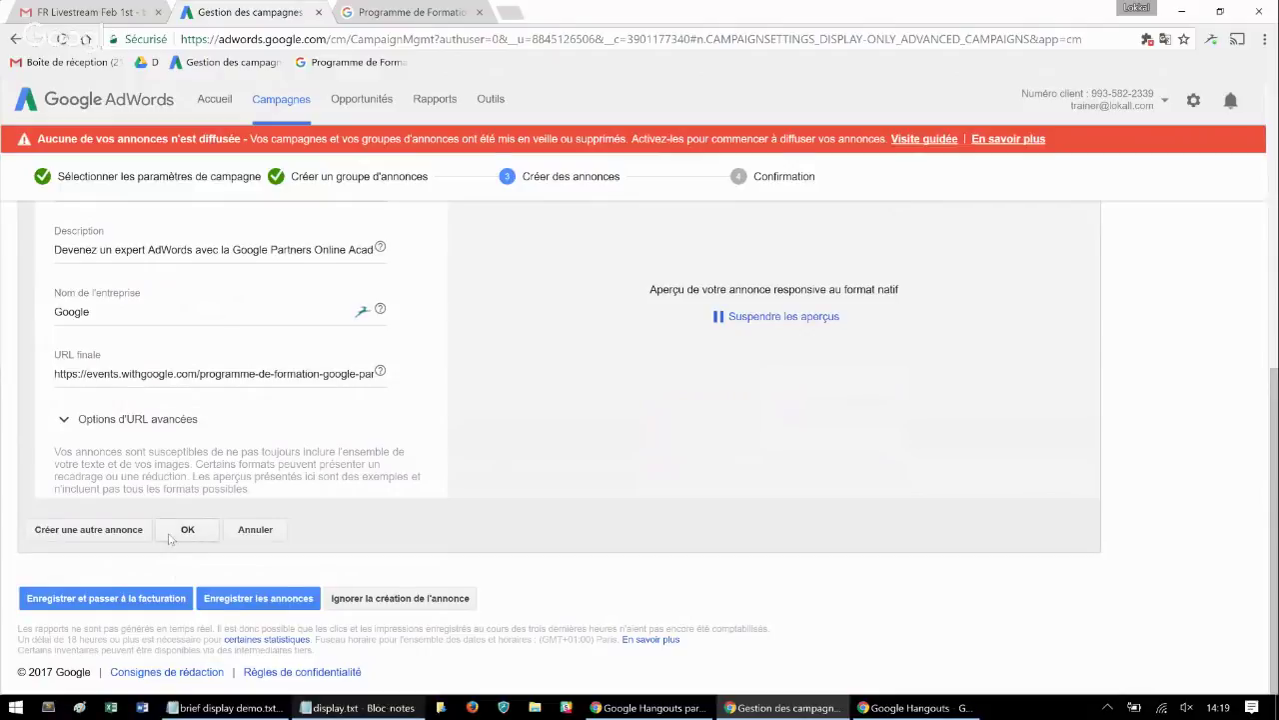
click(172, 535)
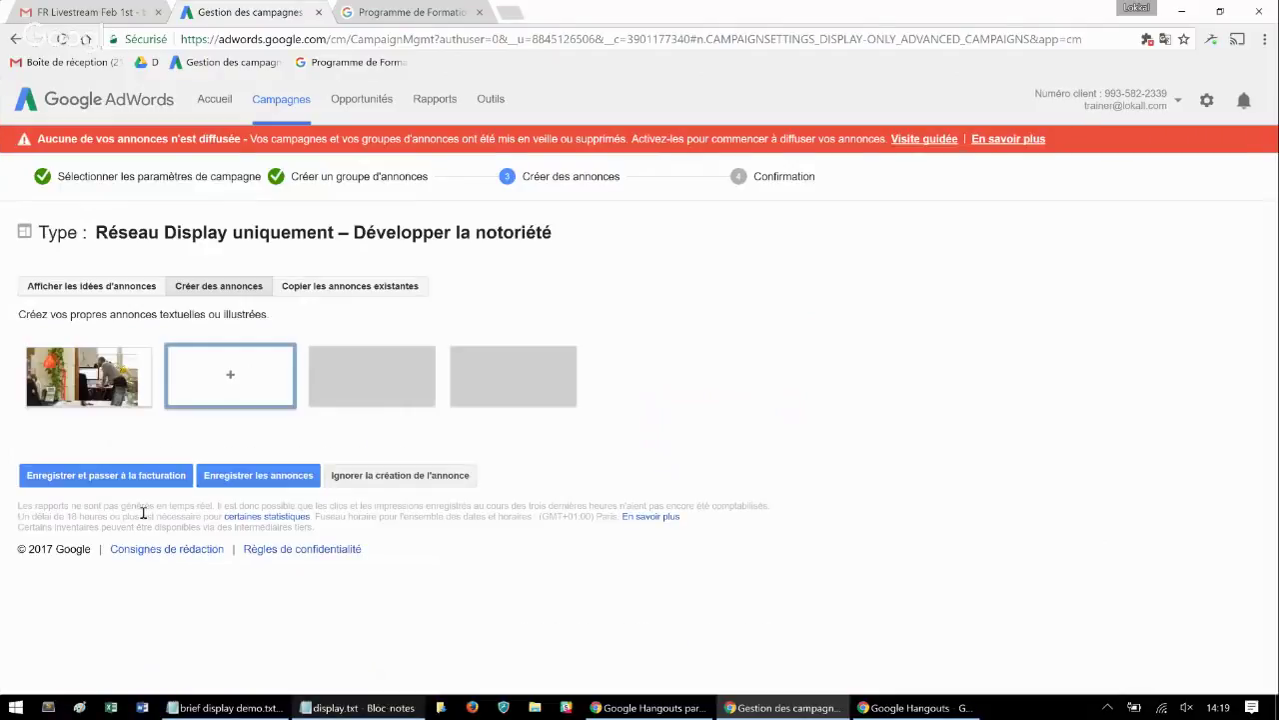
click(253, 481)
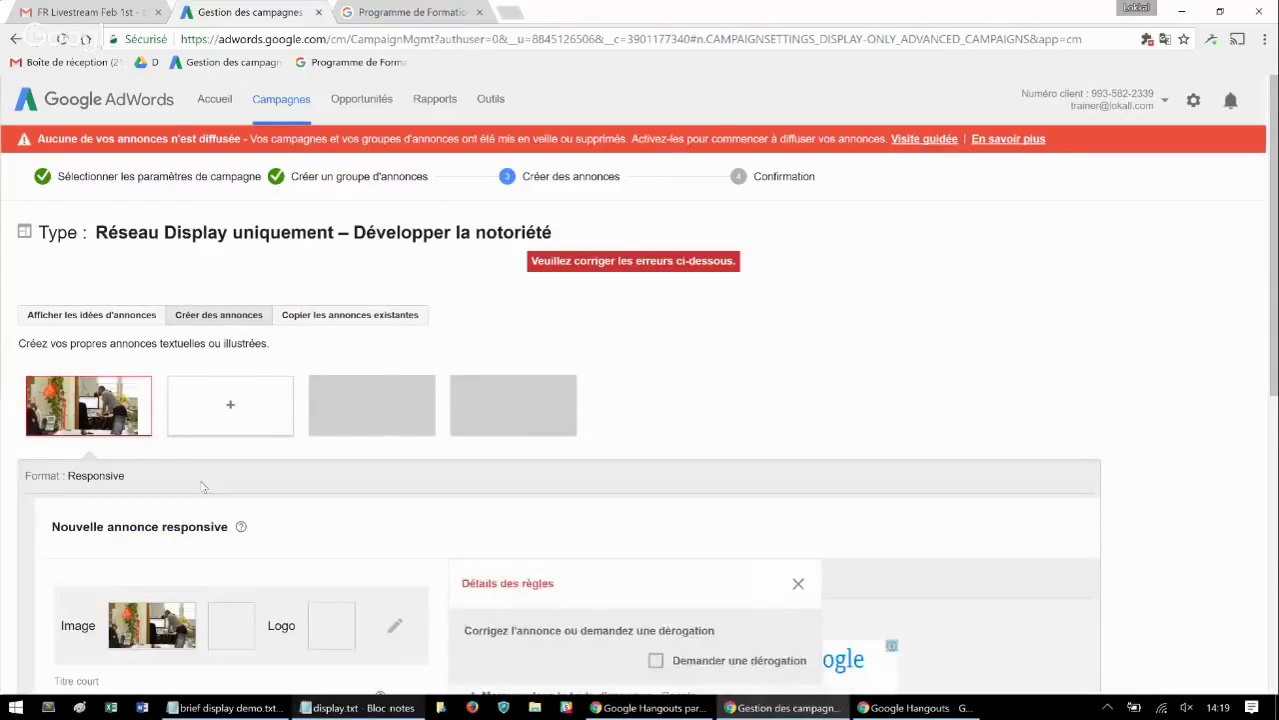
Request a policy exemption for the trademark "Google" in the ad text and close the rule details
scroll(201, 486, down, 3)
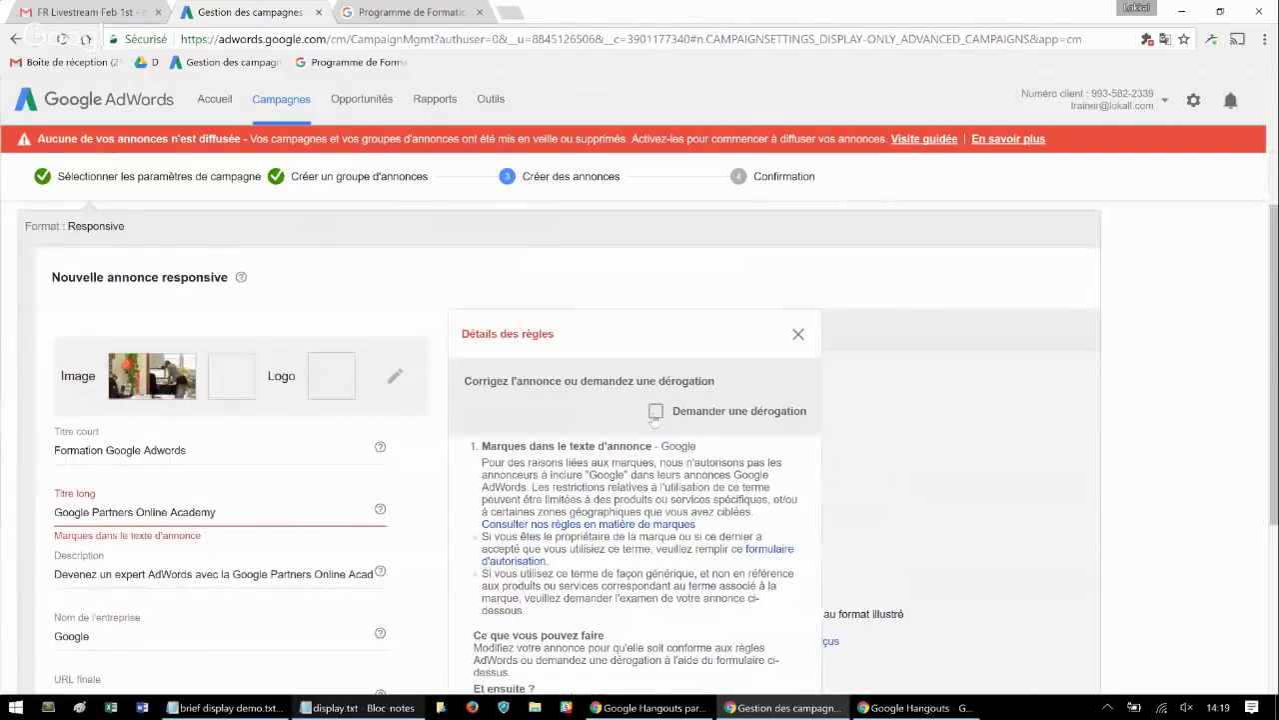
click(655, 413)
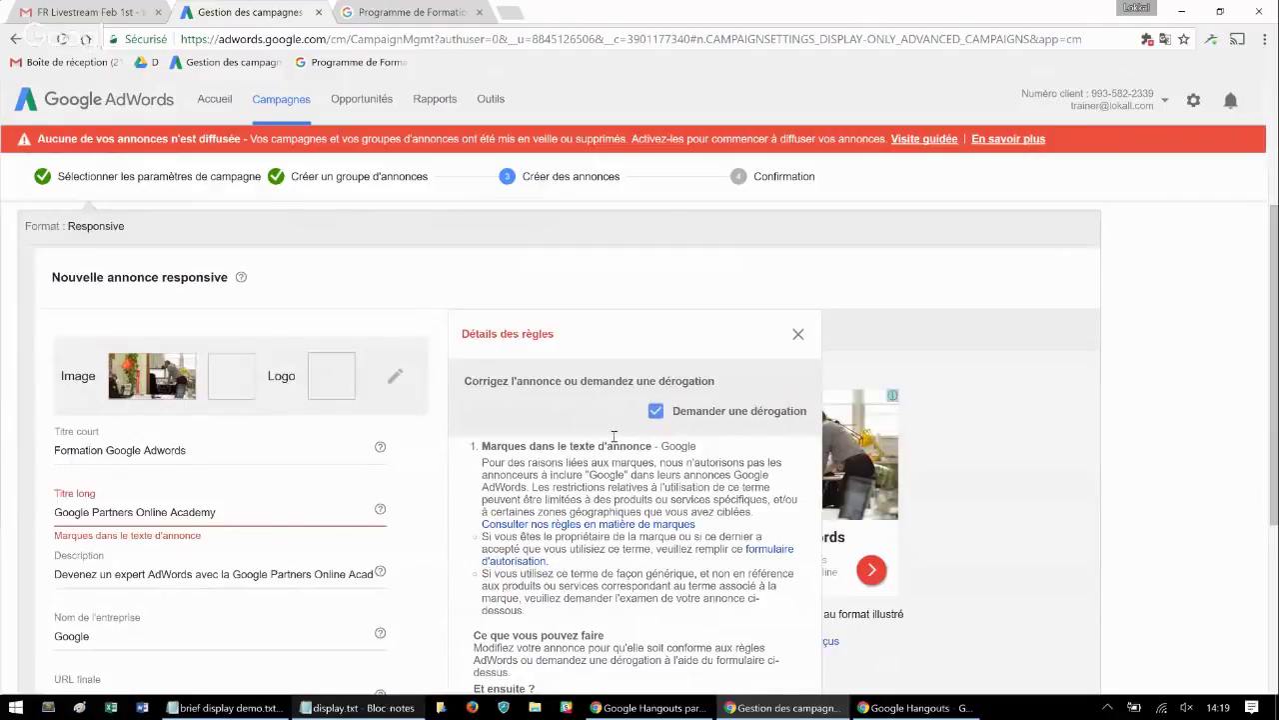
scroll(614, 436, down, 3)
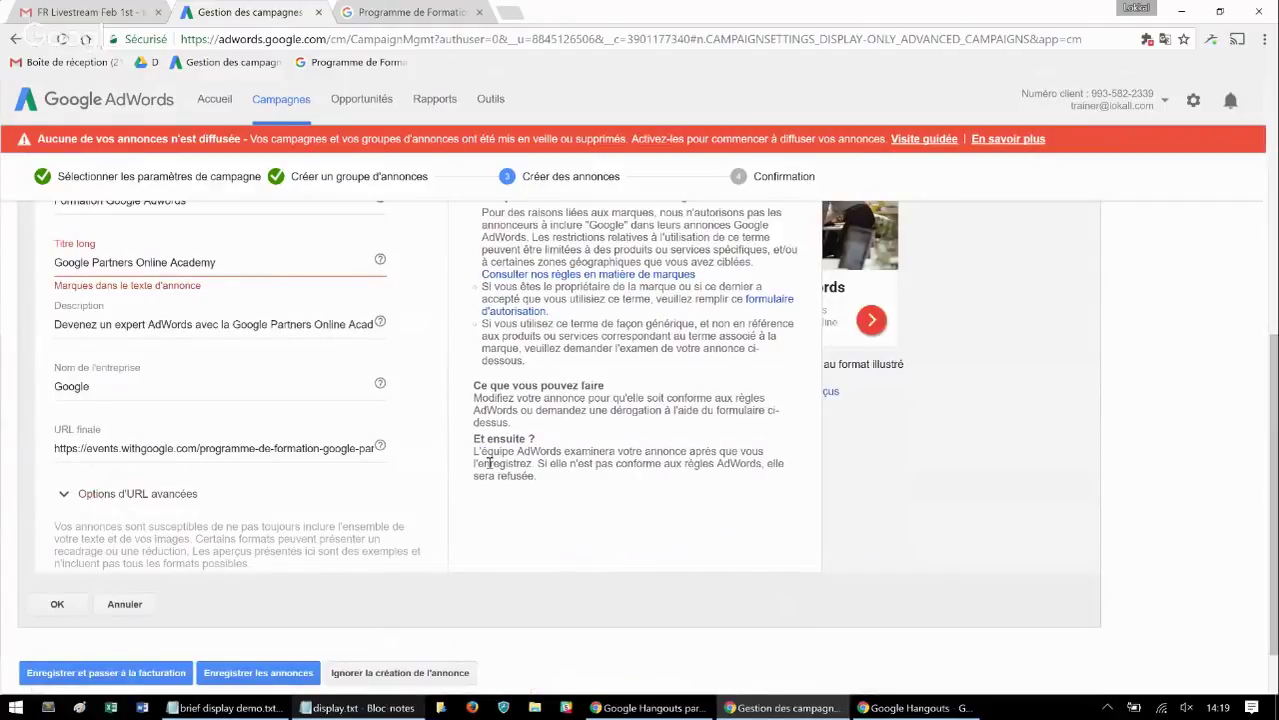
scroll(490, 463, up, 3)
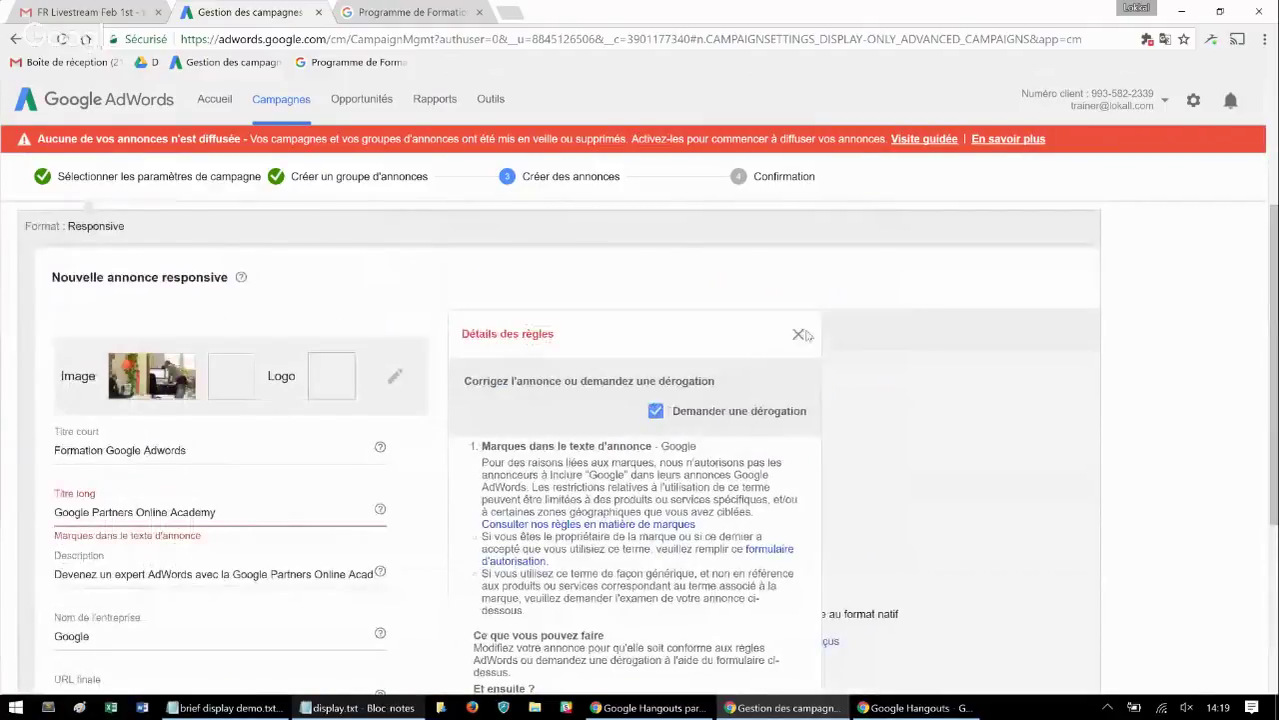
click(799, 334)
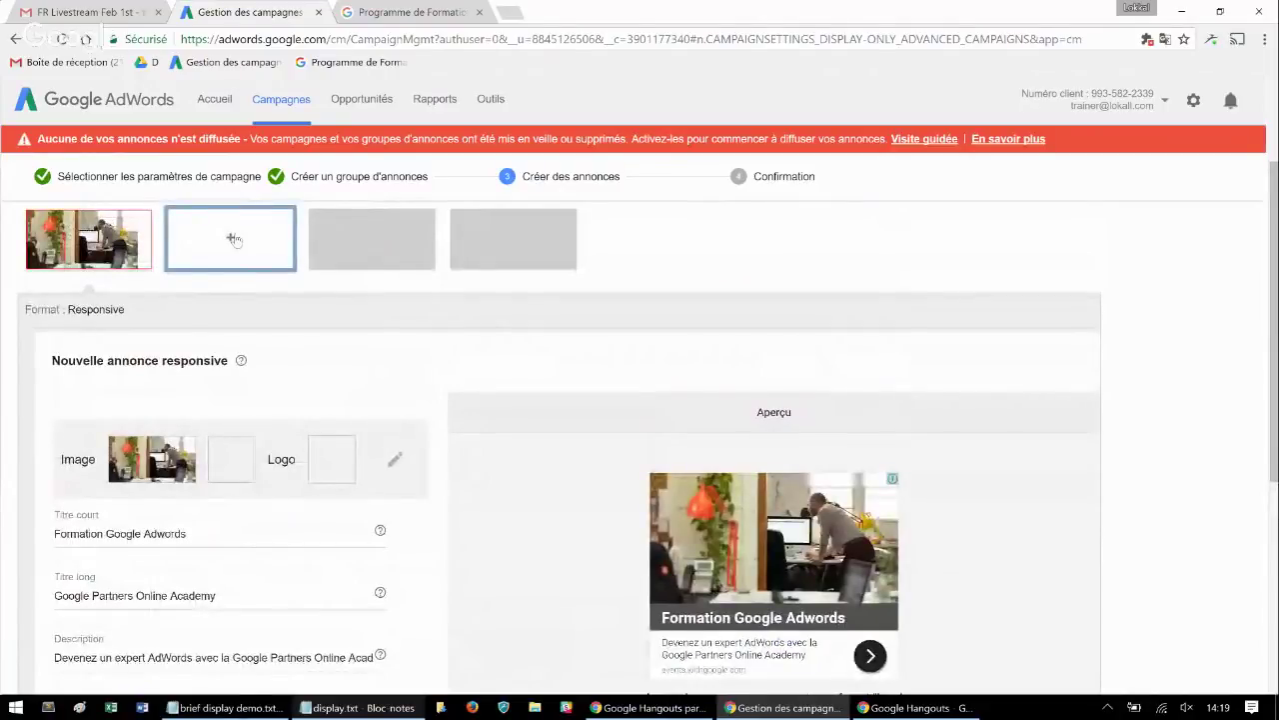
Try to start a second ad, cancel leaving the unsaved form and check the responsive ad's fields and preview
click(230, 244)
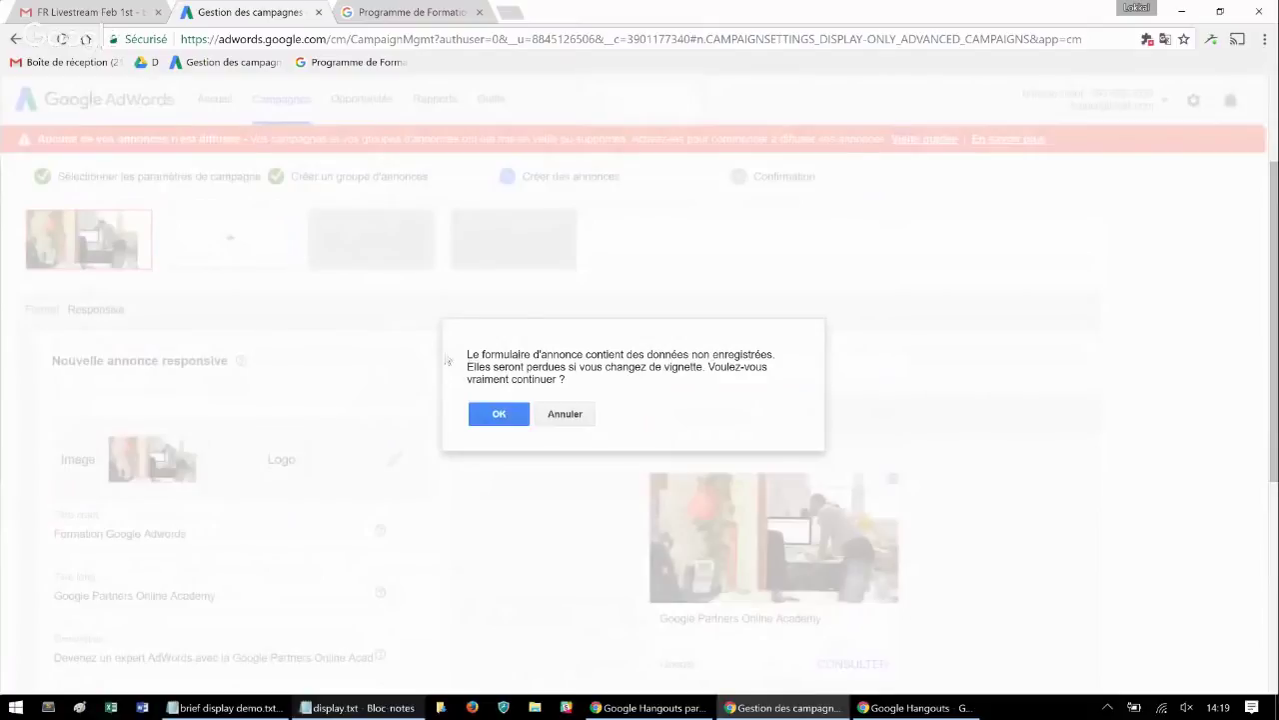
click(565, 414)
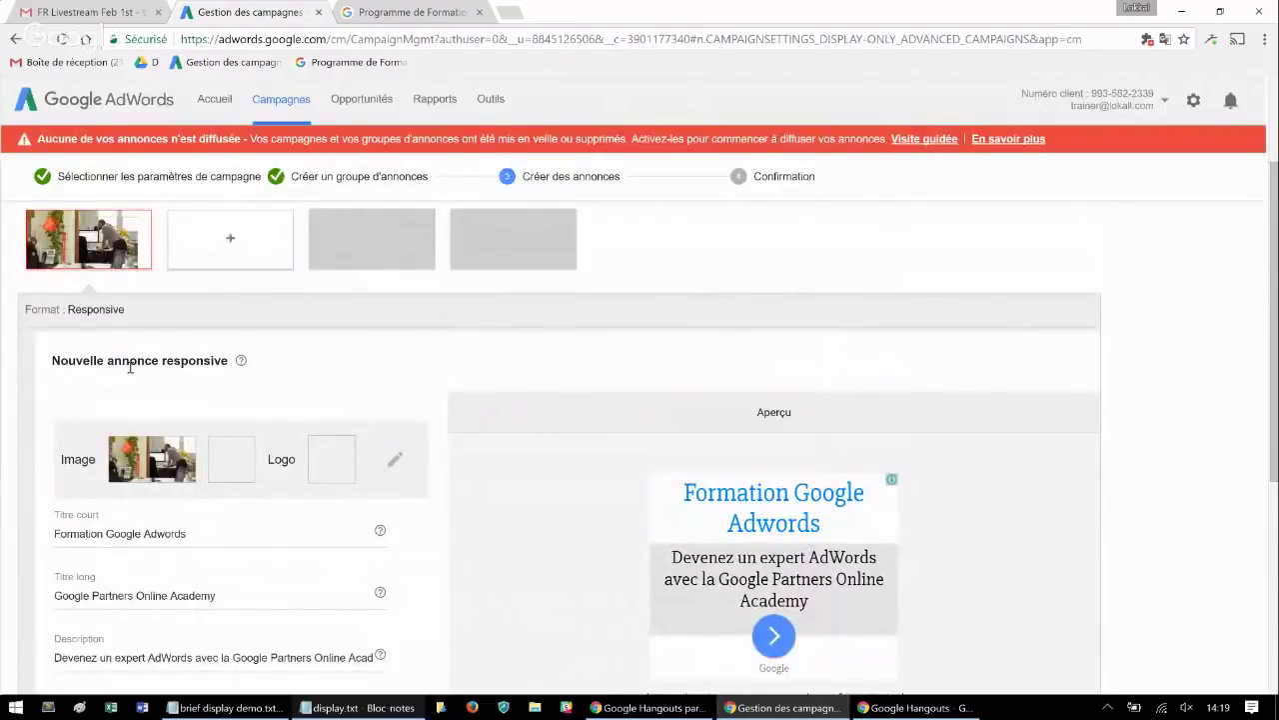
scroll(129, 367, down, 2)
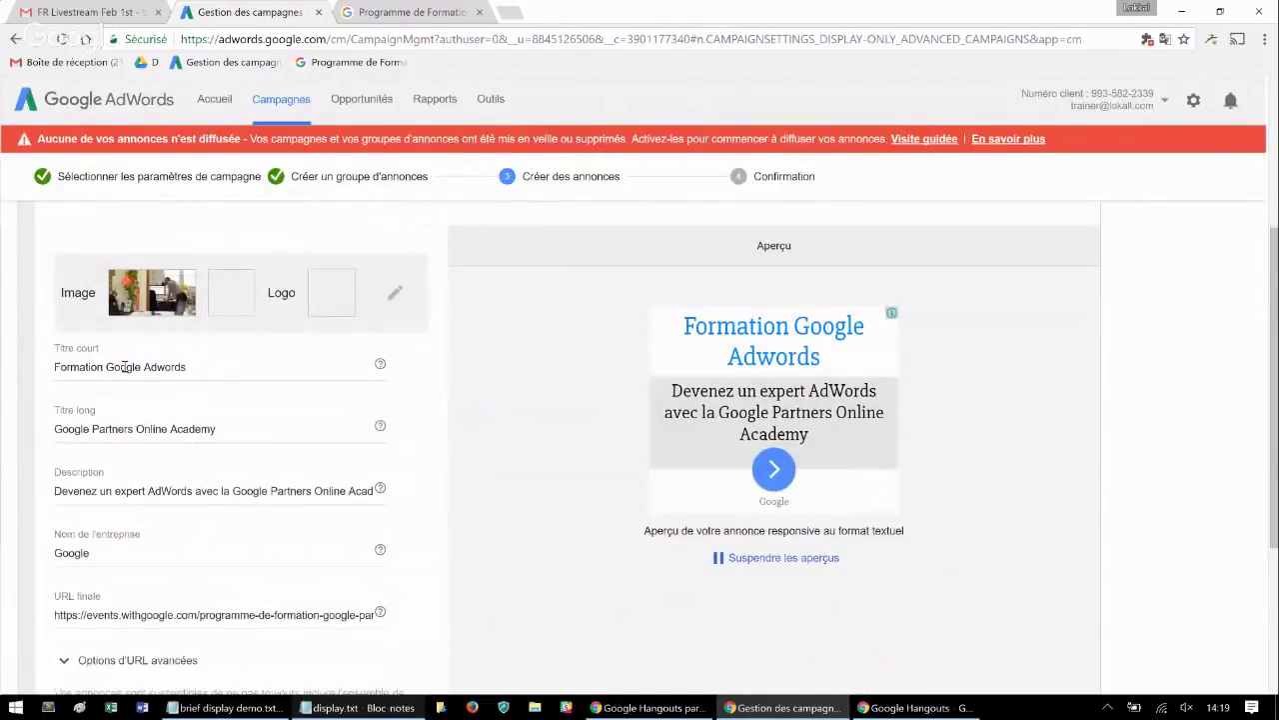
scroll(124, 367, down, 1)
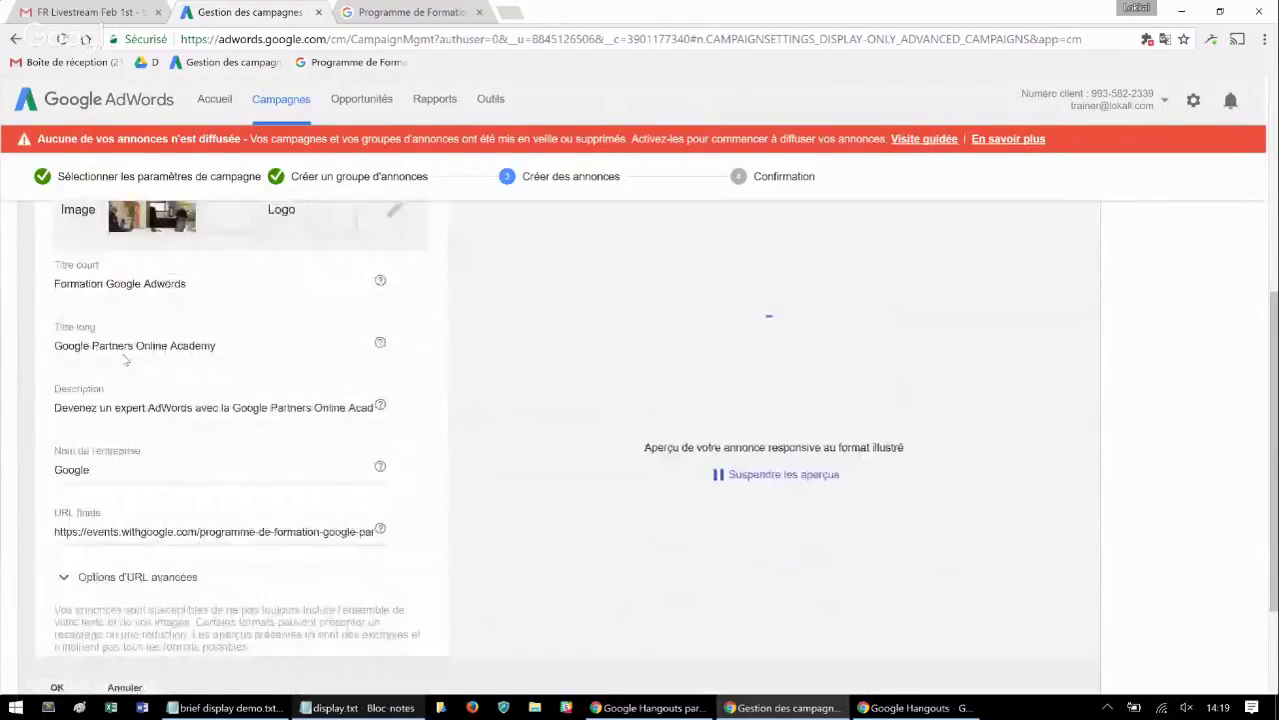
scroll(135, 450, down, 2)
scroll(143, 539, up, 2)
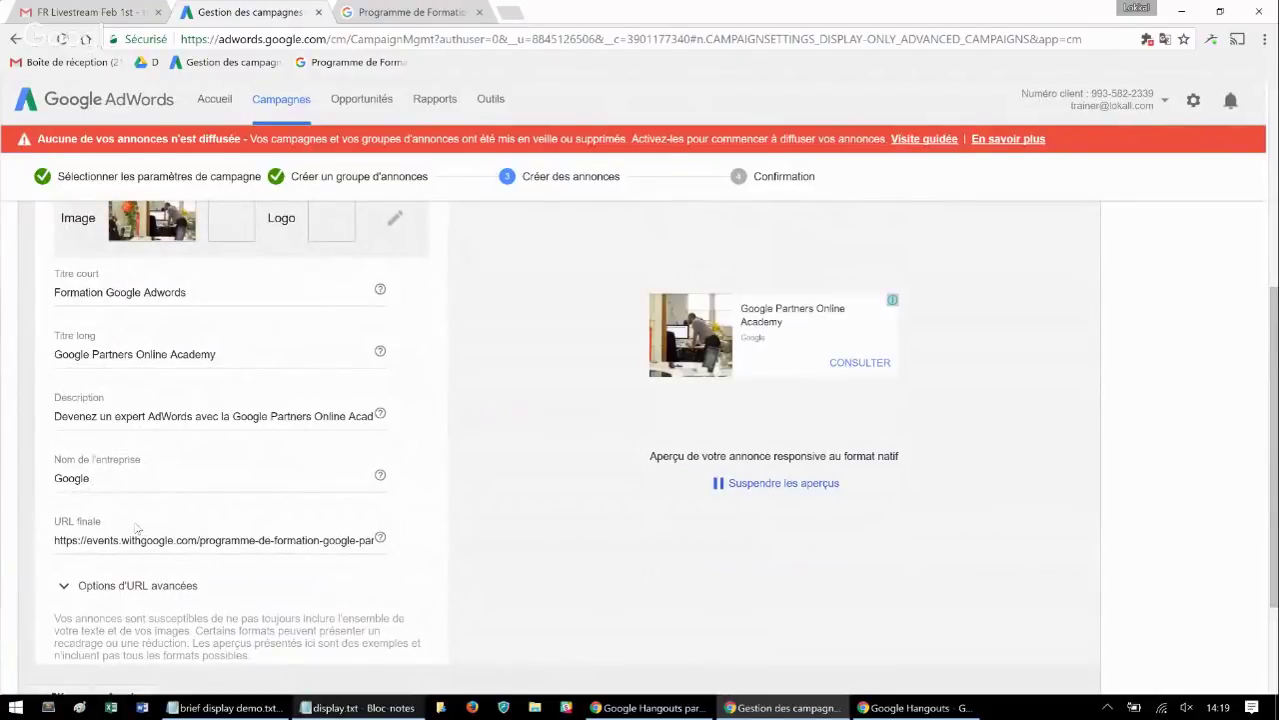
scroll(137, 528, down, 1)
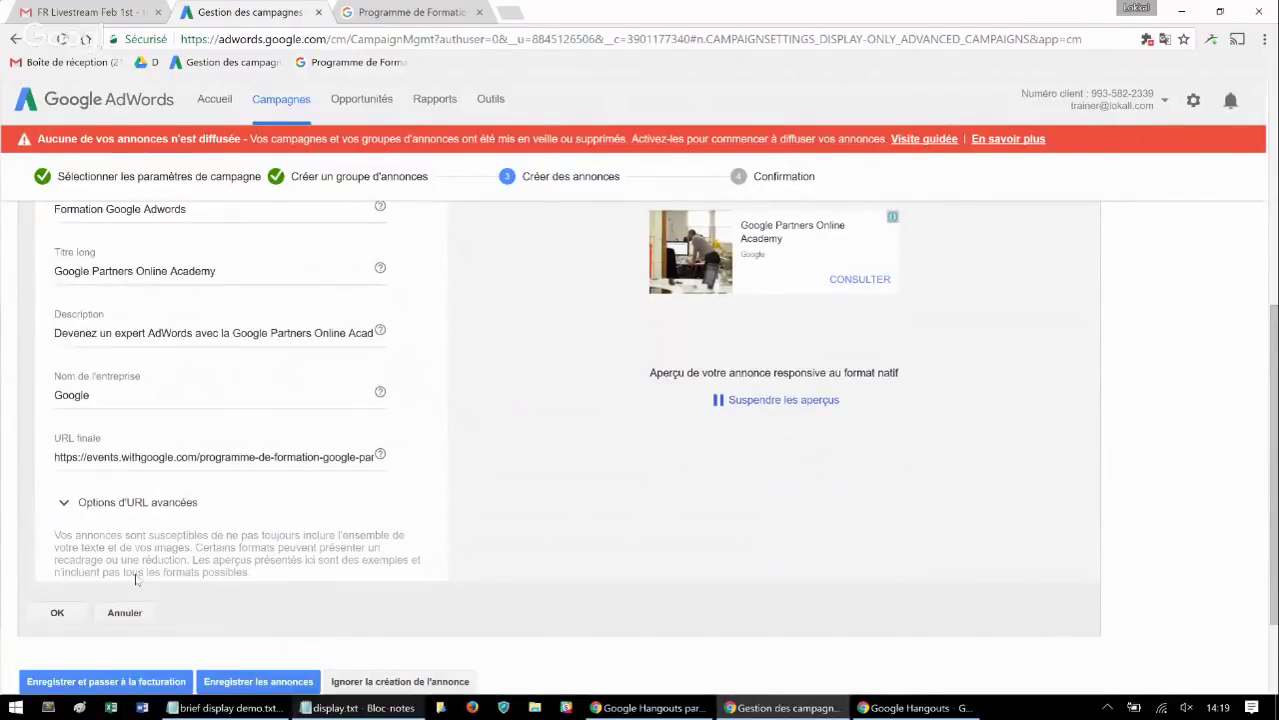
scroll(137, 577, down, 1)
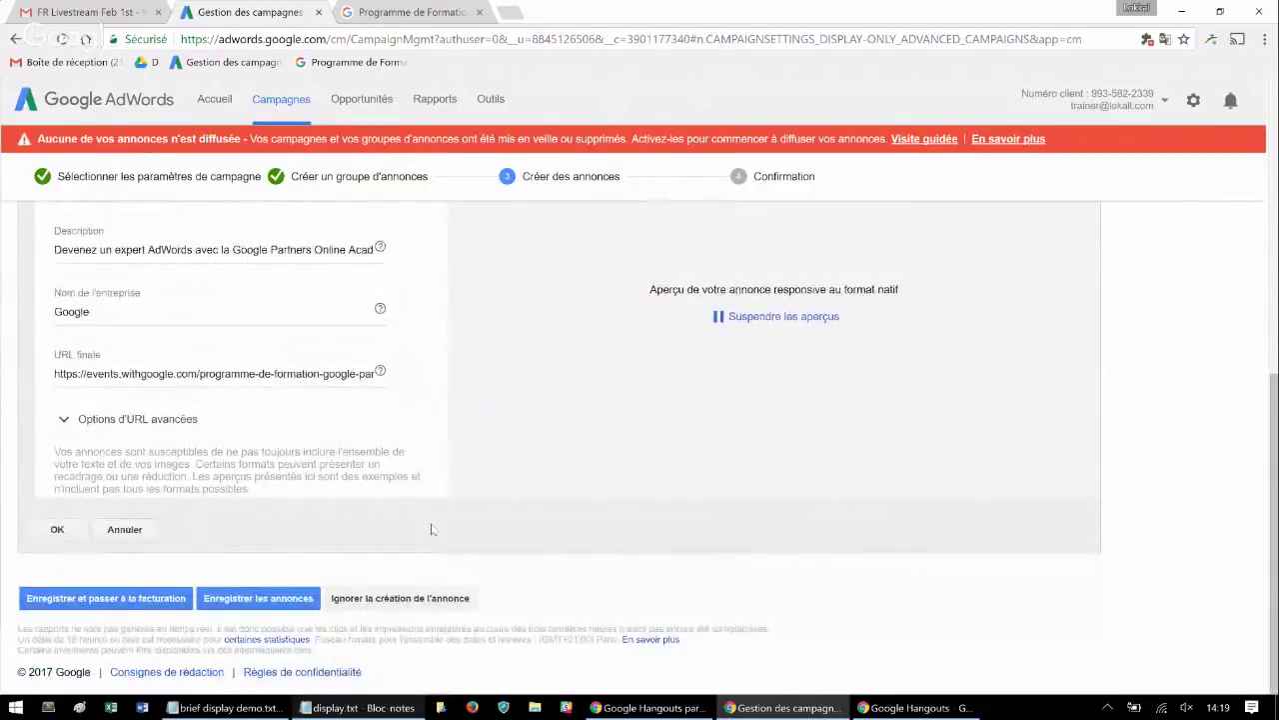
scroll(432, 528, up, 4)
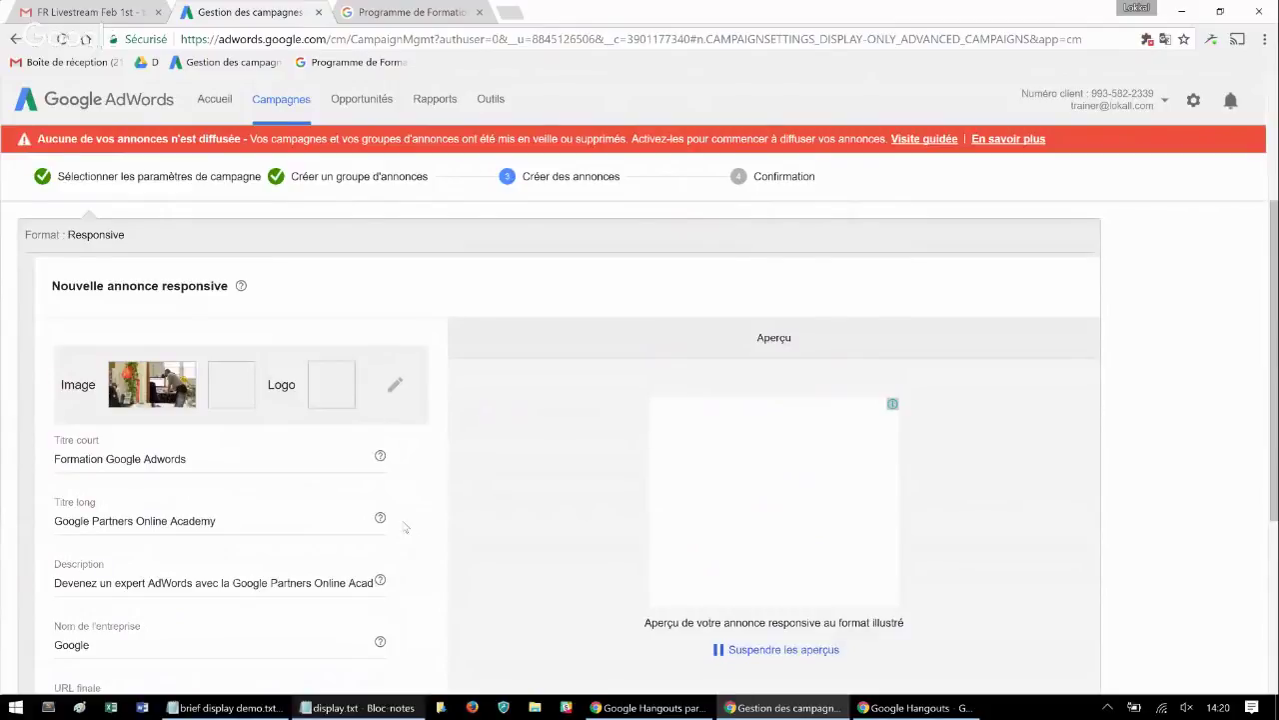
scroll(405, 528, down, 4)
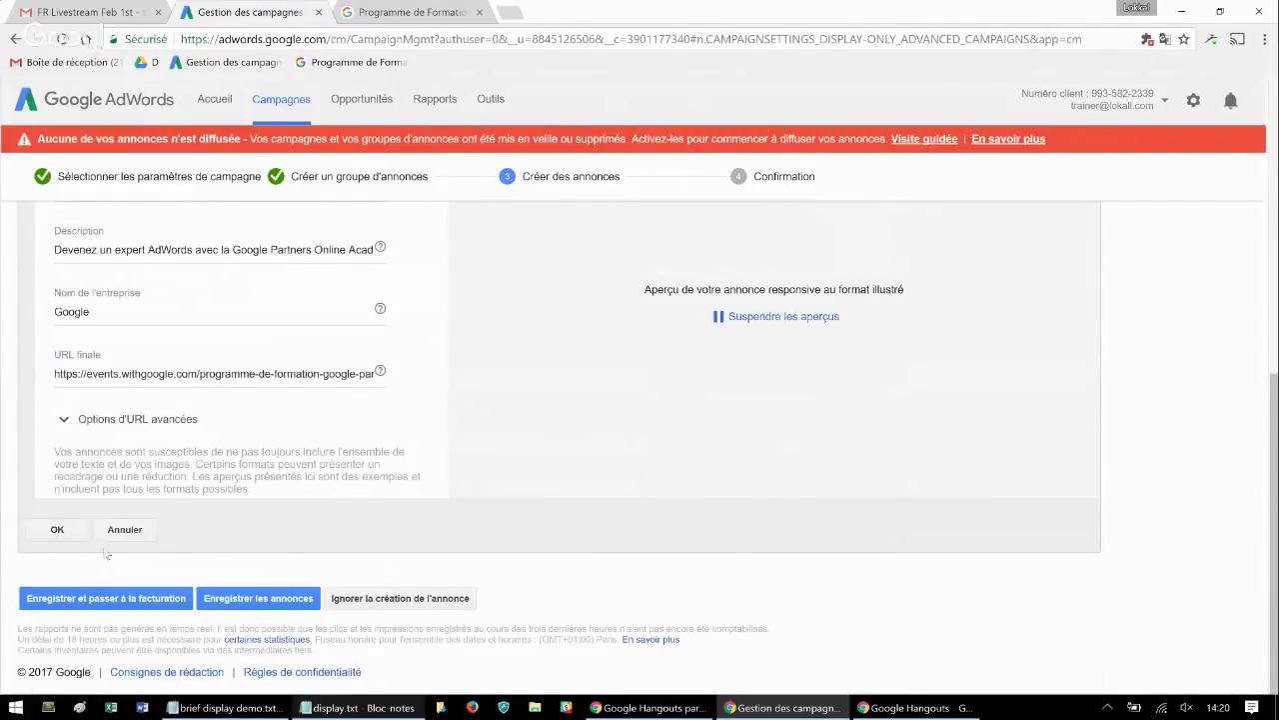
Save the ads with the exemption request to finish creating the Display campaign, resubmitting if necessary
click(255, 598)
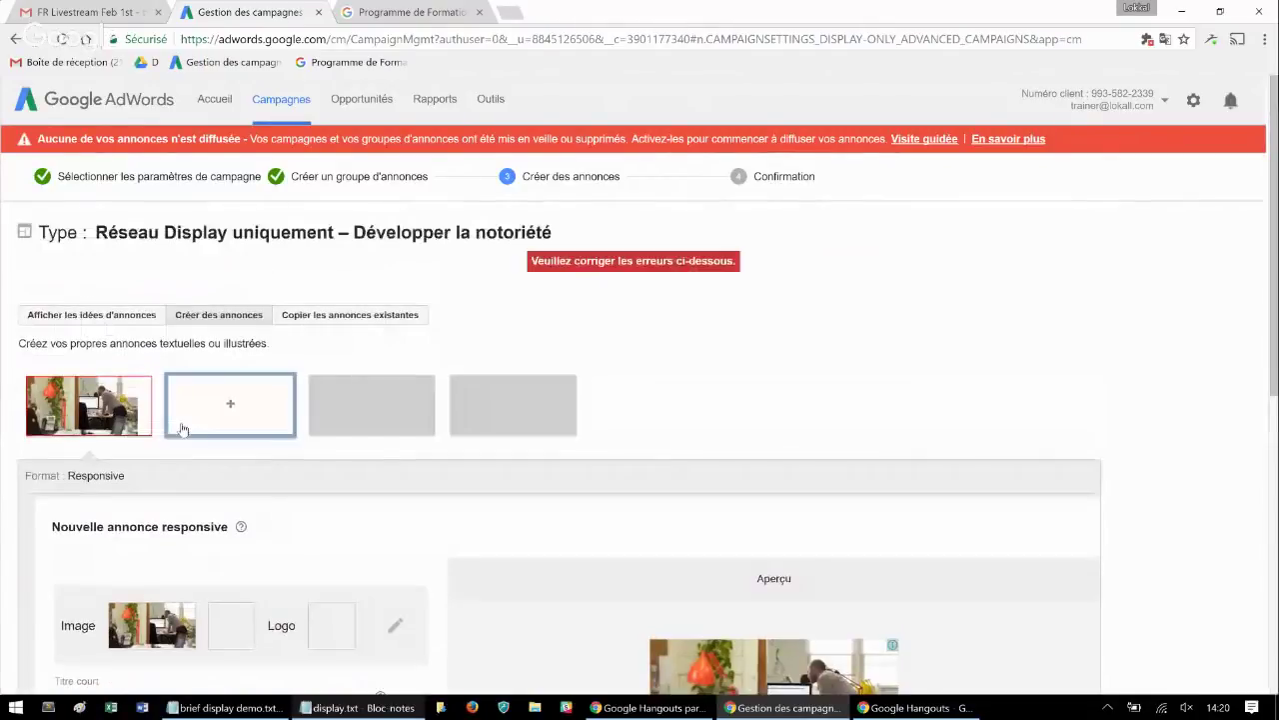
scroll(212, 208, down, 2)
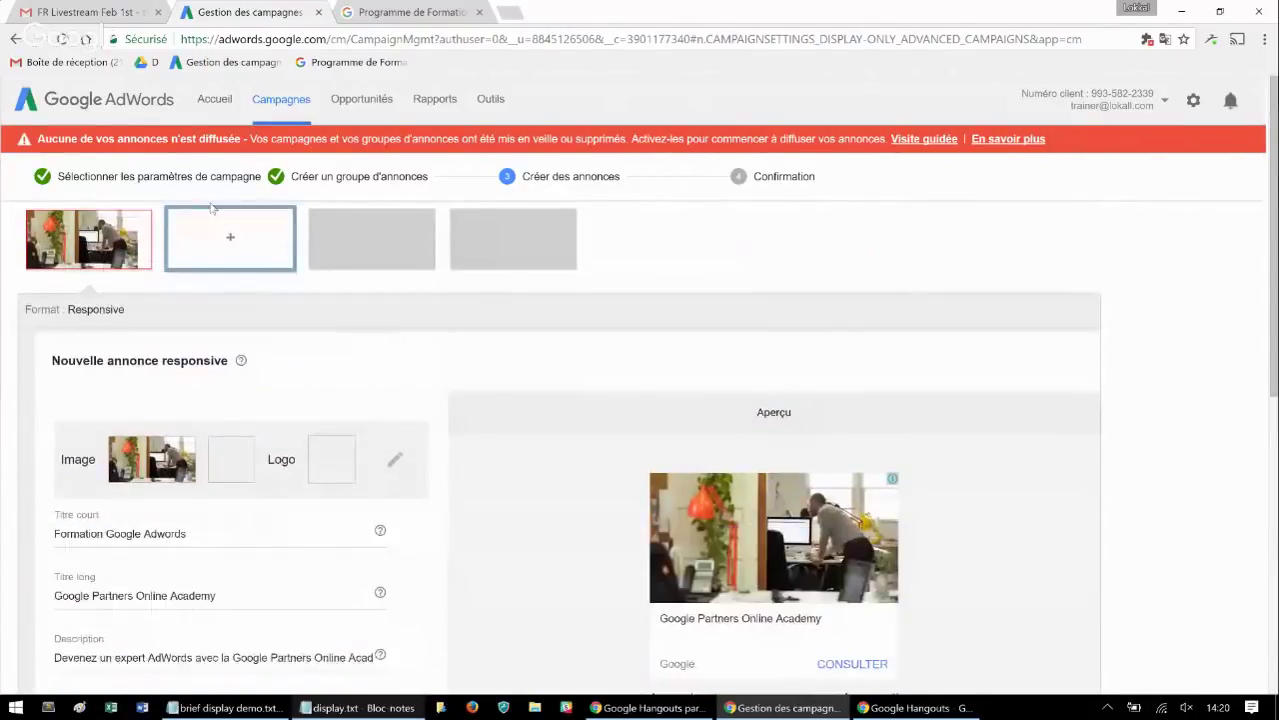
scroll(212, 208, down, 1)
scroll(253, 341, up, 2)
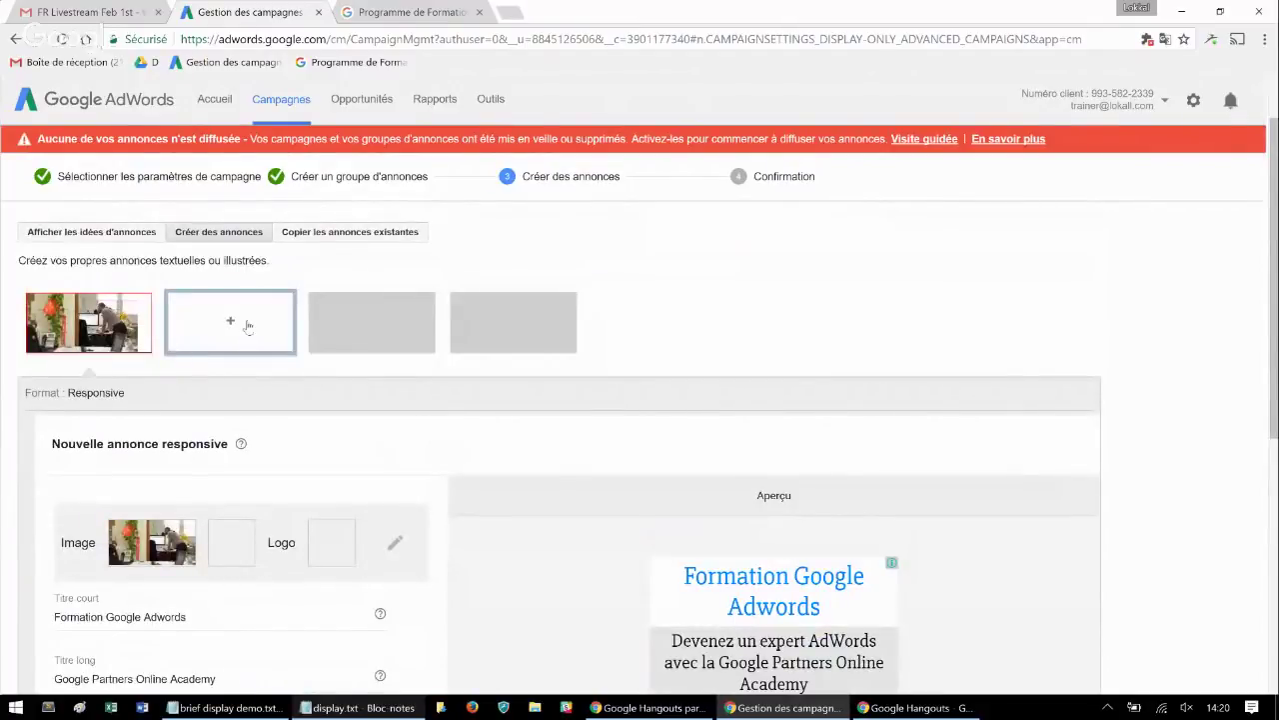
scroll(272, 413, down, 2)
scroll(272, 413, down, 4)
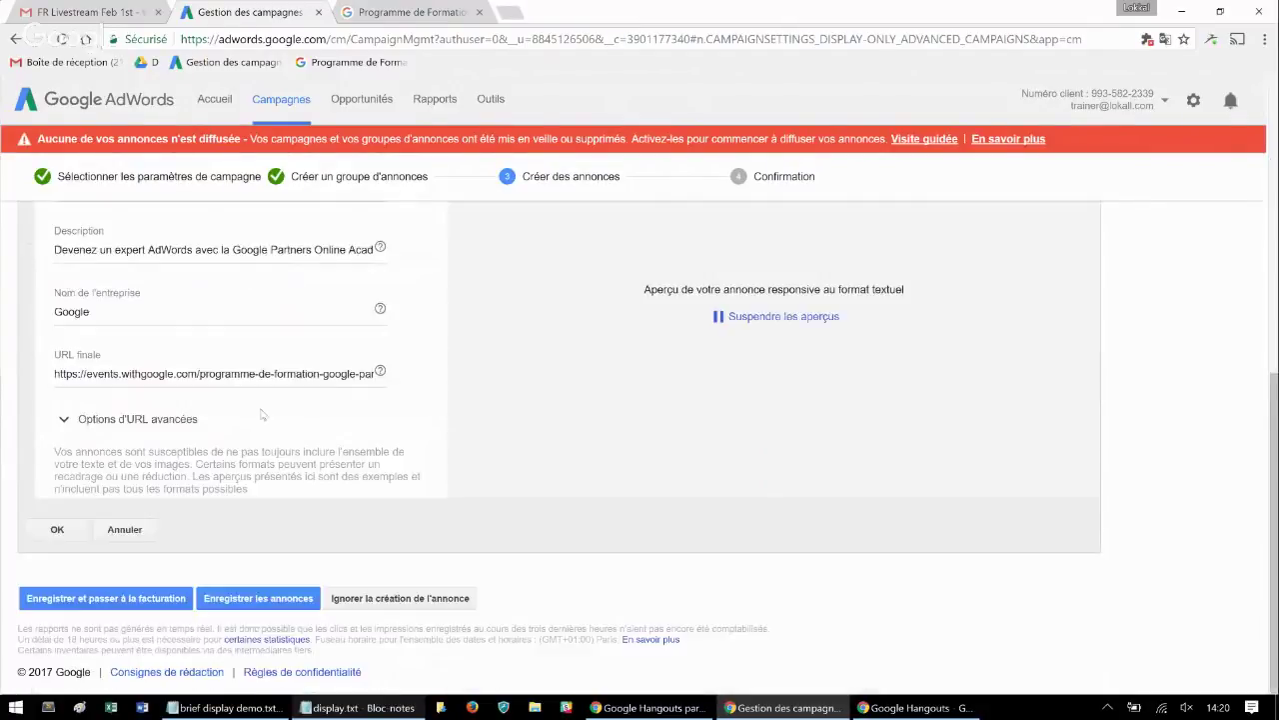
click(245, 599)
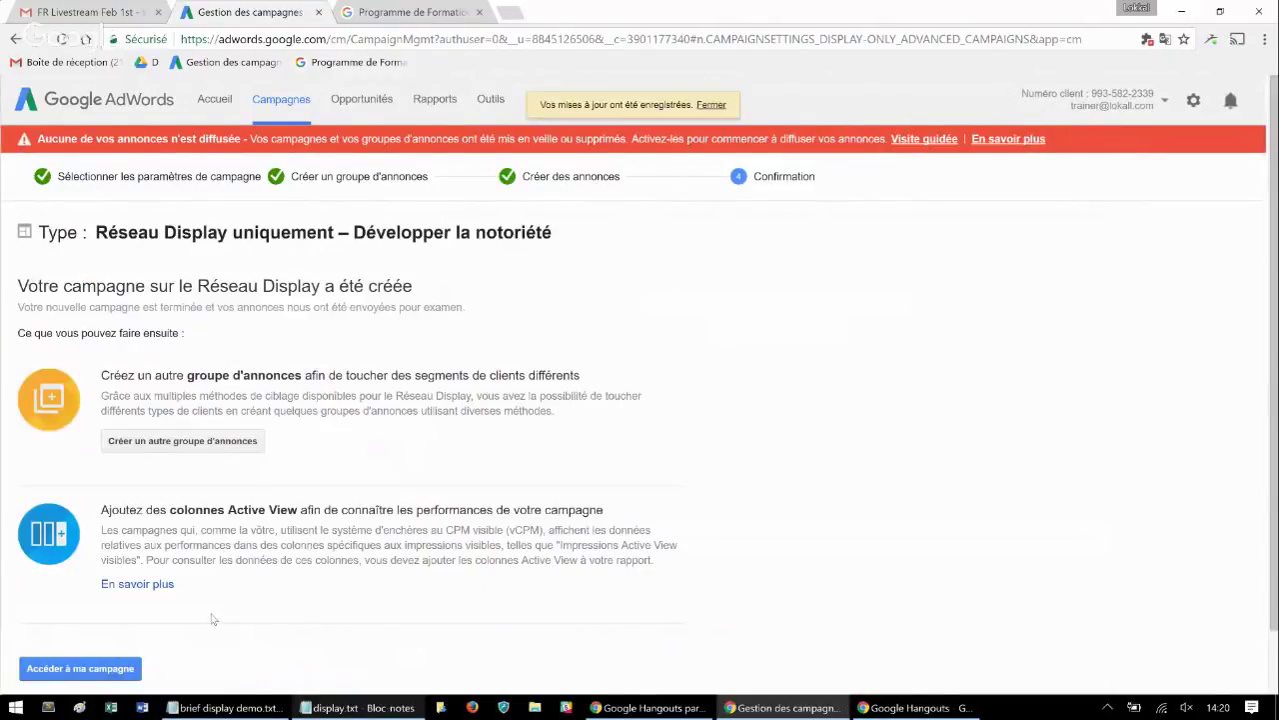
View the Display Notoriété campaign alongside the Branding campaign and bring up the overview of all campaigns
click(111, 671)
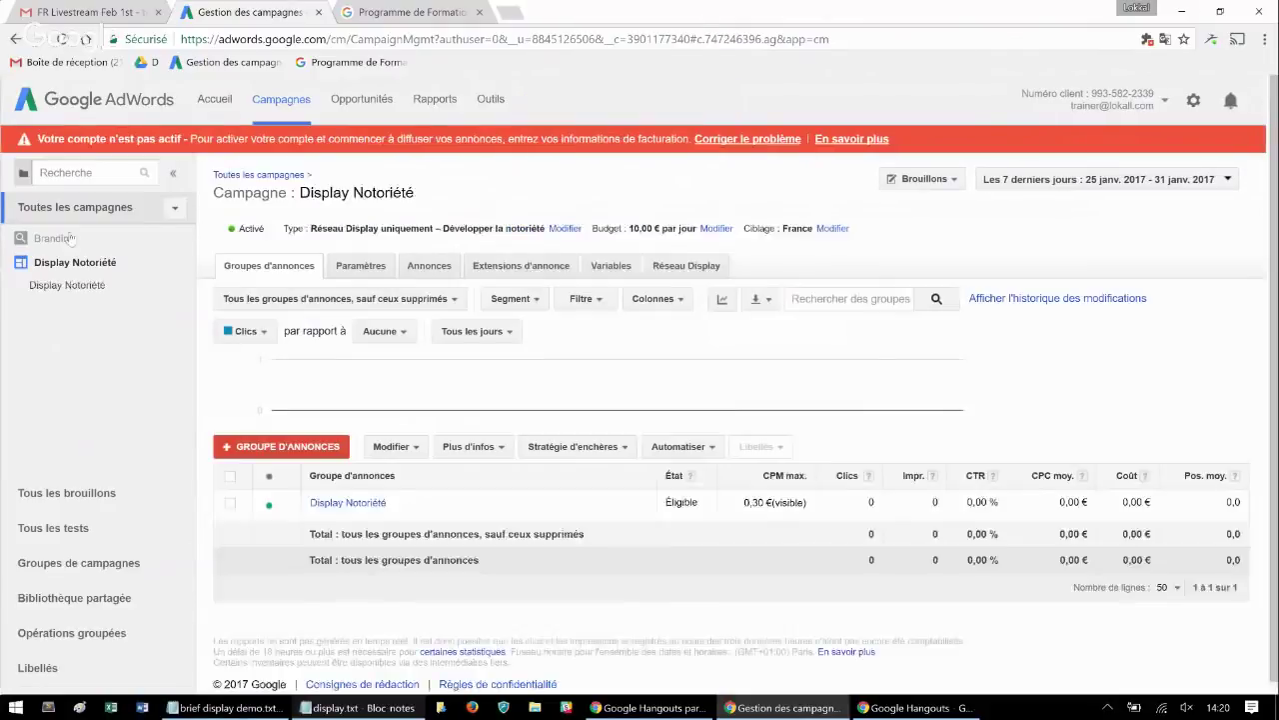
click(58, 238)
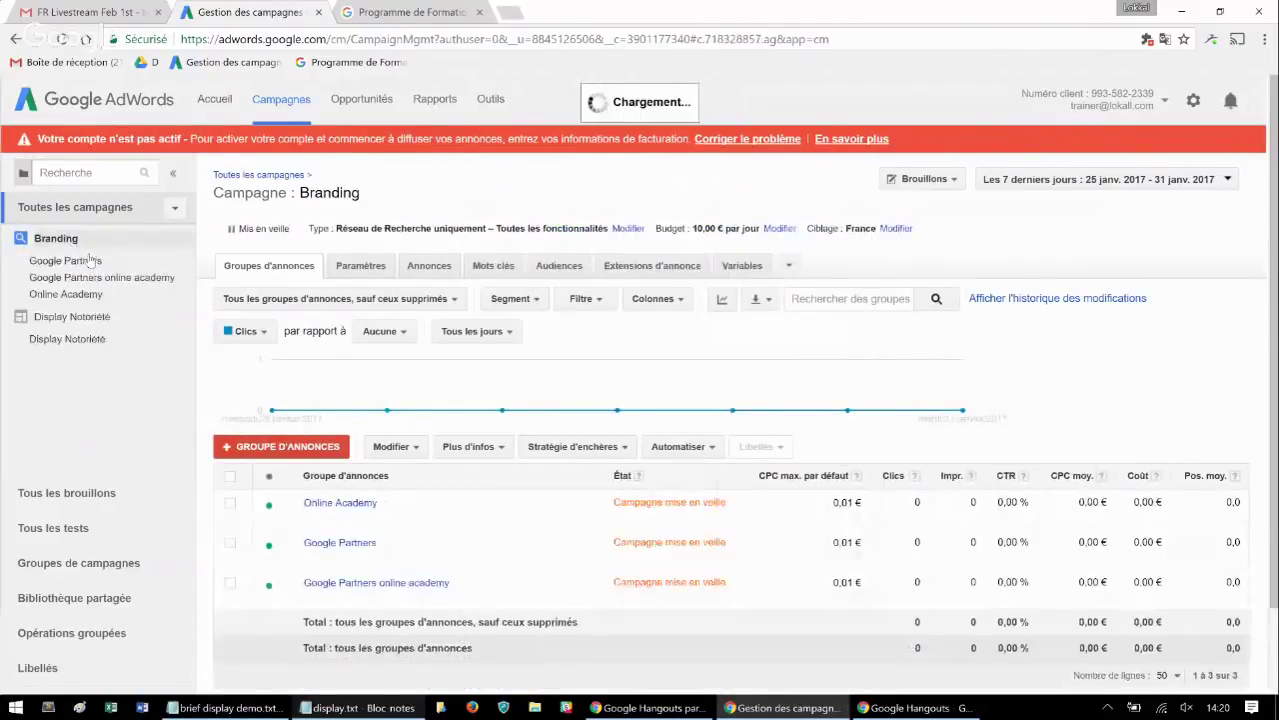
click(99, 321)
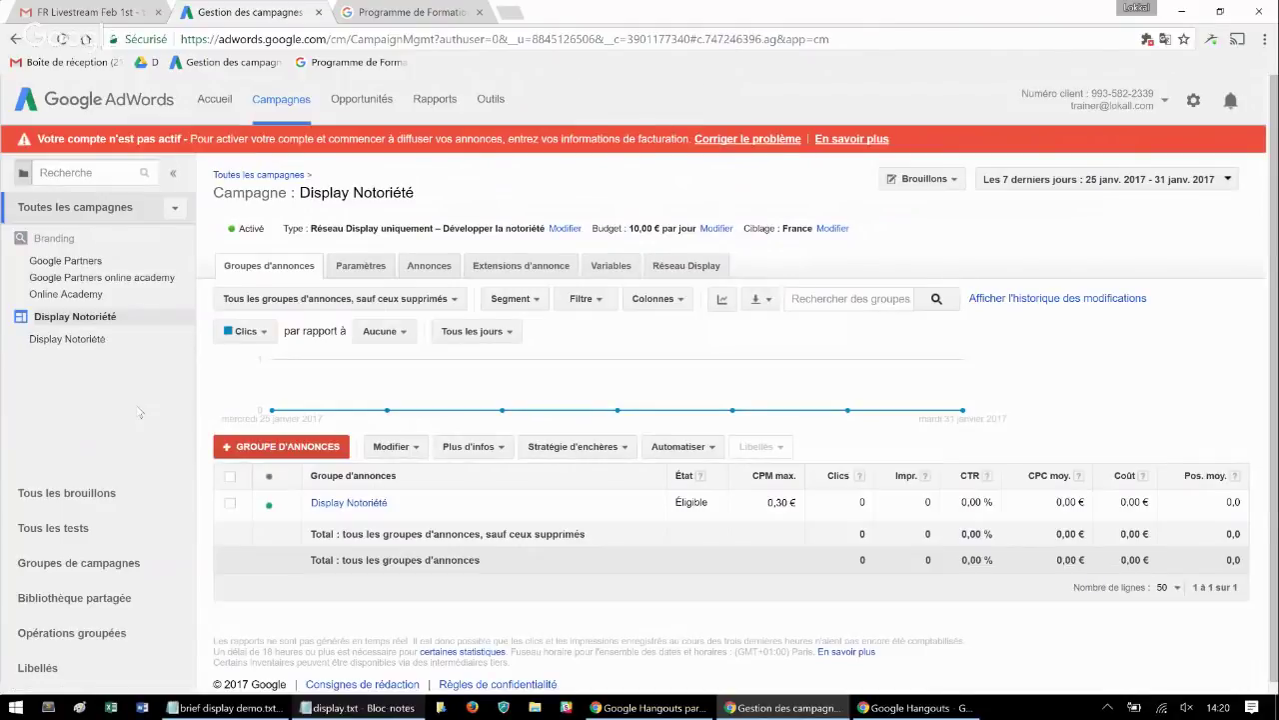
click(75, 208)
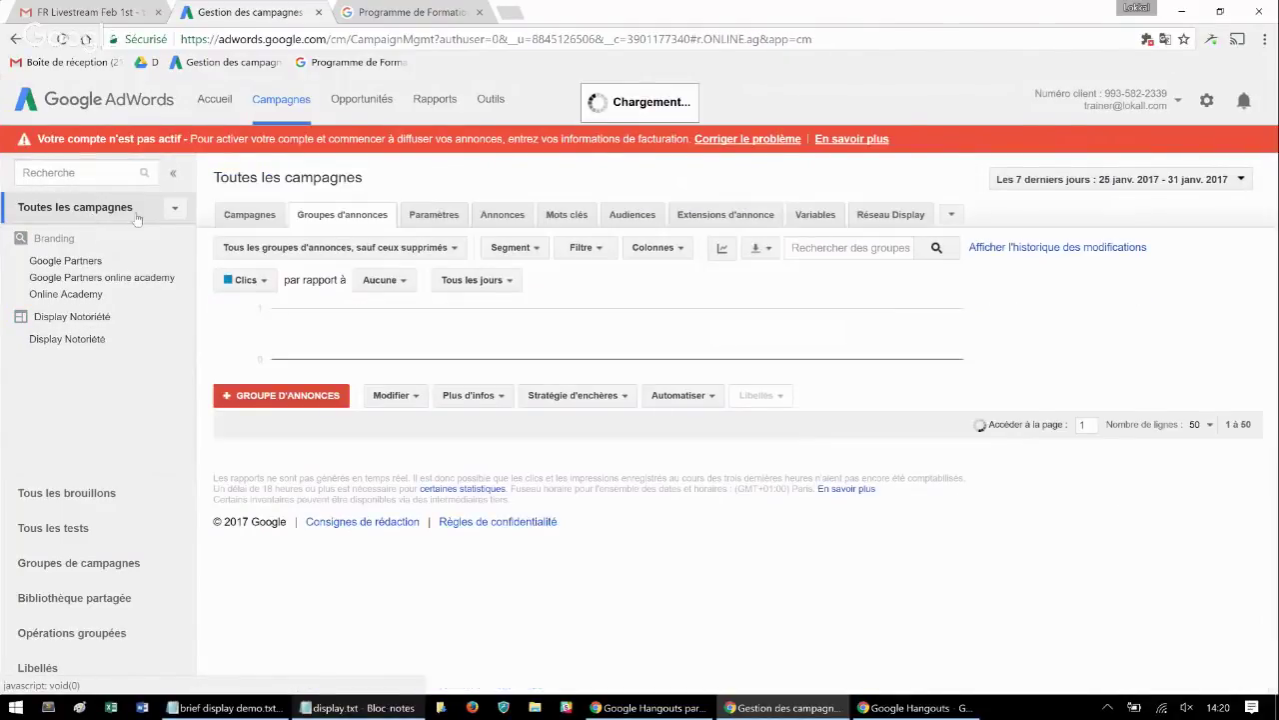
click(251, 216)
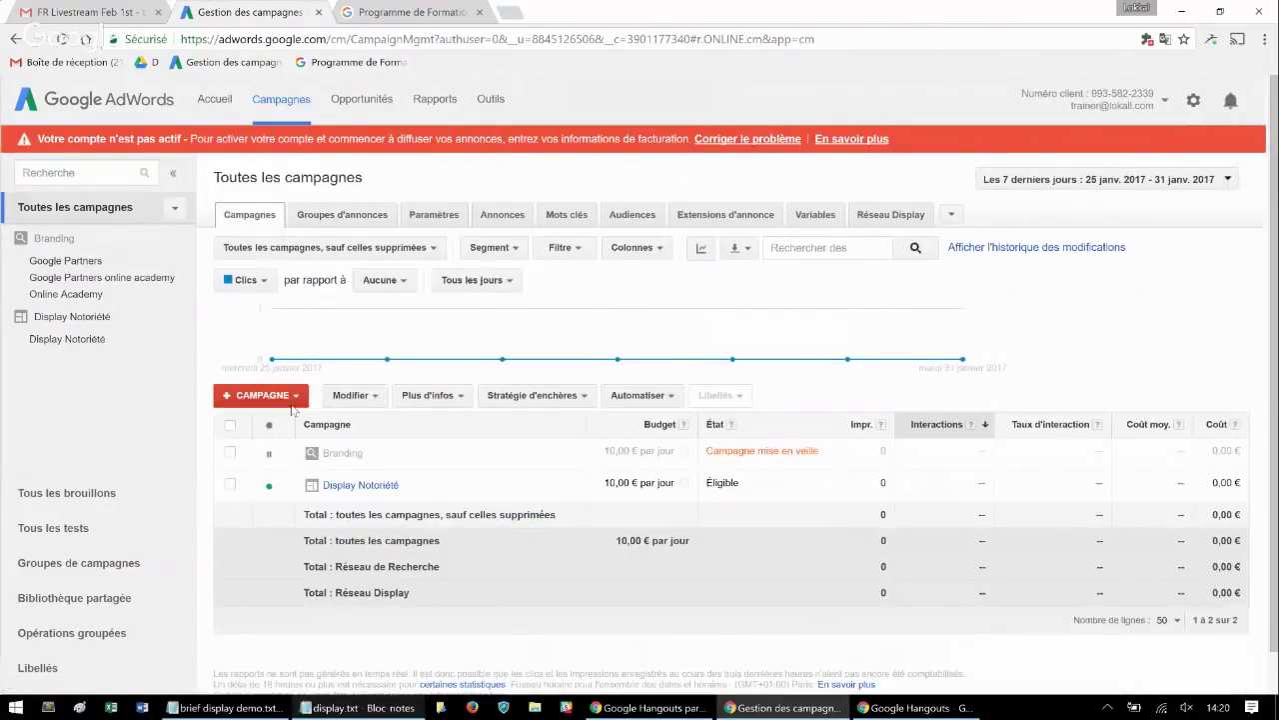
Start a new "Réseau Display uniquement" campaign with the marketing objective "Effectuer une action sur votre site Web" under "Inciter à l'action"
click(265, 395)
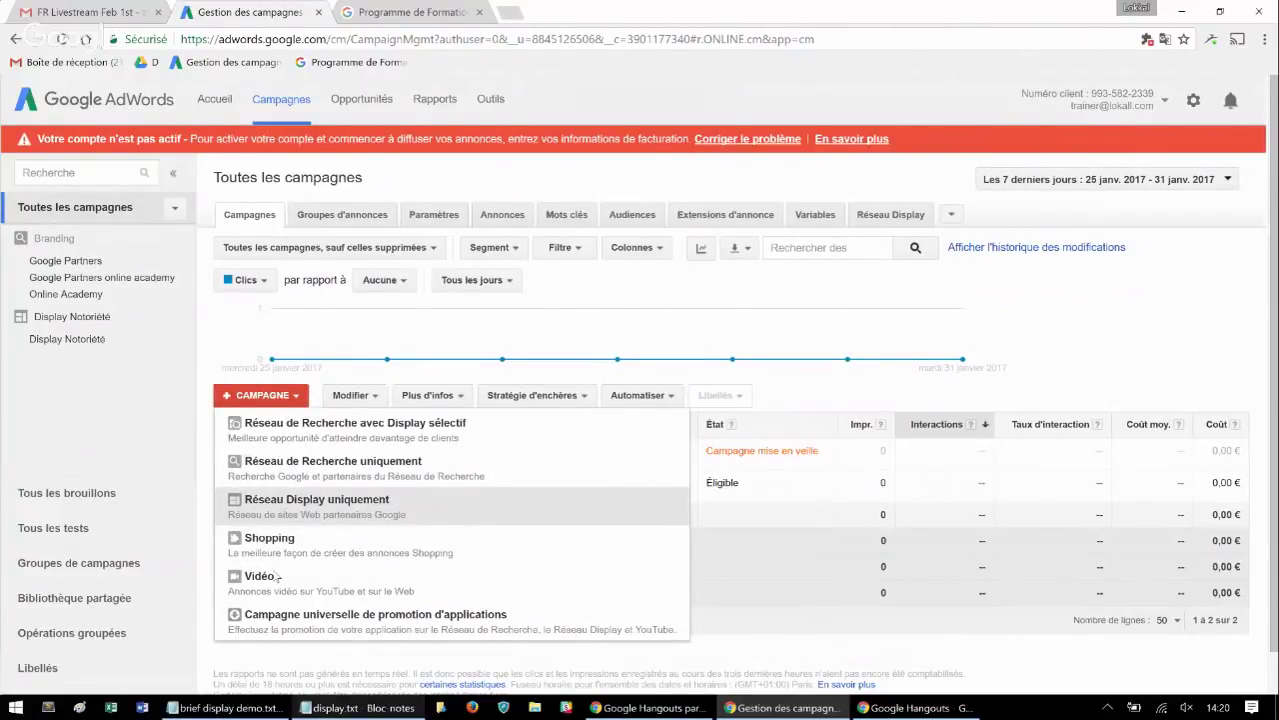
click(304, 513)
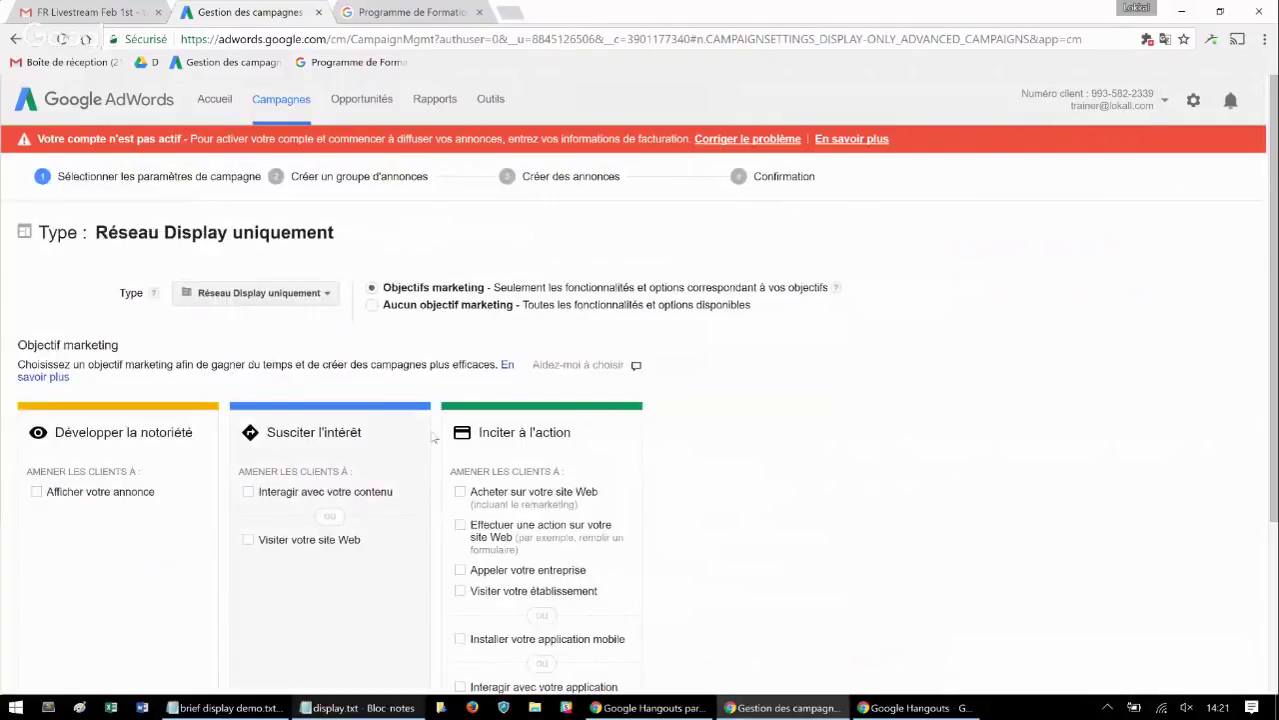
scroll(435, 436, down, 2)
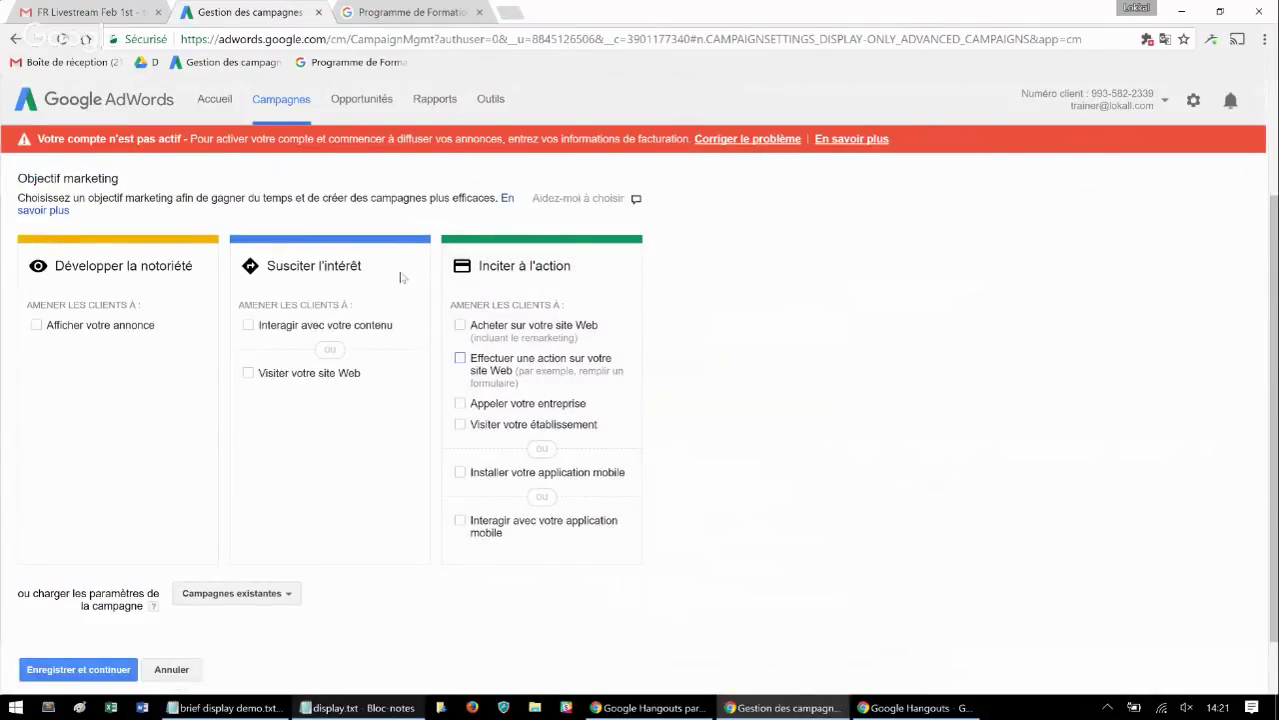
click(499, 101)
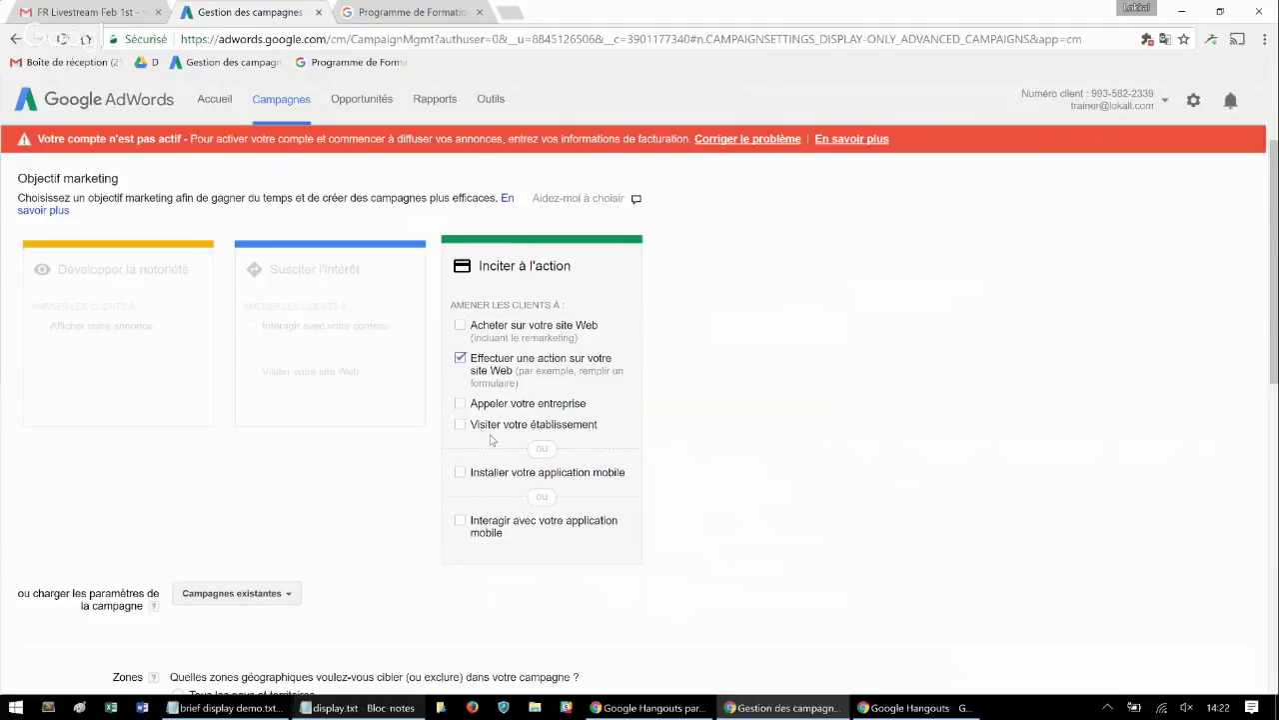
Examine the targeted zone France on the advanced location search map and leave it without saving
scroll(297, 505, down, 2)
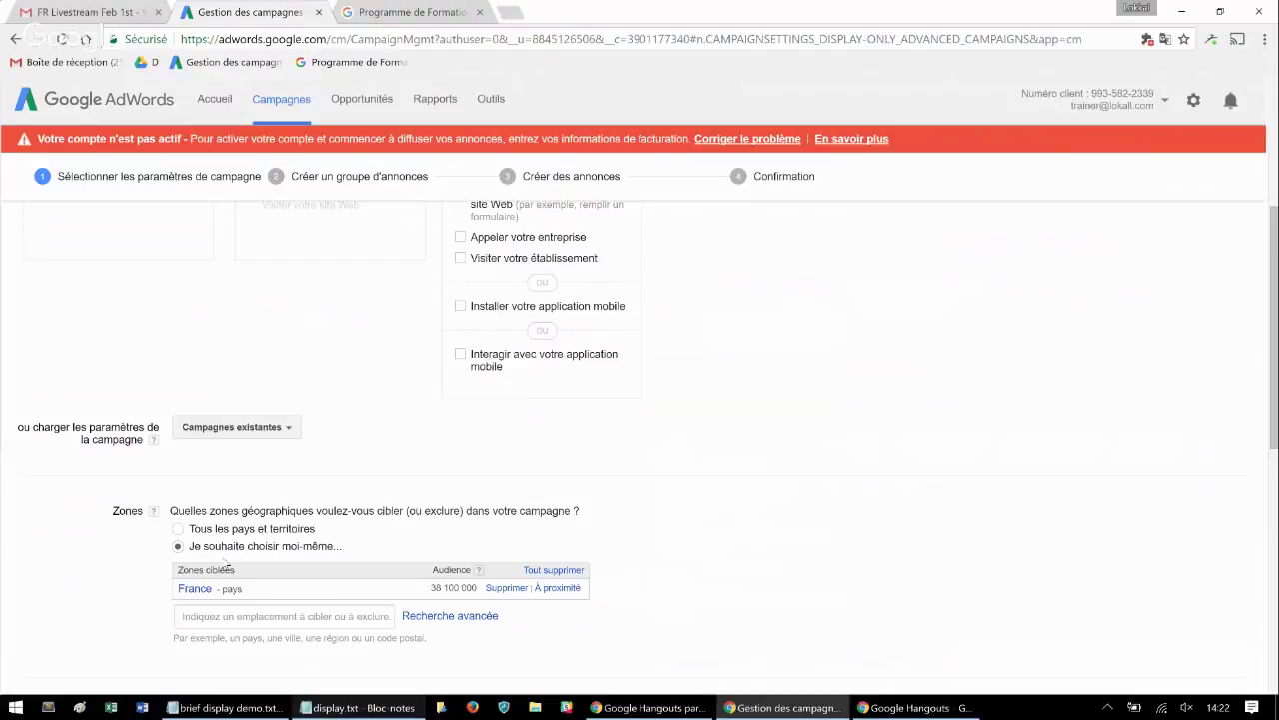
scroll(228, 565, down, 2)
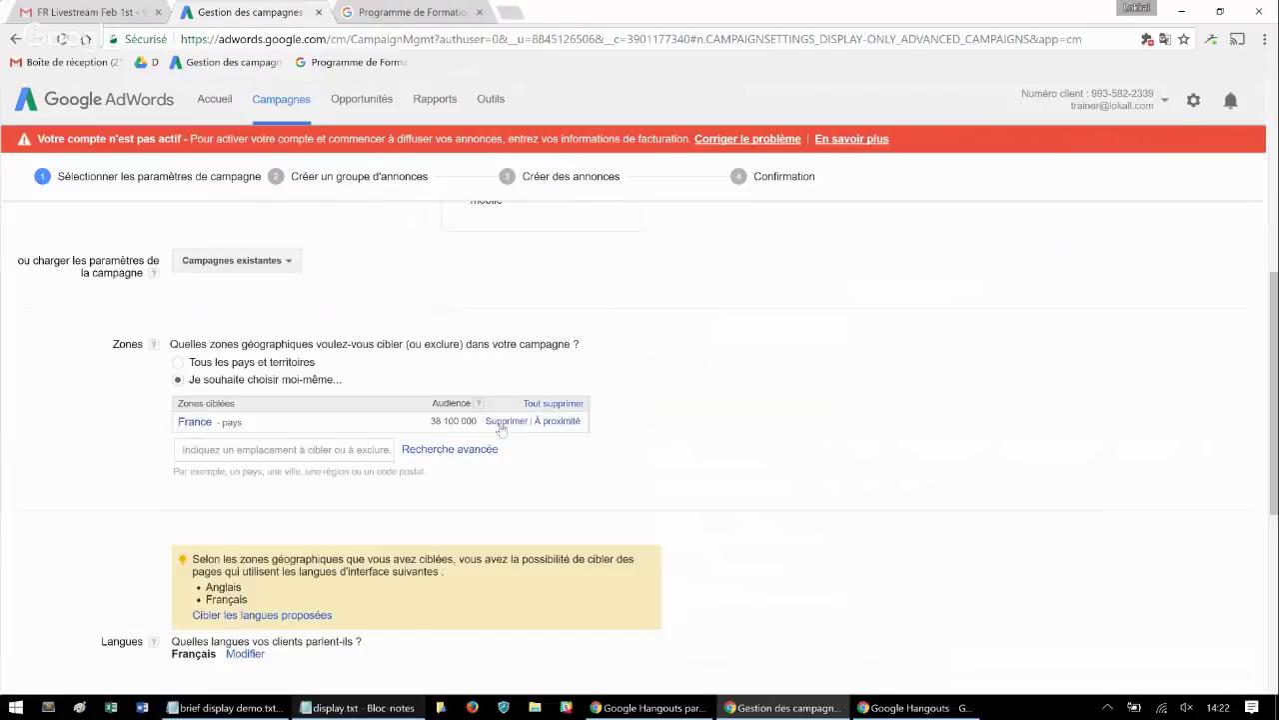
click(441, 452)
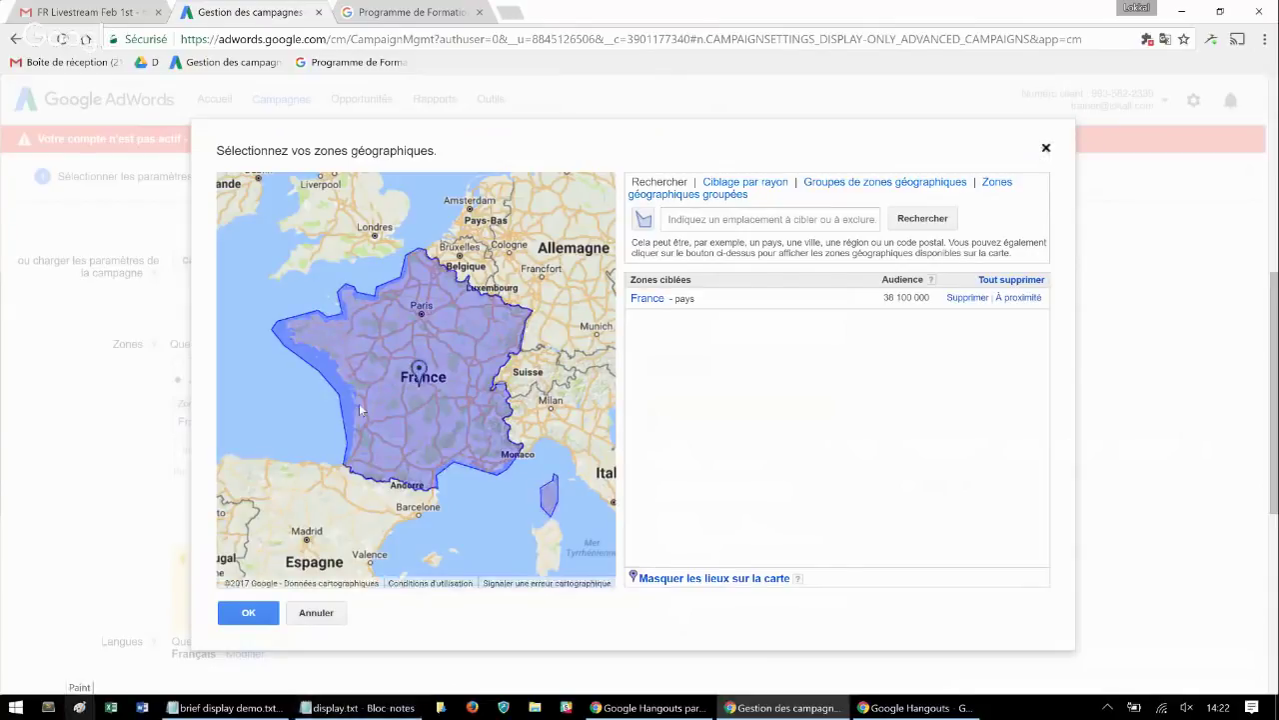
click(316, 613)
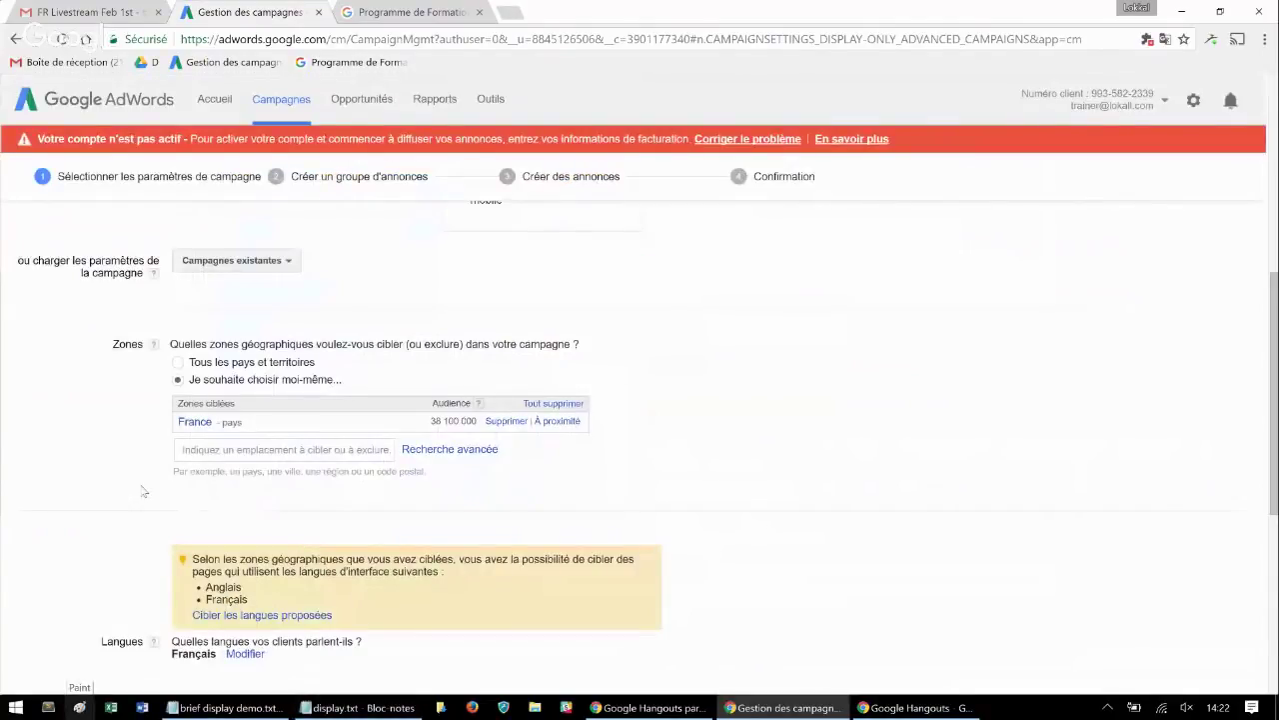
Choose the manual CPC bidding strategy "Enchères au CPC manuelles" and set the budget to €10 per day
scroll(143, 491, down, 2)
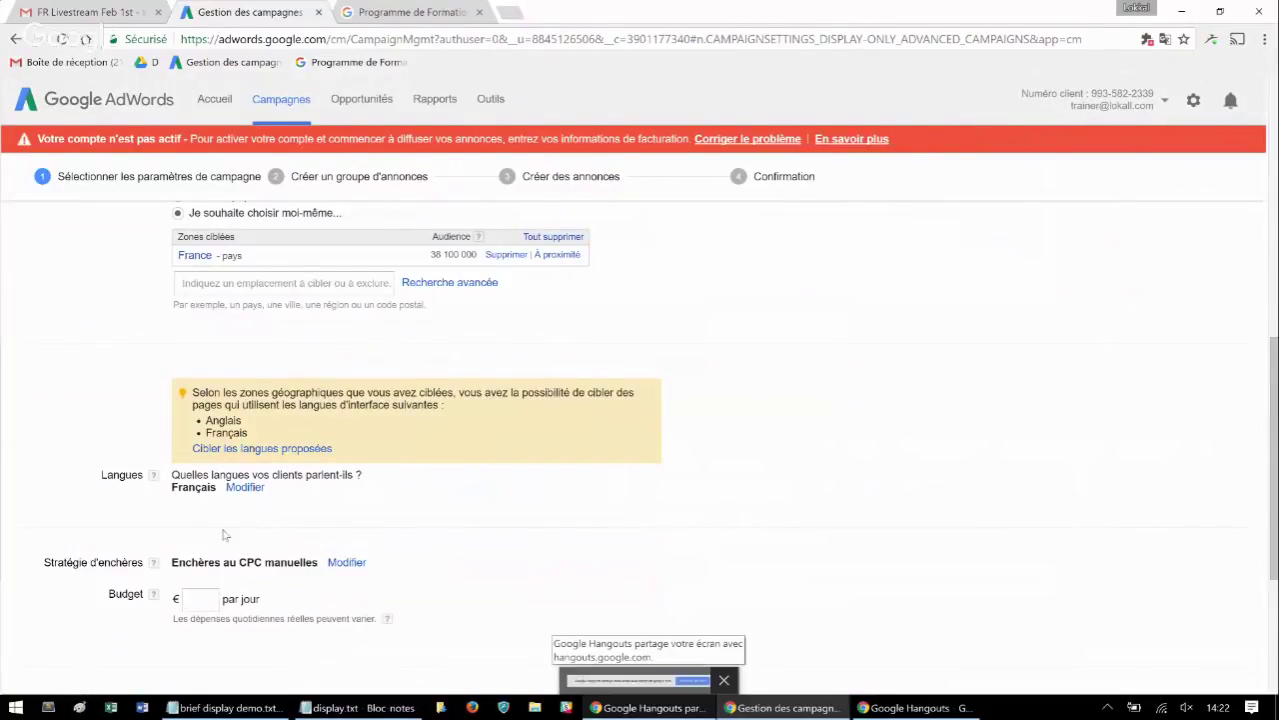
scroll(261, 530, down, 3)
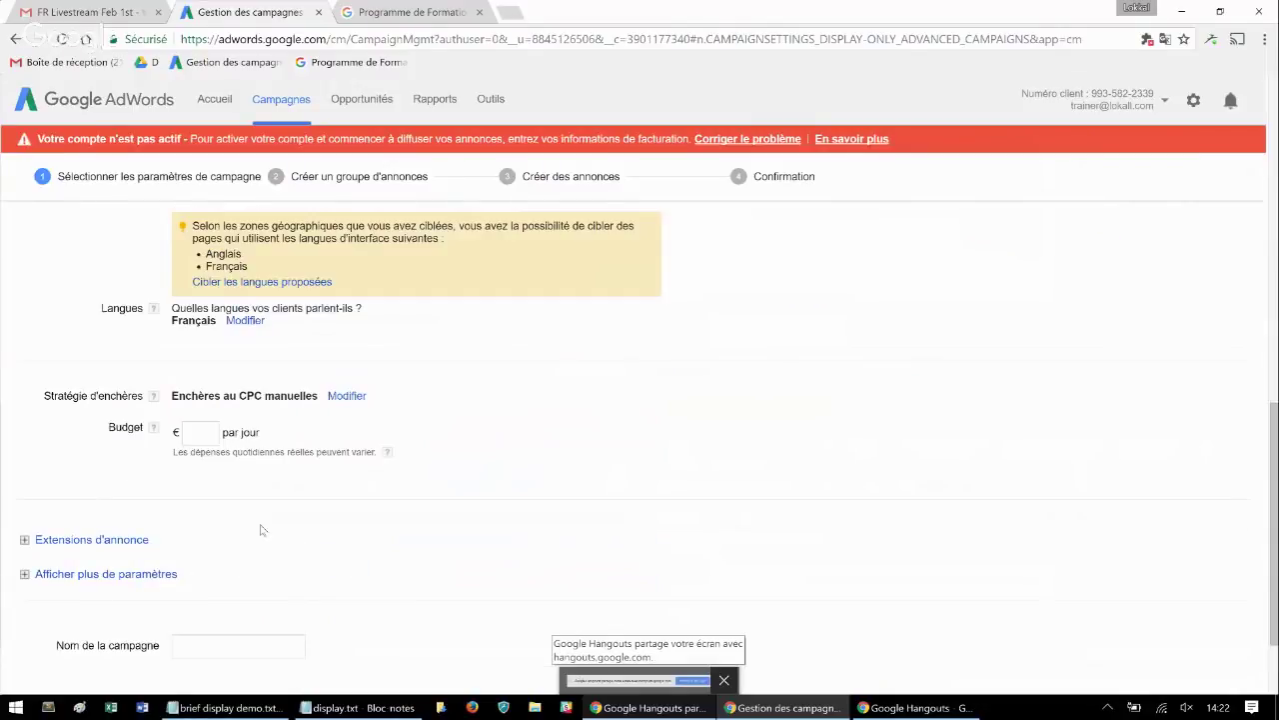
click(347, 396)
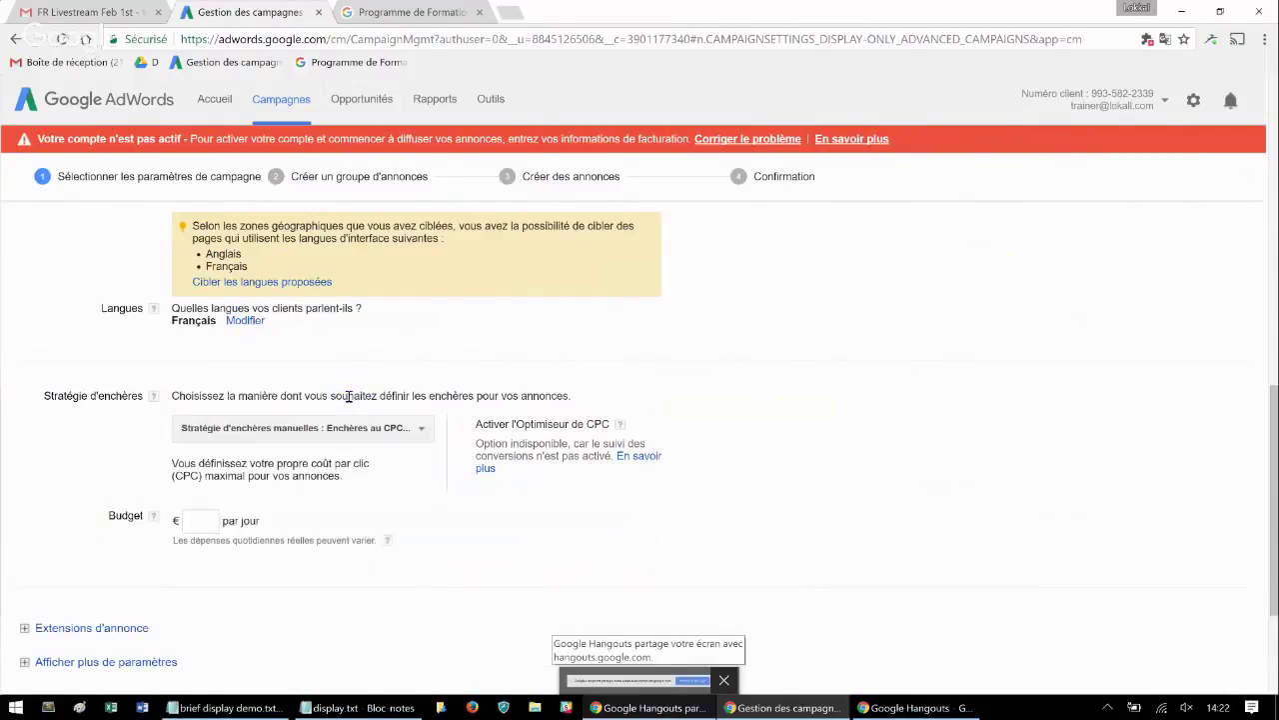
click(330, 428)
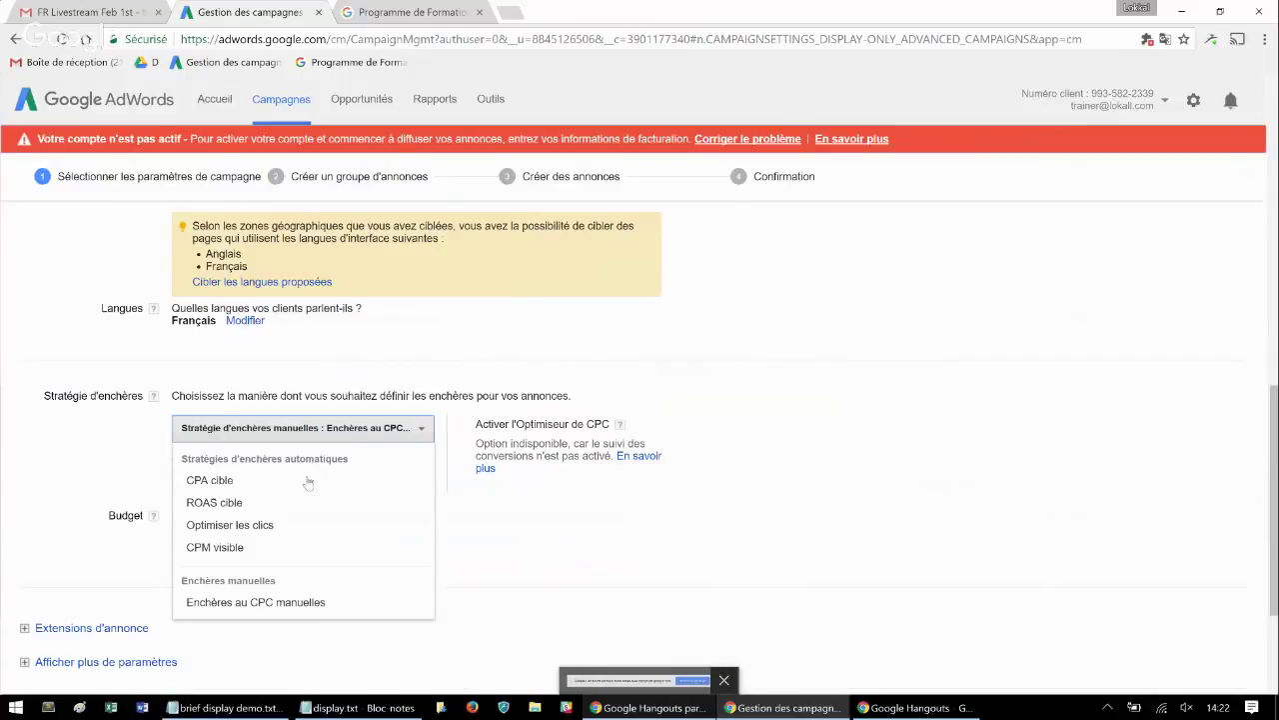
mouse_move(314, 494)
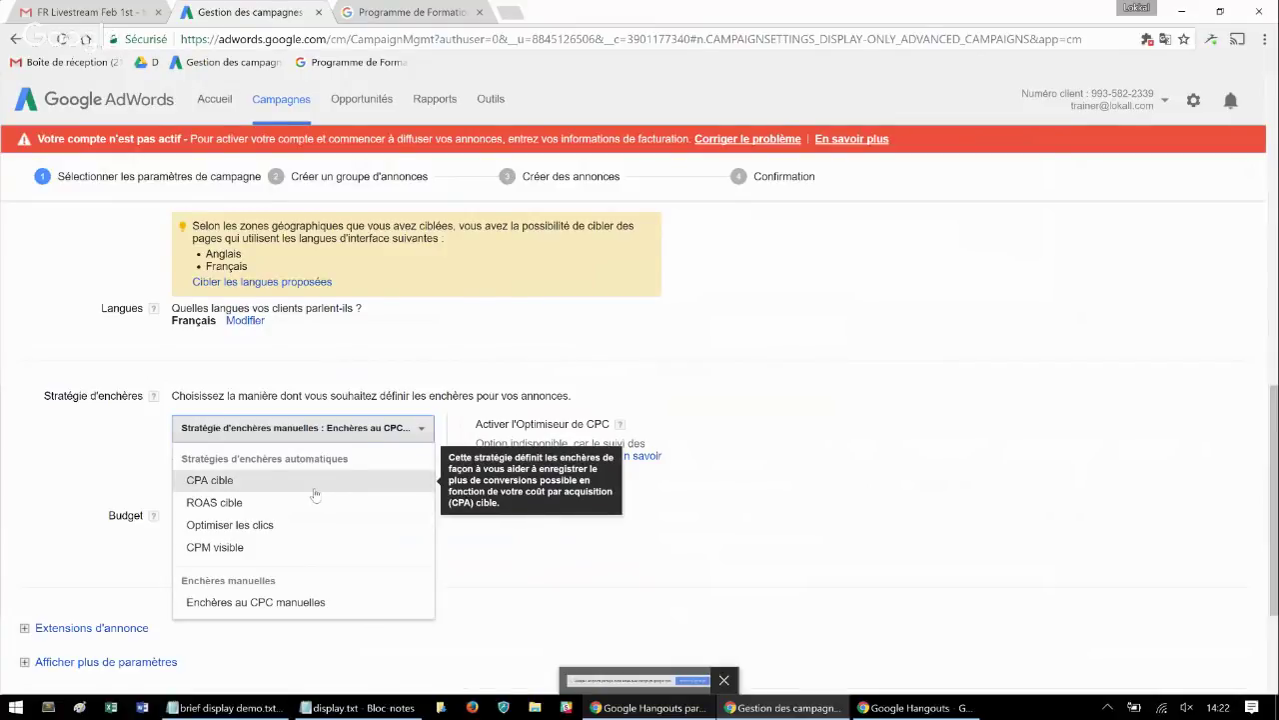
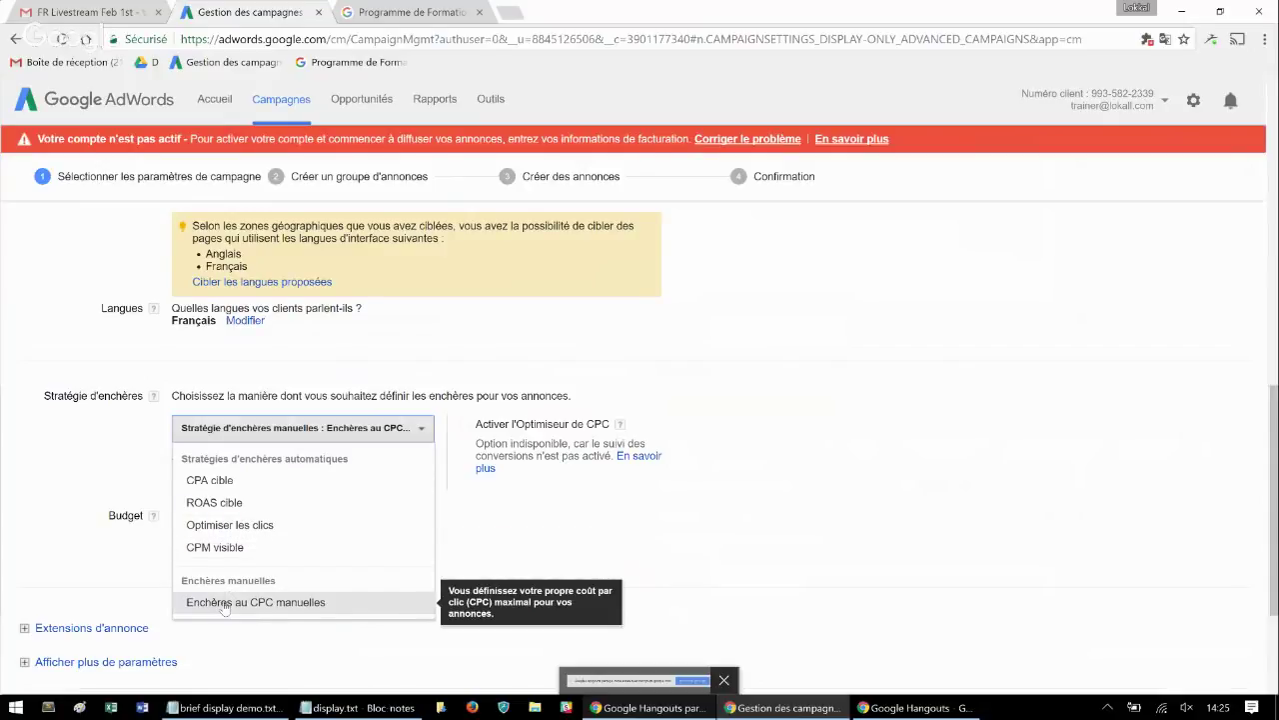
click(224, 603)
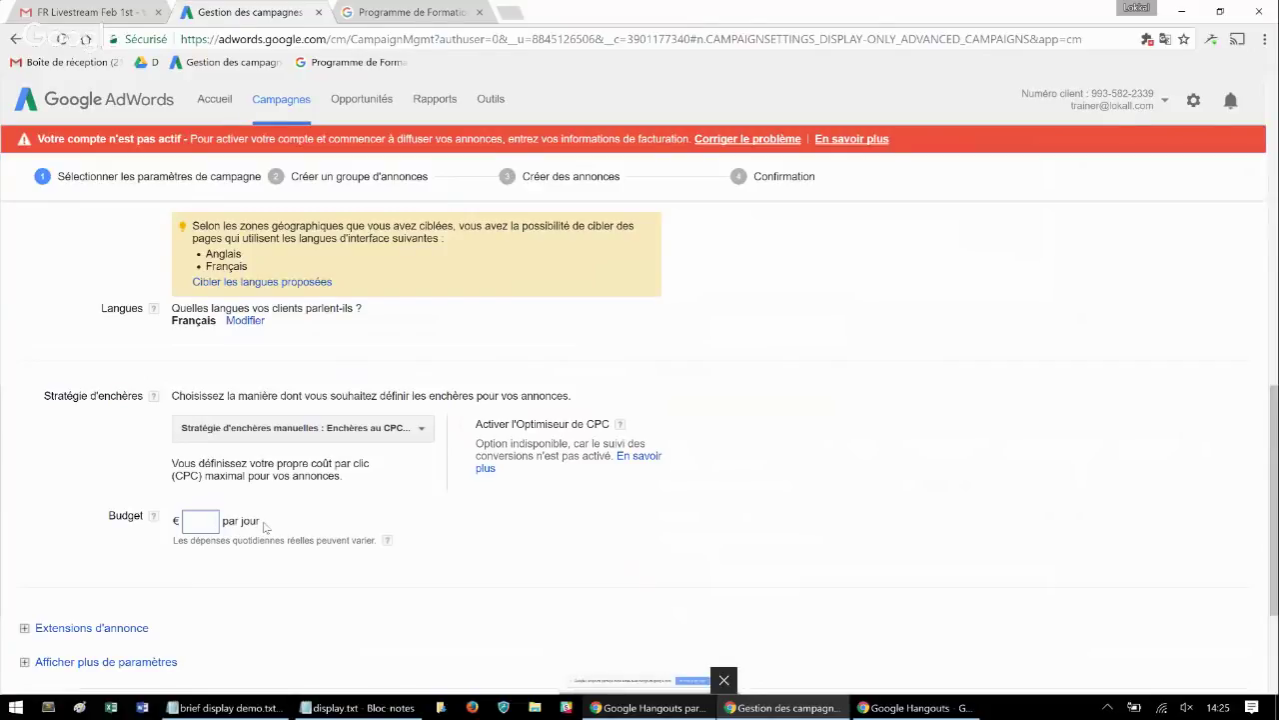
text(10)
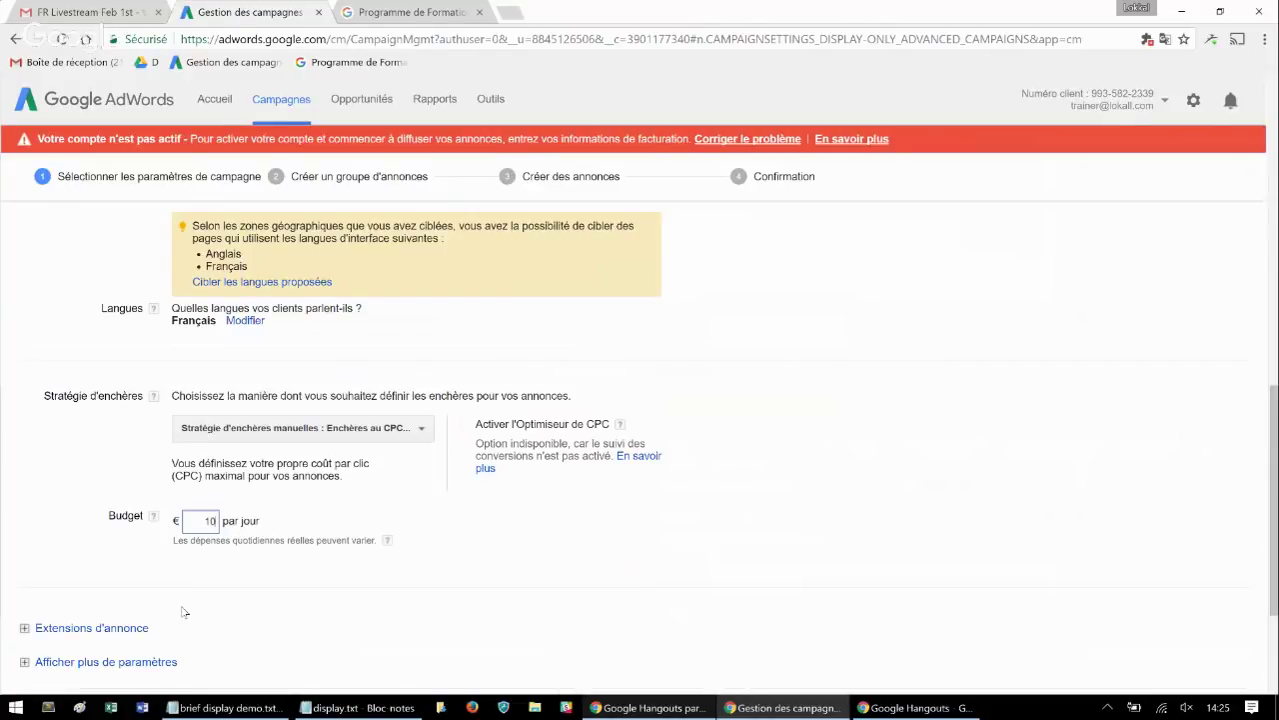
Expand the ad extensions settings and examine the location and call extension options
click(115, 631)
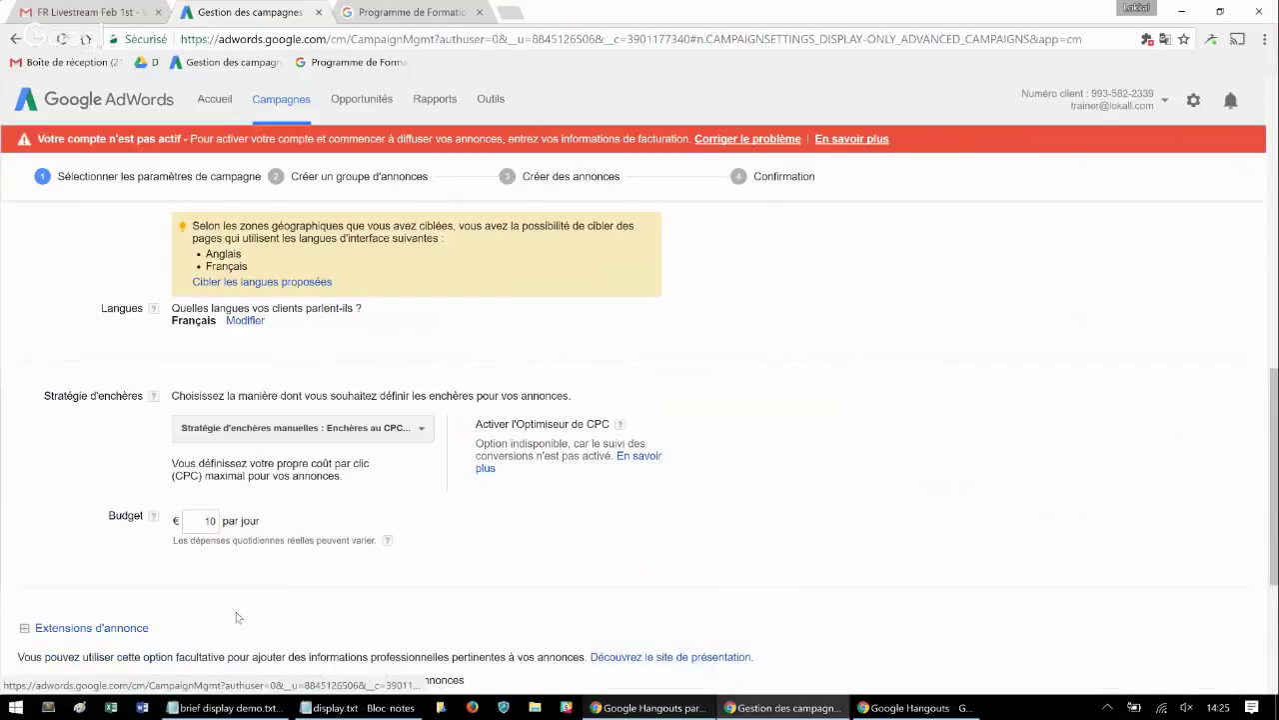
scroll(238, 618, down, 2)
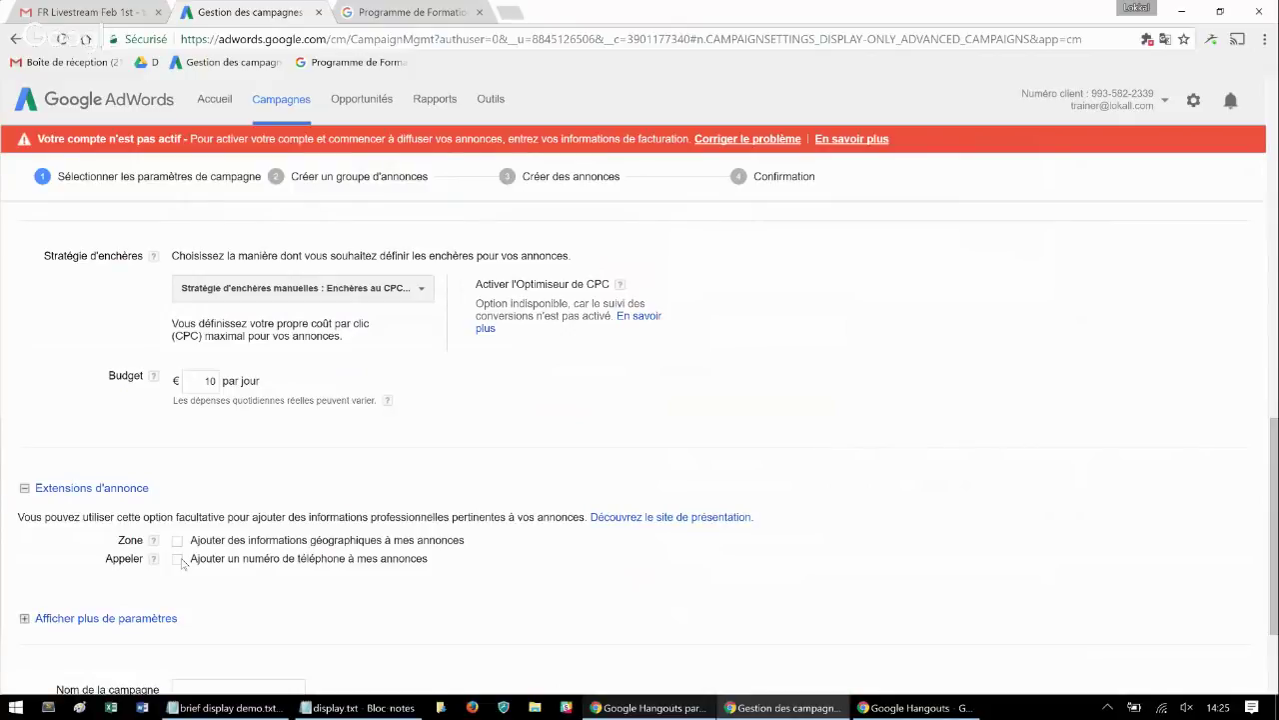
scroll(170, 584, down, 1)
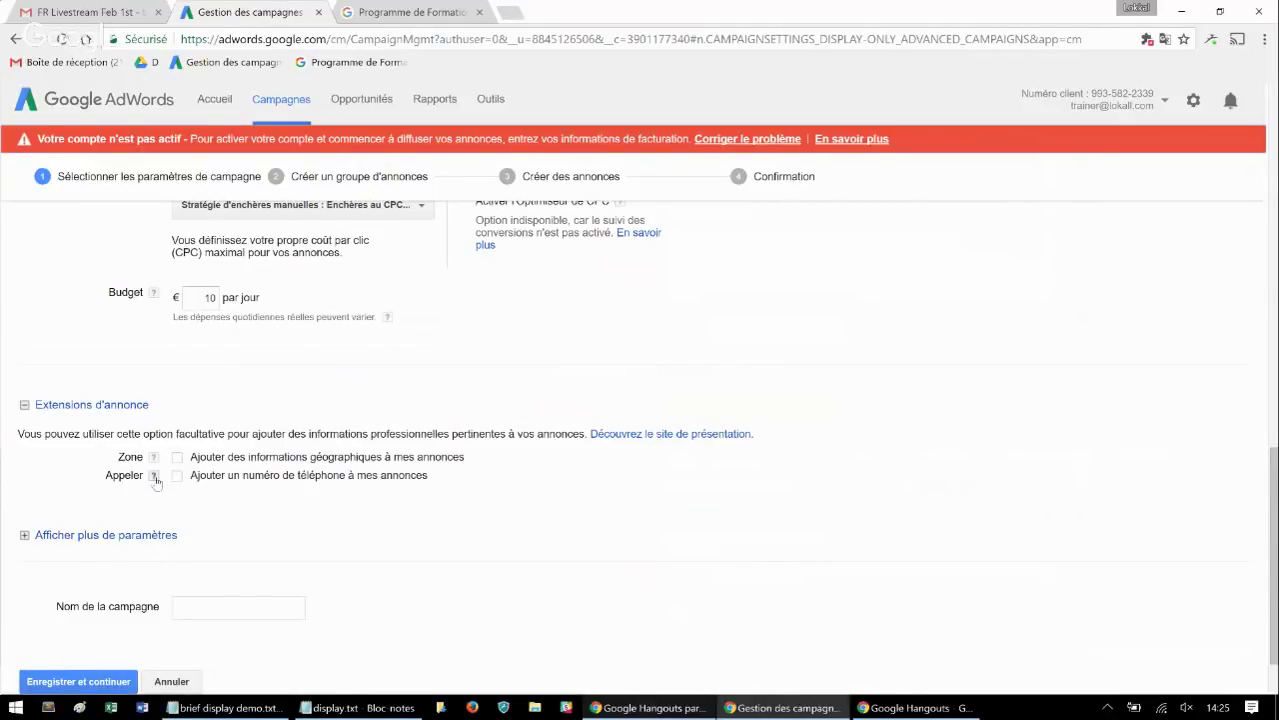
click(245, 608)
Expand the additional campaign settings and set the delivery mode to "Accéléré", comparing it with "Standard"
click(147, 537)
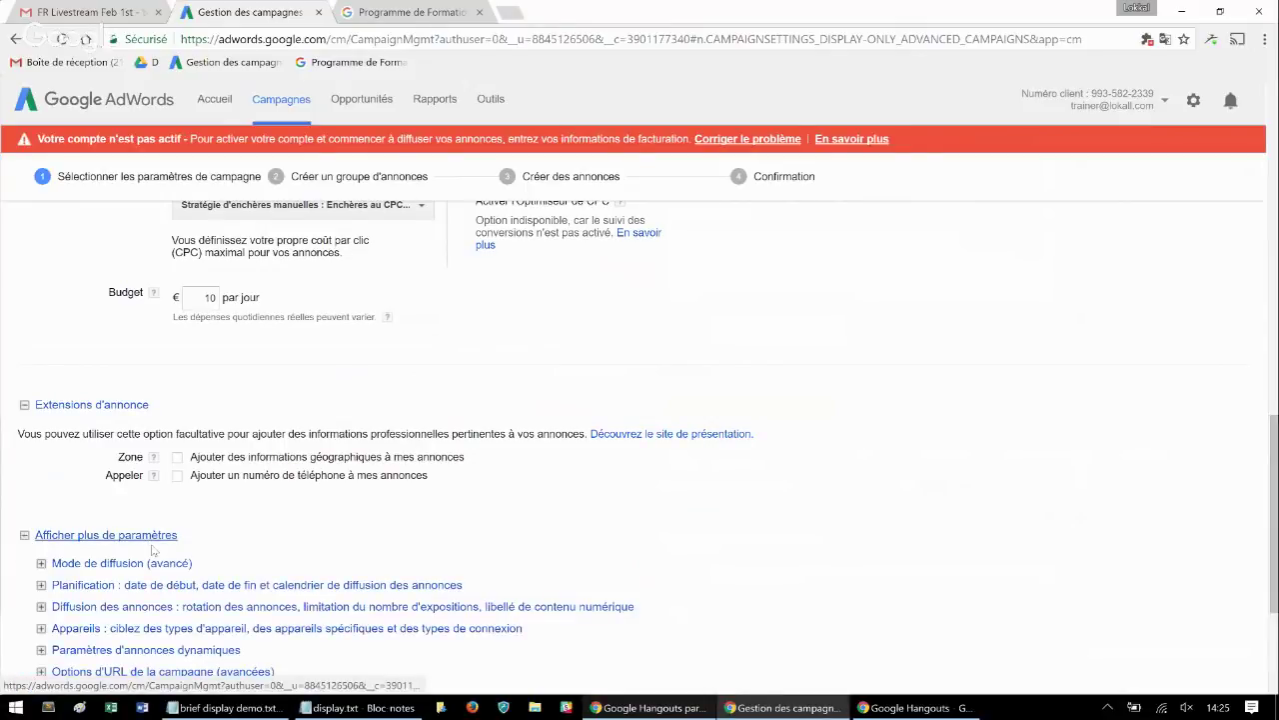
scroll(150, 555, down, 1)
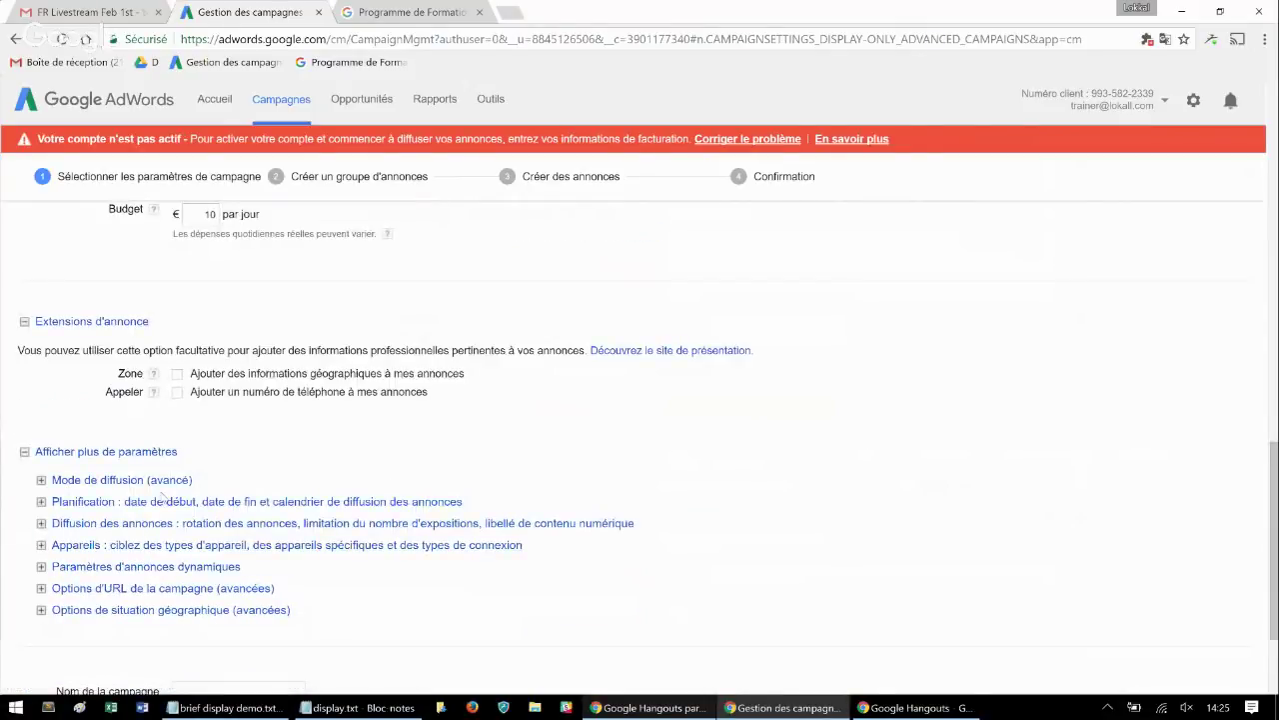
click(154, 482)
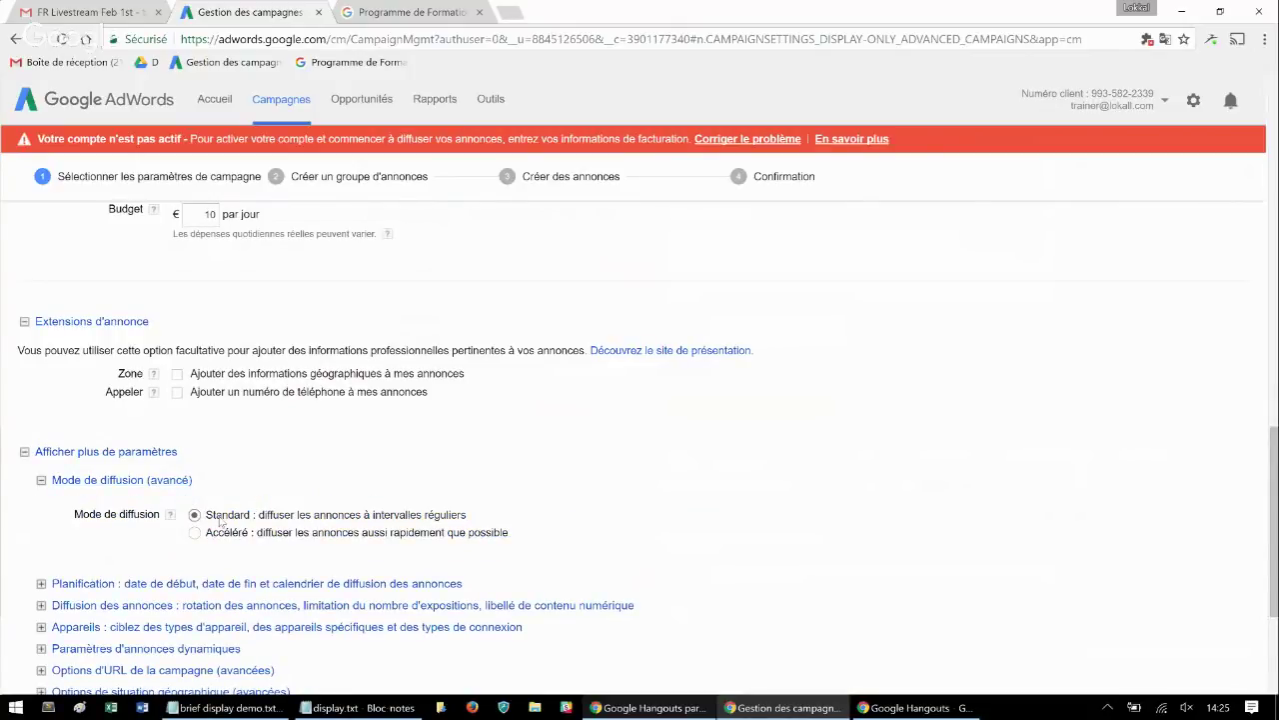
click(245, 533)
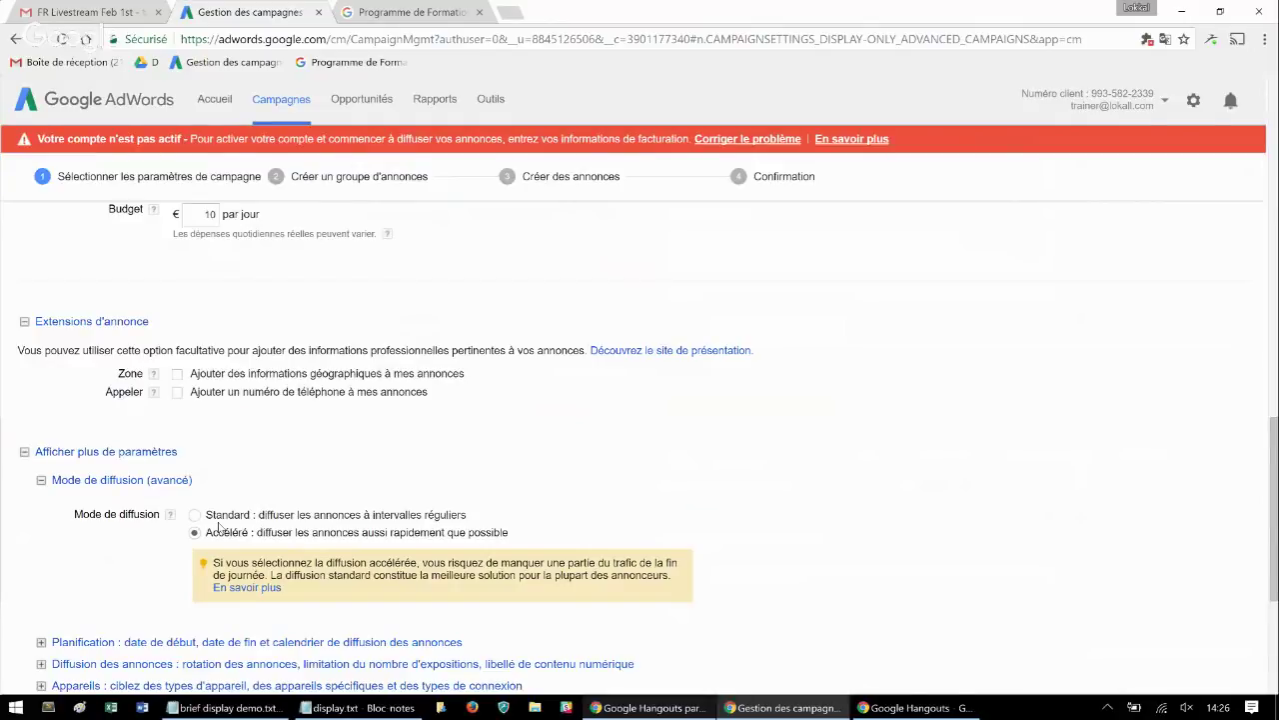
click(195, 515)
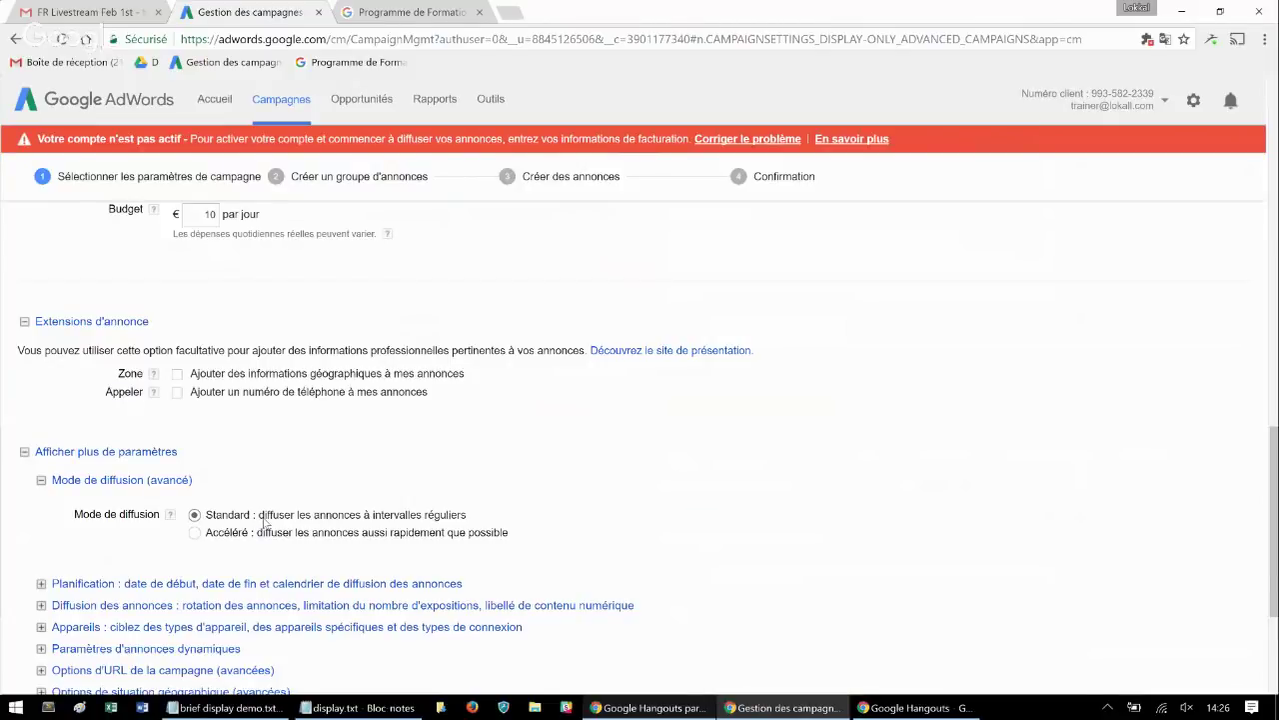
click(194, 533)
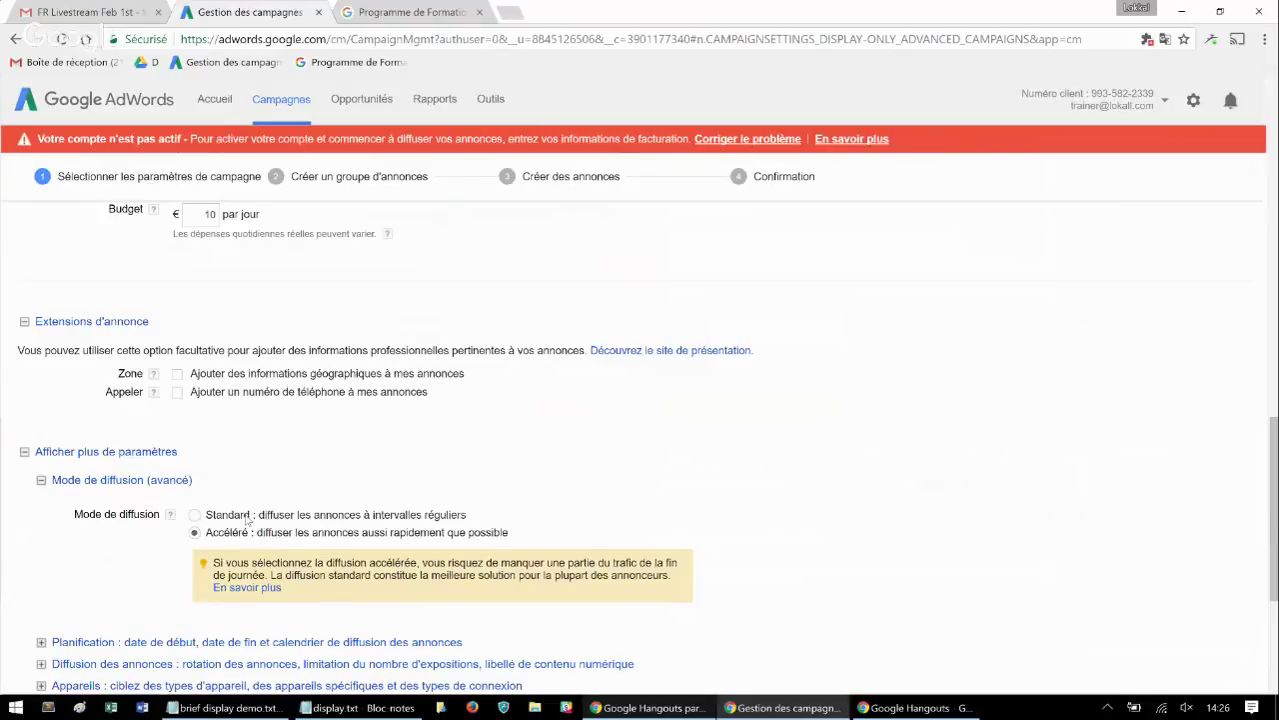
Examine the campaign's start date, end date and weekly ad schedule settings
scroll(155, 460, down, 2)
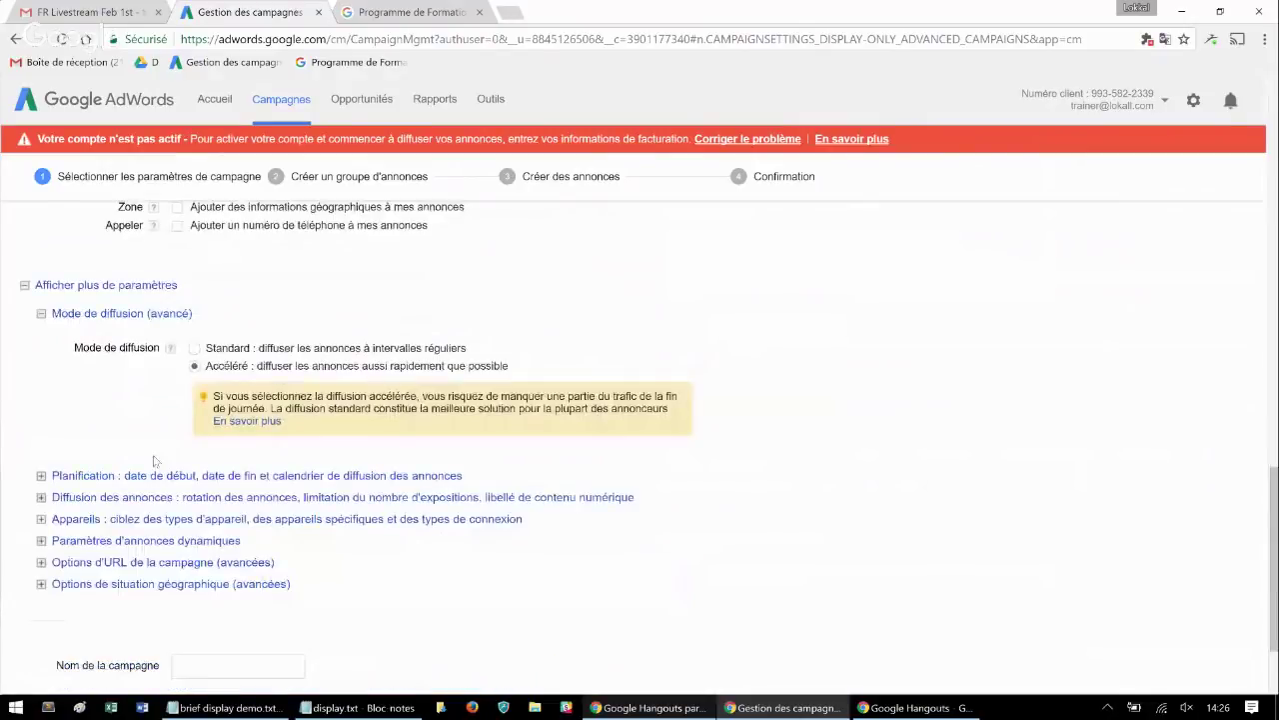
click(103, 477)
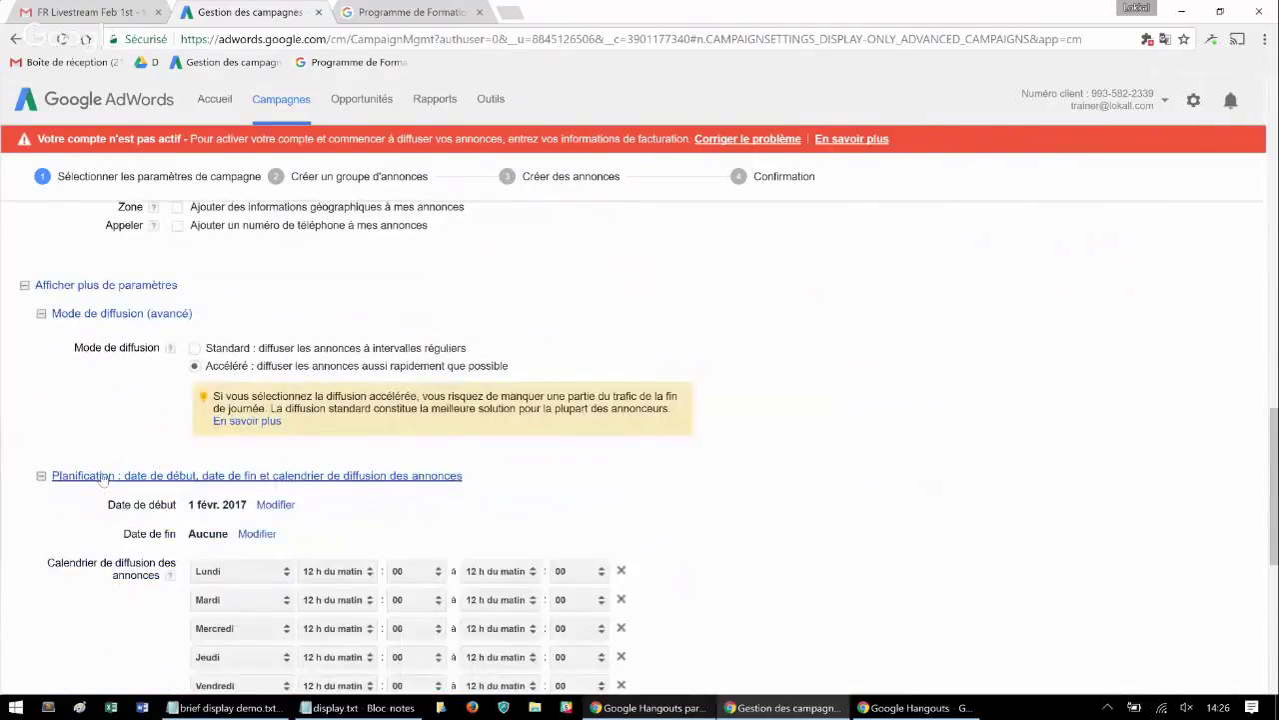
scroll(110, 460, down, 3)
scroll(122, 402, down, 2)
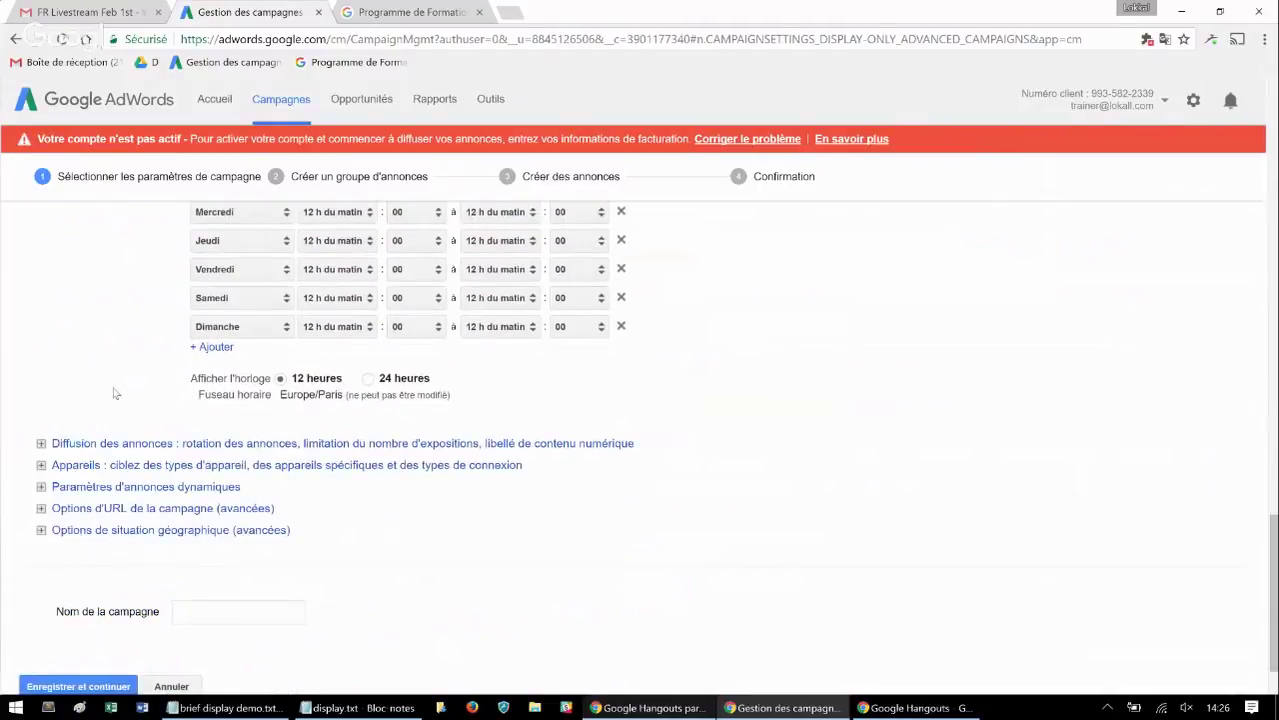
Expand the ad delivery settings and examine the available ad rotation options
click(112, 444)
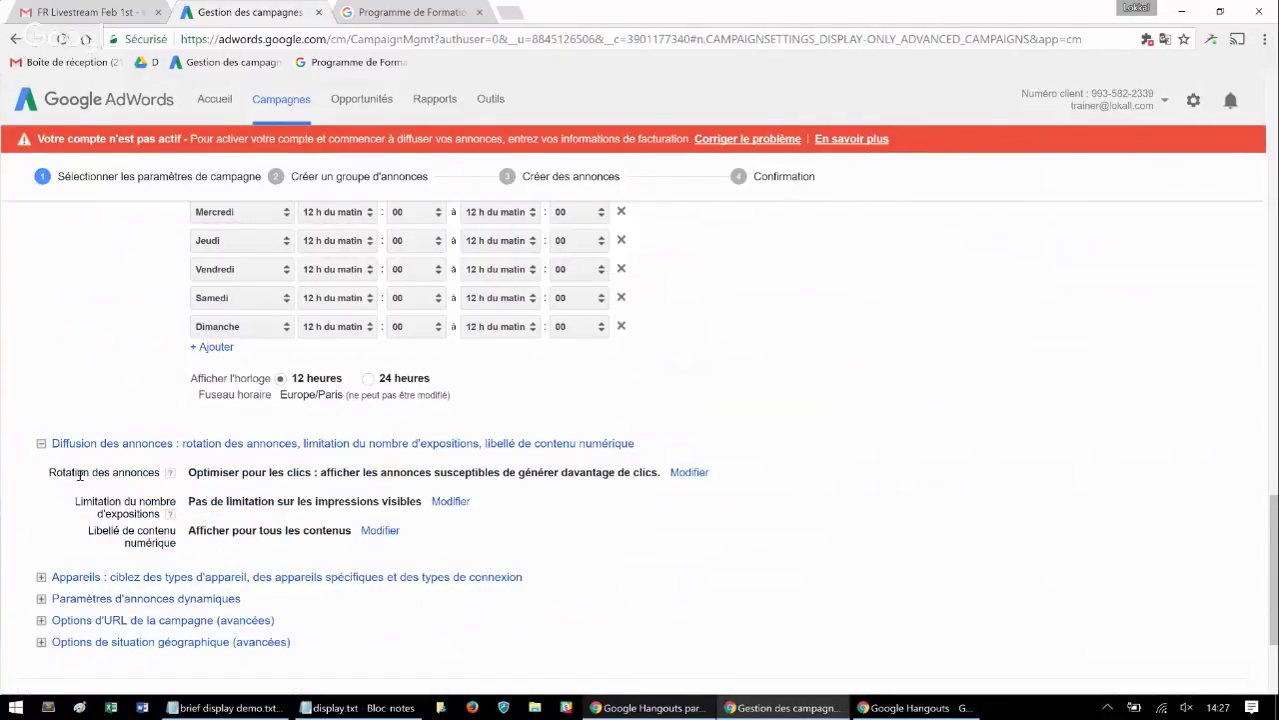
click(689, 472)
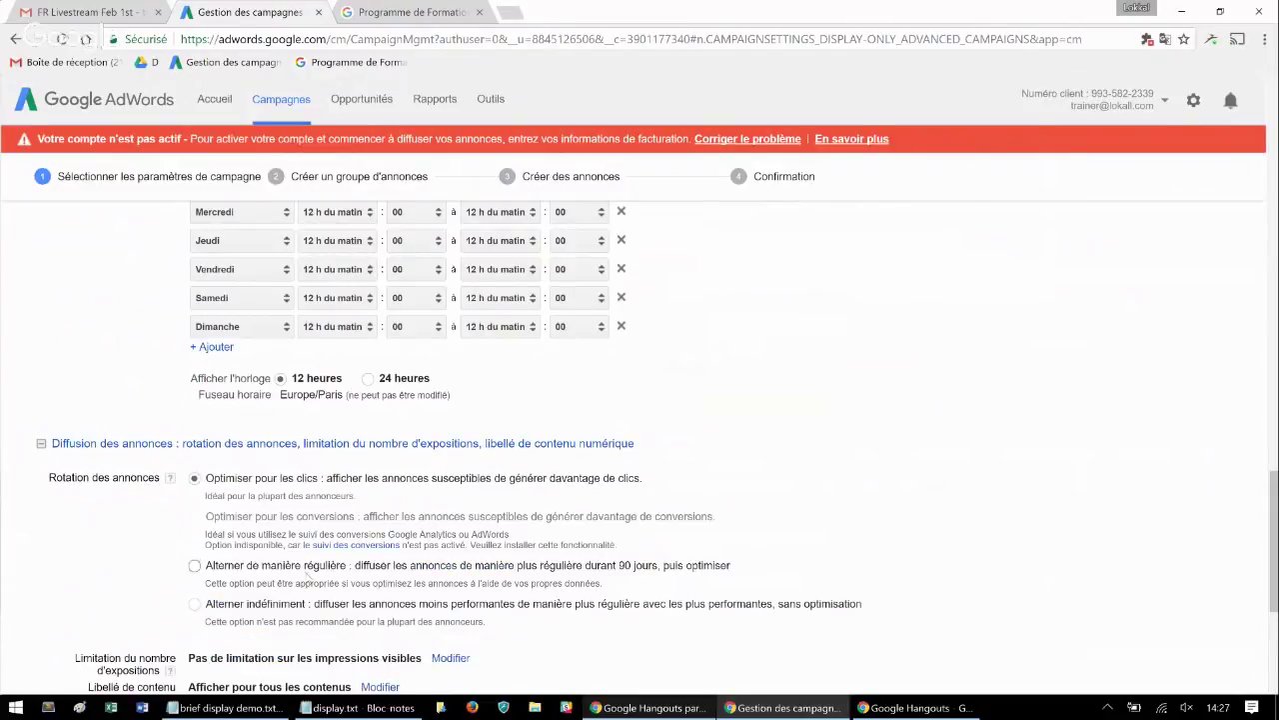
scroll(311, 578, down, 1)
scroll(291, 577, down, 1)
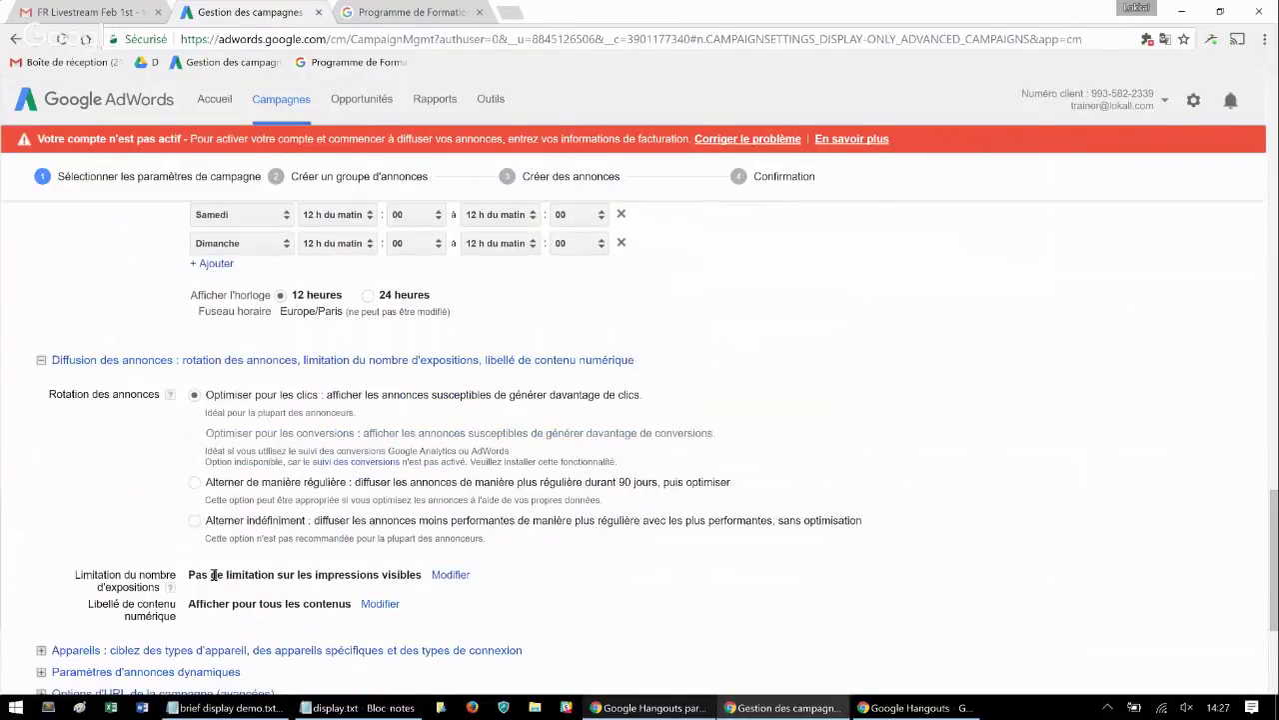
scroll(213, 574, down, 1)
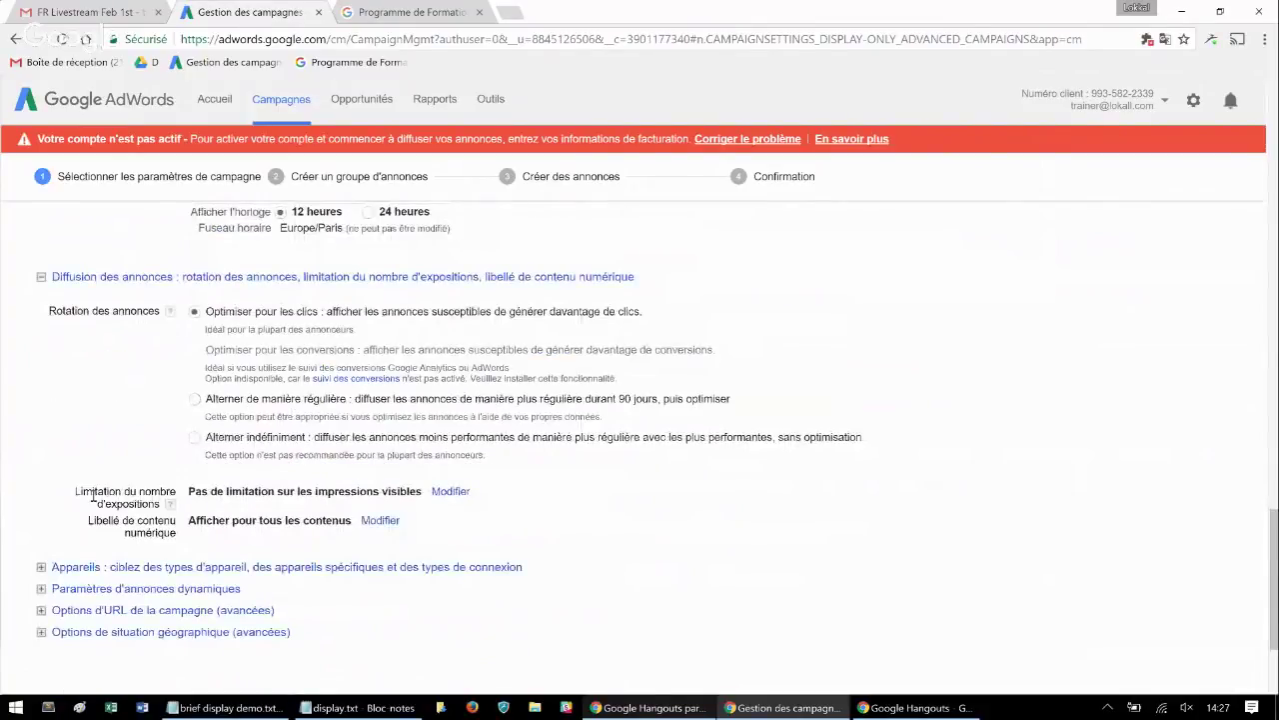
Cap the ad exposure at 3 visible impressions per day per ad group
click(455, 492)
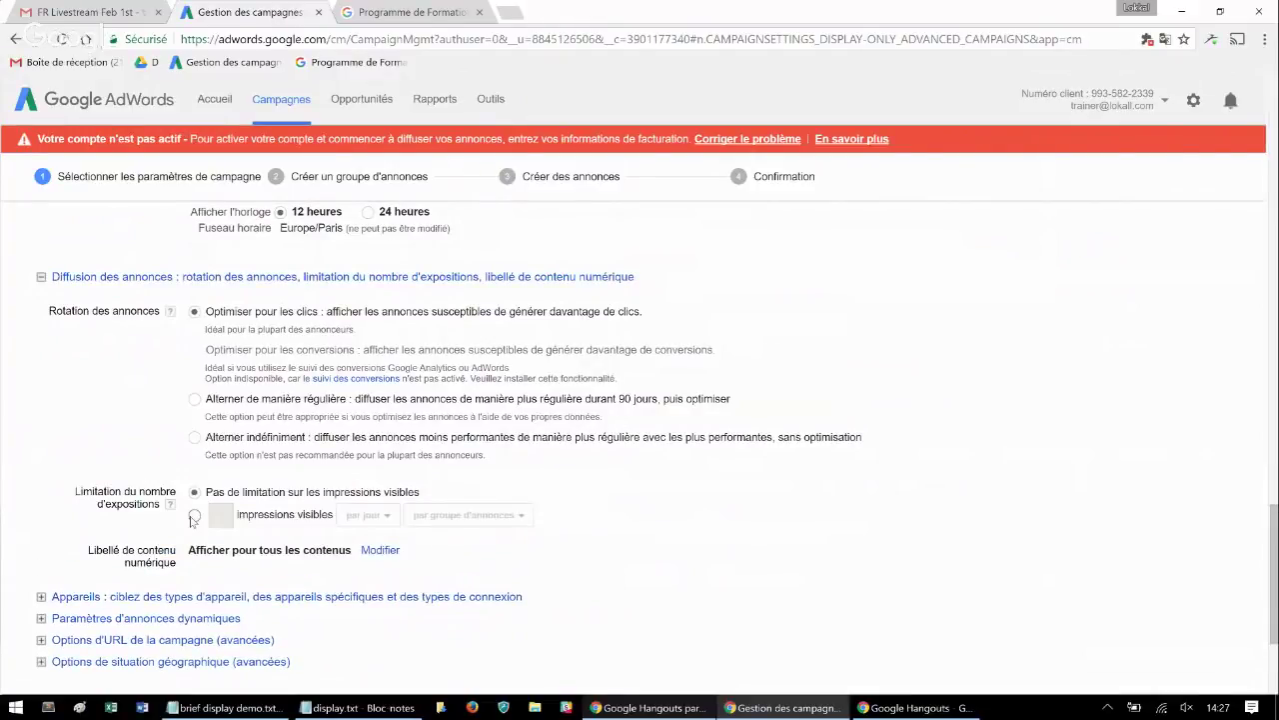
click(194, 517)
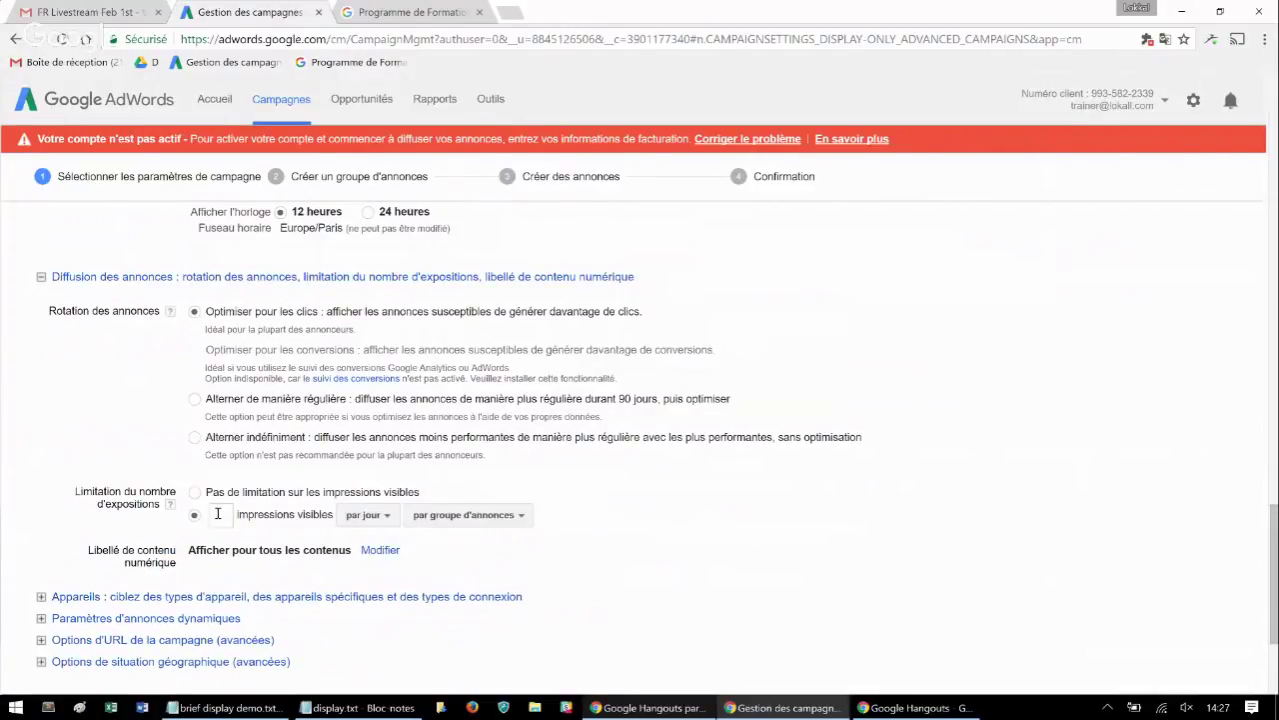
click(218, 514)
text(3)
Restrict device targeting to "Ordinateurs" by excluding Mobile and Tablette, and expand the advanced mobile and tablet options
click(131, 597)
scroll(131, 599, down, 2)
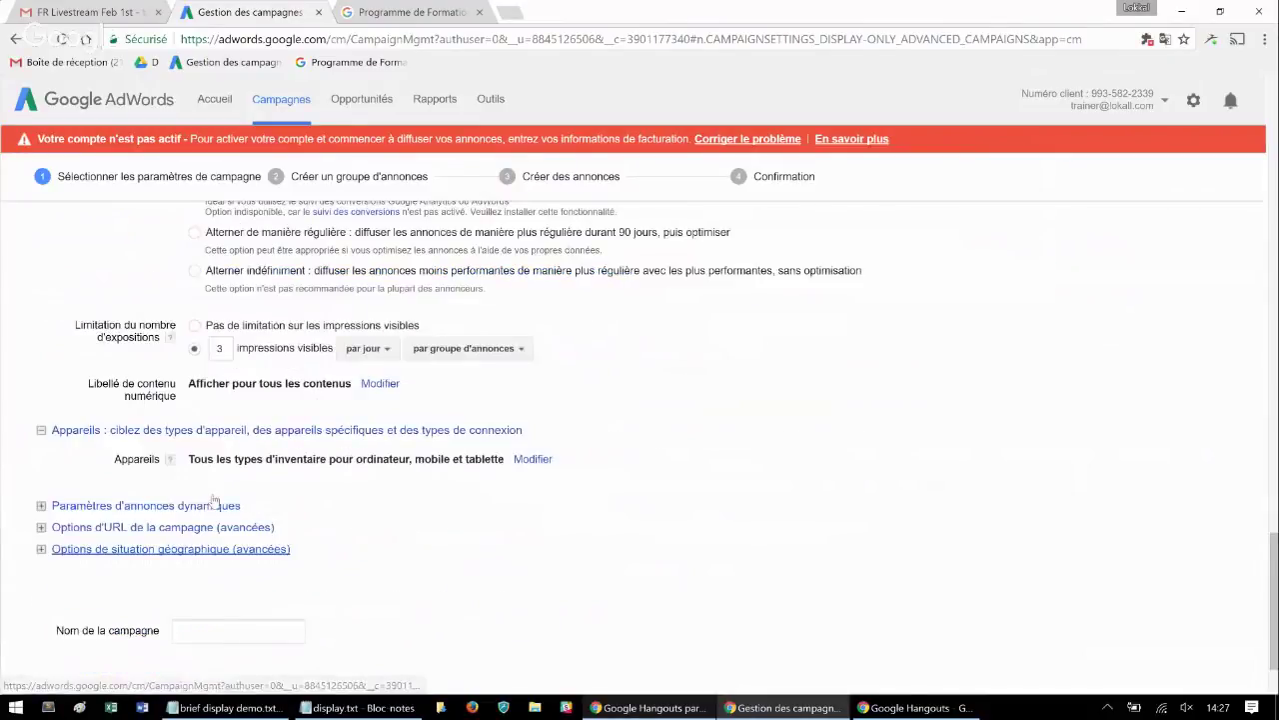
click(532, 459)
scroll(463, 493, down, 2)
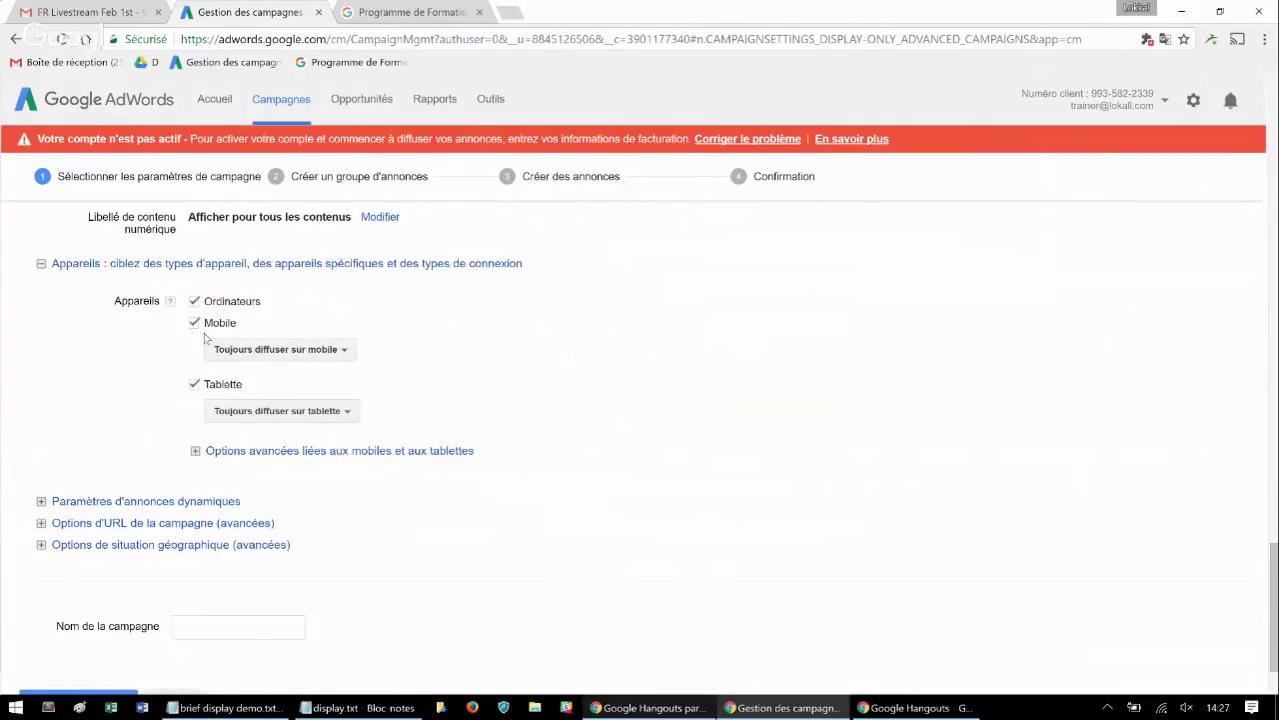
click(245, 352)
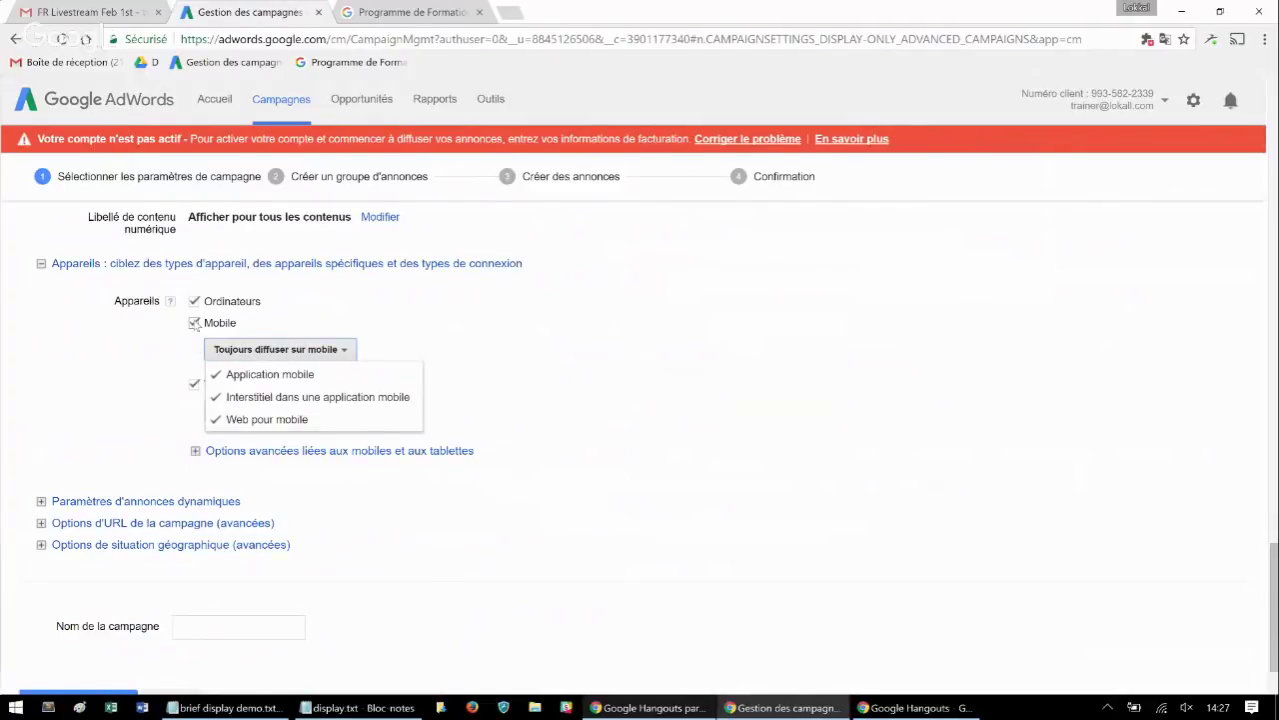
click(195, 324)
click(194, 384)
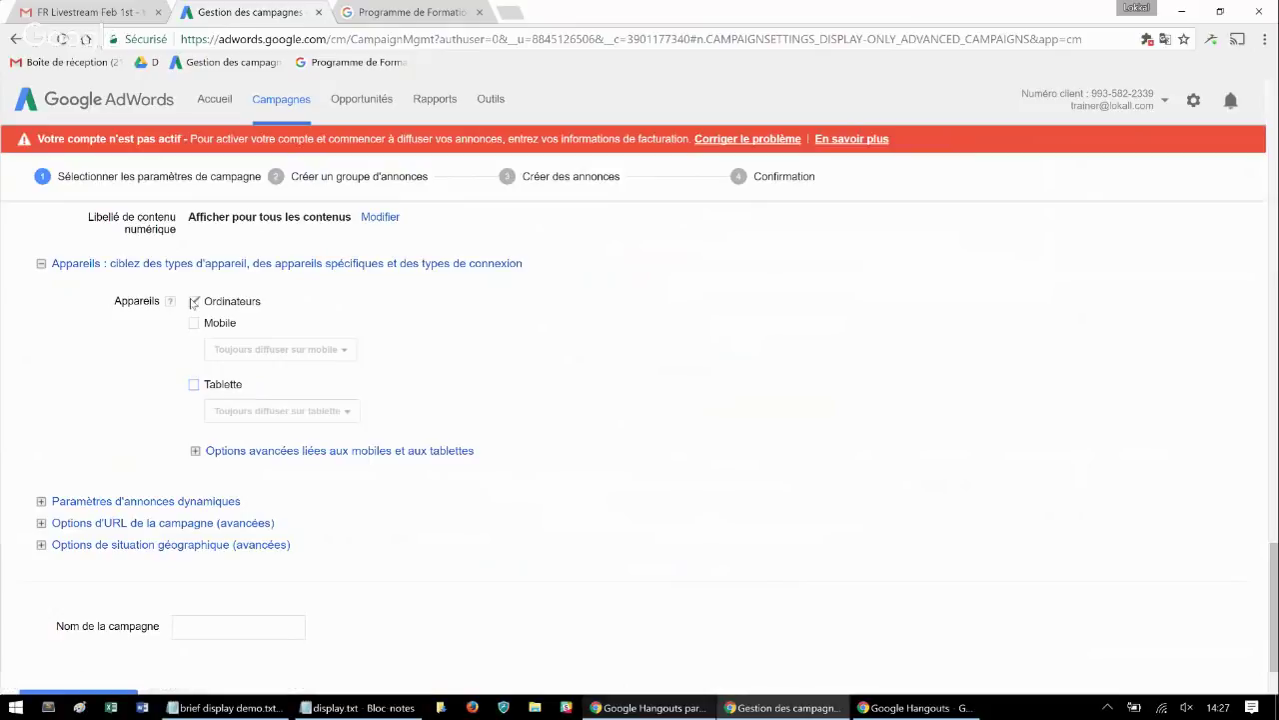
click(308, 452)
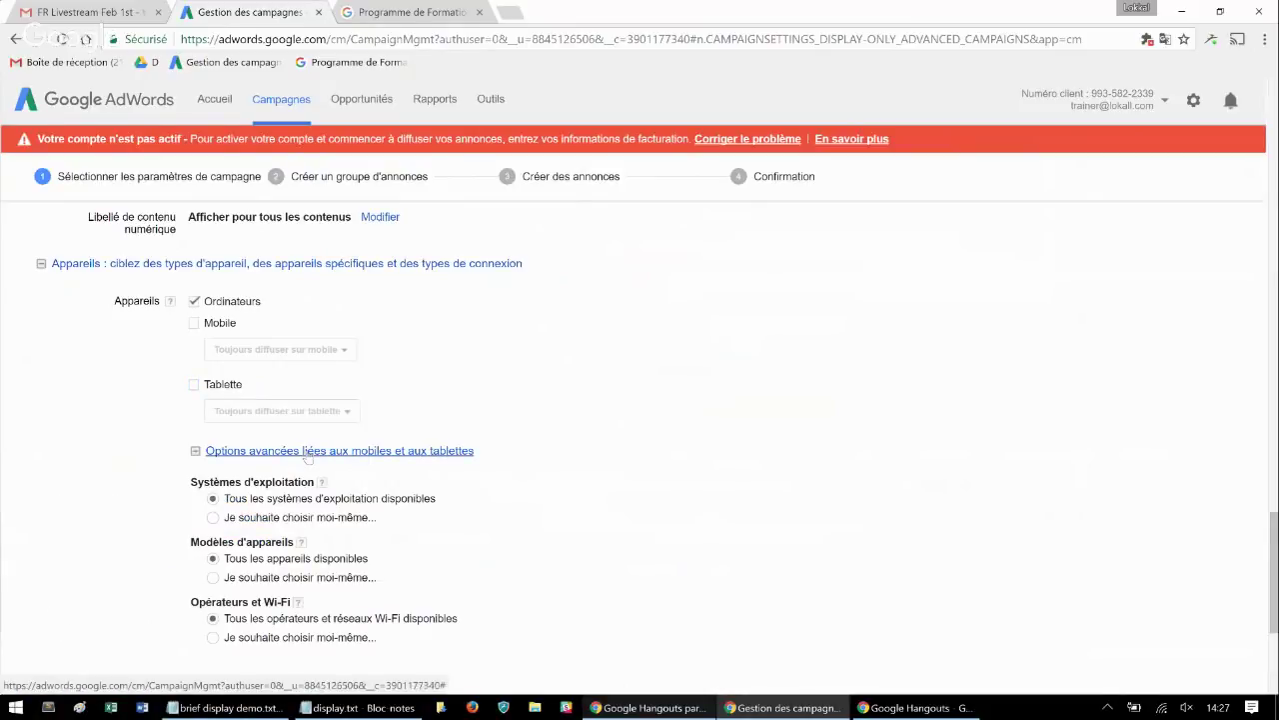
Examine the advanced mobile and tablet options and the dynamic ad settings ("Paramètres d'annonces dynamiques")
scroll(260, 519, down, 1)
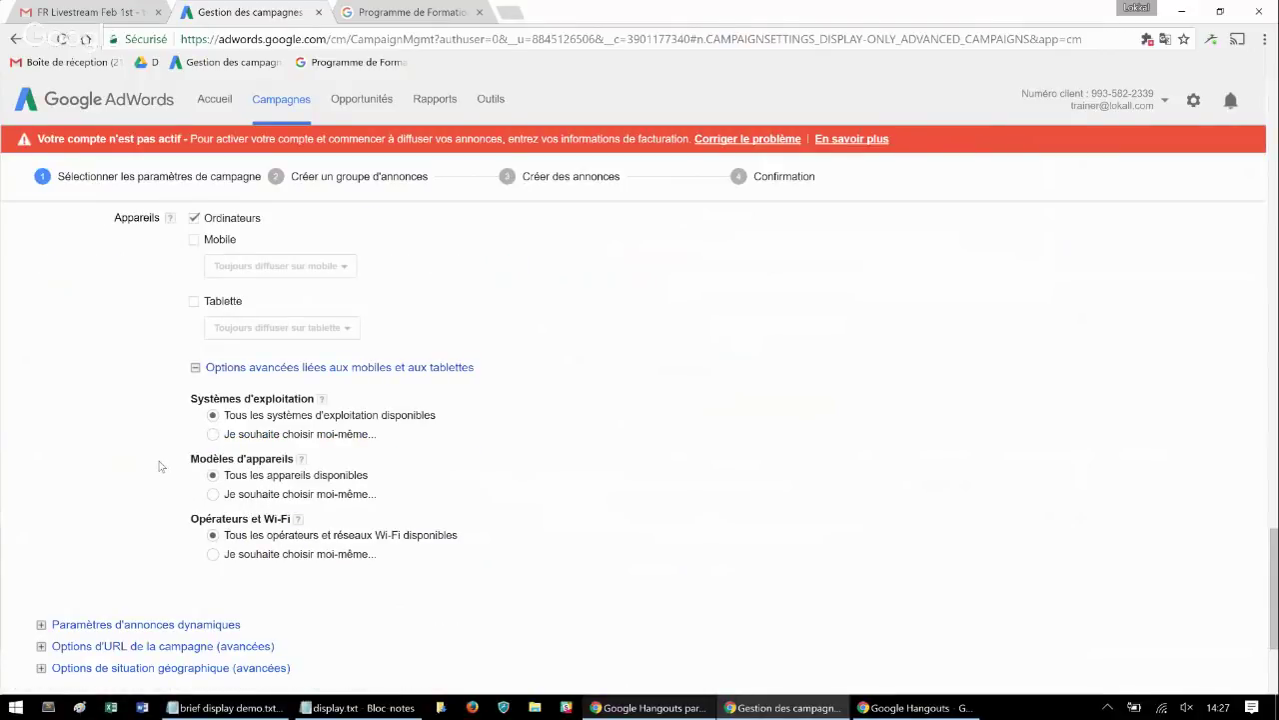
scroll(188, 526, down, 2)
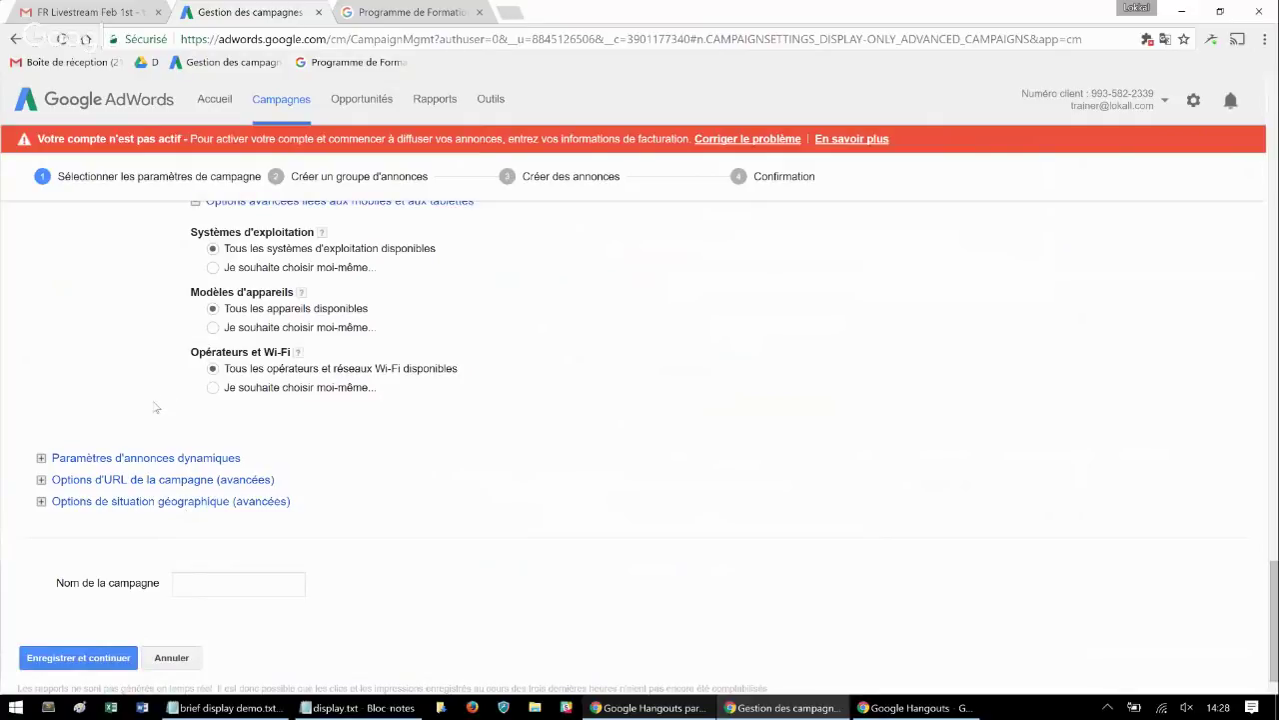
scroll(157, 407, up, 4)
scroll(157, 408, down, 4)
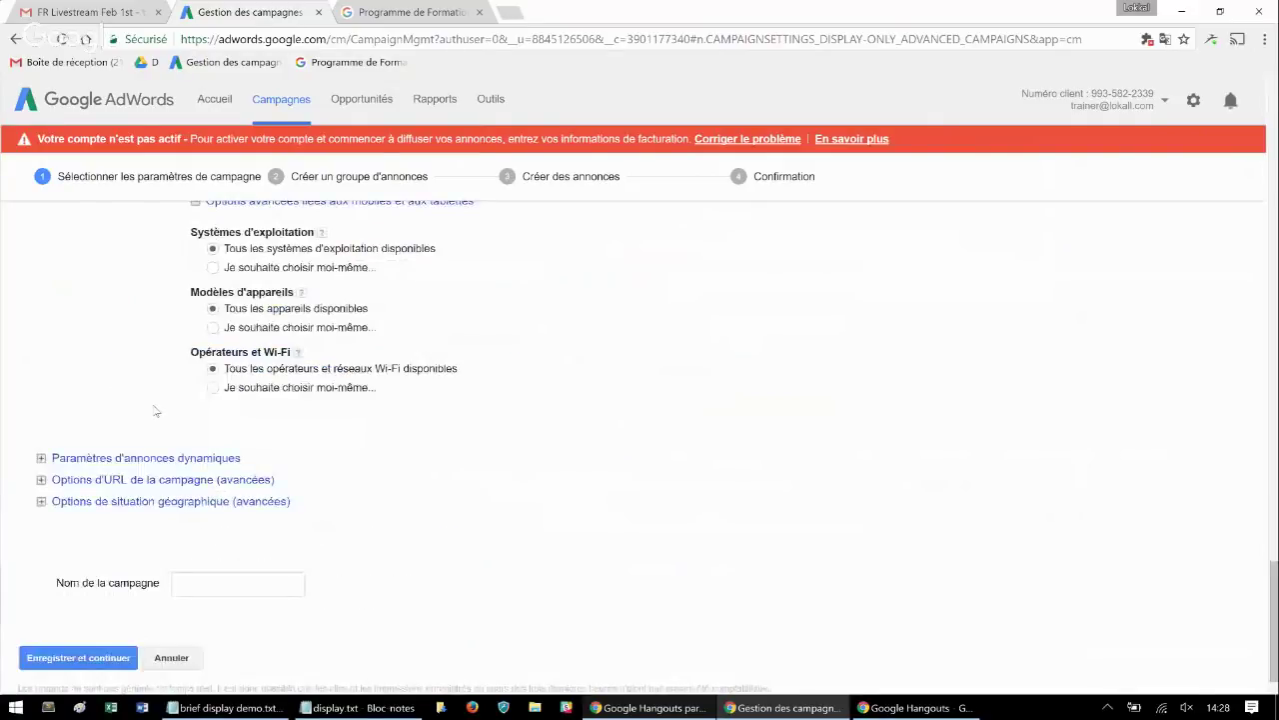
click(103, 464)
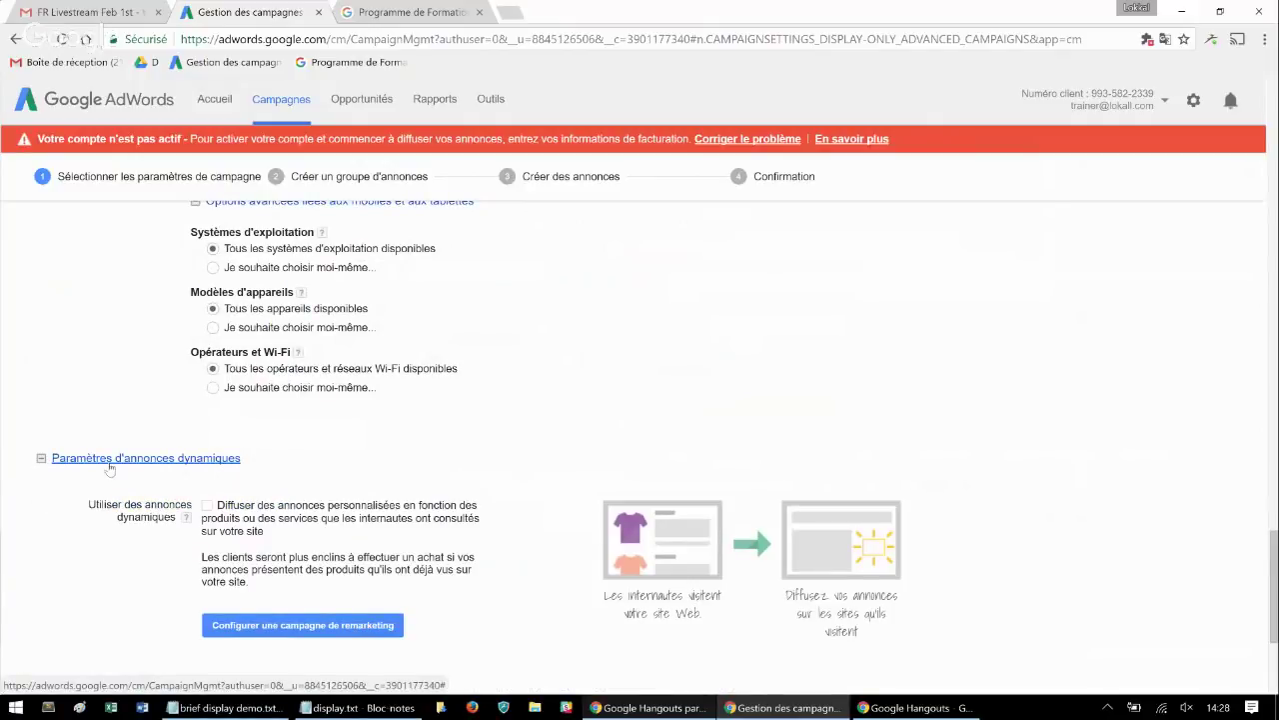
click(110, 466)
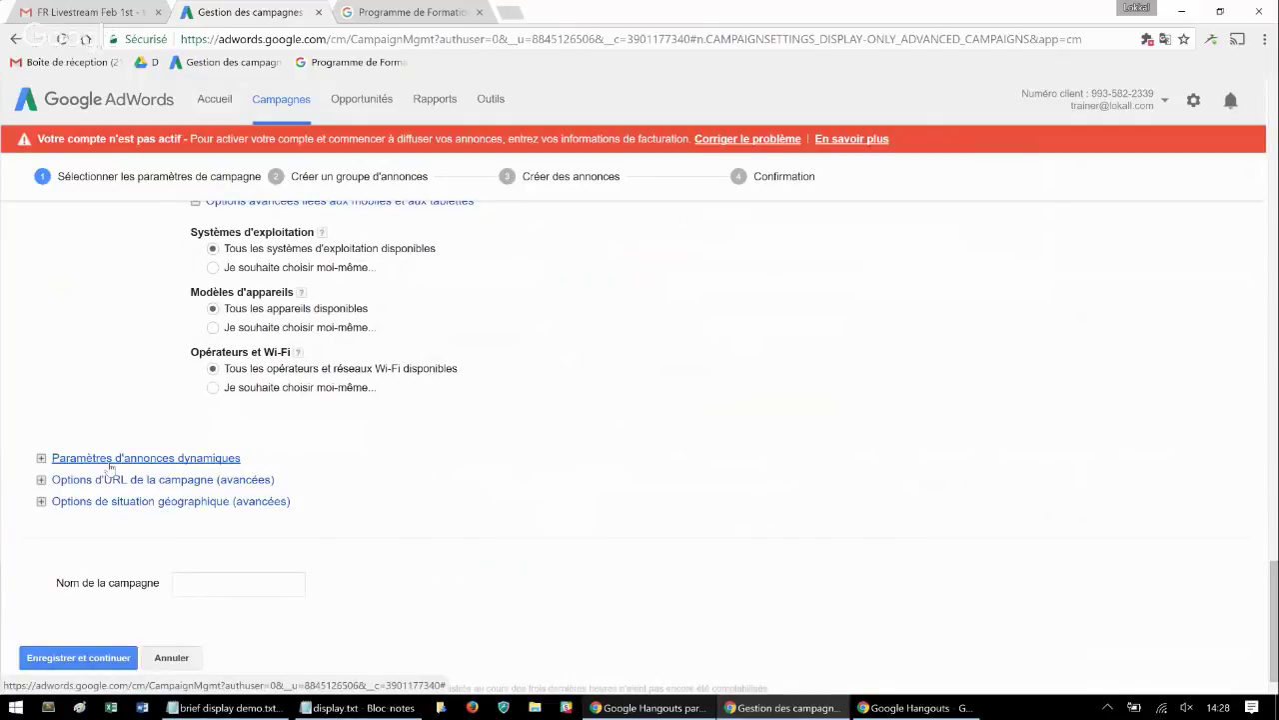
click(209, 460)
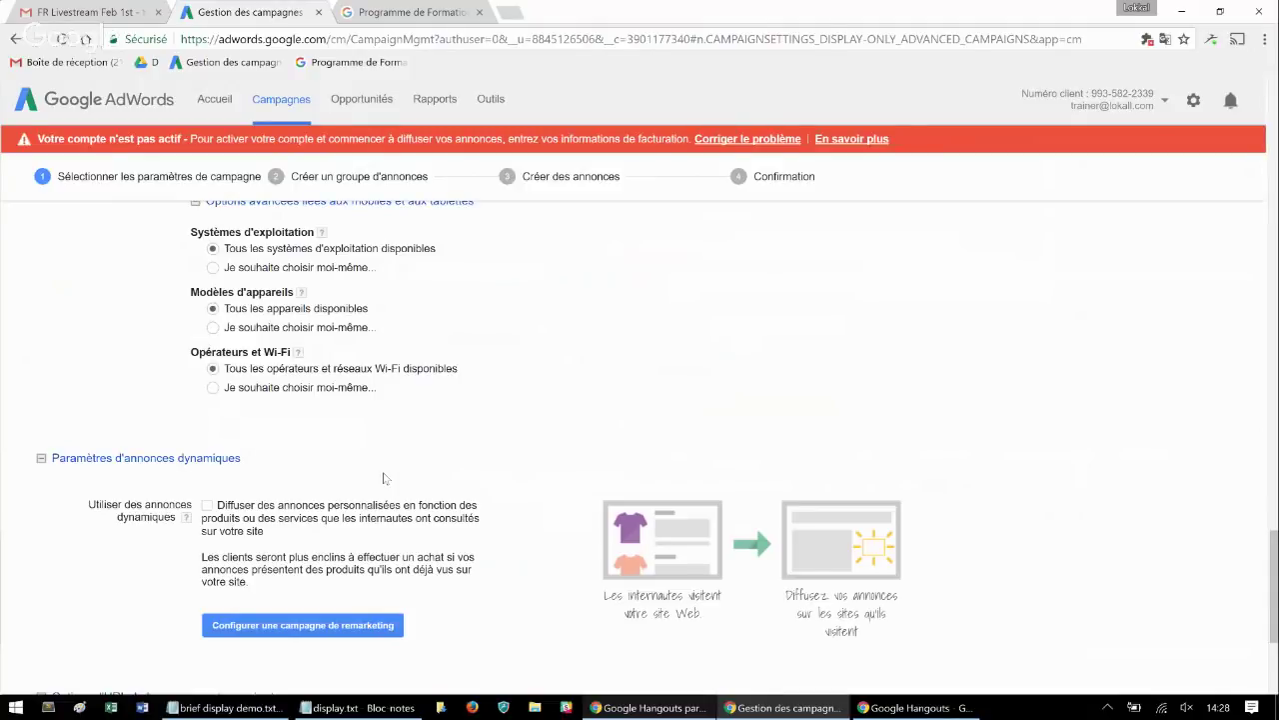
click(224, 461)
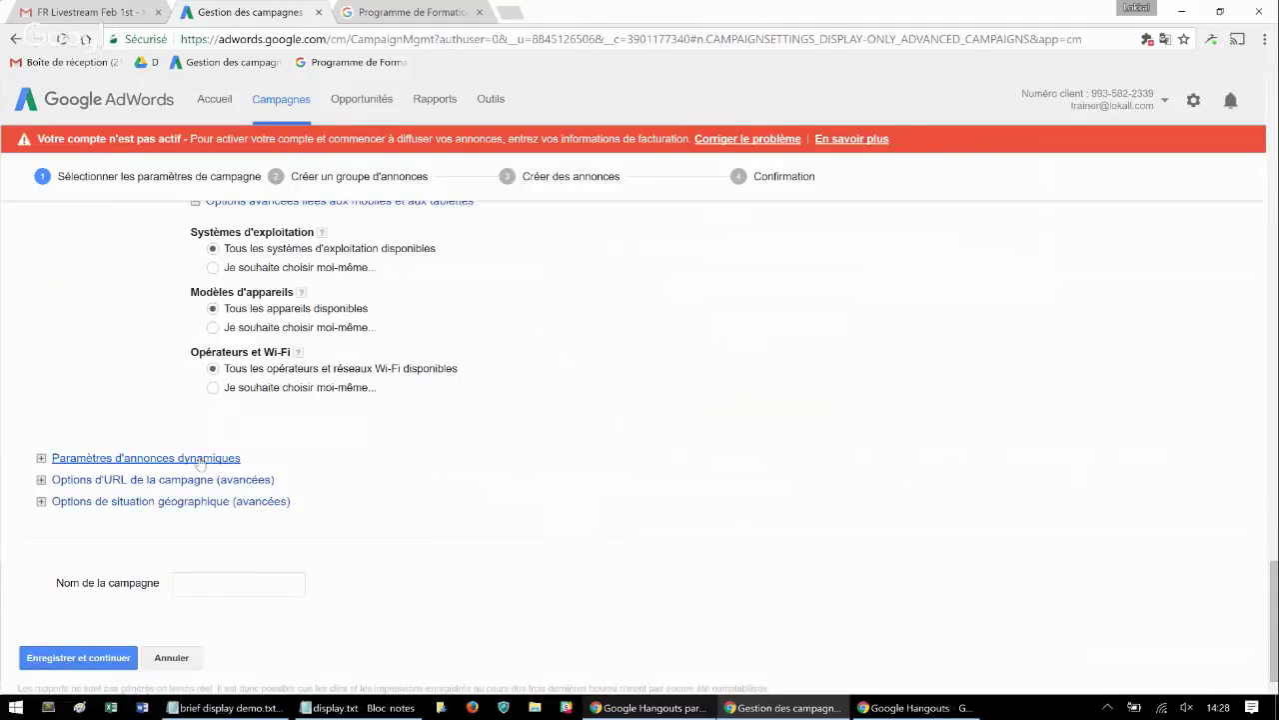
In the advanced location options, set targeting to "Personnes situées dans une zone ciblée"
click(64, 503)
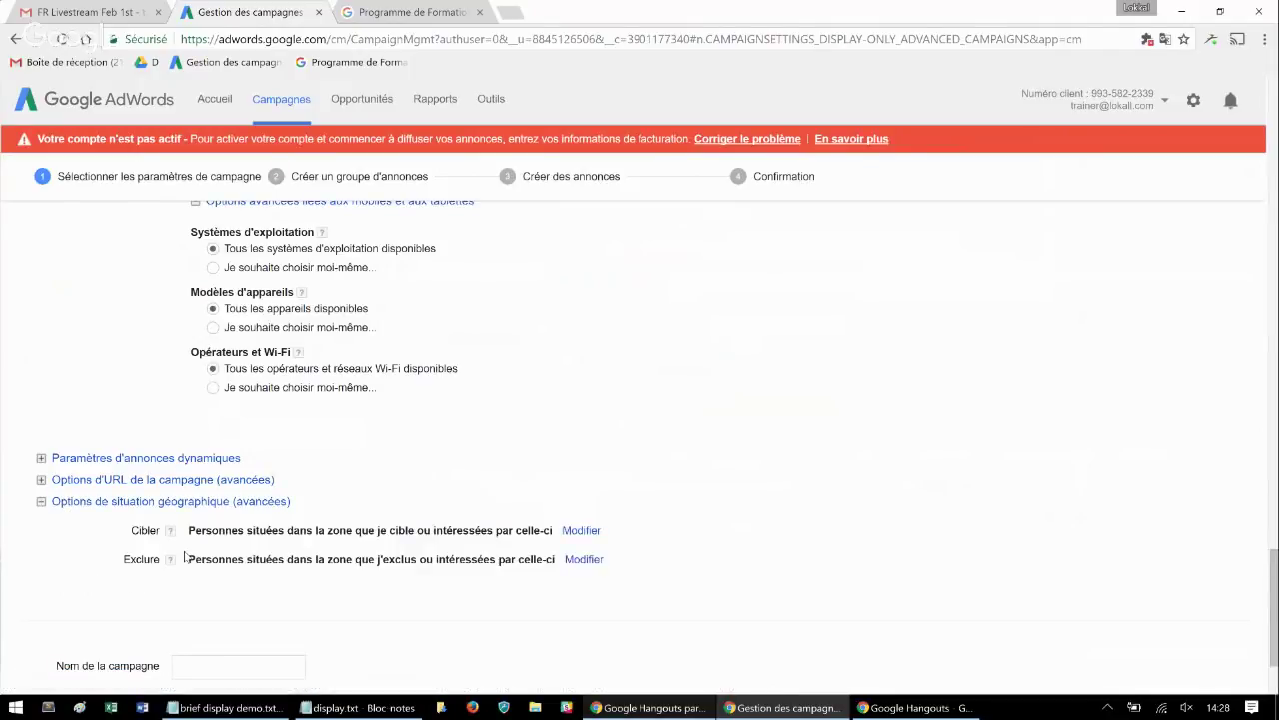
click(567, 534)
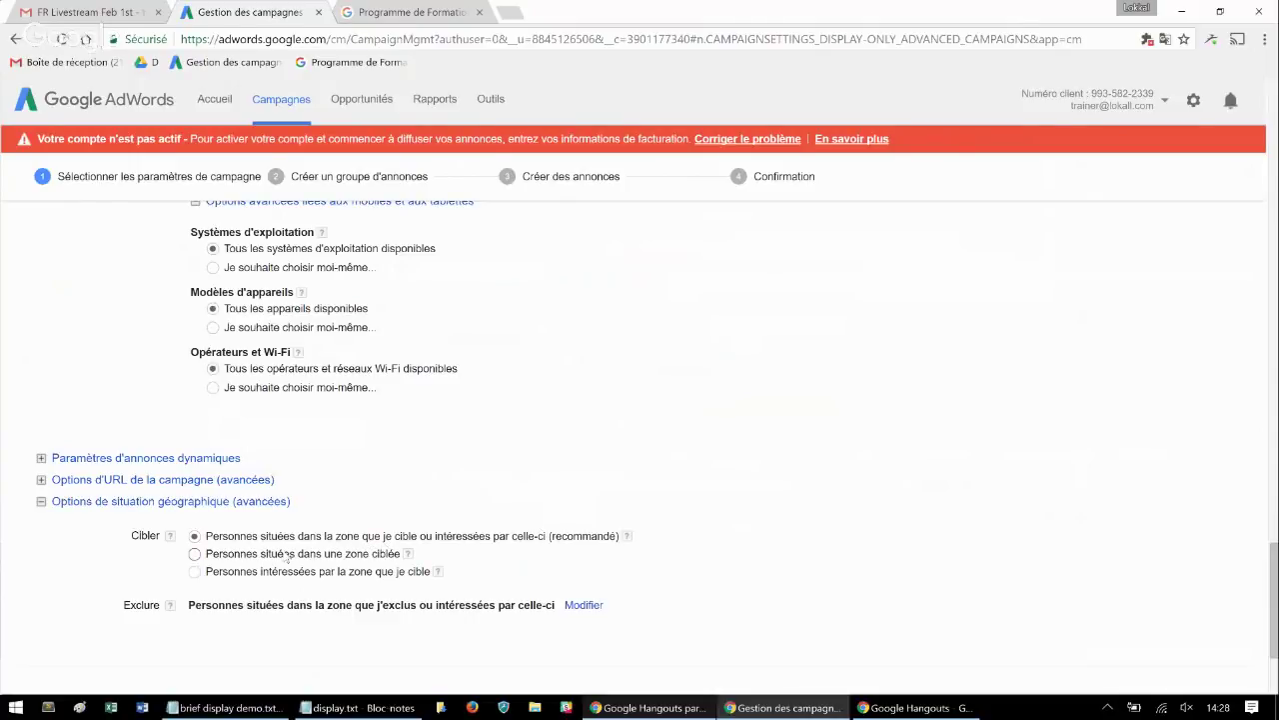
click(245, 552)
click(221, 538)
scroll(388, 545, up, 3)
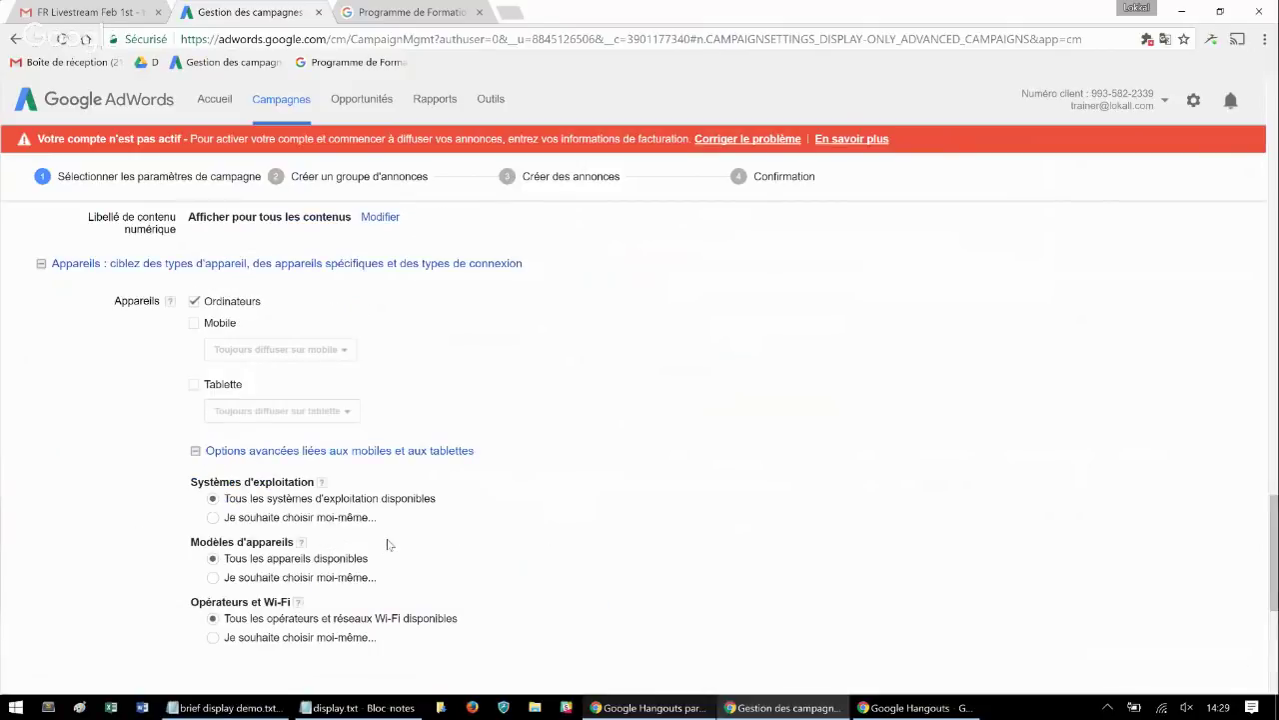
scroll(388, 545, up, 5)
scroll(388, 541, up, 3)
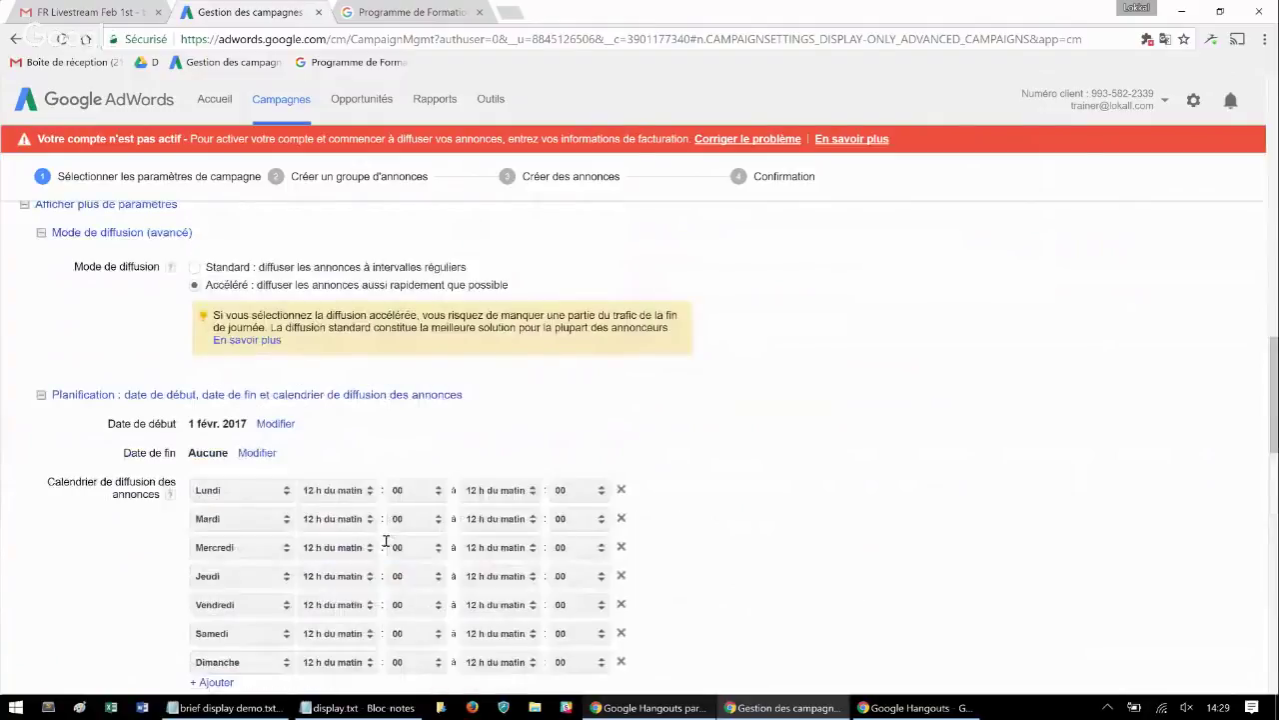
scroll(363, 503, up, 1)
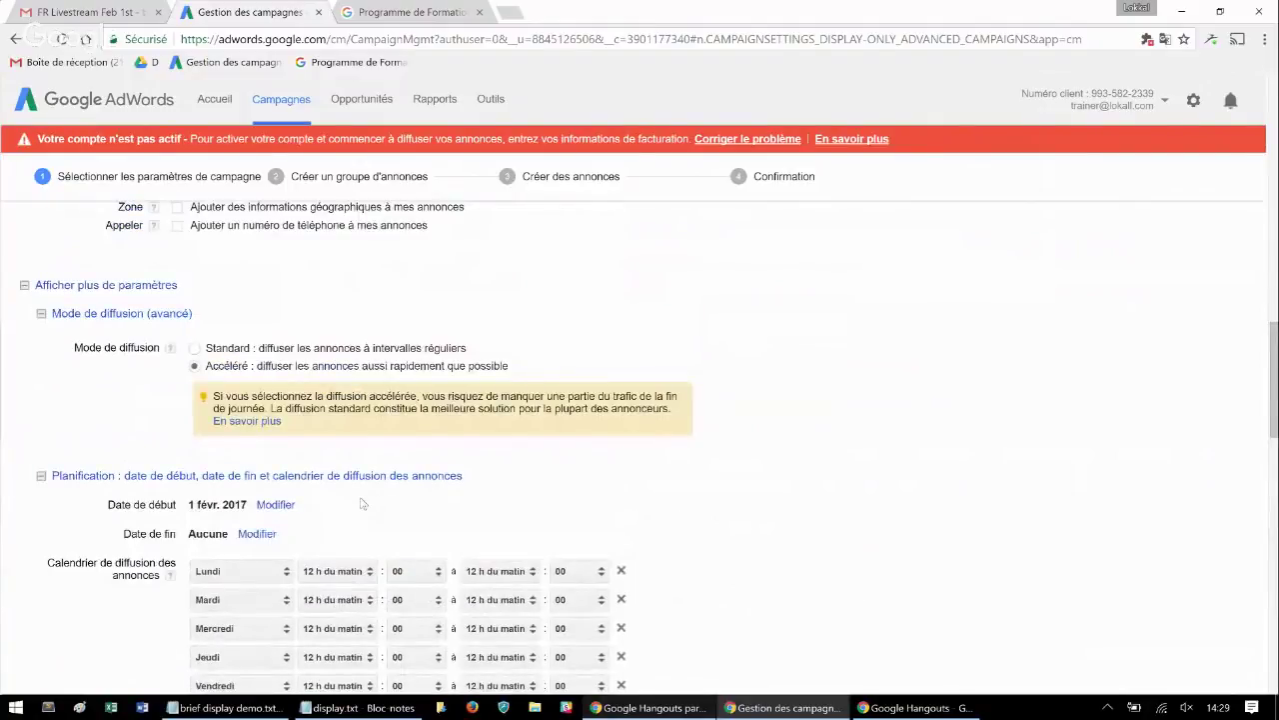
scroll(363, 503, down, 10)
click(243, 370)
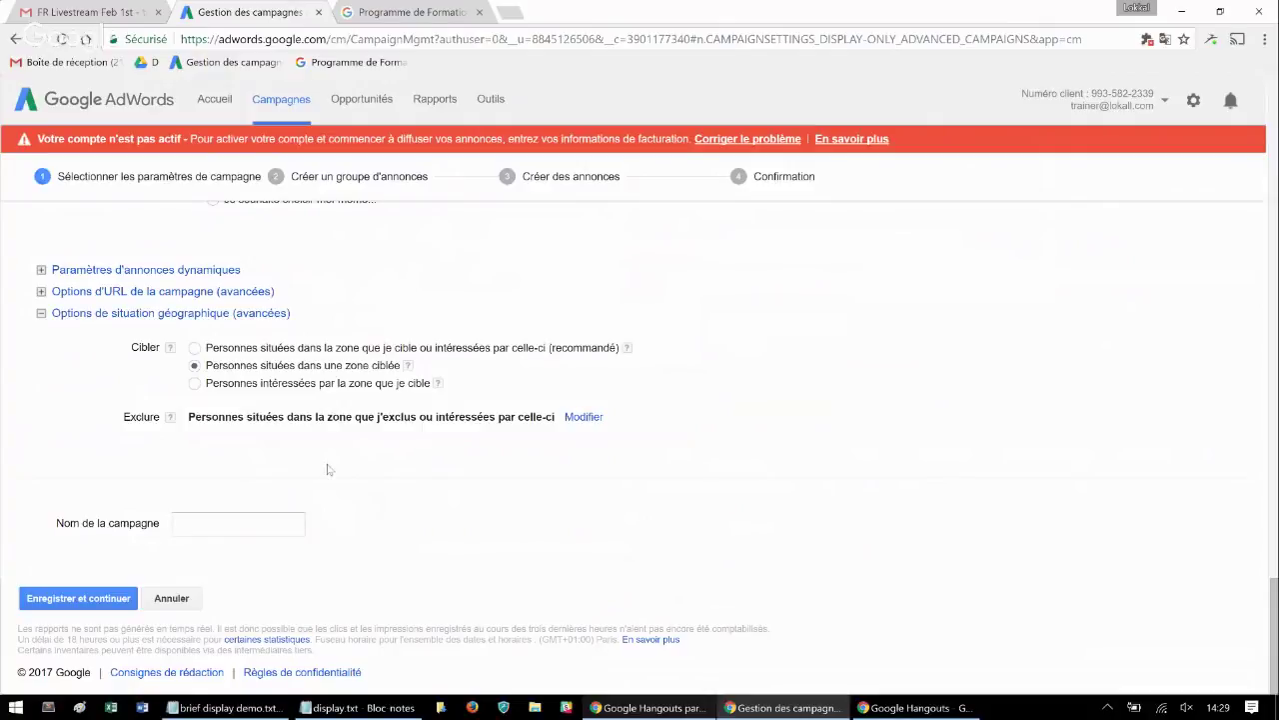
Name the campaign "Display performance" and save its settings to continue to ad group creation
click(261, 524)
text(Display performance)
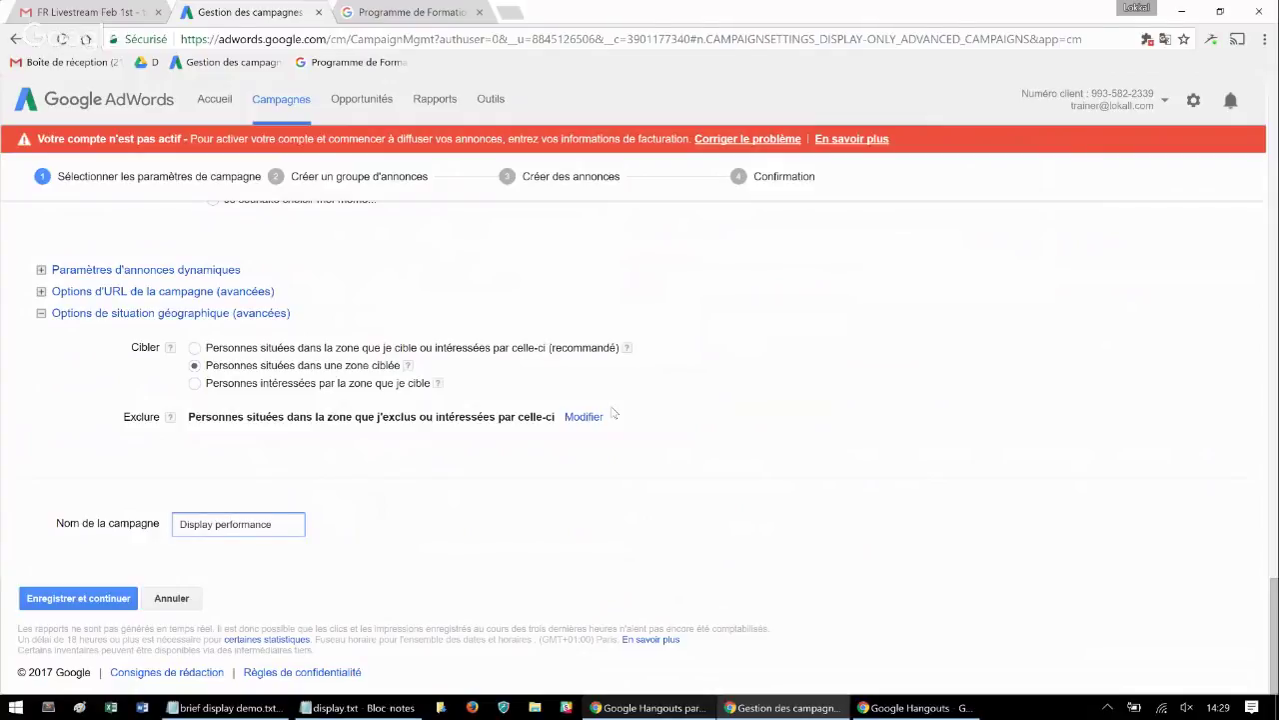
click(100, 600)
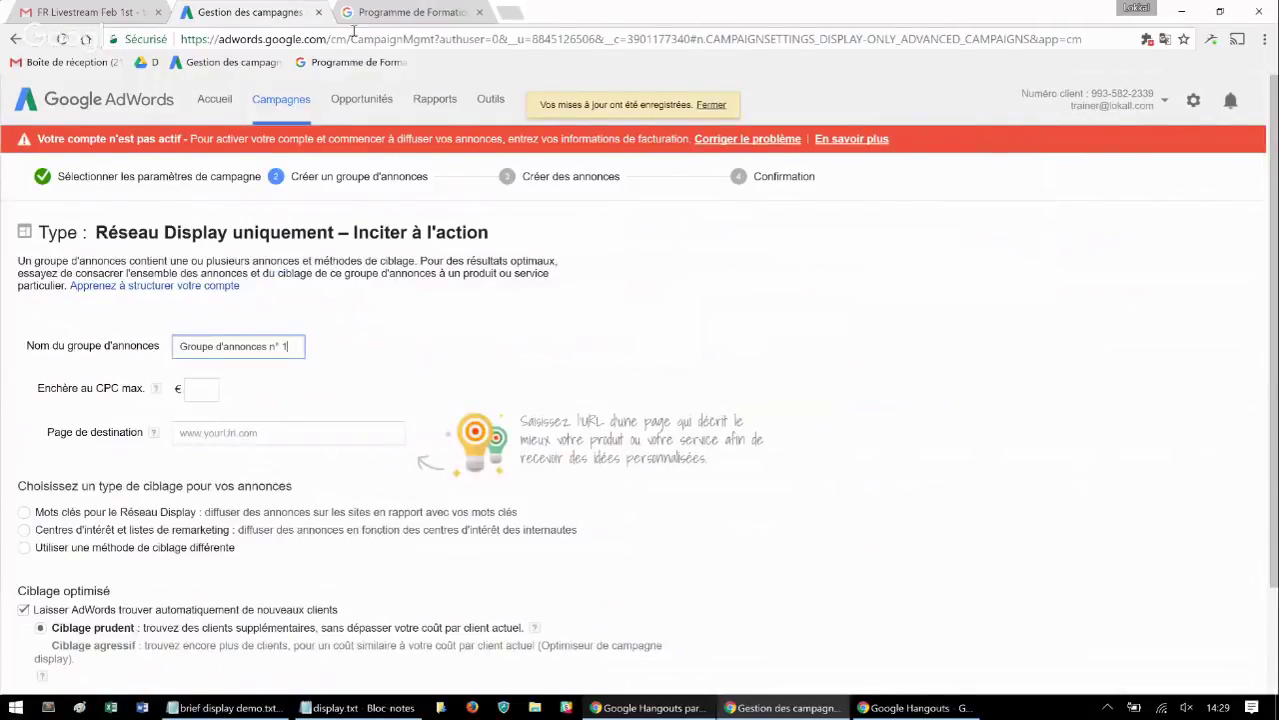
key(alt+Tab)
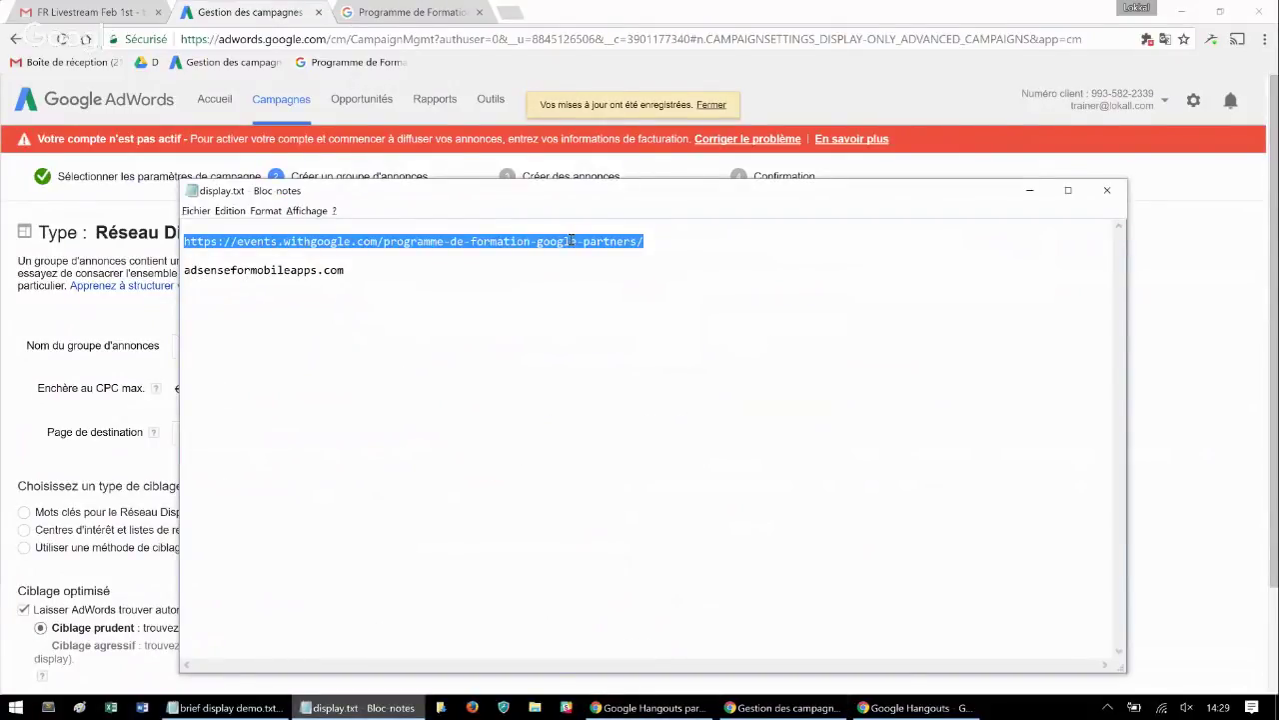
key(alt+Tab)
text(https://events.withgoogle.com/programme-de-formation-google-partners/)
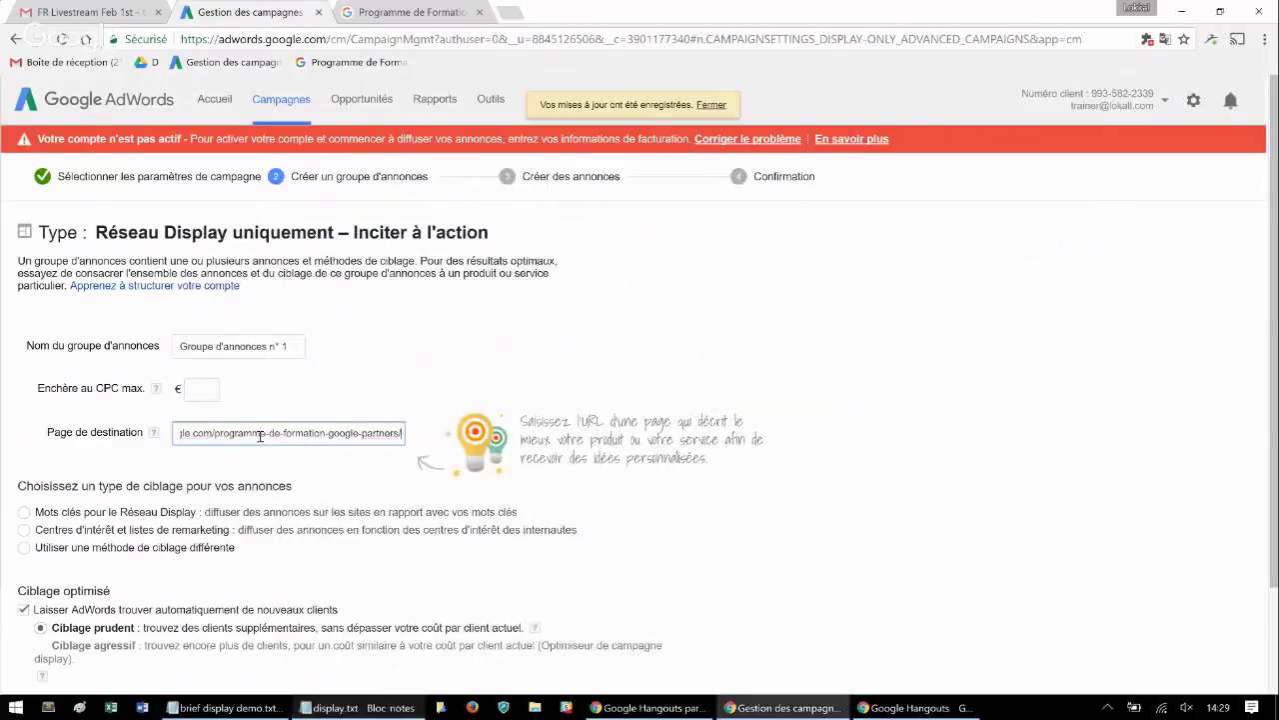
click(202, 390)
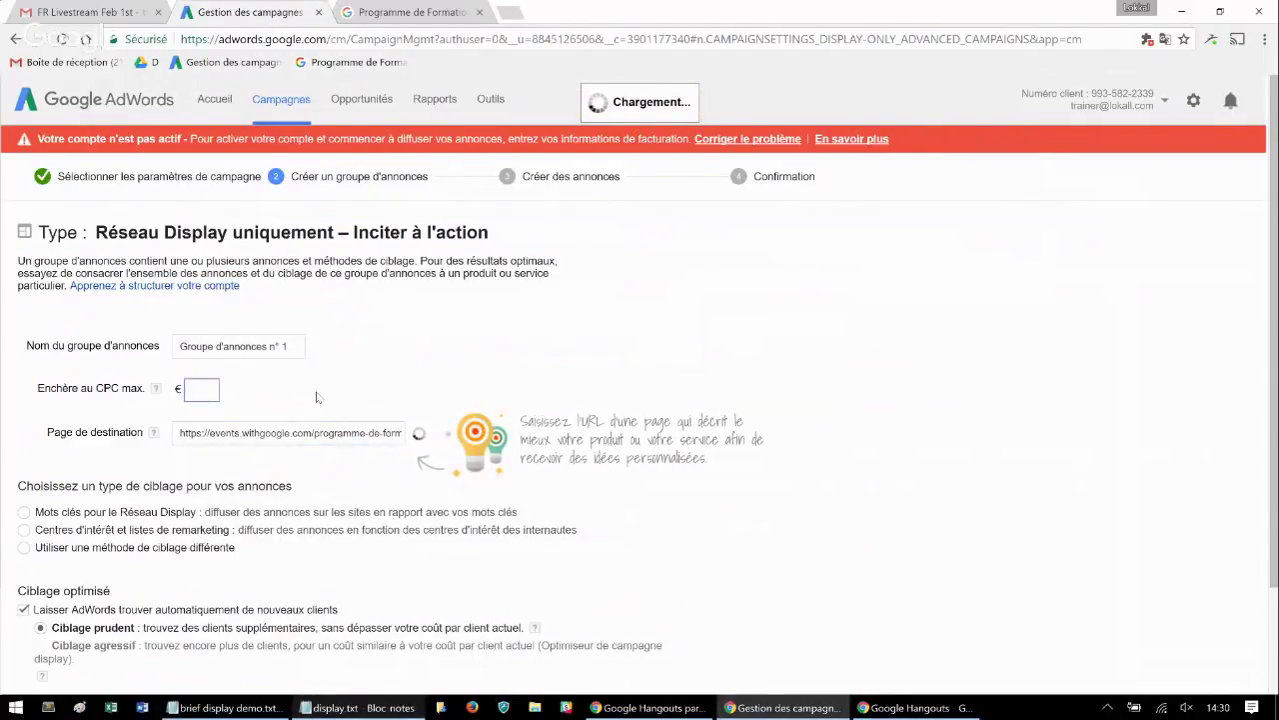
text(0,3)
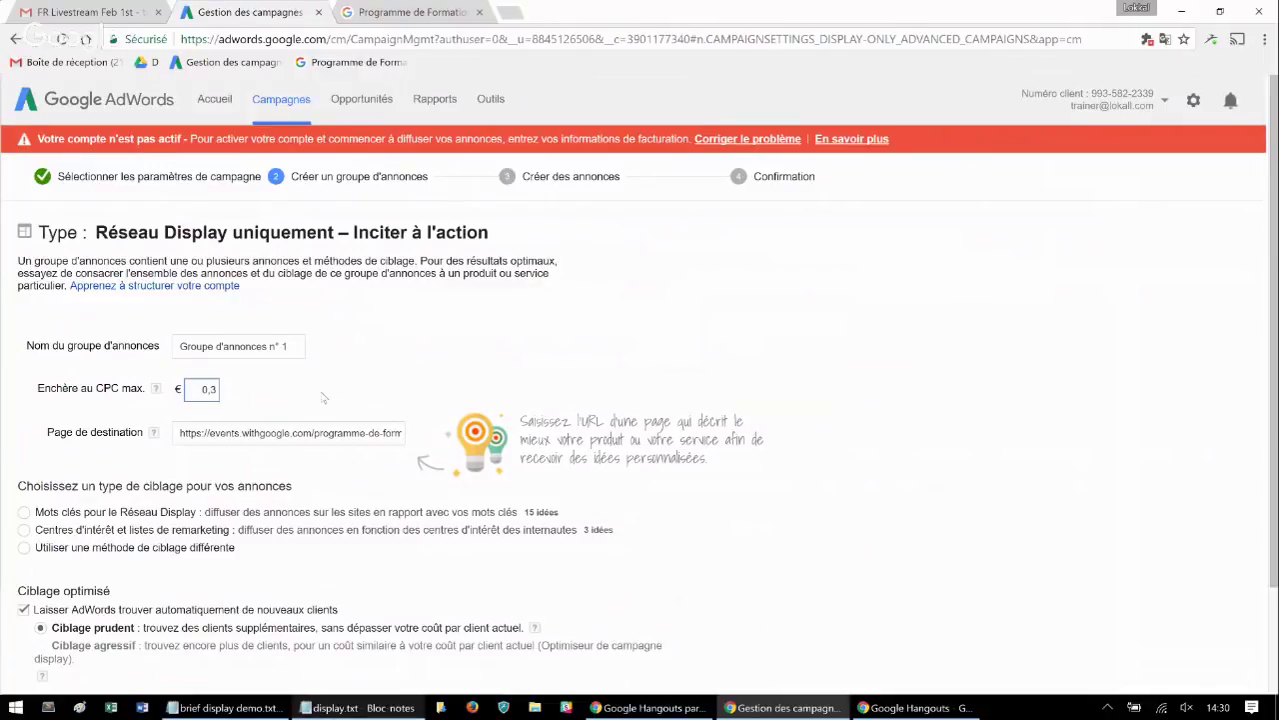
Rename the ad group as "Display performance"
triple_click(233, 349)
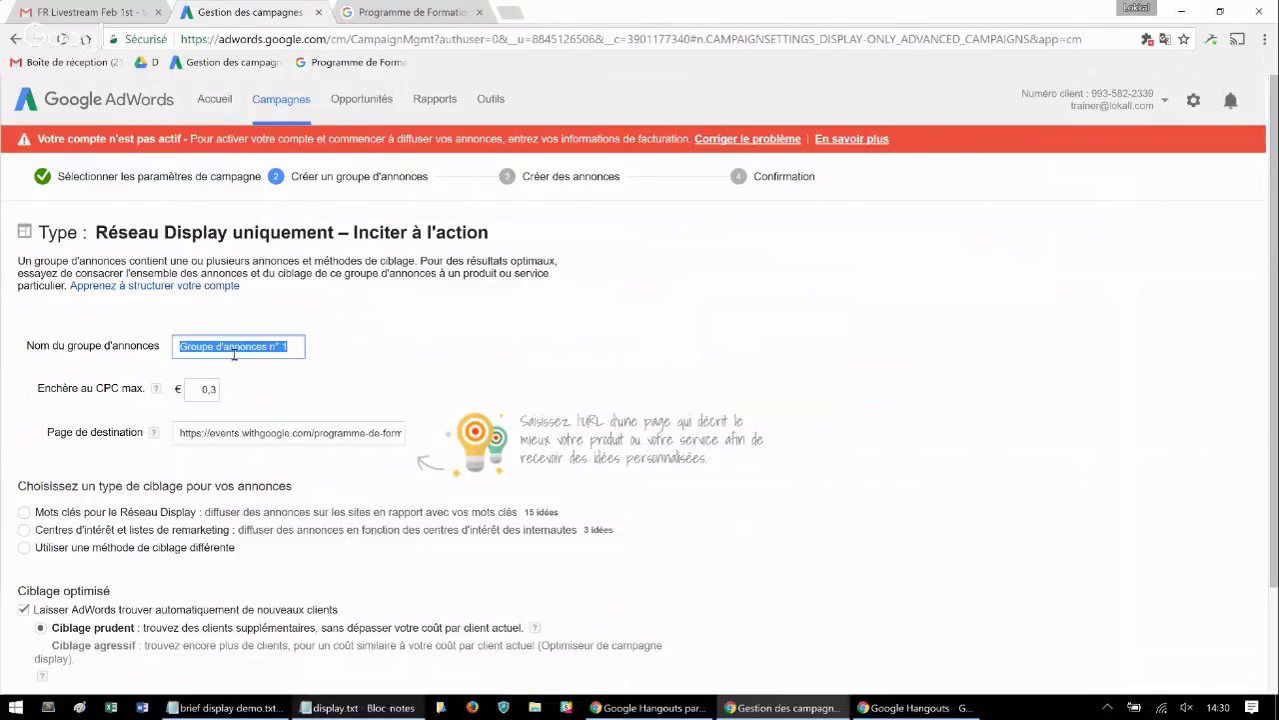
text(Di)
text(spka)
key(BackSpace)
key(BackSpace)
text(lay perform)
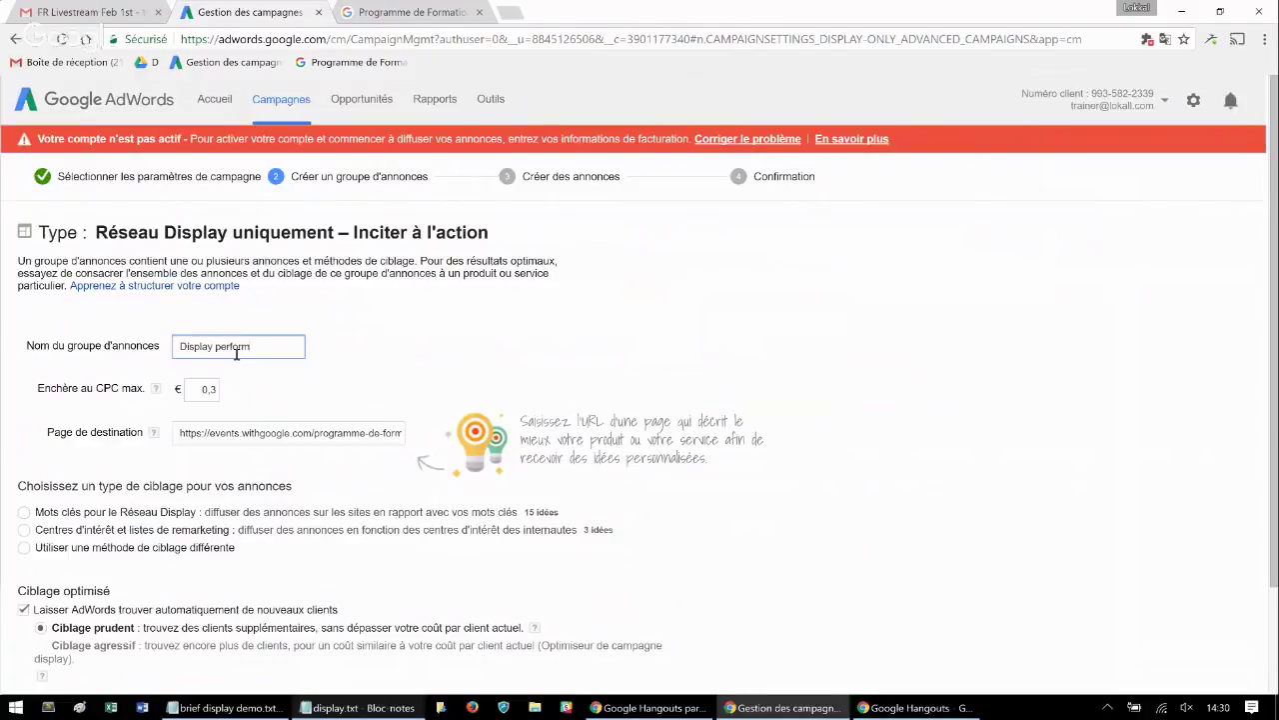
text(ance)
Examine the ad group's targeting types and the methods offered under "Utiliser une méthode de ciblage différente"
scroll(92, 612, down, 1)
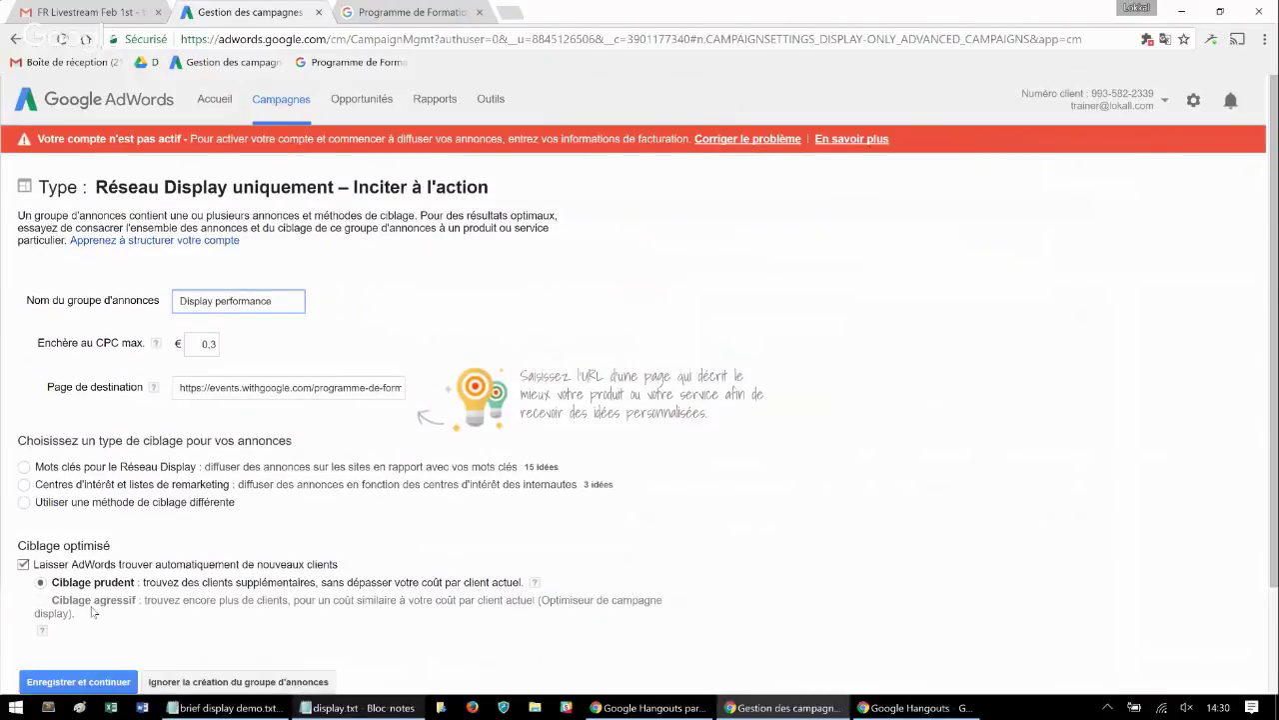
scroll(90, 580, down, 1)
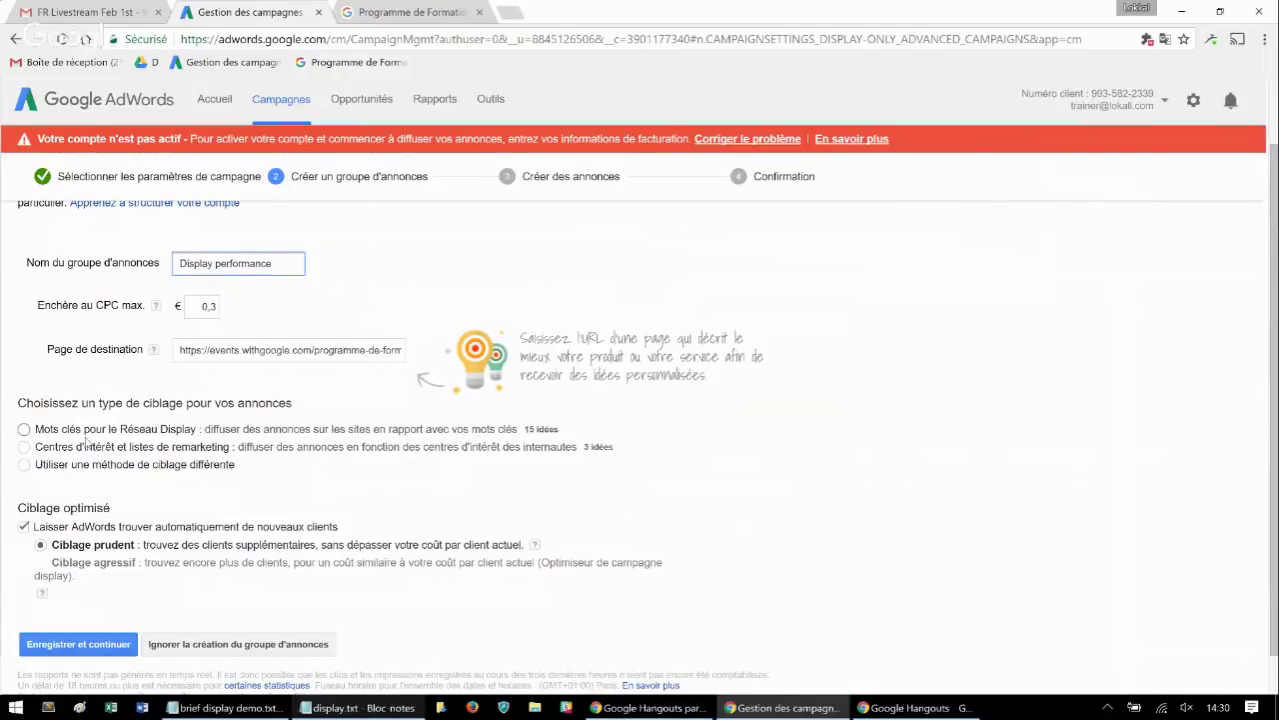
click(50, 465)
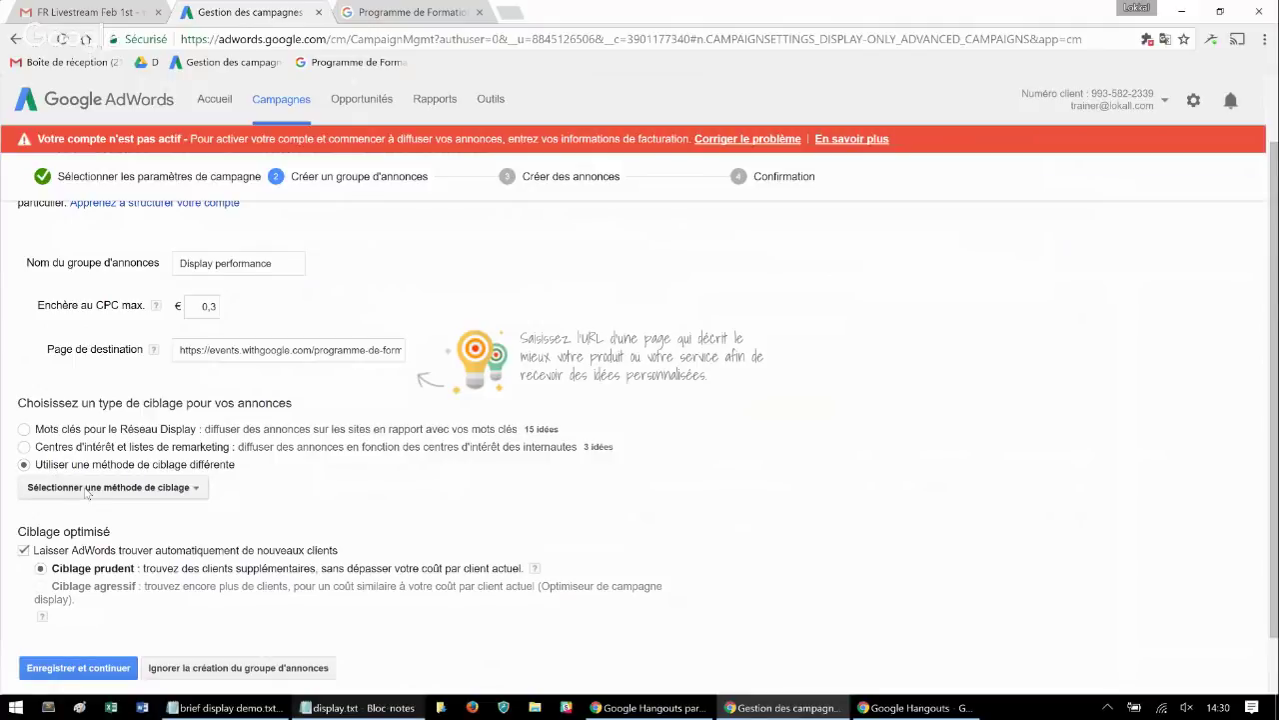
click(87, 490)
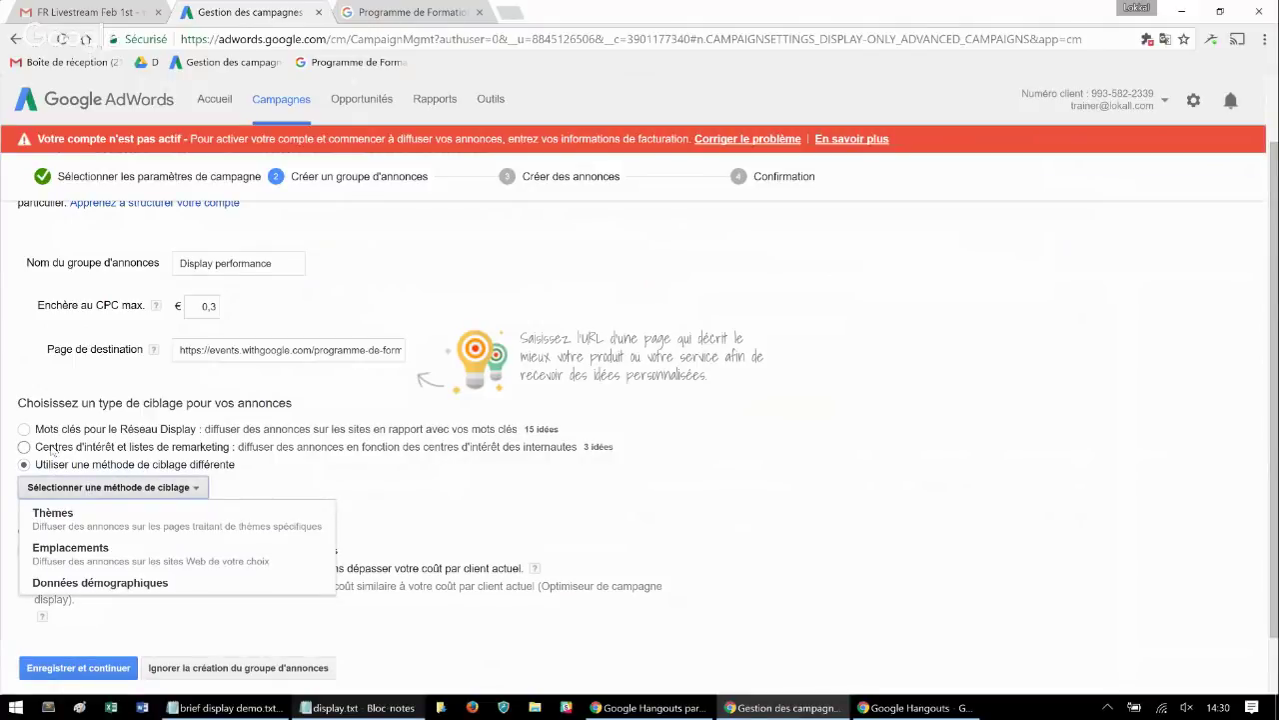
Try Display Network keyword targeting with "google adwords", read its help, and compare it with targeting by interests and remarketing lists
click(55, 428)
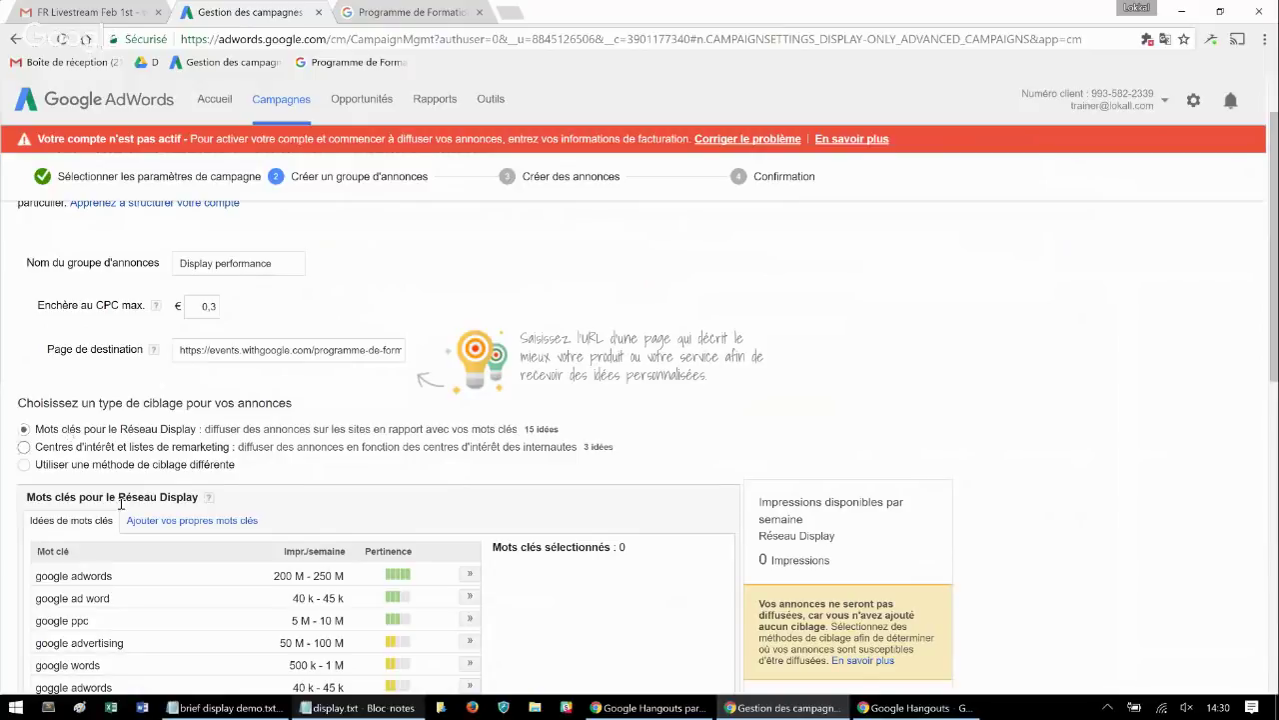
click(469, 575)
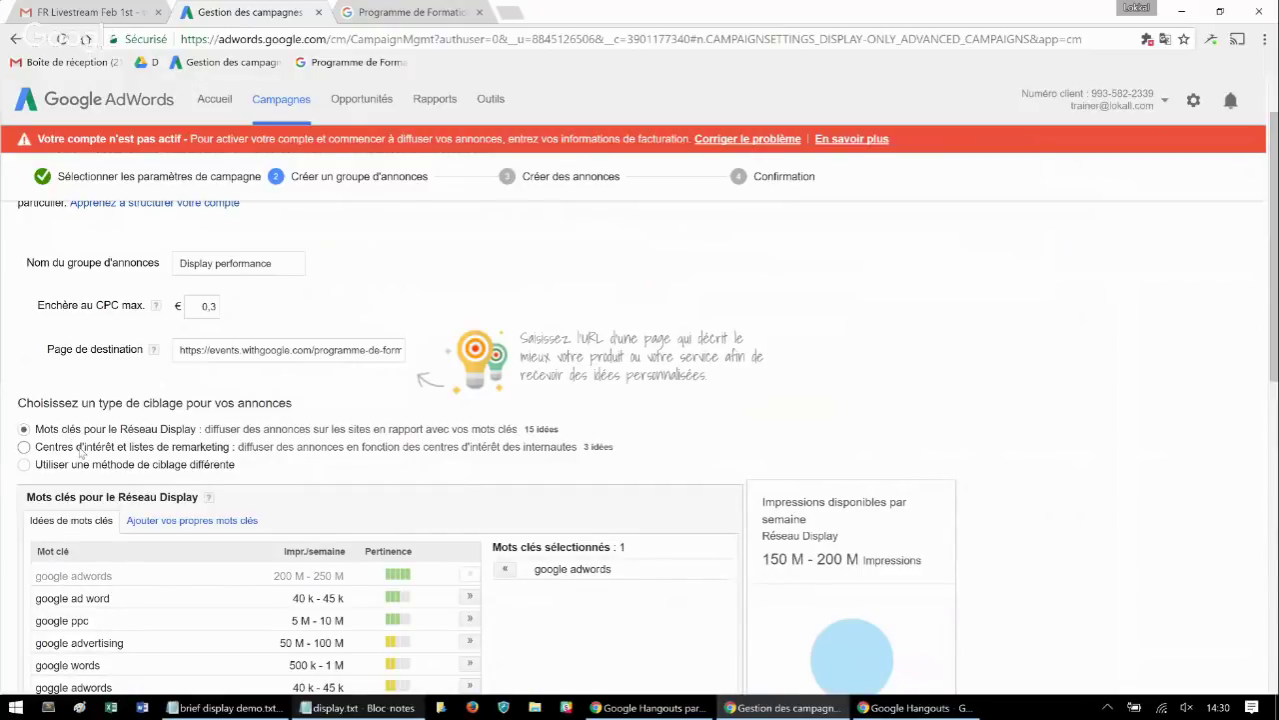
scroll(379, 475, down, 1)
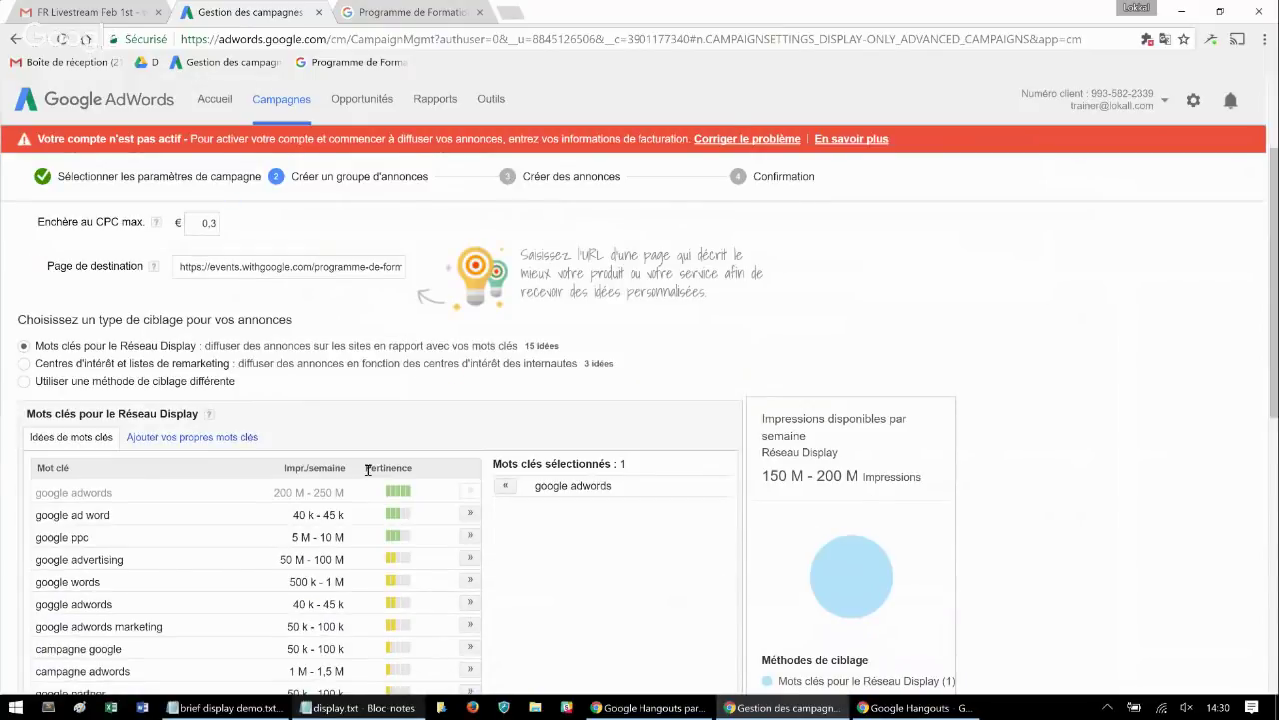
click(211, 416)
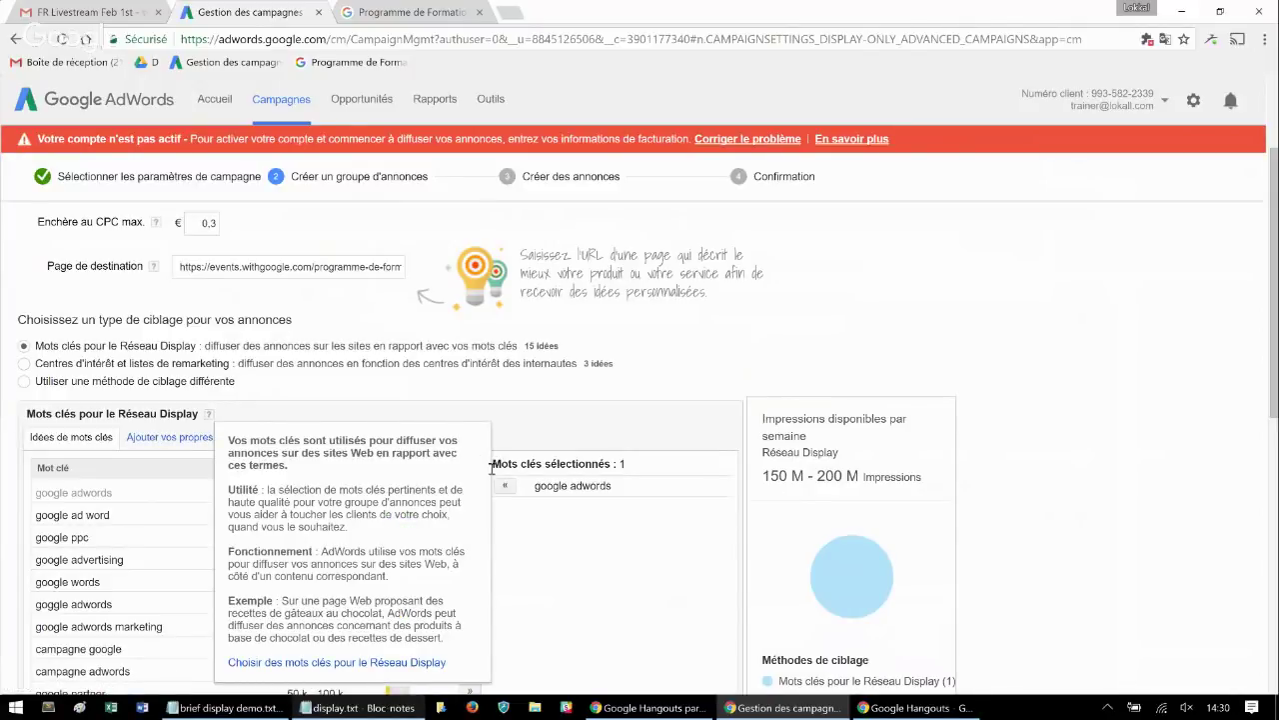
click(75, 368)
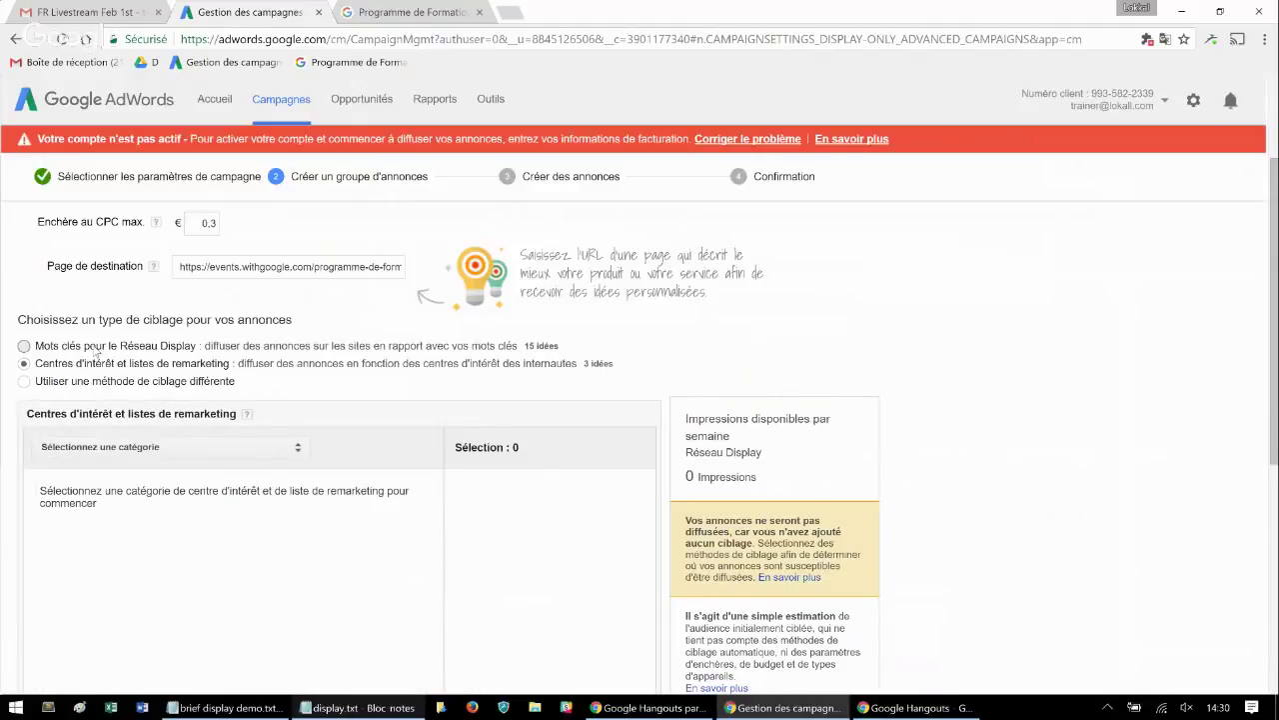
click(100, 348)
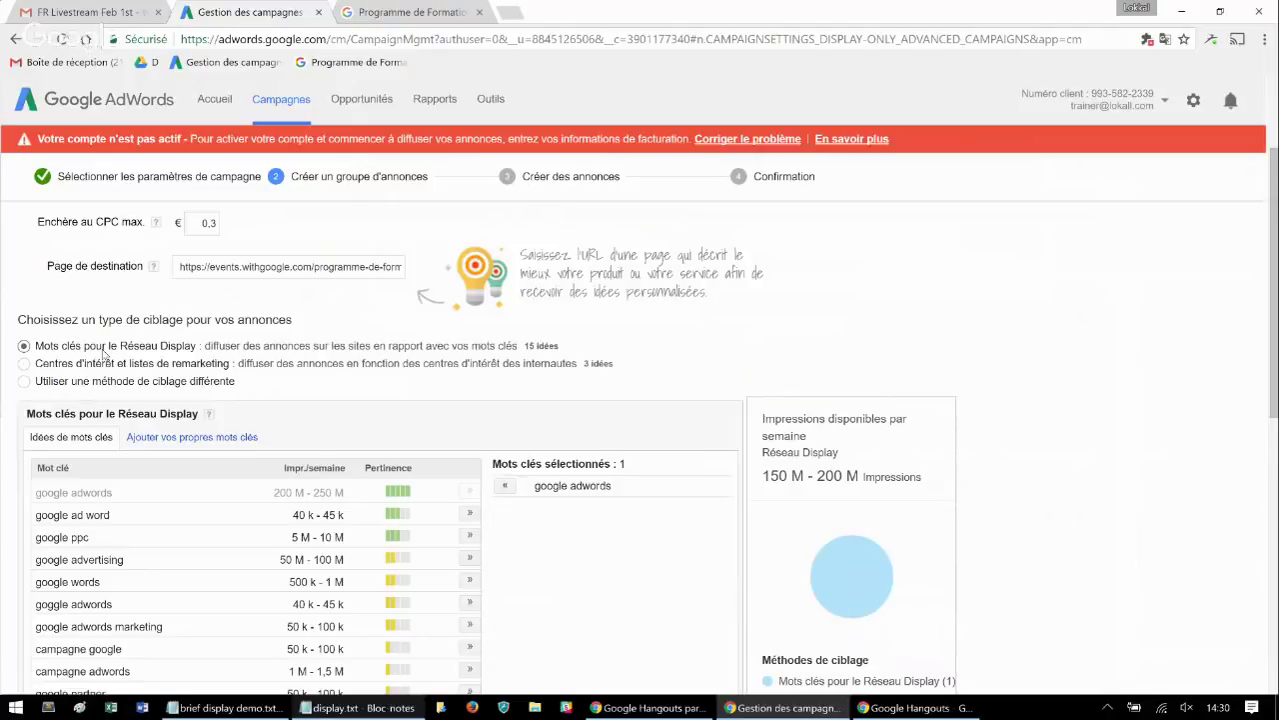
click(99, 362)
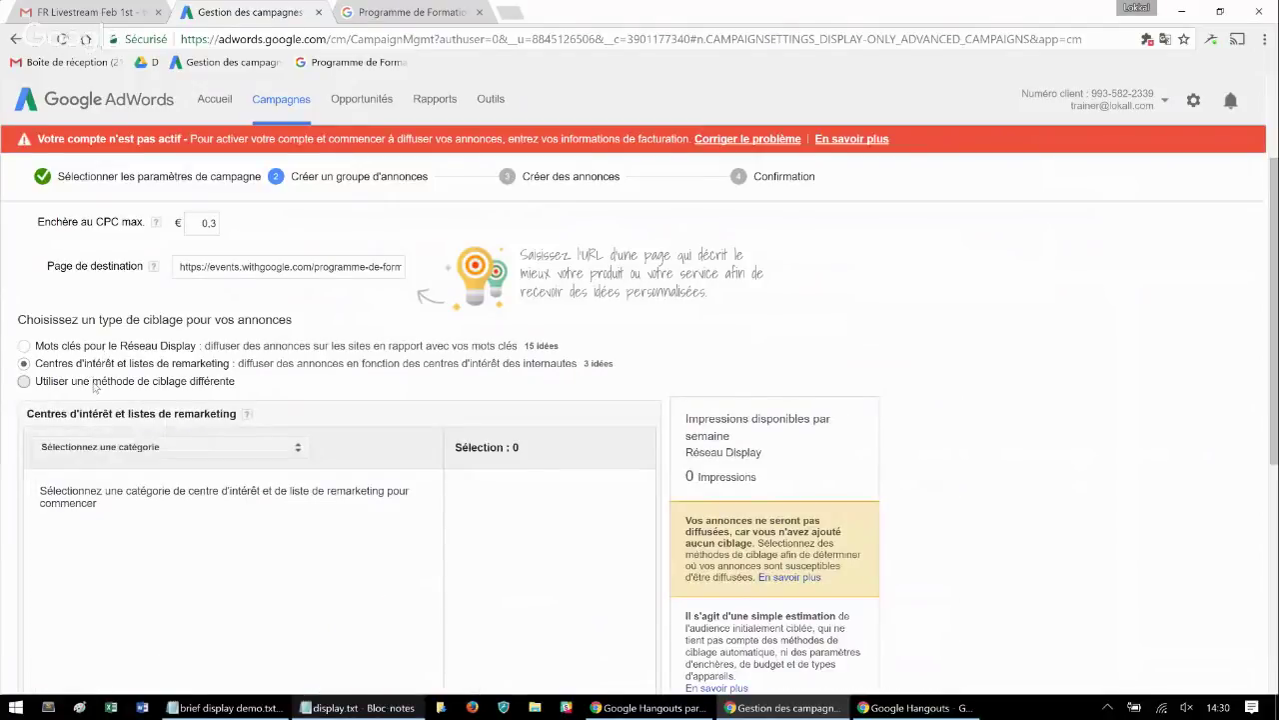
Switch the ad group to a different targeting method, "Thèmes", and search the themes for "marketing"
click(94, 383)
click(108, 402)
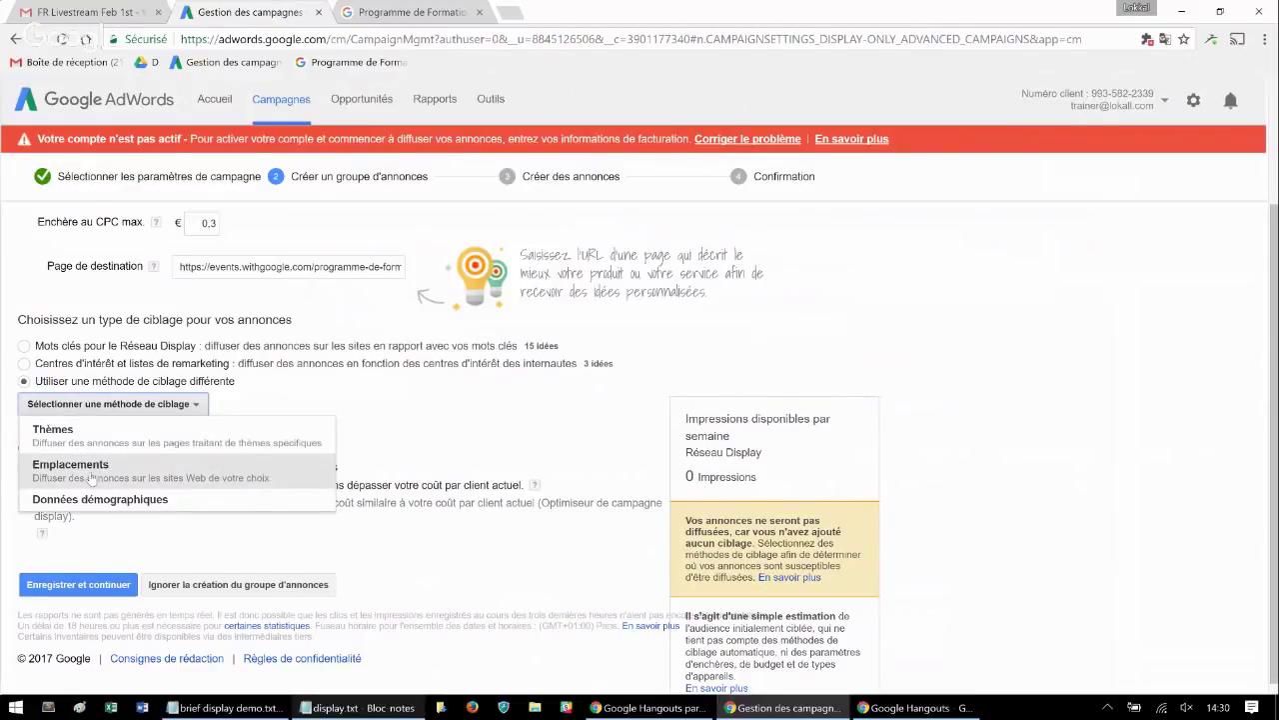
click(60, 430)
click(162, 471)
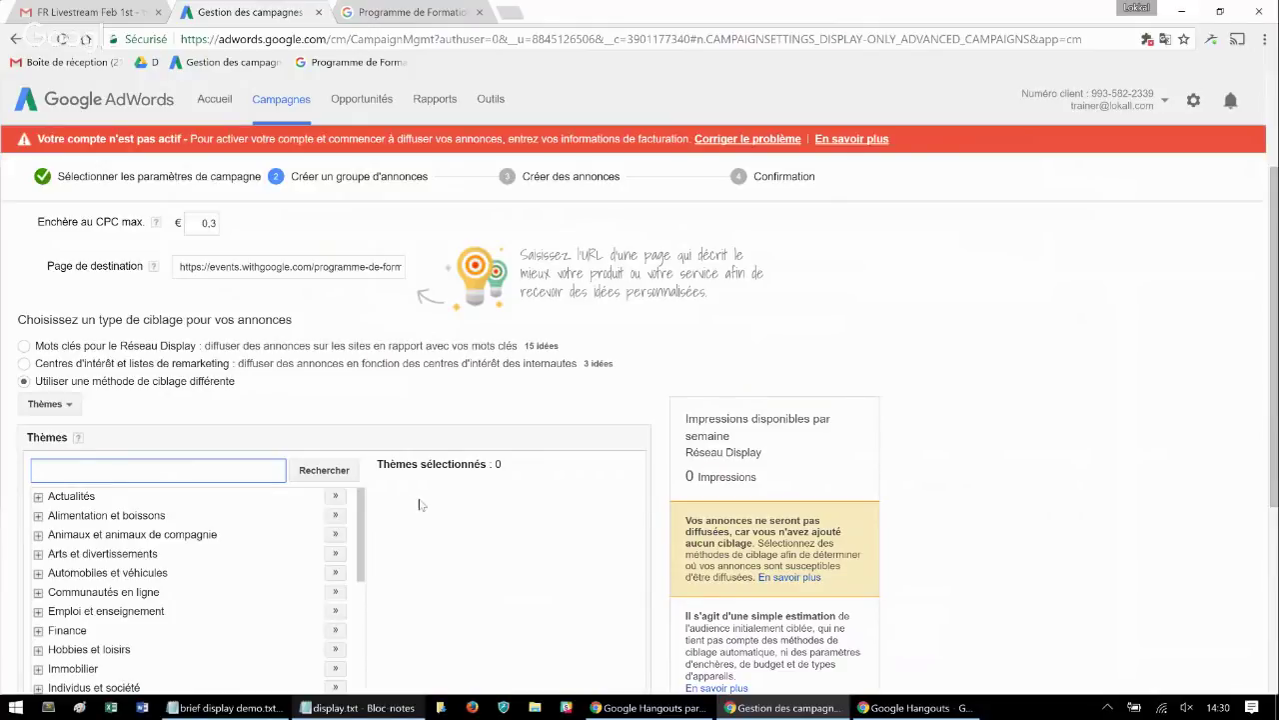
text(marketing)
key(Return)
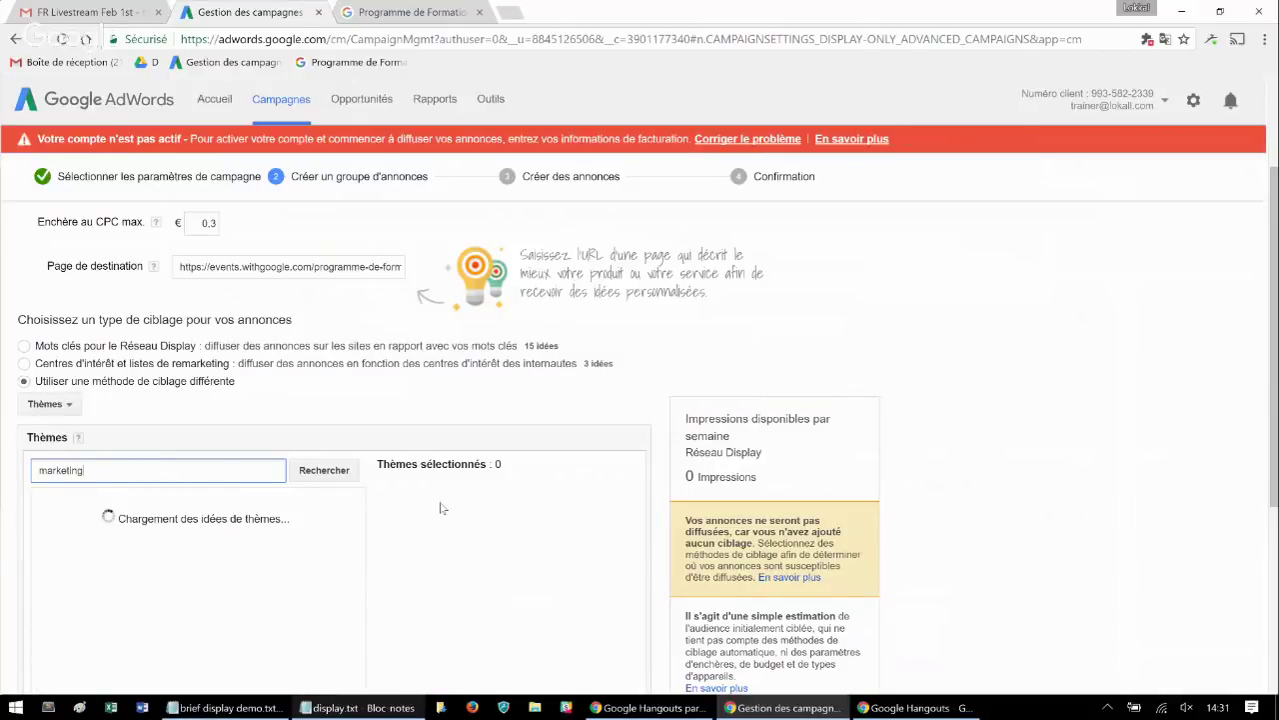
Look through the themes found for "marketing", and search the themes for "search"
scroll(242, 444, down, 2)
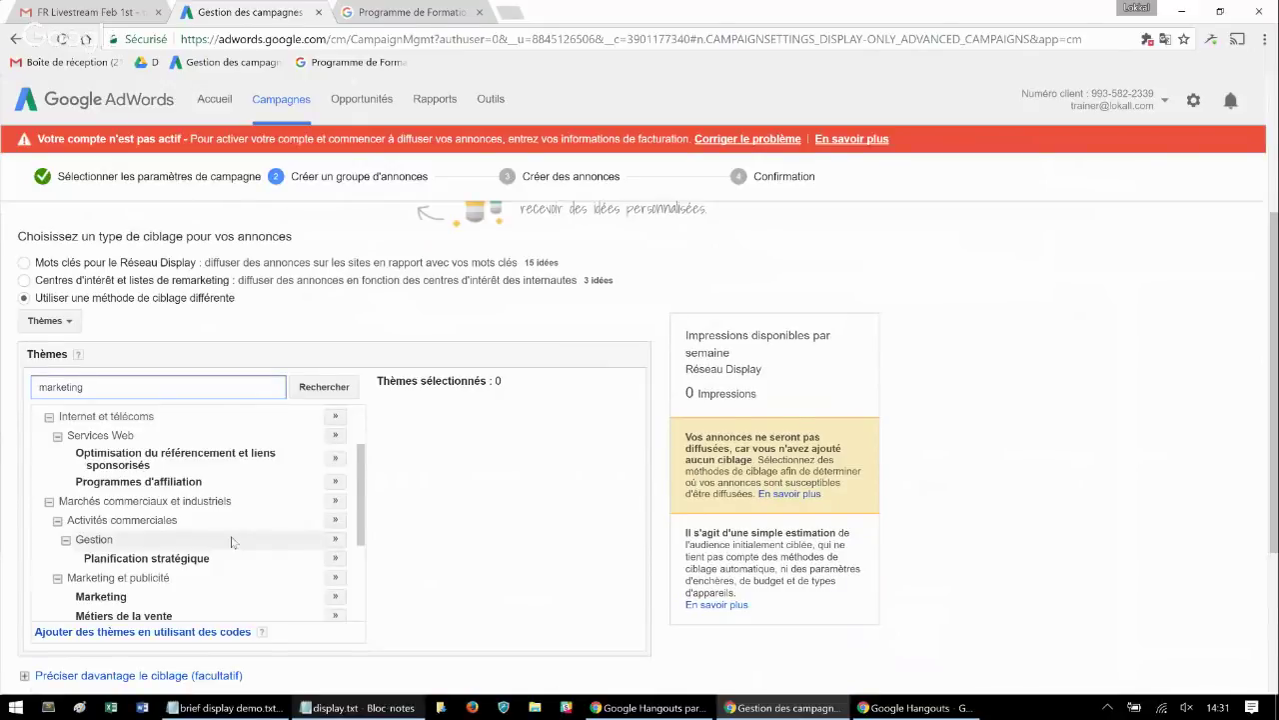
scroll(231, 541, down, 2)
scroll(231, 542, down, 2)
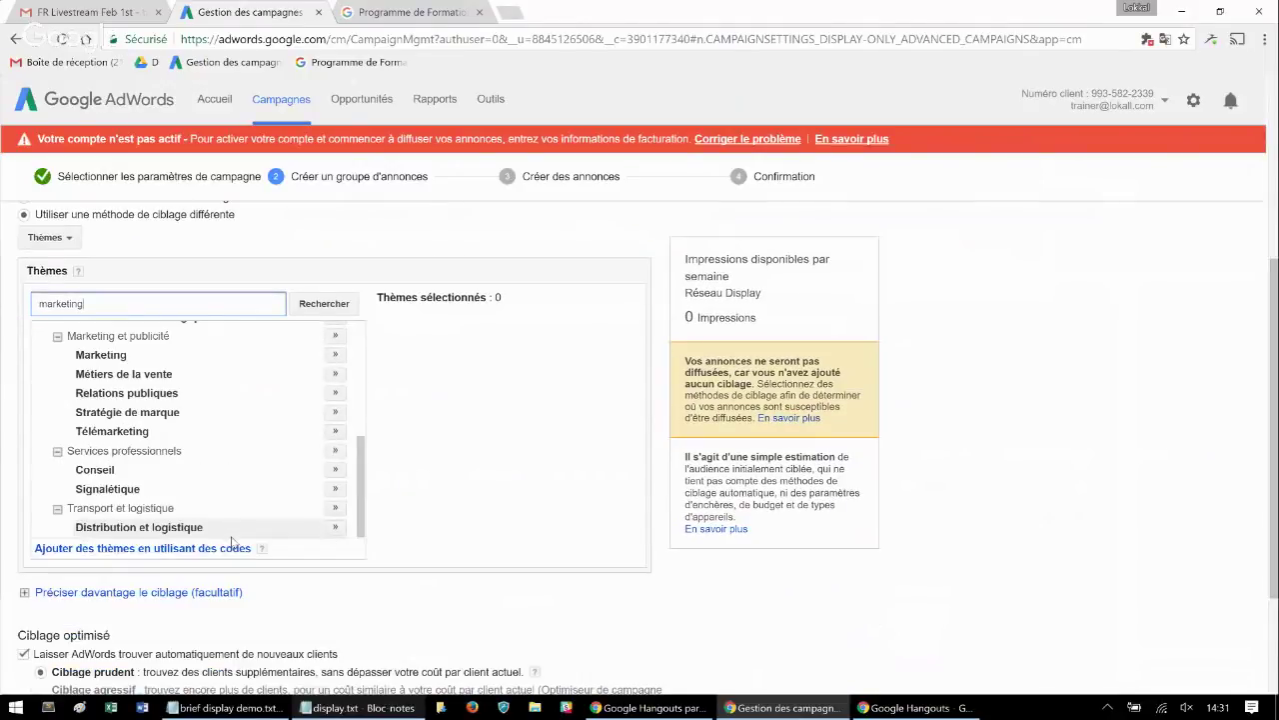
double_click(87, 304)
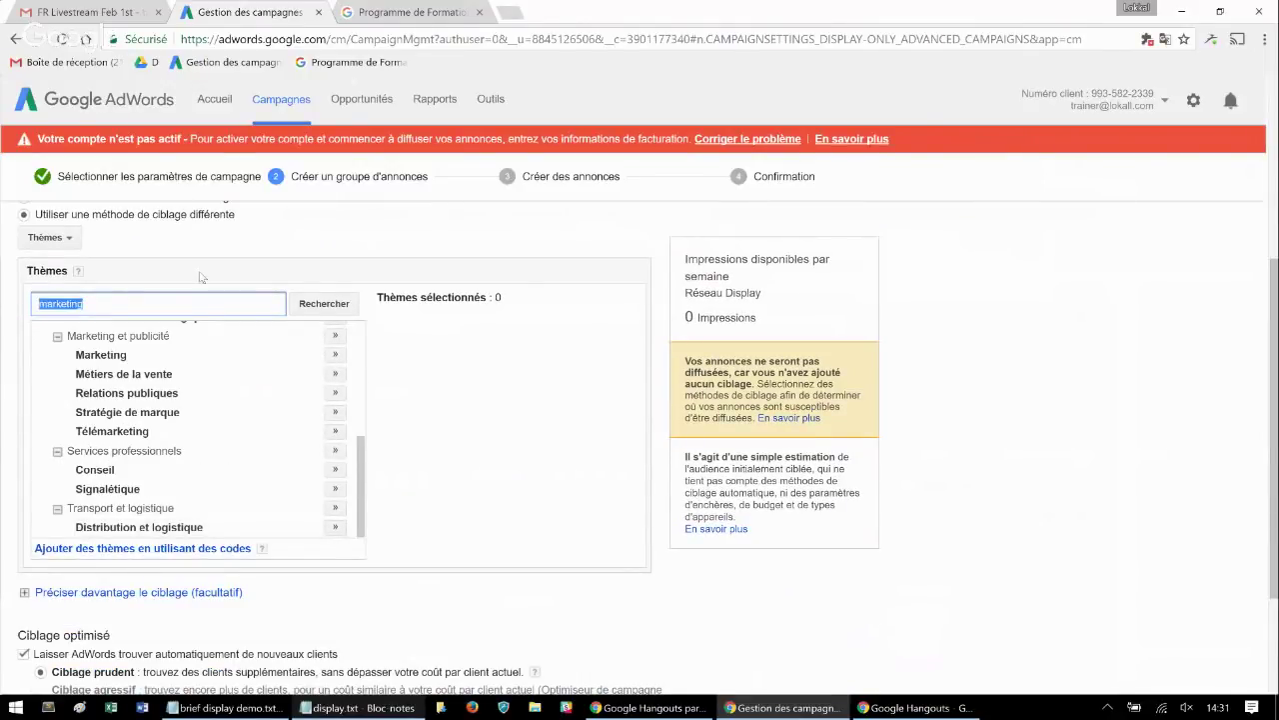
text(search)
key(Return)
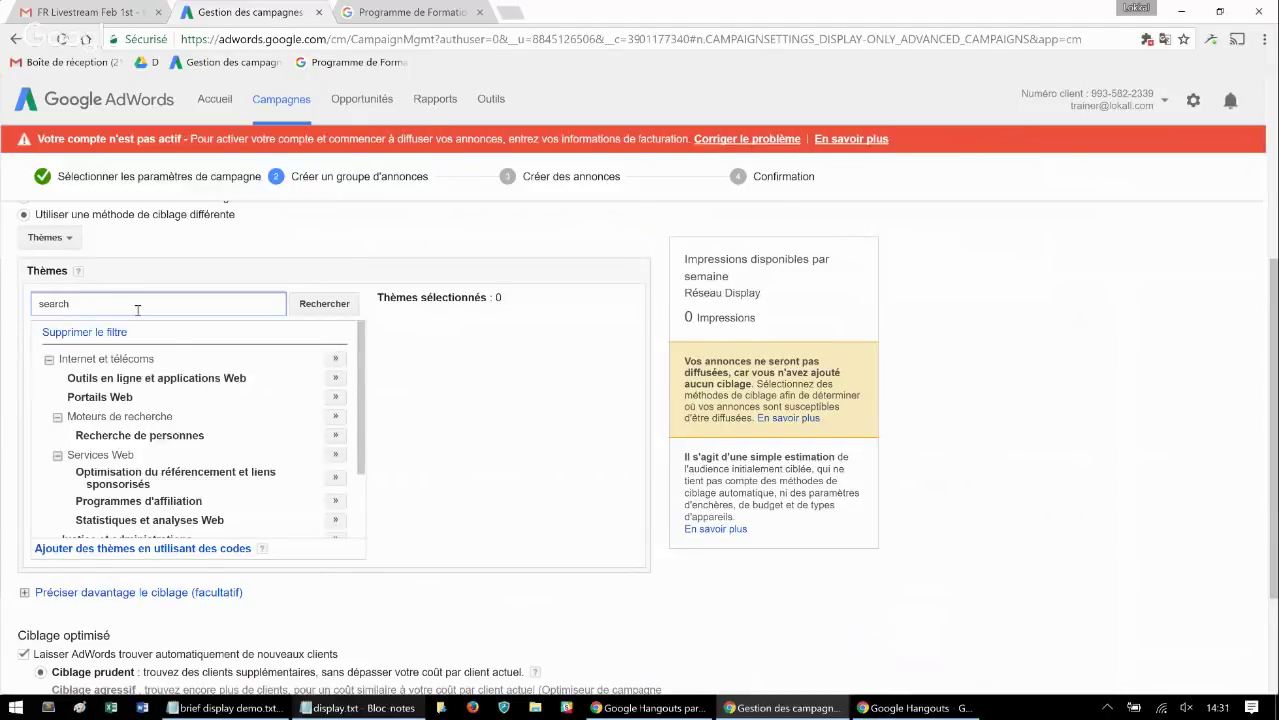
scroll(137, 309, down, 1)
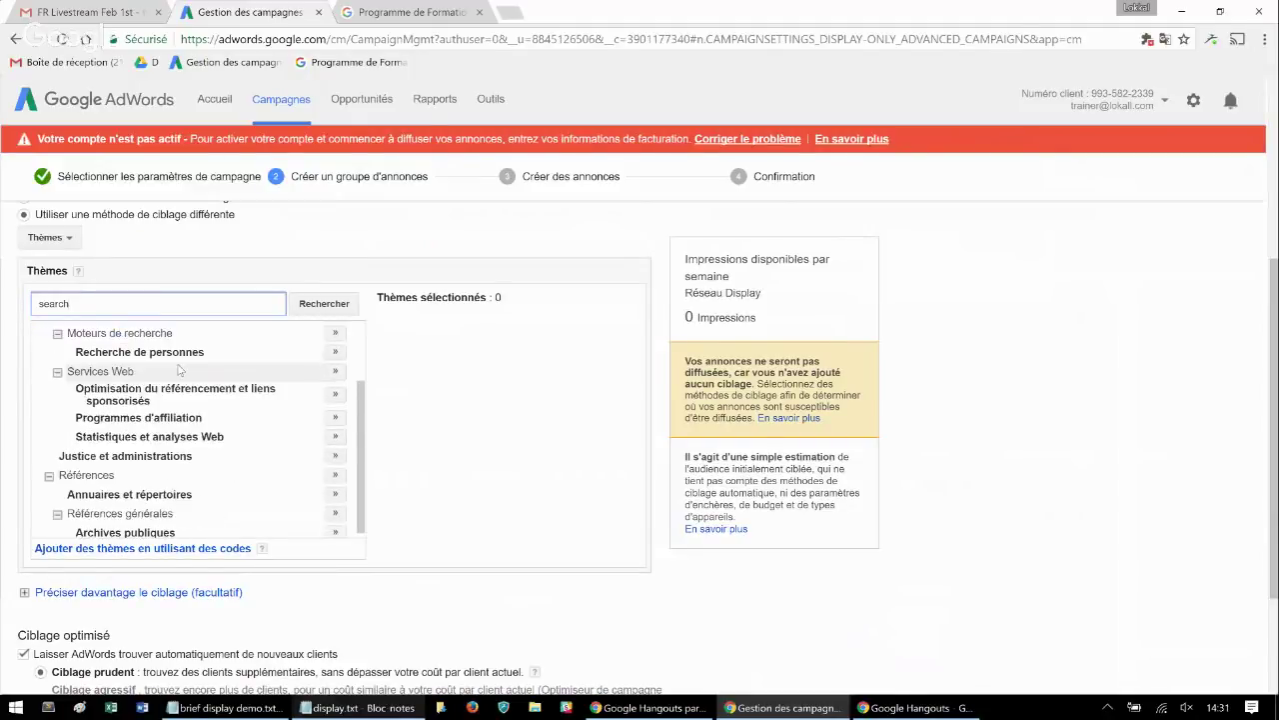
Search the themes for "digital" and look through the suggested themes
double_click(111, 308)
text(digi)
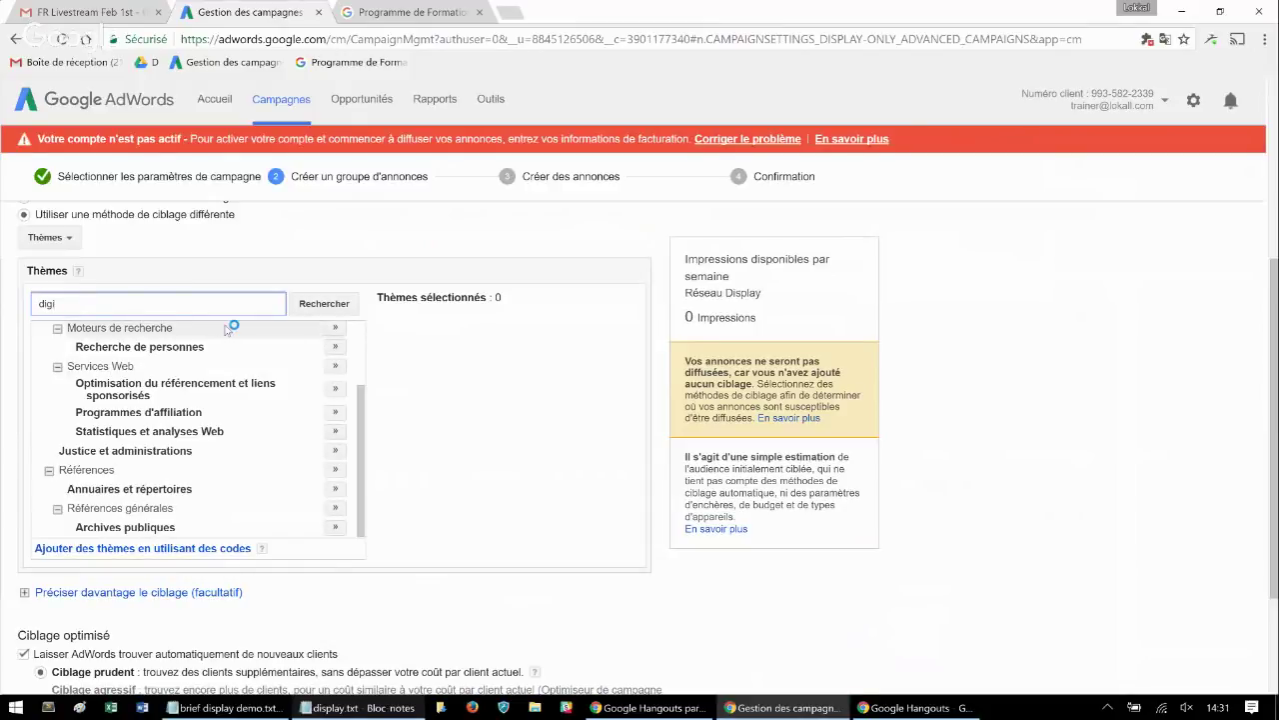
text(tal)
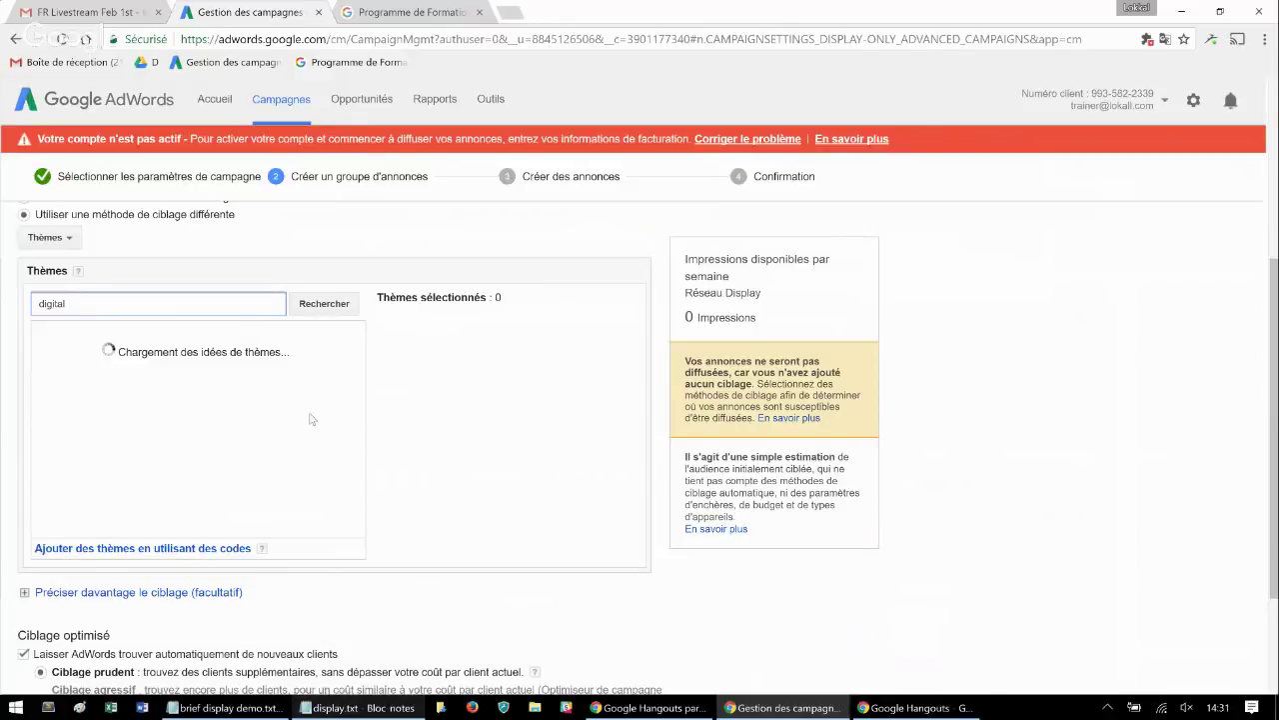
scroll(227, 436, down, 1)
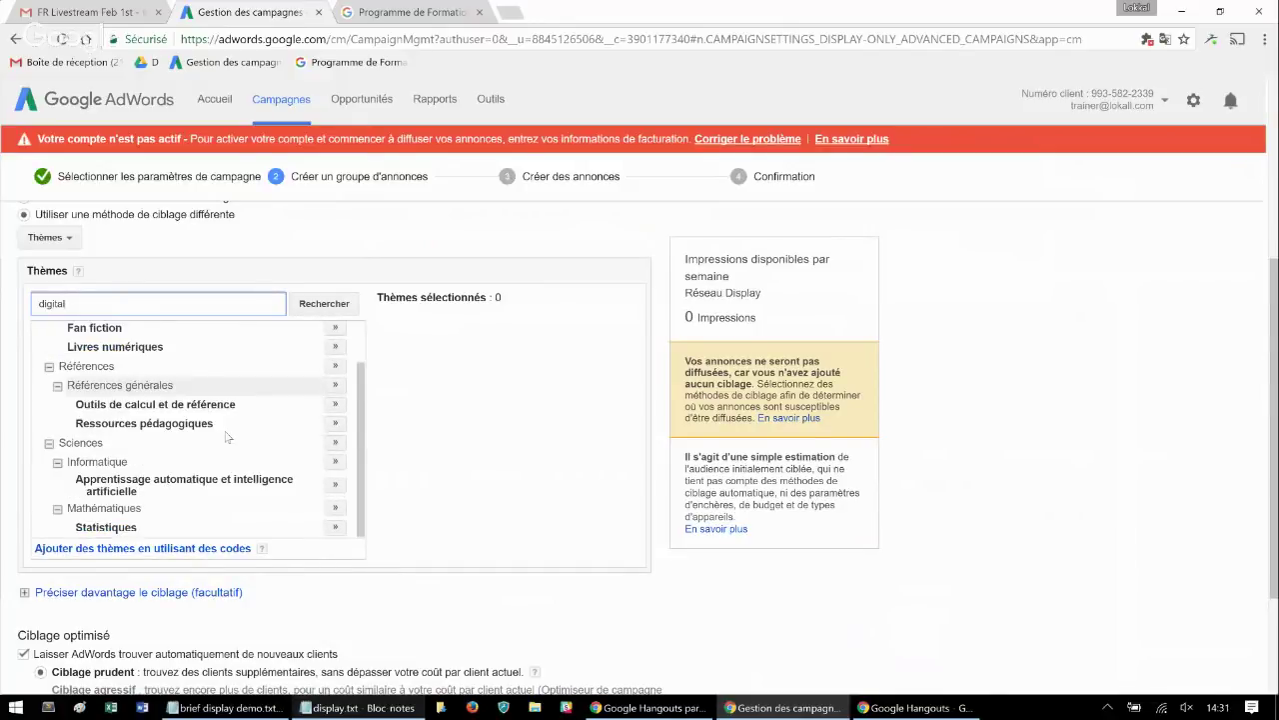
scroll(227, 437, down, 1)
scroll(227, 437, up, 1)
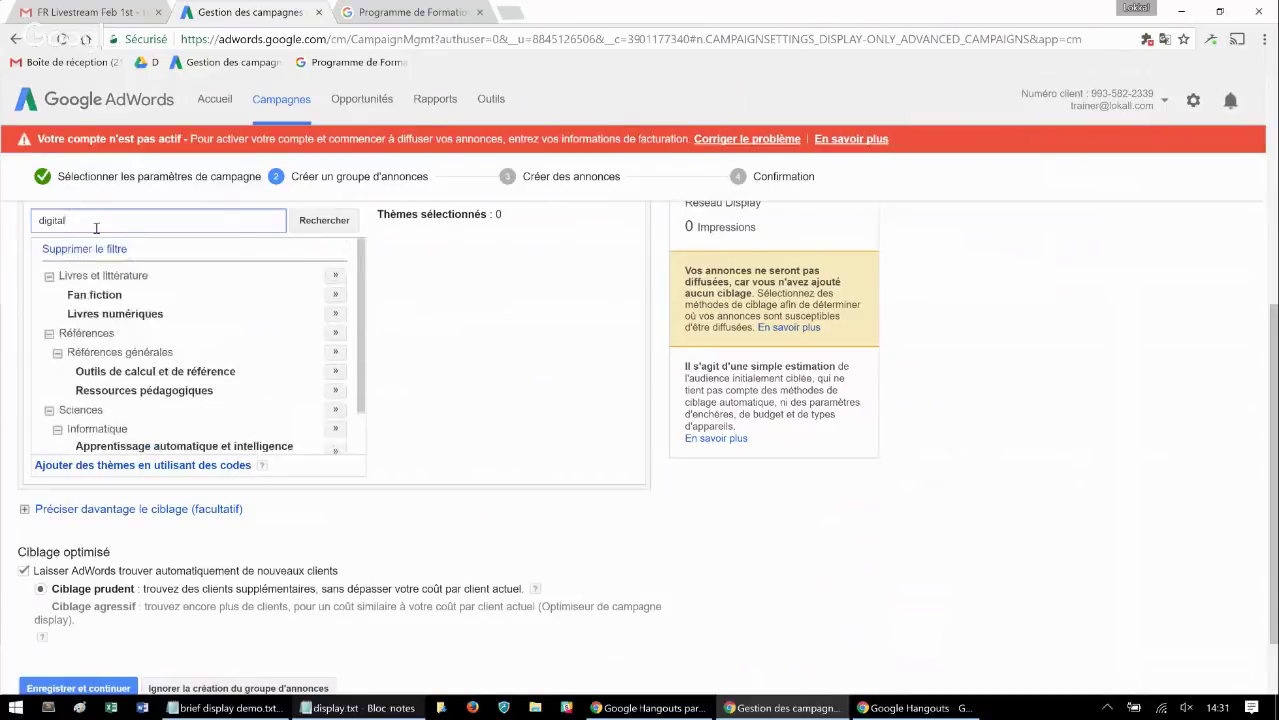
Search the themes for "marketing" and add the "Marketing" theme under "Marketing et publicité" to the ad group's targeting
double_click(95, 228)
text(marketing)
key(Return)
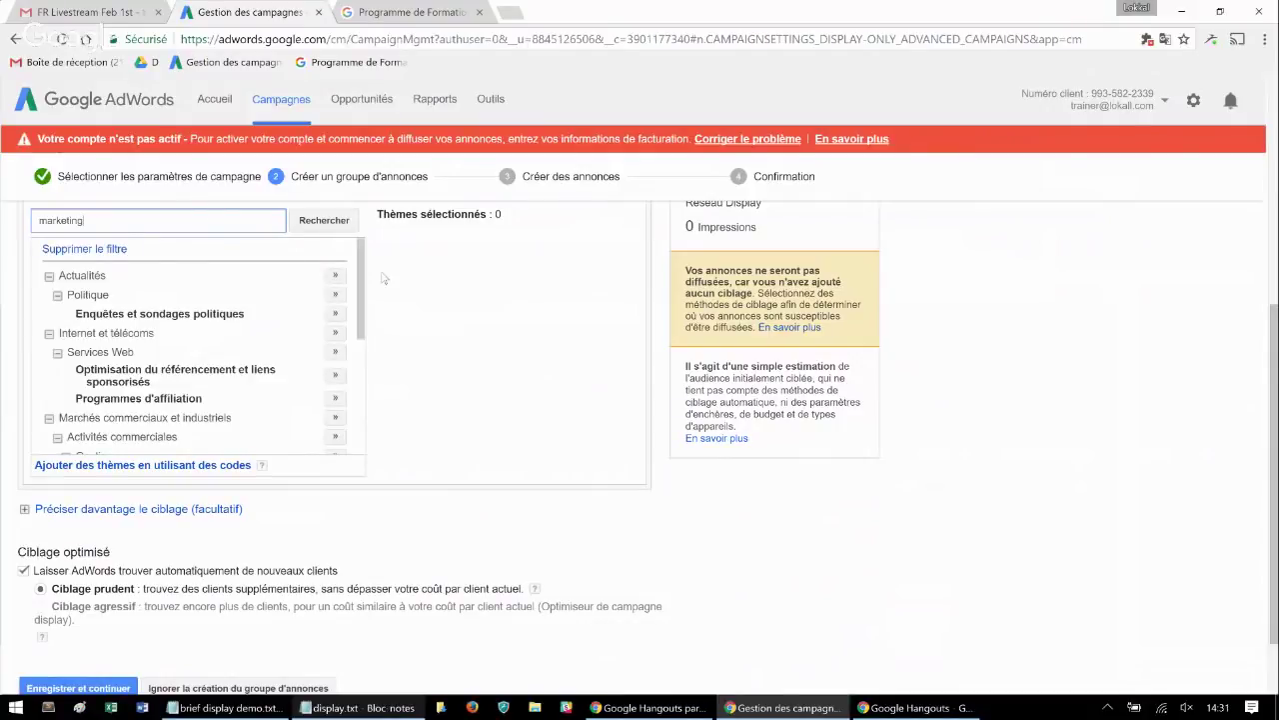
drag(358, 283, 345, 356)
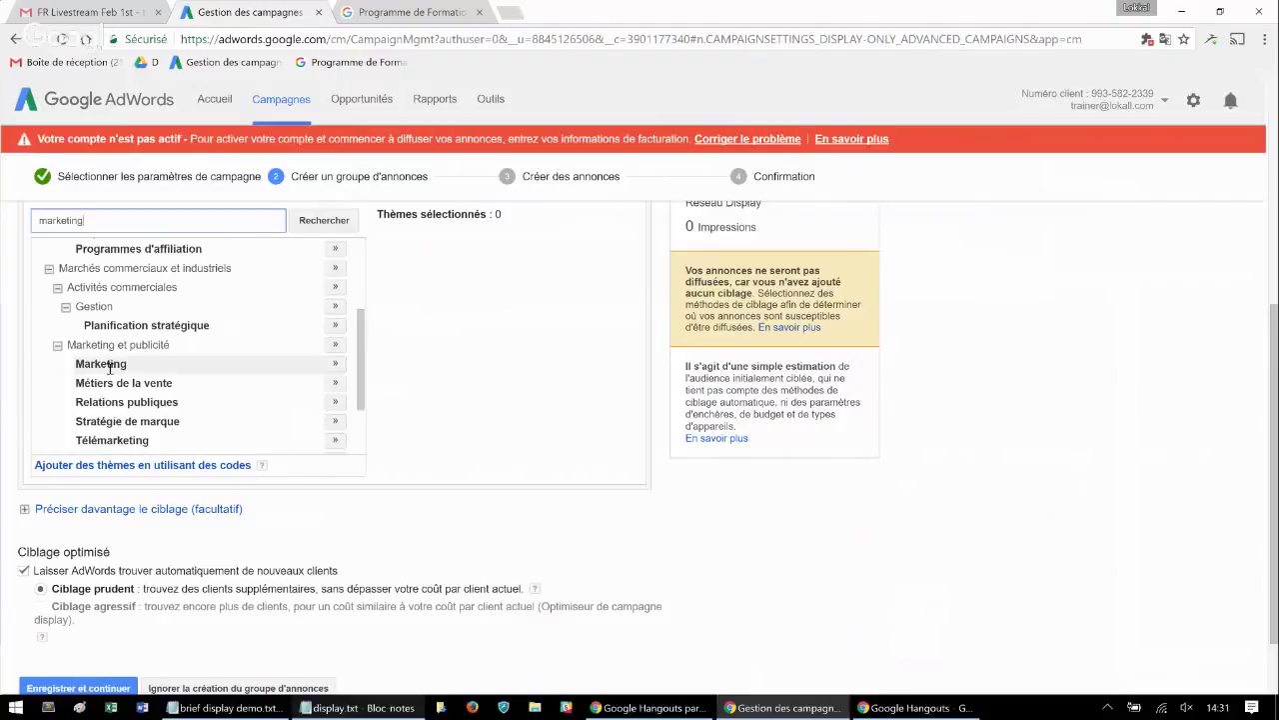
click(335, 363)
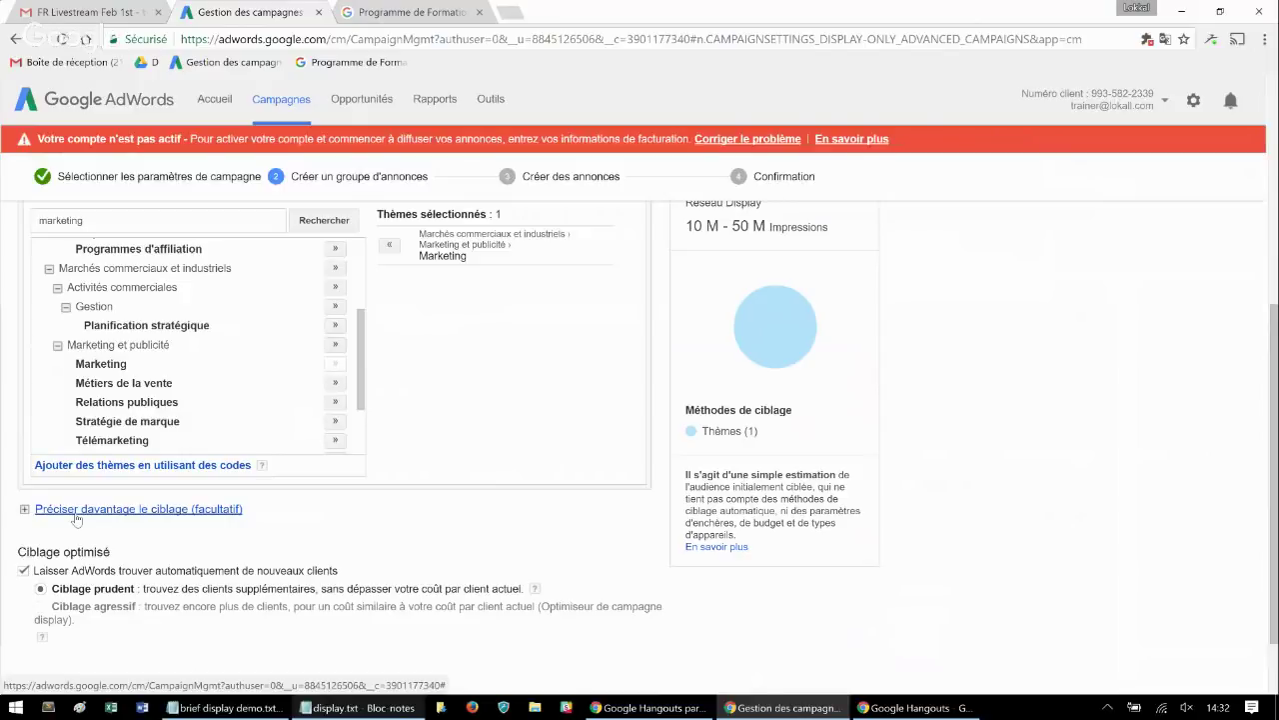
Disable optimised targeting that lets AdWords find new customers automatically, and save the ad group to continue to ad creation
click(23, 571)
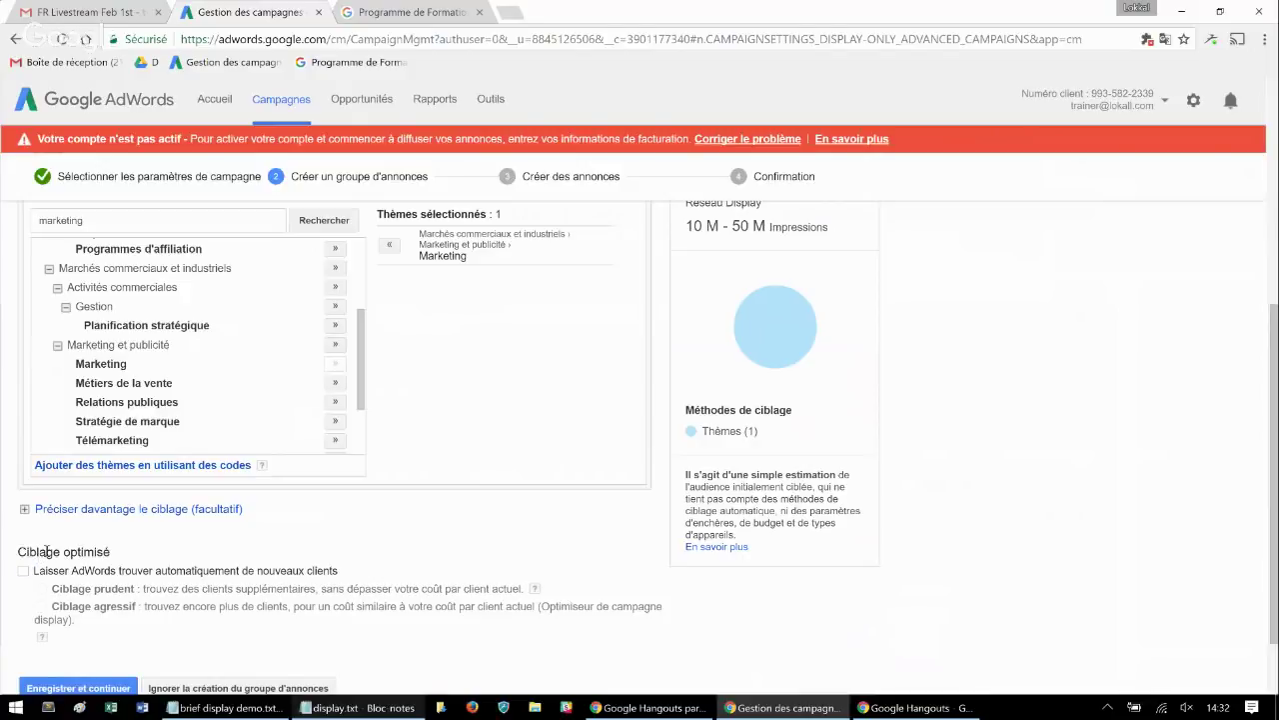
triple_click(47, 550)
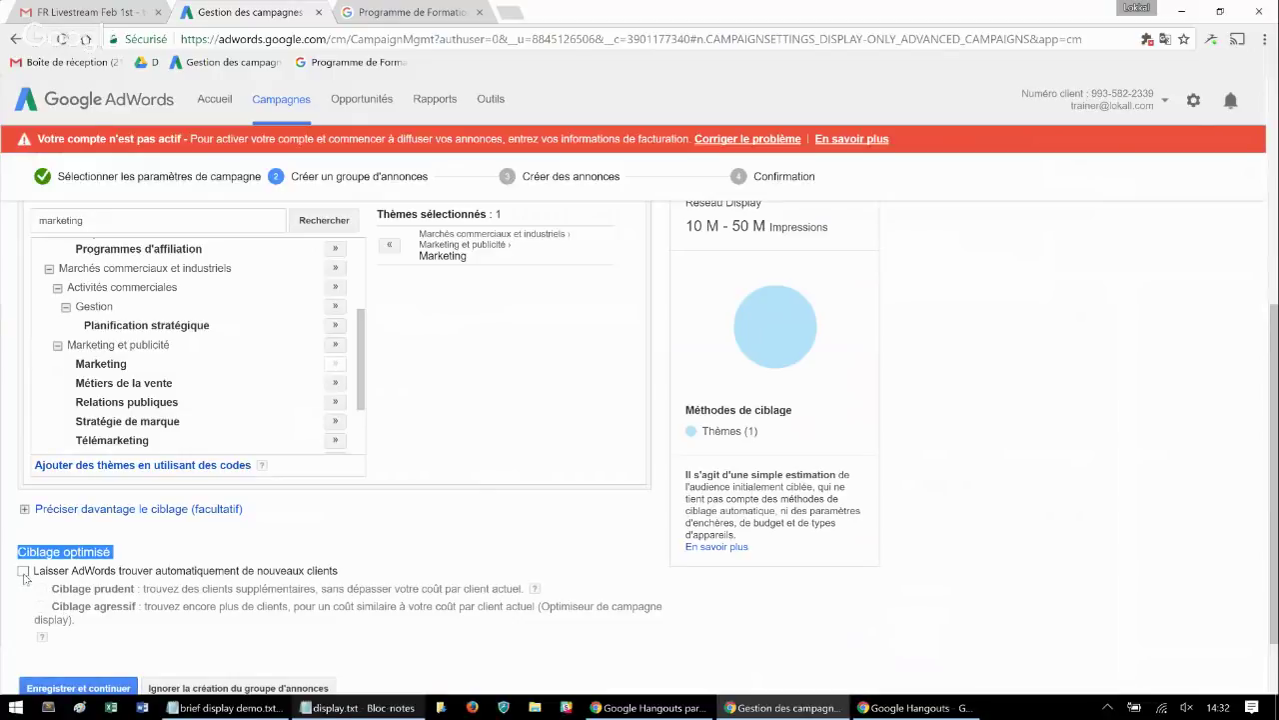
click(78, 688)
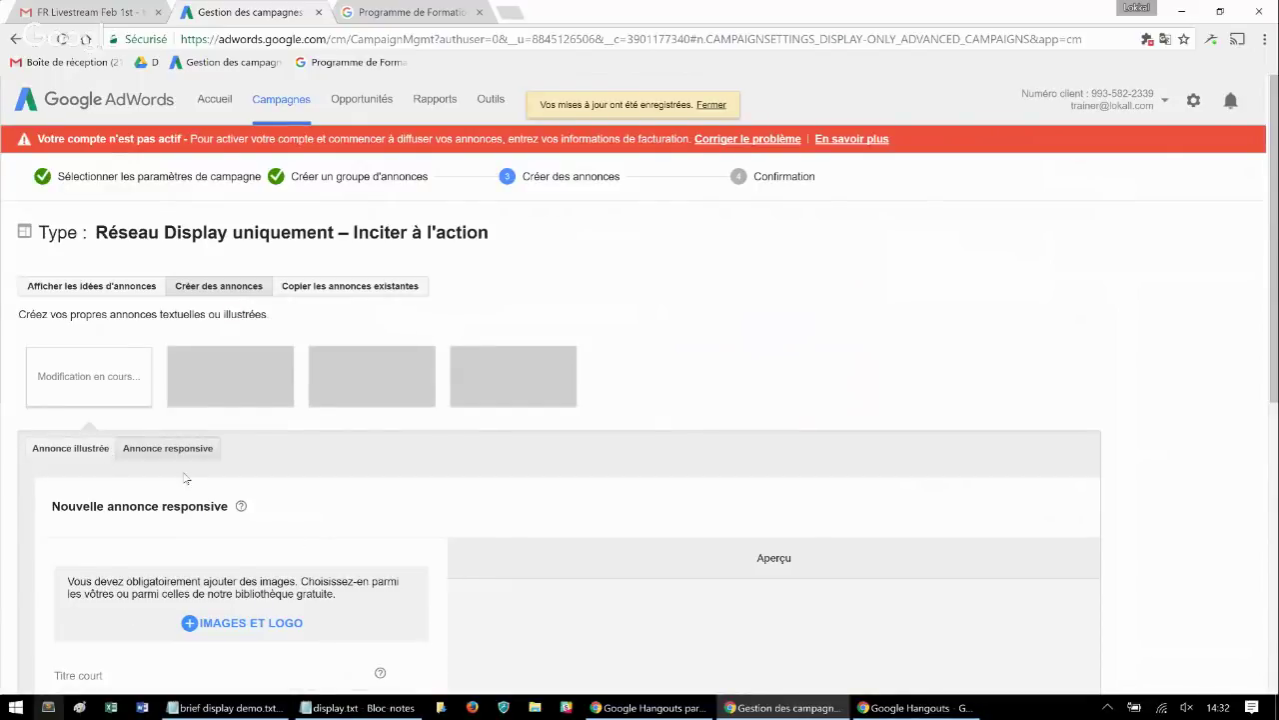
Look over the new responsive ad form and skip creating an ad for the campaign
scroll(185, 479, down, 3)
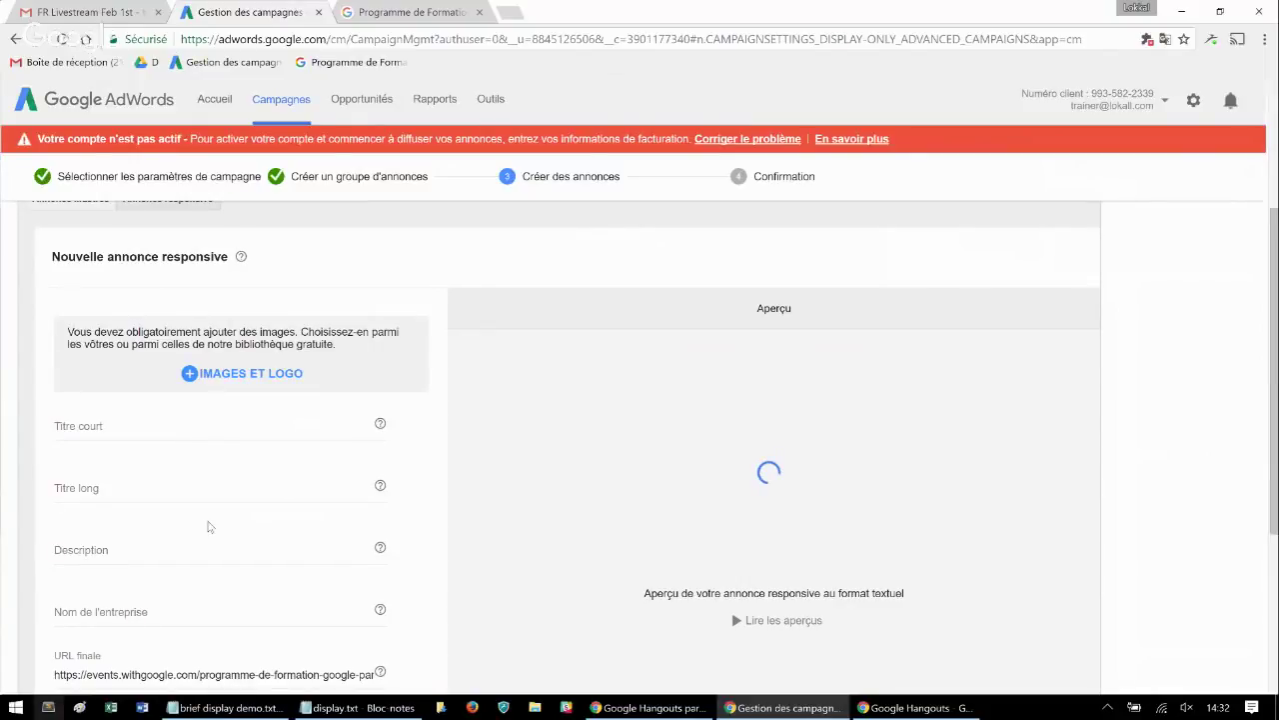
scroll(241, 416, down, 2)
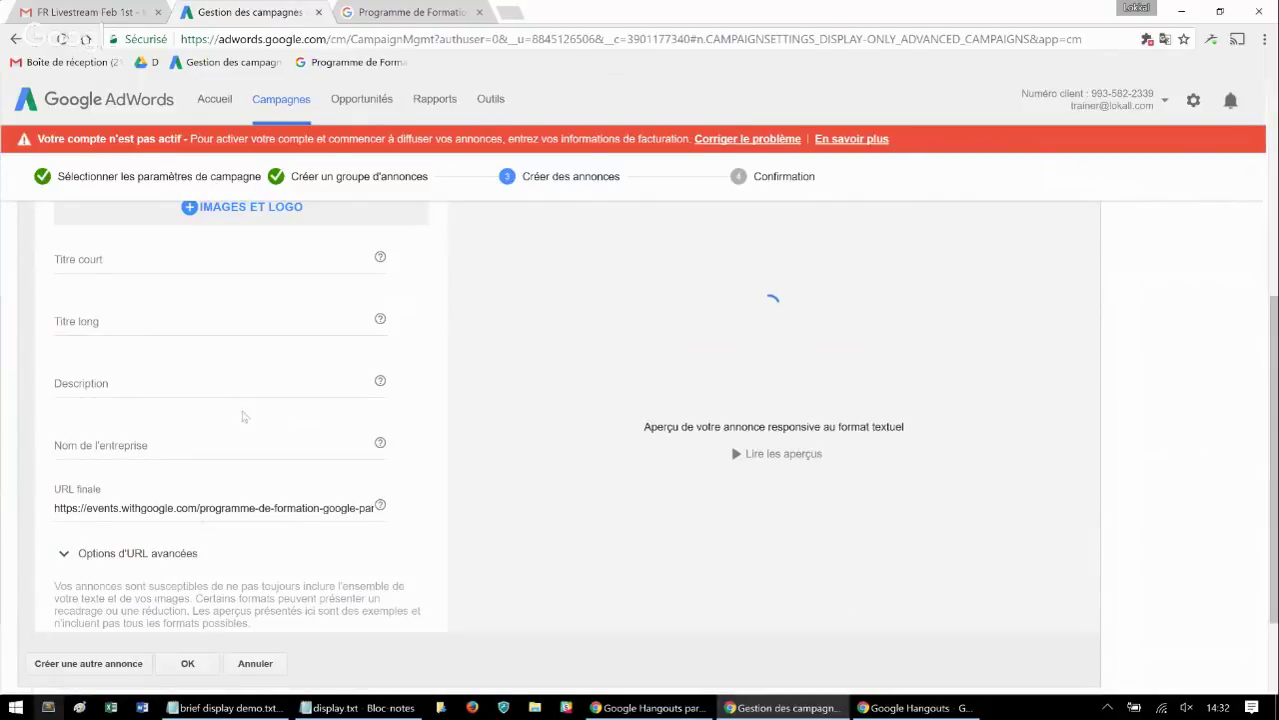
scroll(143, 572, down, 2)
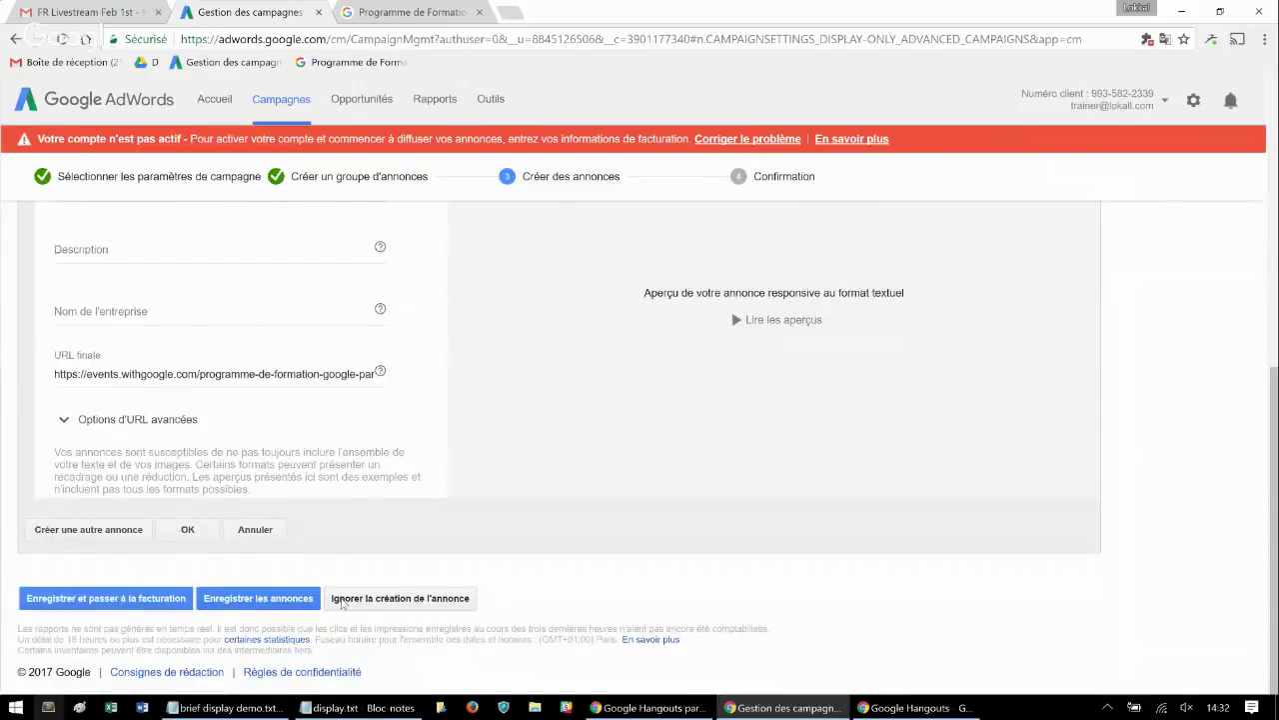
click(400, 598)
click(515, 408)
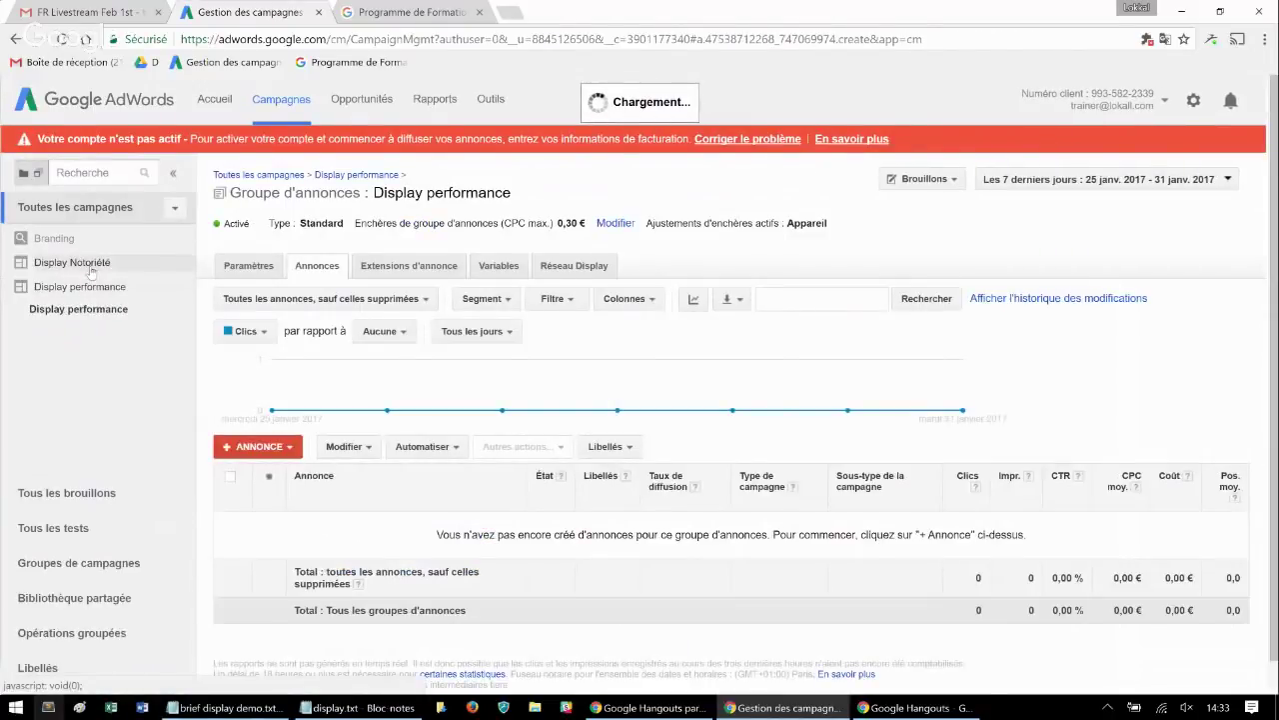
Copy the "Formation Google Adwords" ad from the "Display Notoriété" campaign
click(90, 268)
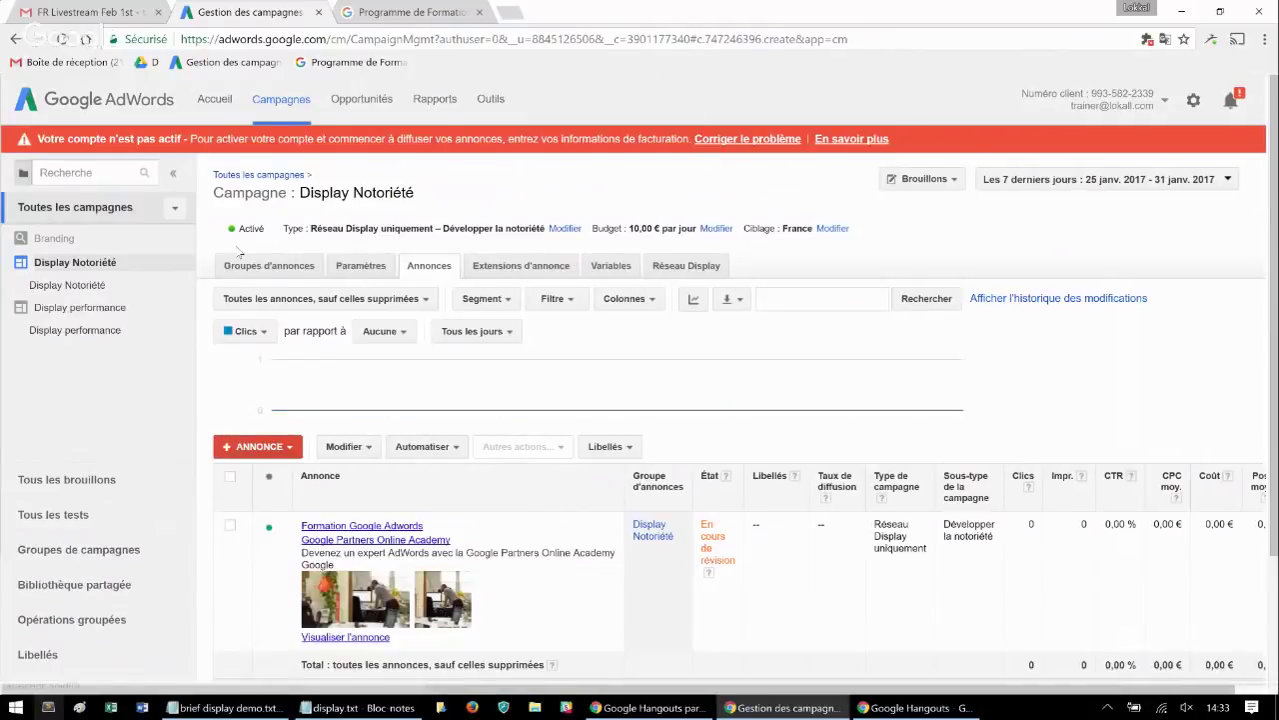
click(262, 263)
click(421, 267)
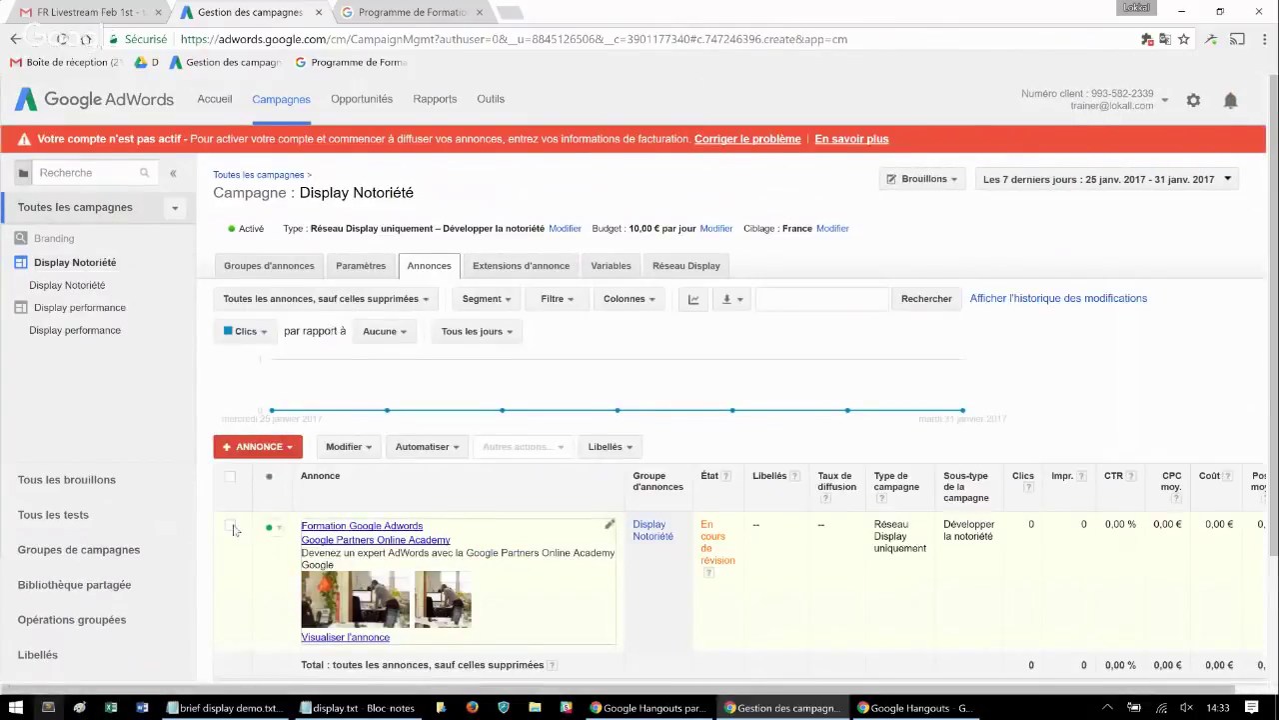
click(231, 526)
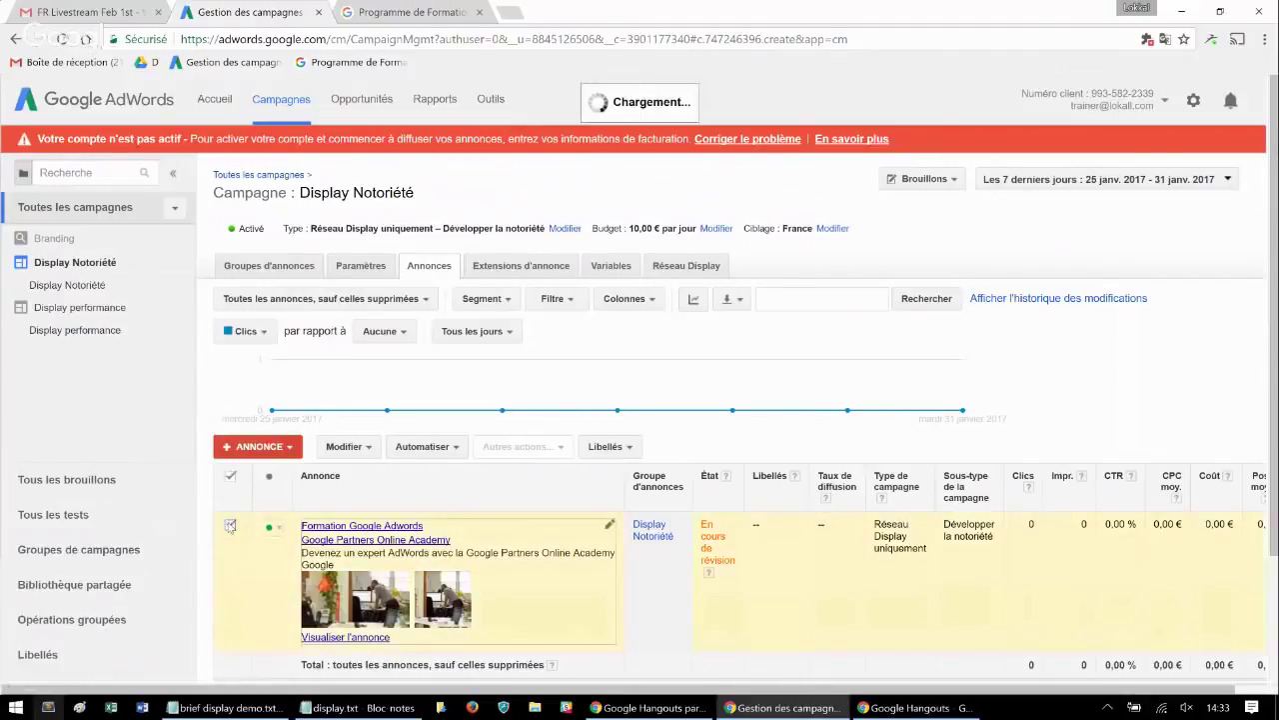
key(ctrl+c)
Paste the copied ad into the "Display performance" ad group
click(80, 330)
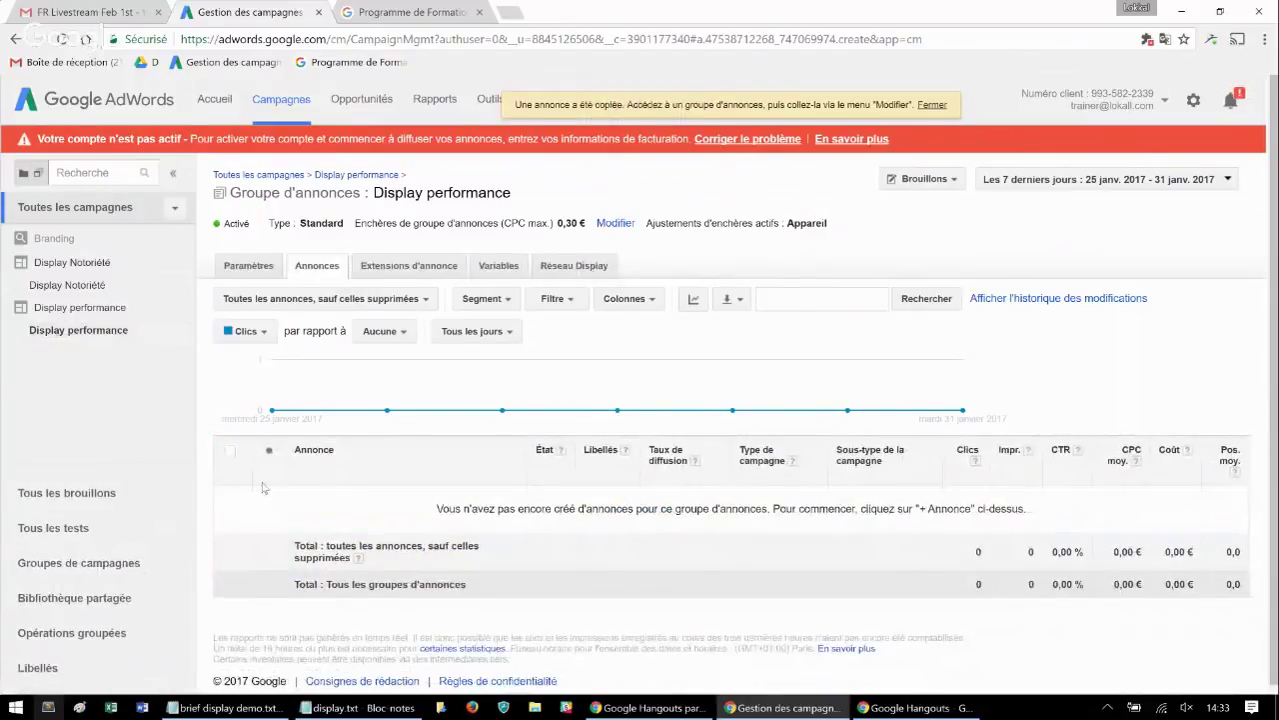
key(ctrl+v)
click(268, 542)
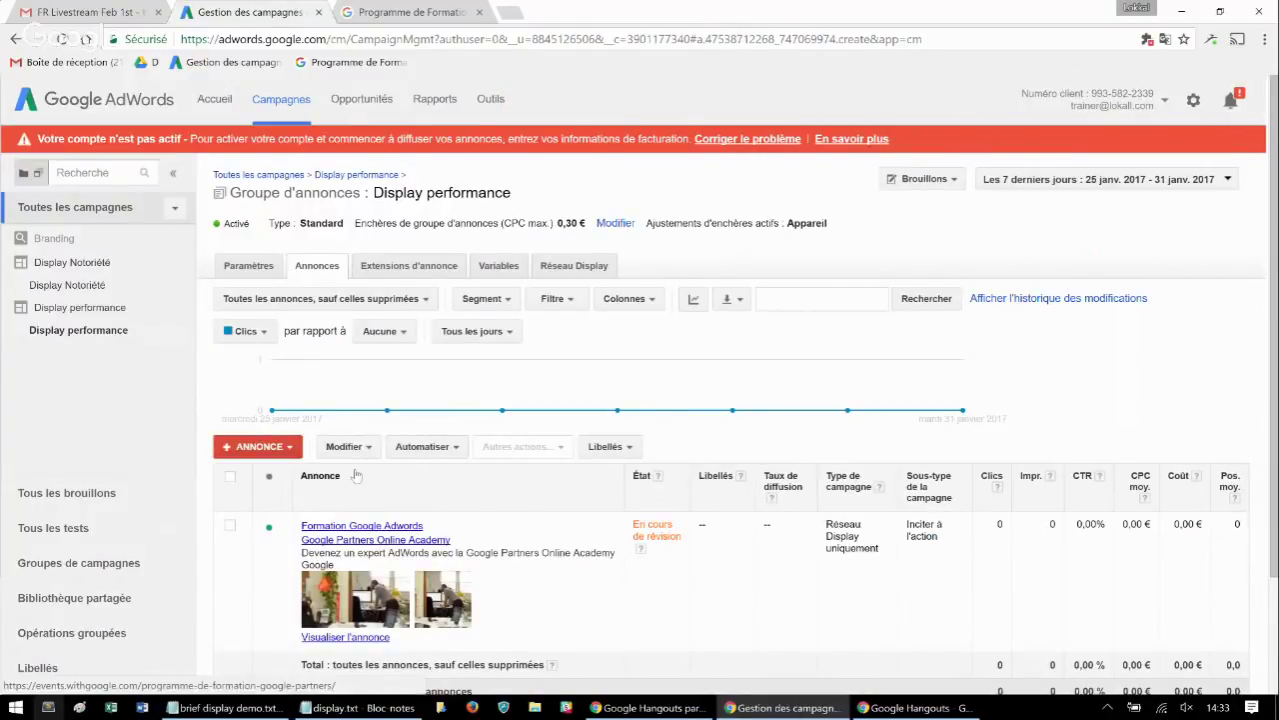
Apply the predefined "Branding" column set to the ads table of the "Display Notoriété" campaign
click(622, 300)
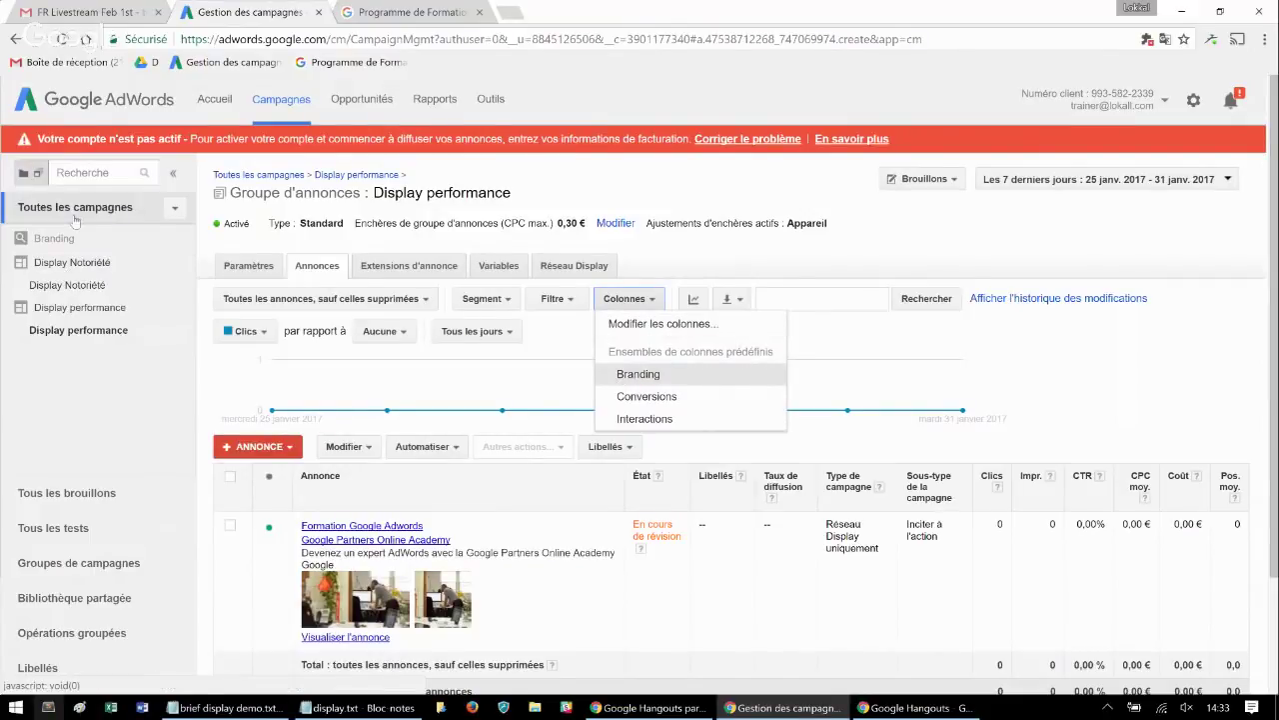
click(82, 267)
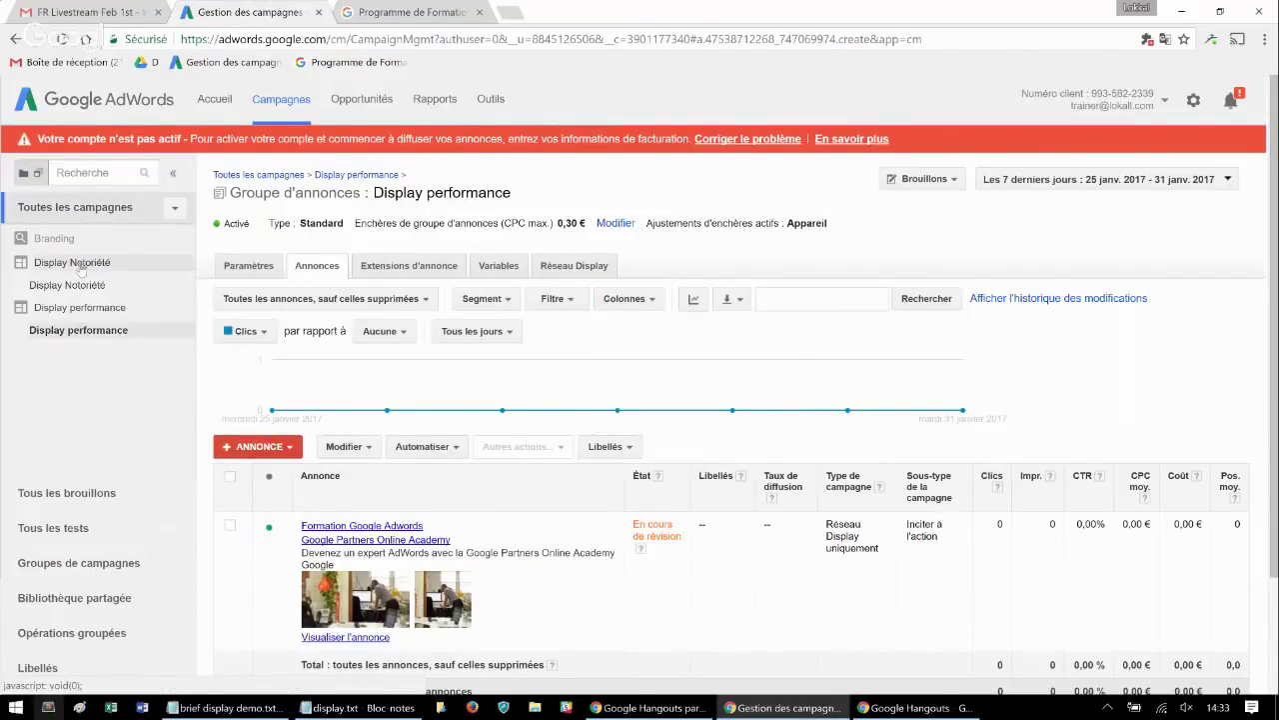
click(82, 268)
click(627, 298)
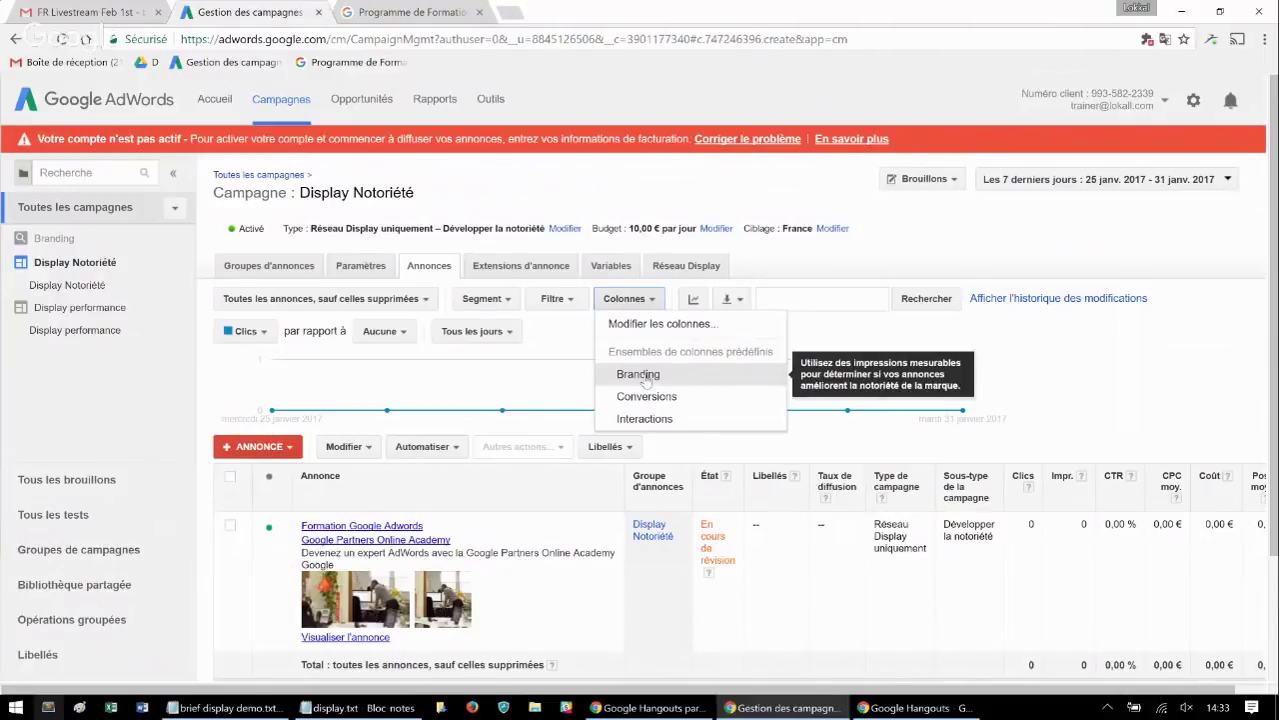
click(645, 378)
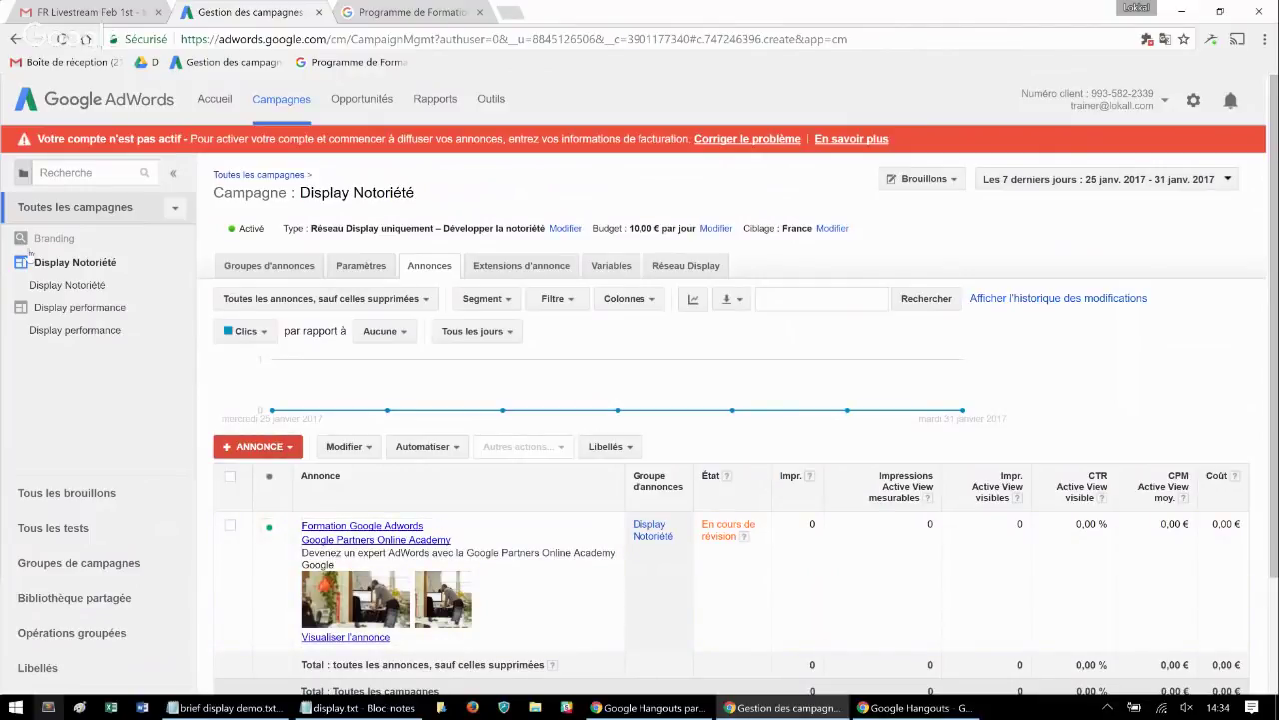
Apply the predefined "Conversions" column set to the "Display performance" campaign's ads table and open its column customisation
click(80, 308)
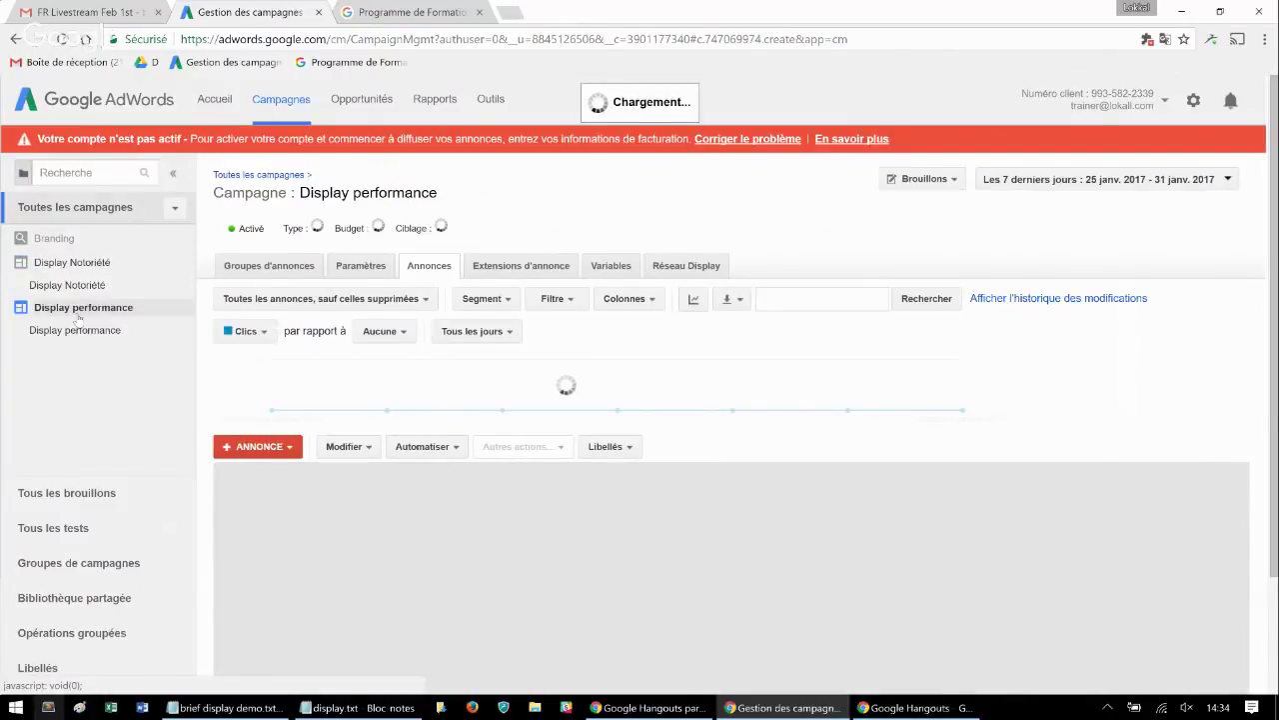
click(624, 298)
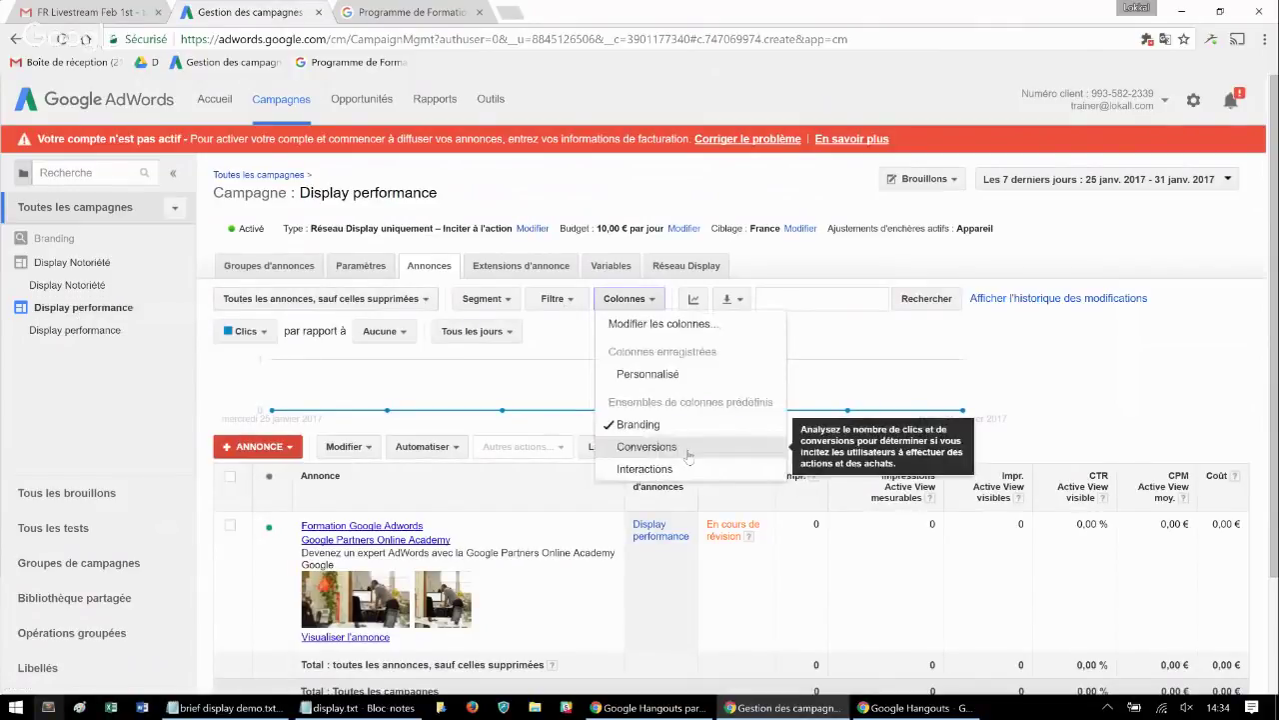
click(688, 455)
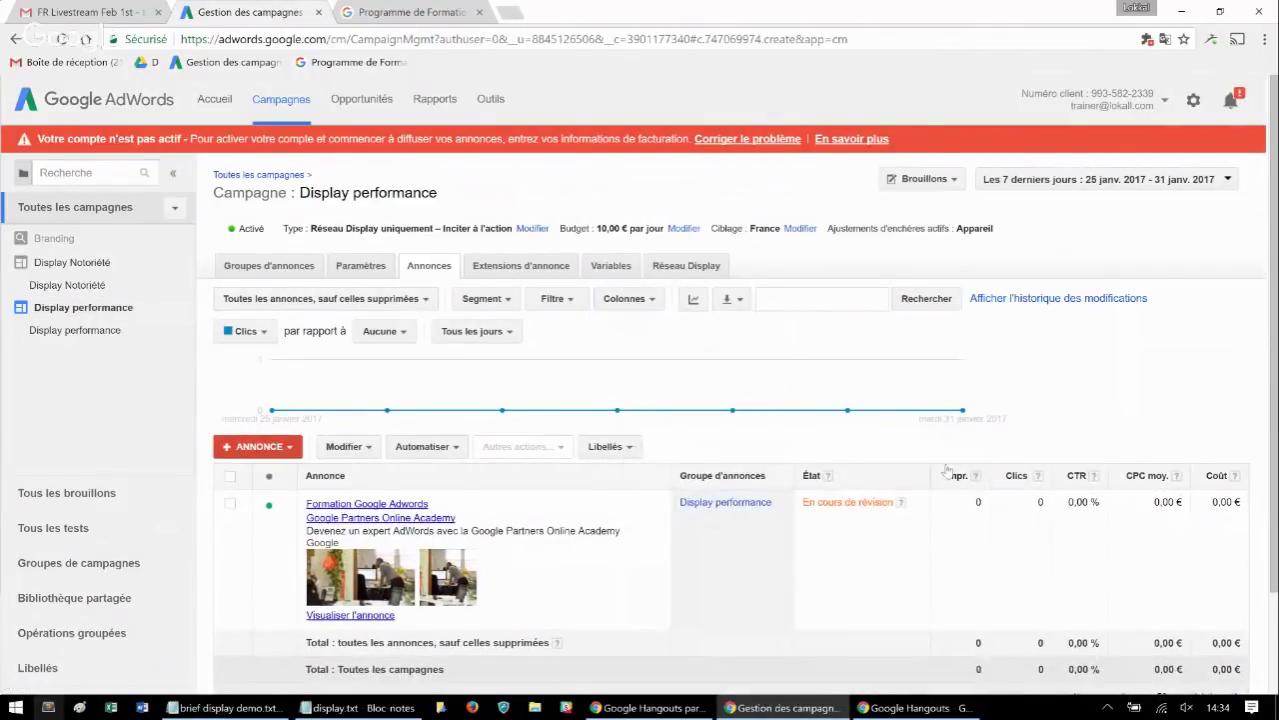
click(632, 300)
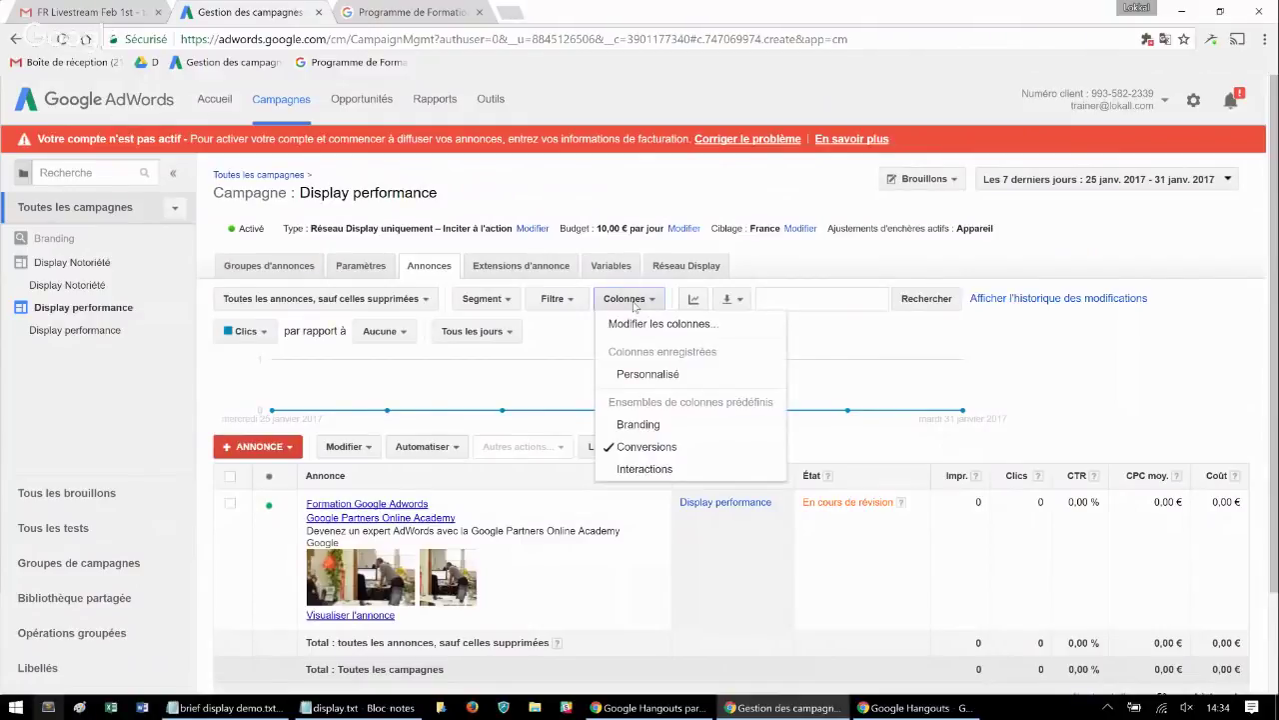
click(644, 449)
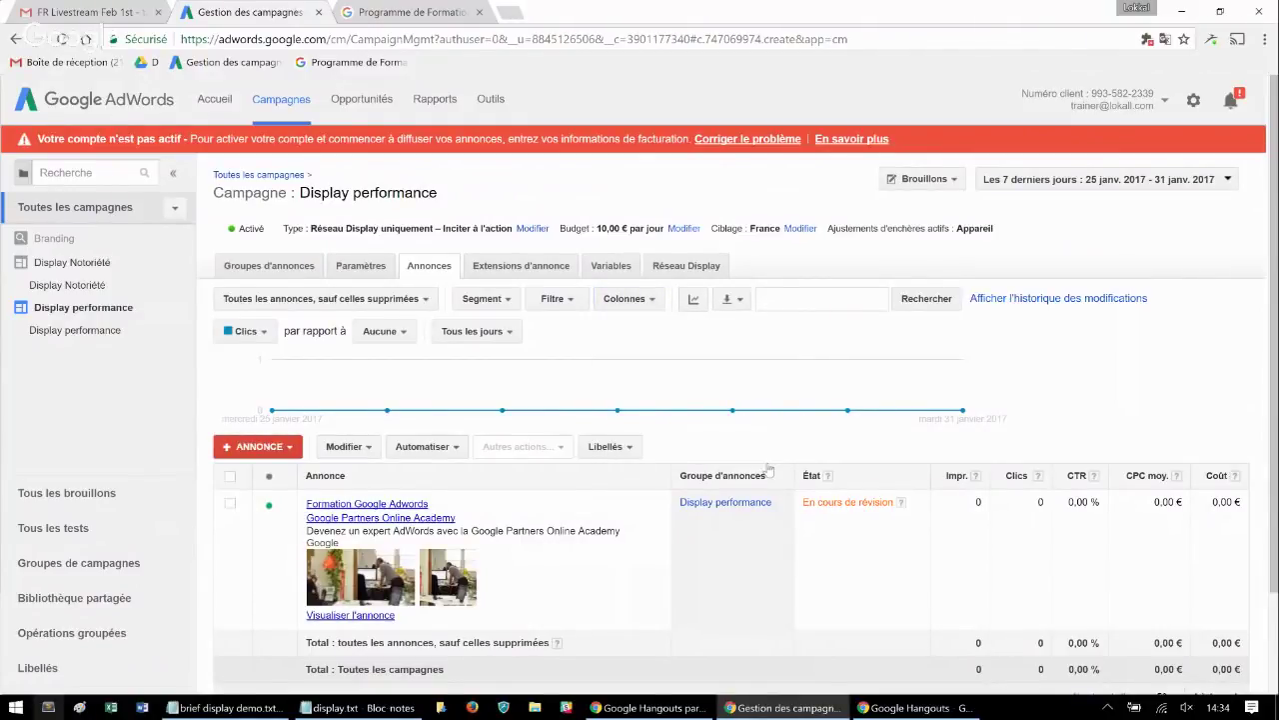
click(629, 299)
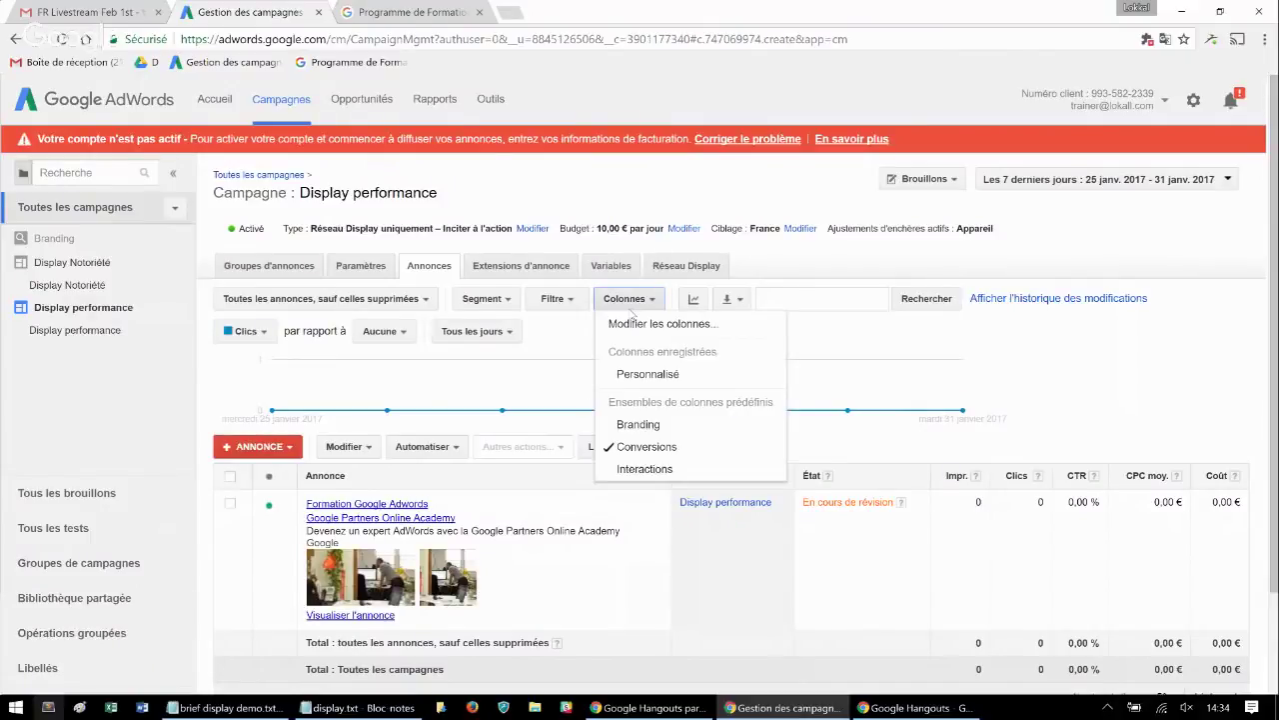
click(633, 325)
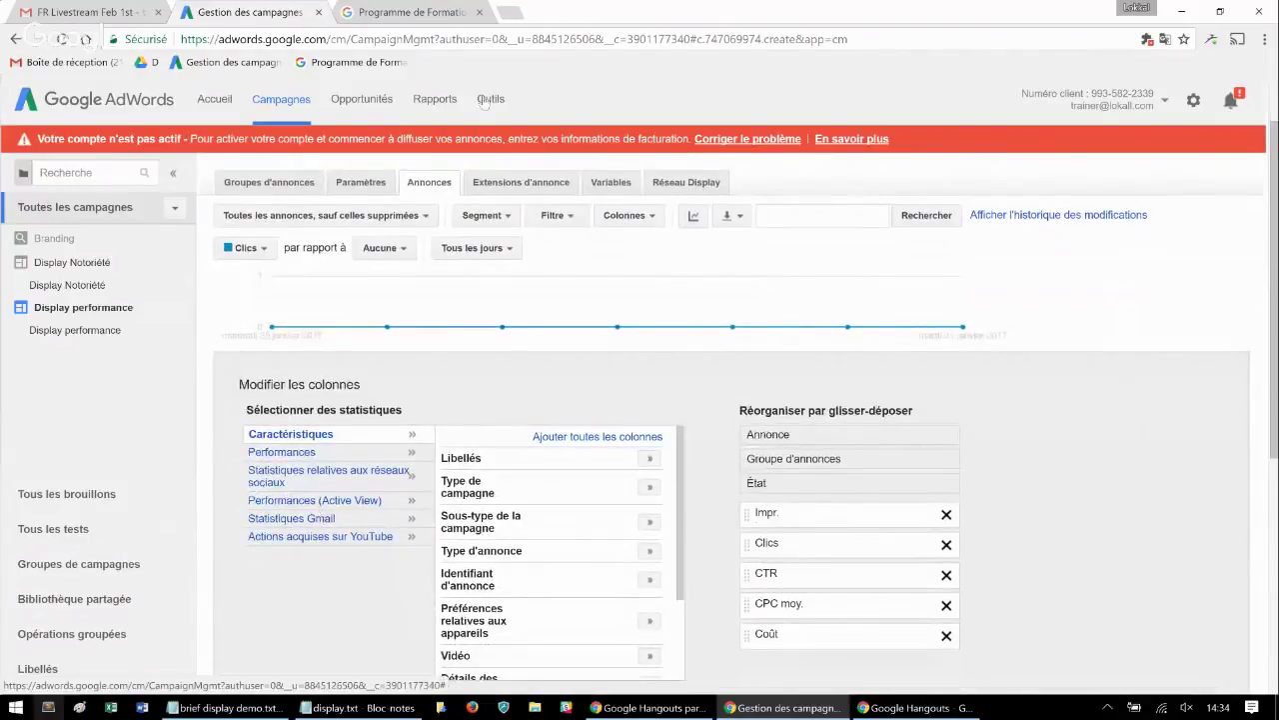
Cancel the column customisation of the ads table and look through the account's list of tools, including Conversions
scroll(485, 100, down, 1)
scroll(550, 470, down, 1)
click(346, 651)
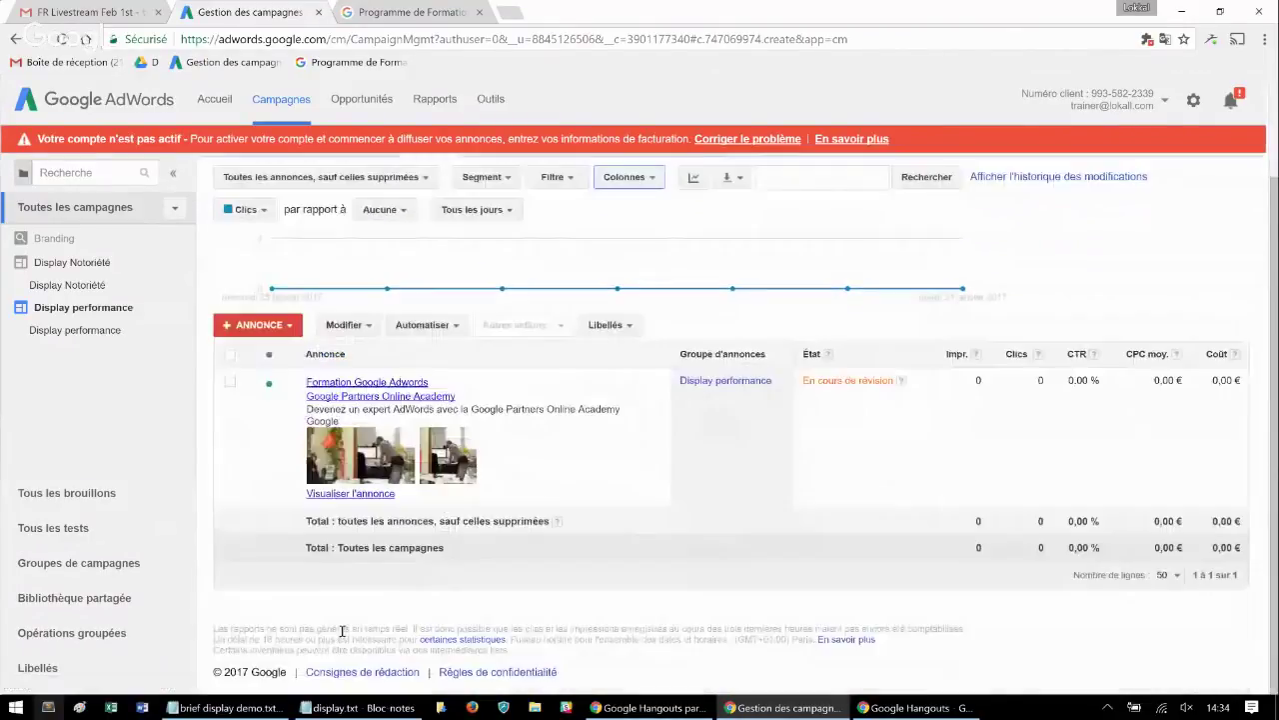
click(481, 112)
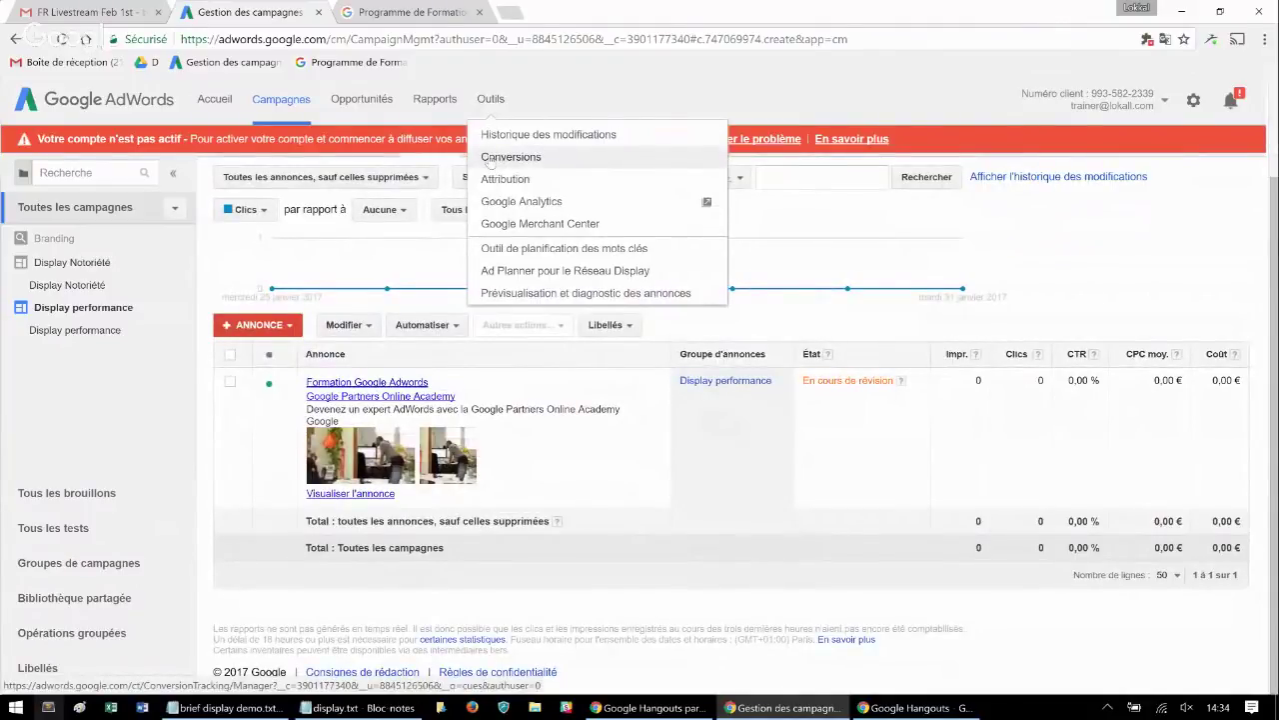
click(958, 298)
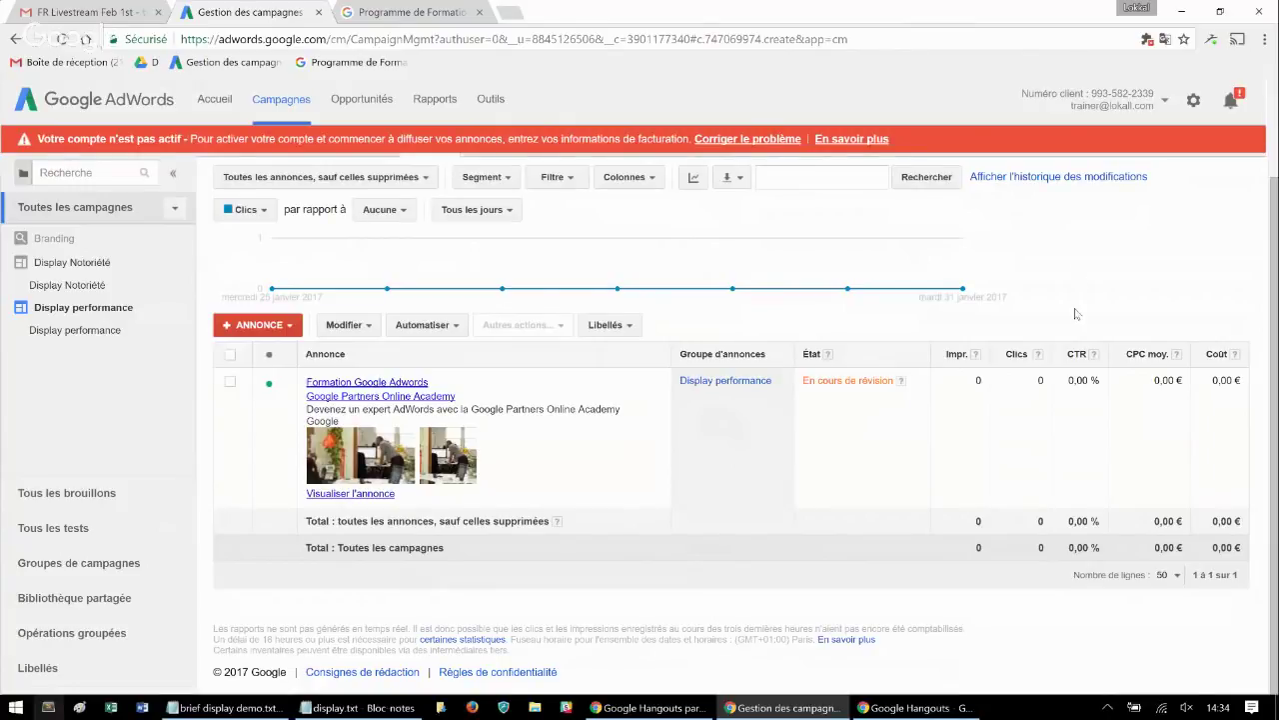
scroll(1074, 313, up, 3)
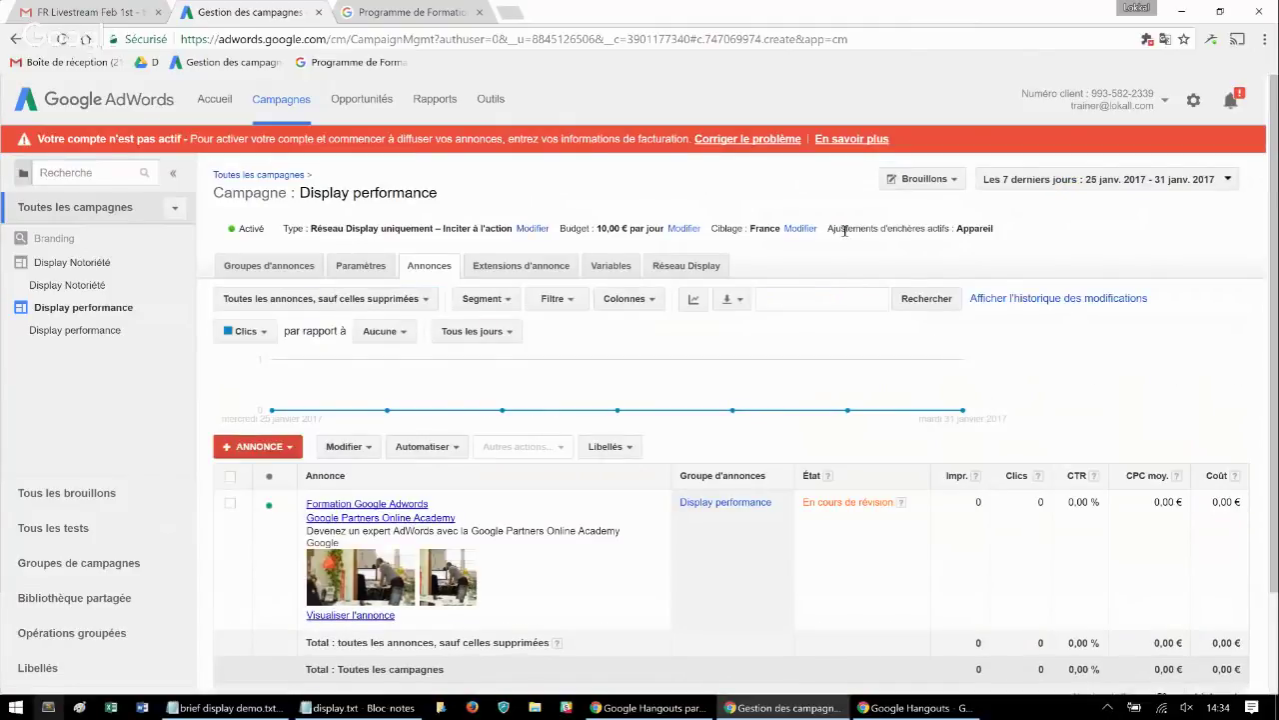
Show the Display Network summary of the "Display performance" campaign and quit its guided tour
click(100, 308)
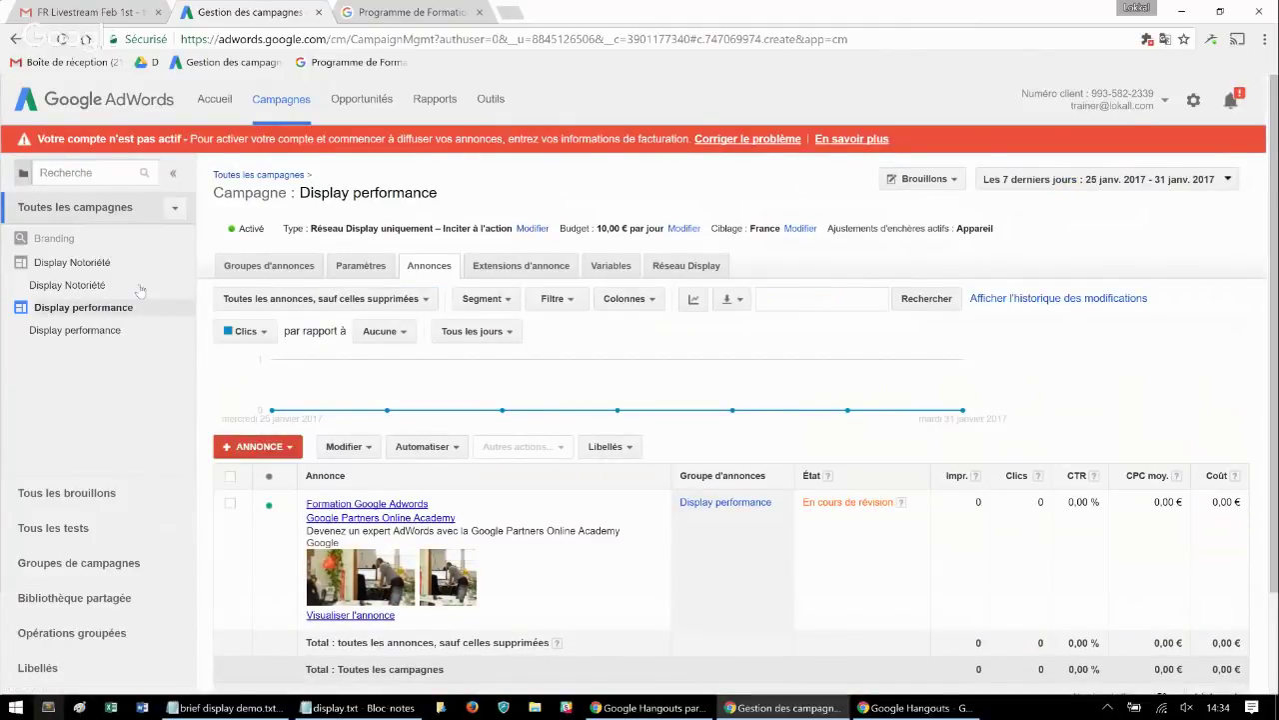
click(663, 271)
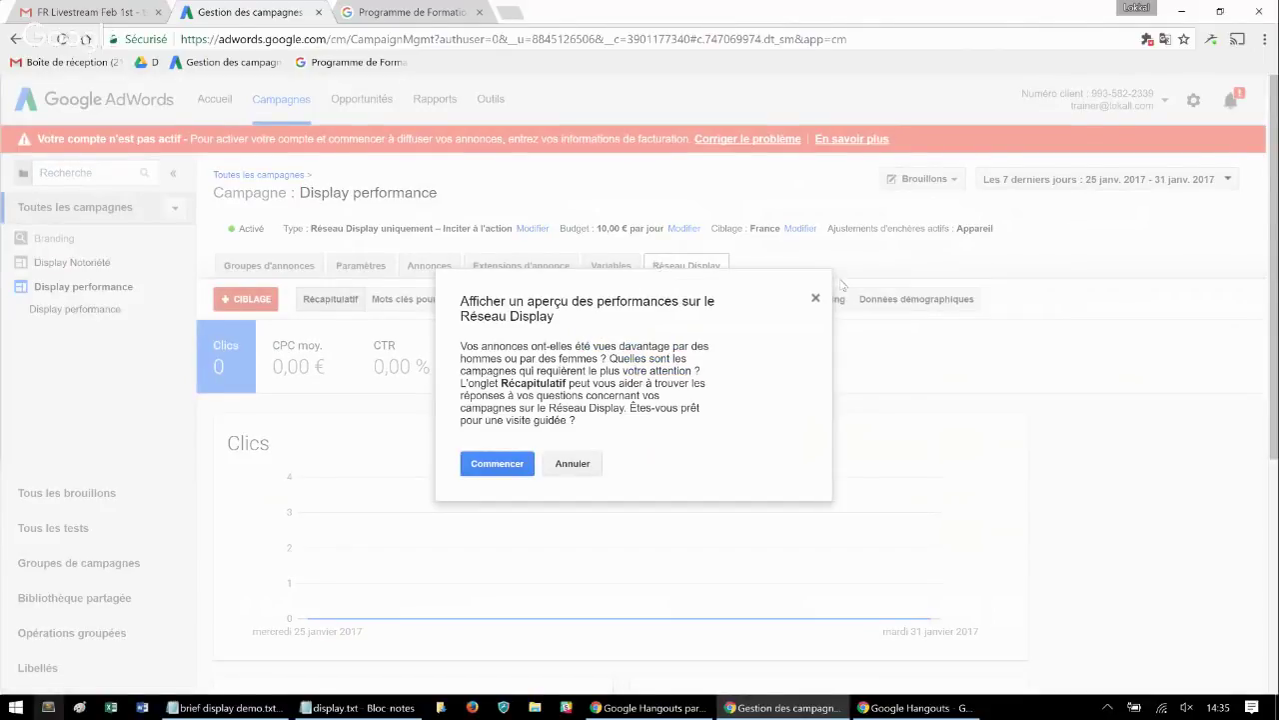
click(815, 296)
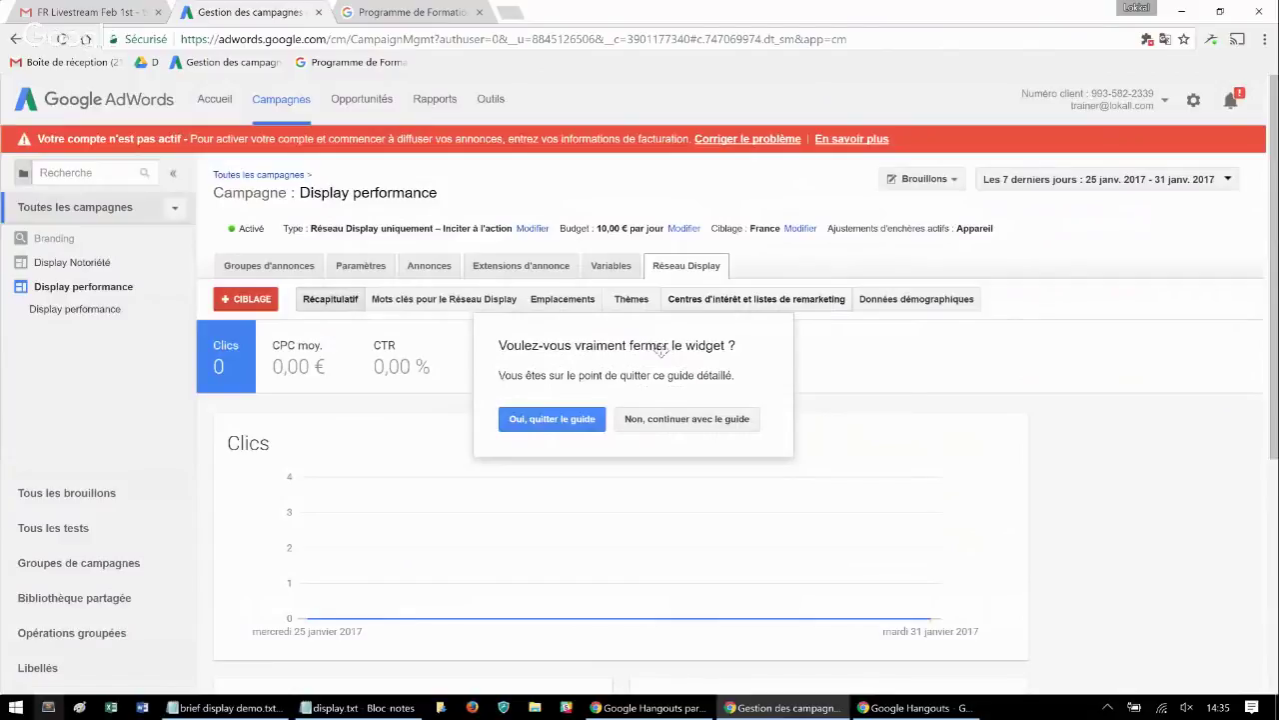
click(674, 423)
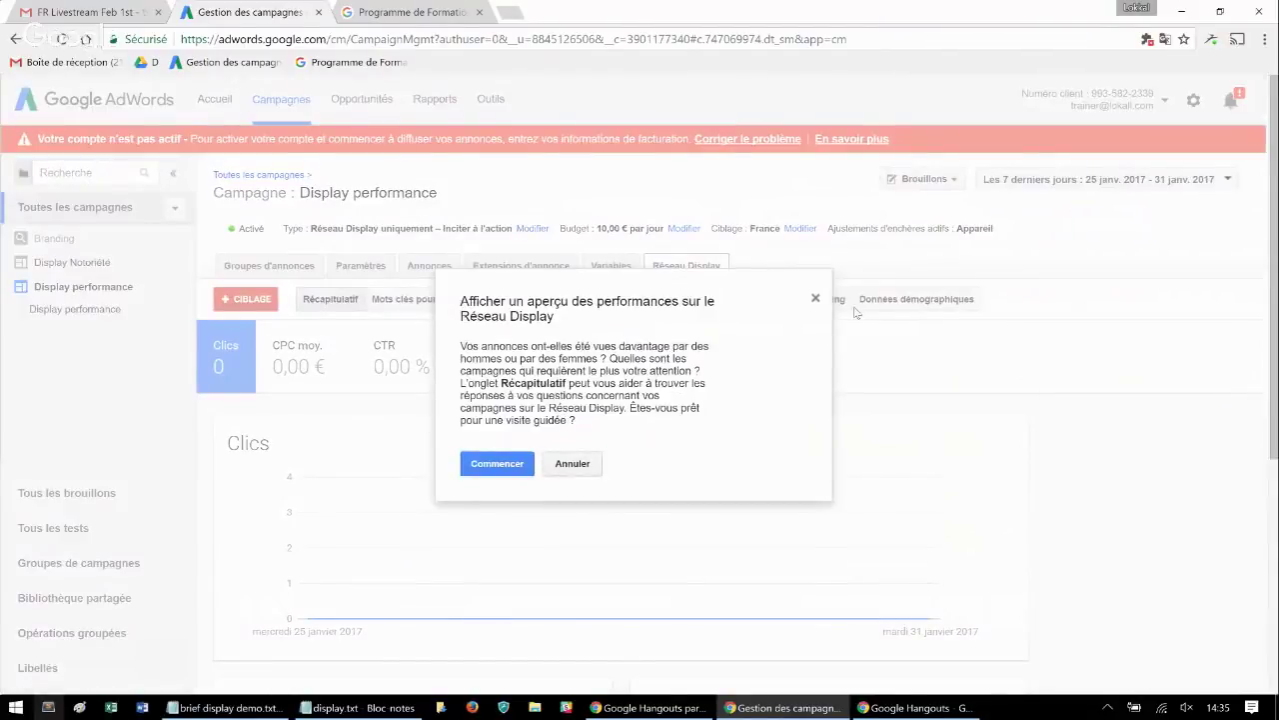
click(815, 298)
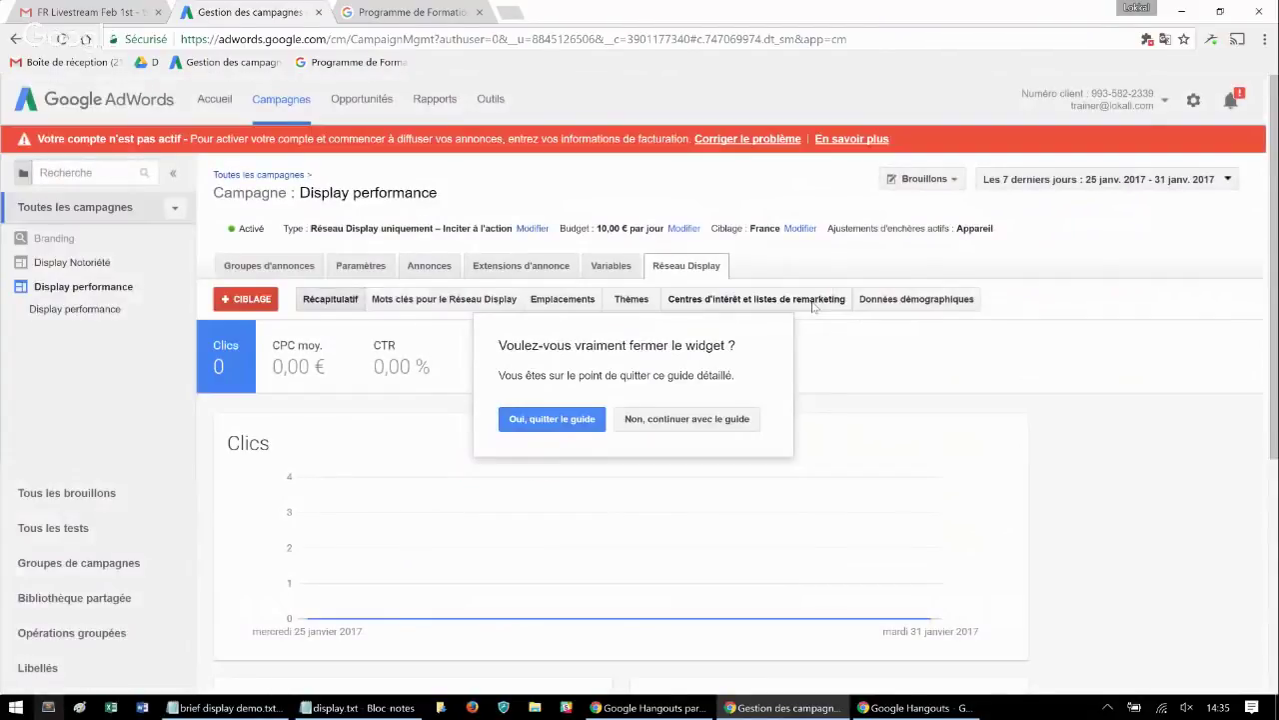
click(522, 423)
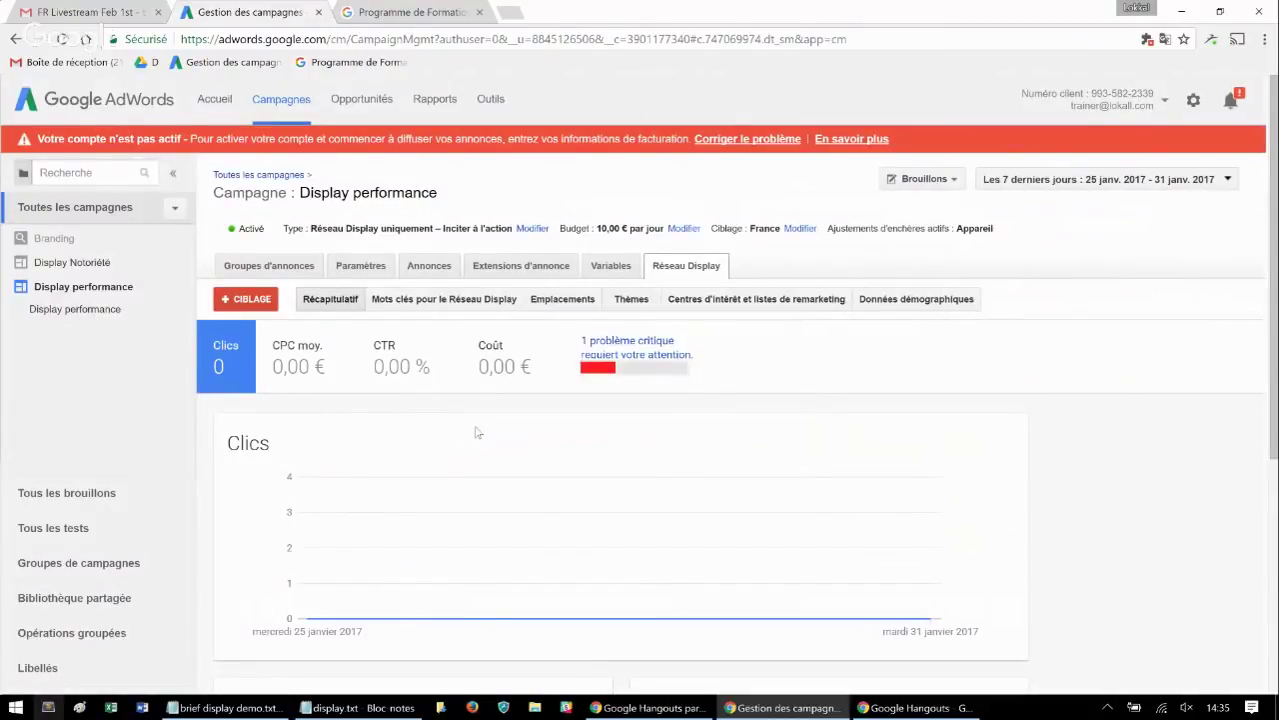
Open the targeting settings of the "Display performance" ad group from the campaign's Display Network keywords
click(411, 302)
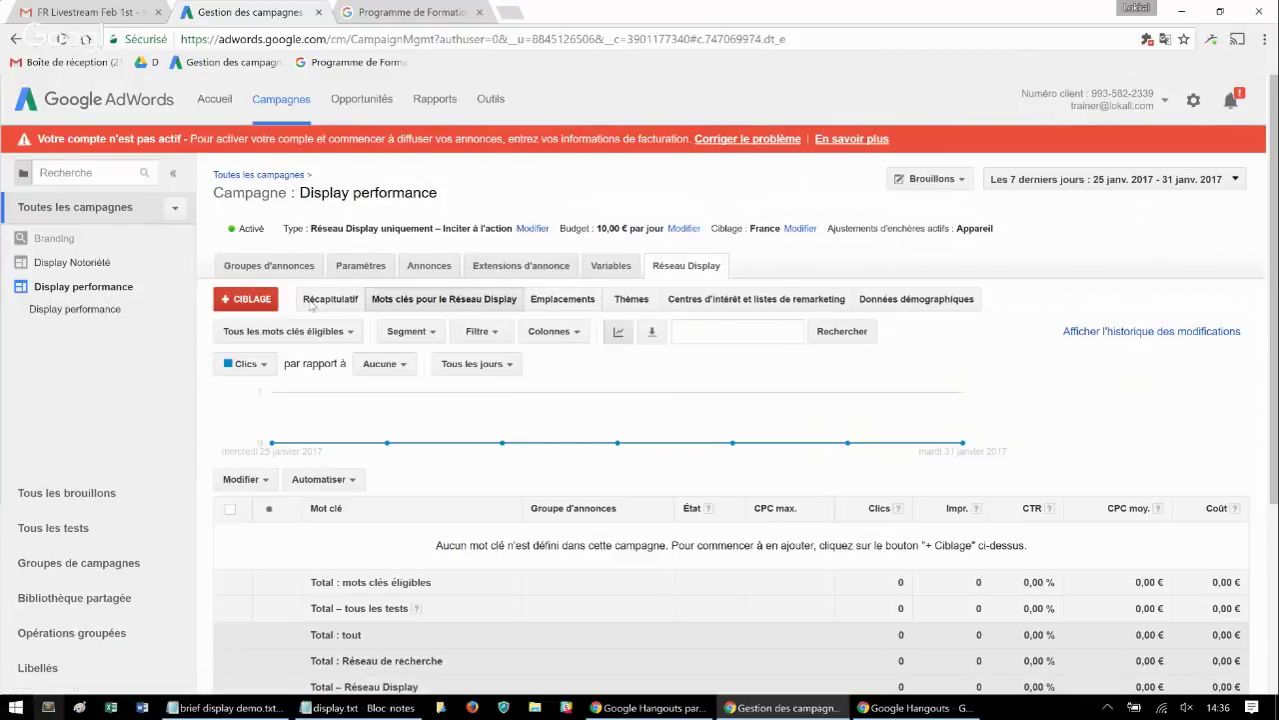
click(276, 302)
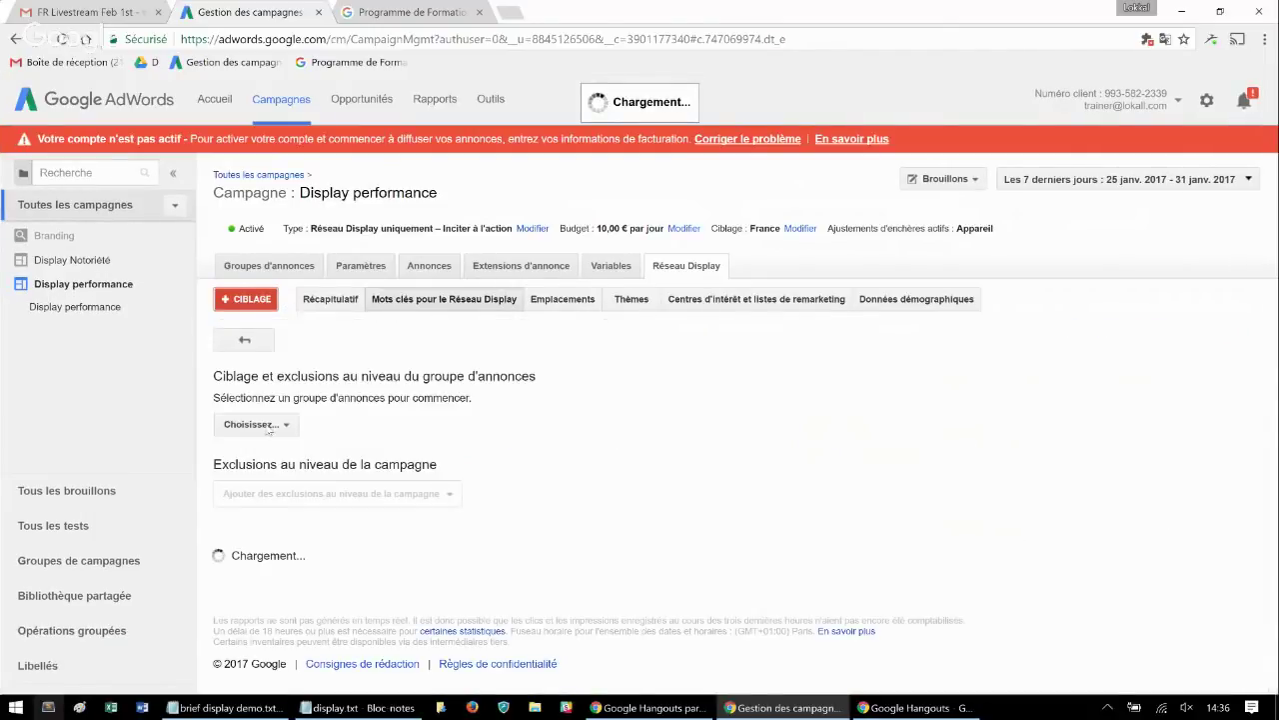
click(265, 425)
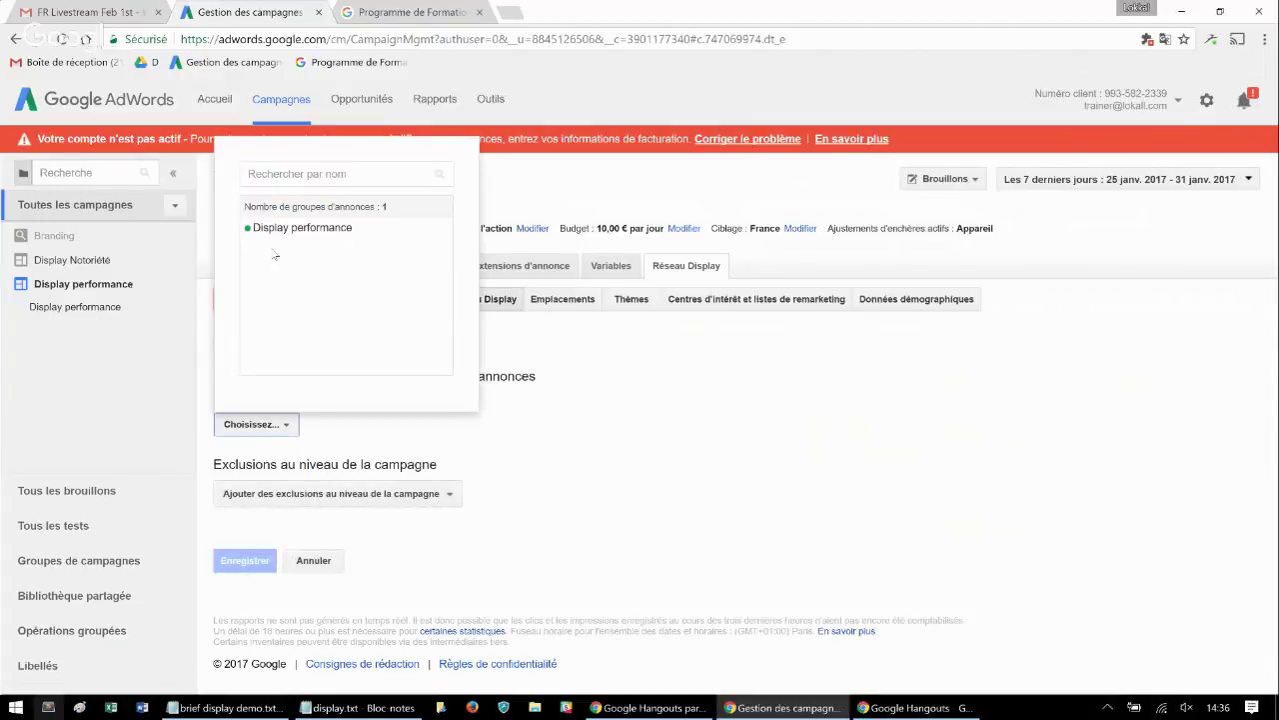
click(329, 233)
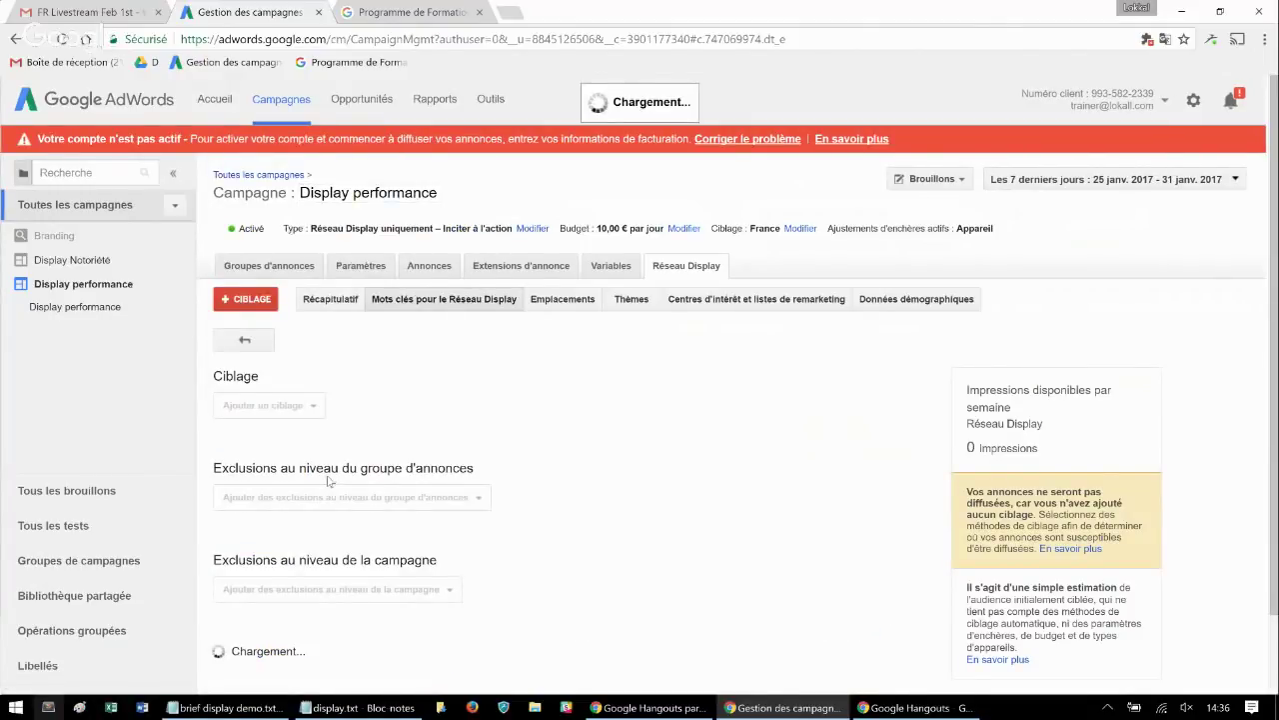
scroll(325, 487, down, 3)
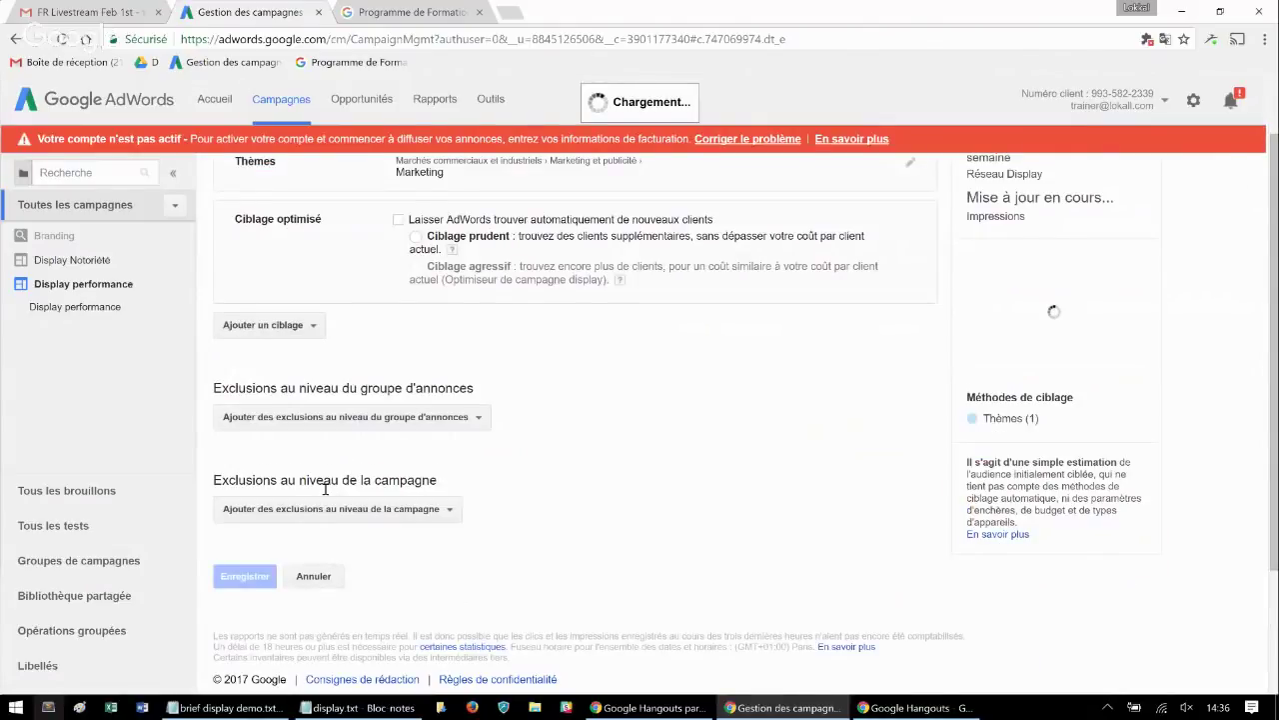
scroll(324, 487, up, 1)
scroll(323, 487, up, 1)
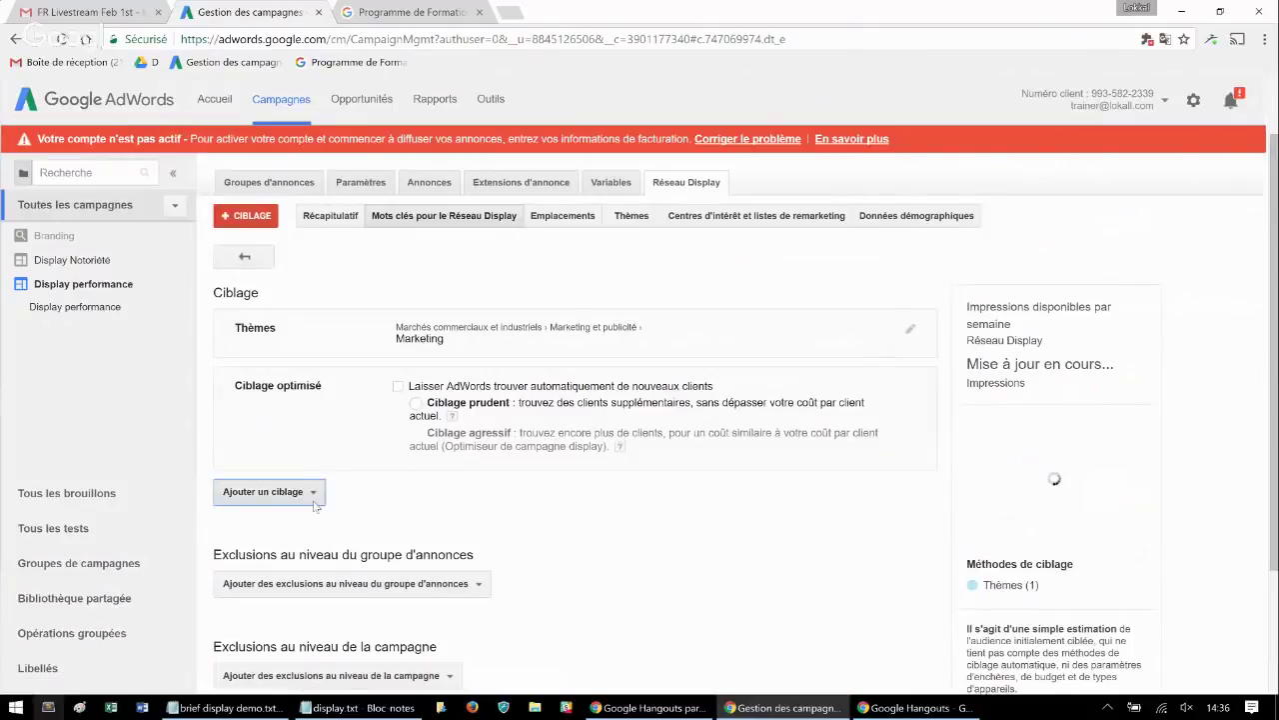
Add the Display Network keyword "google adwords" to the ad group's targeting
click(337, 515)
text(google a)
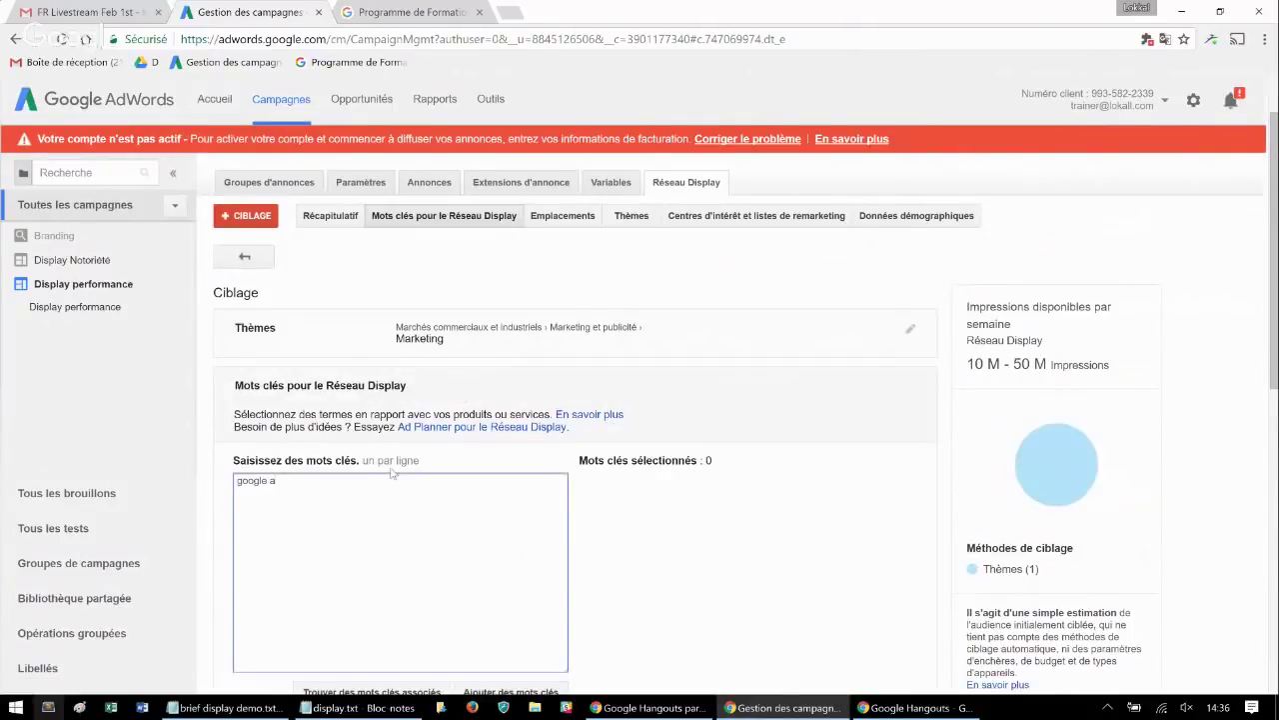
text(dwords)
scroll(512, 667, down, 2)
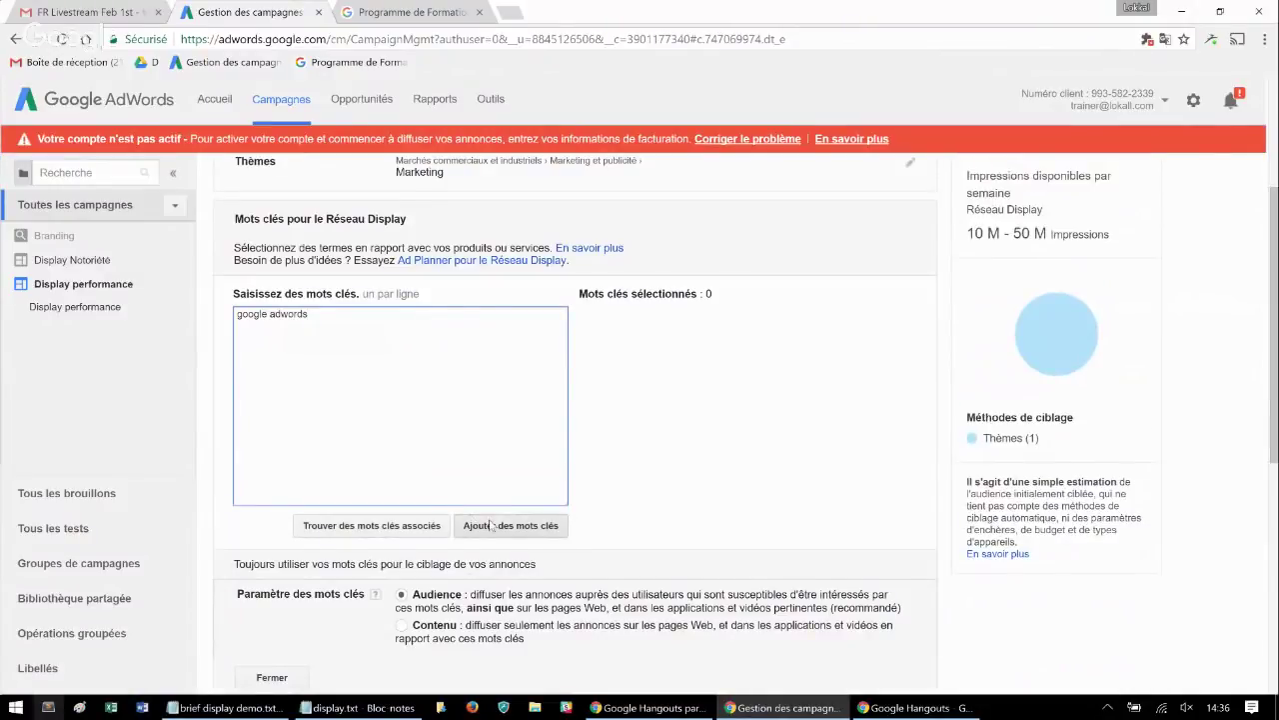
click(490, 524)
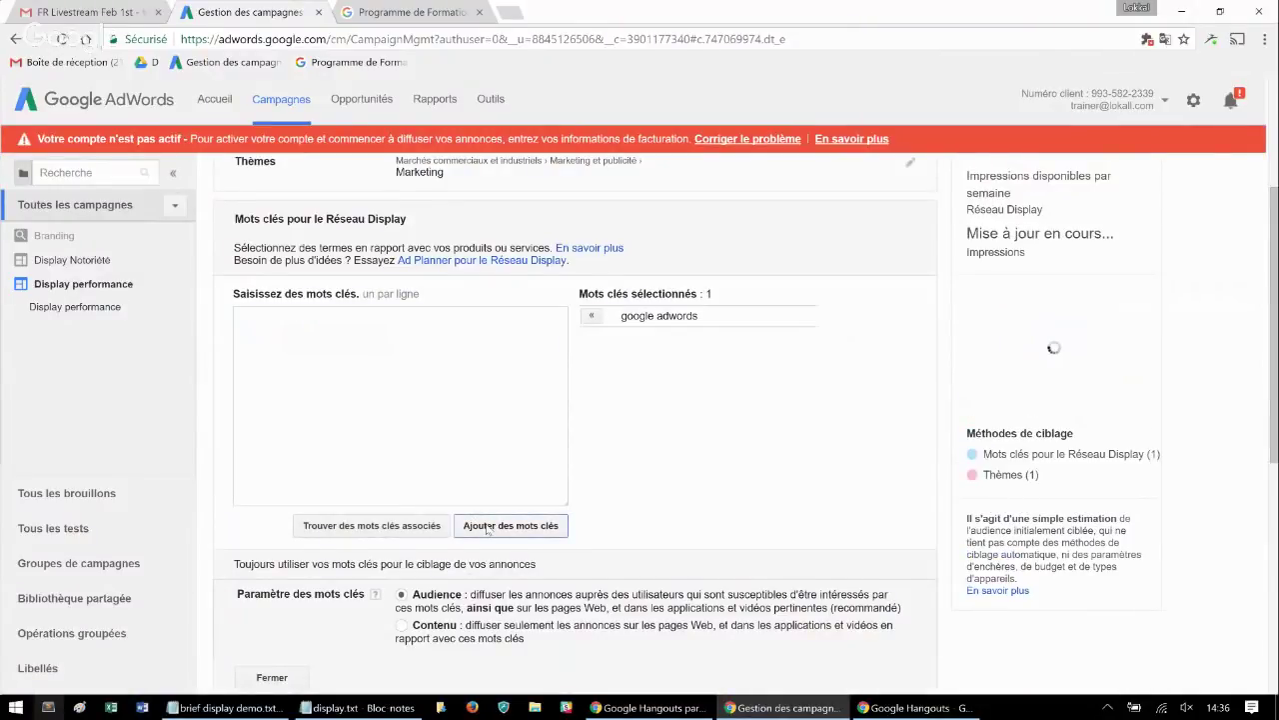
Review the keyword setting and exclusion options, keep the Audience setting, and save the ad group's targeting
scroll(478, 405, down, 2)
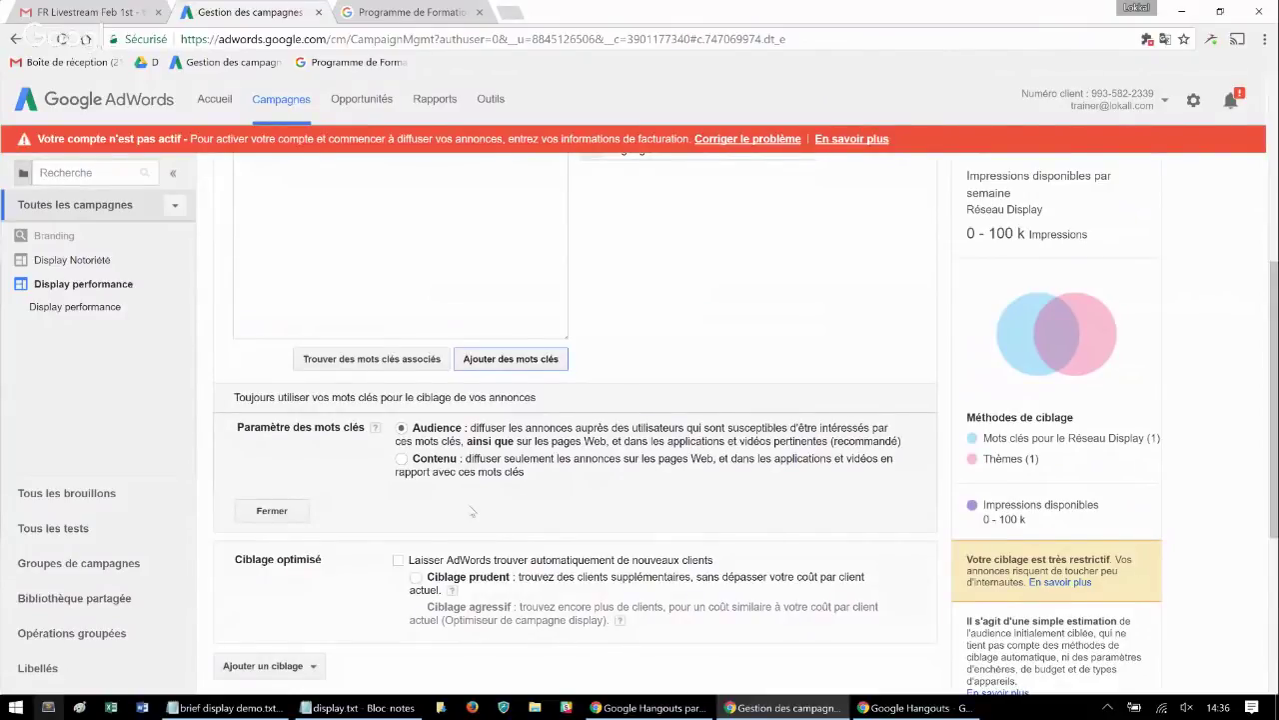
scroll(472, 511, down, 1)
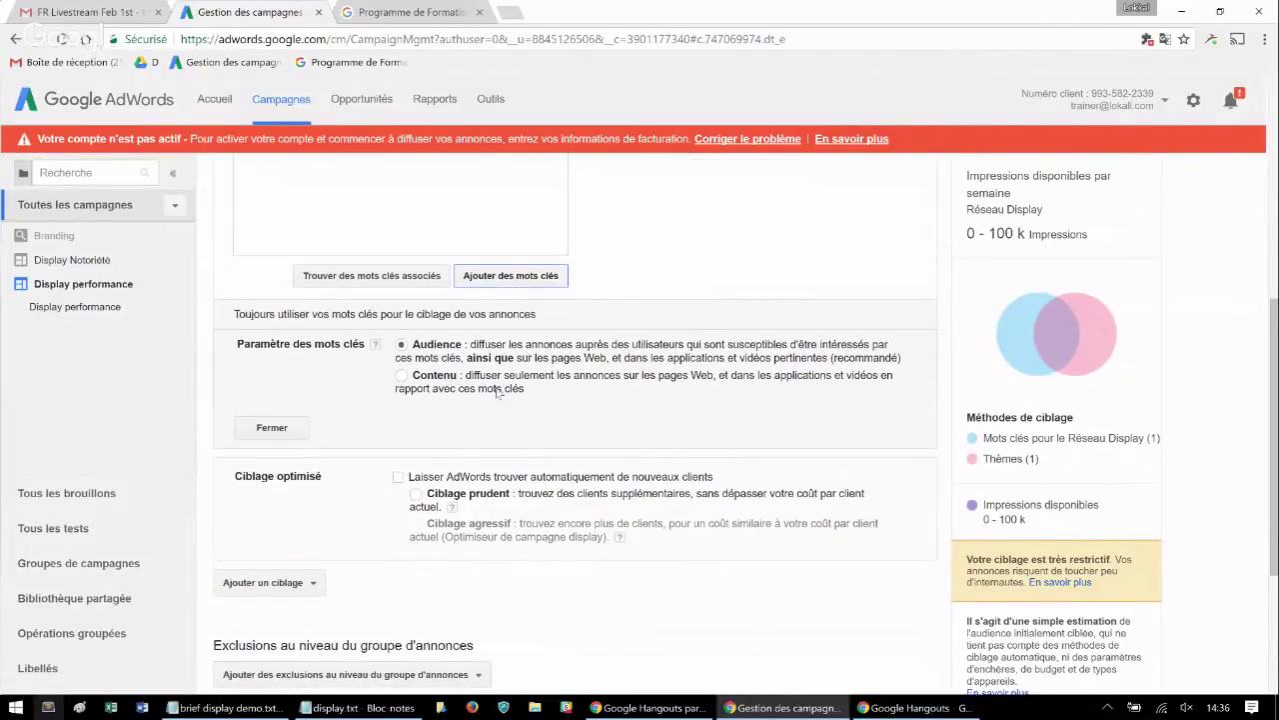
scroll(330, 428, down, 2)
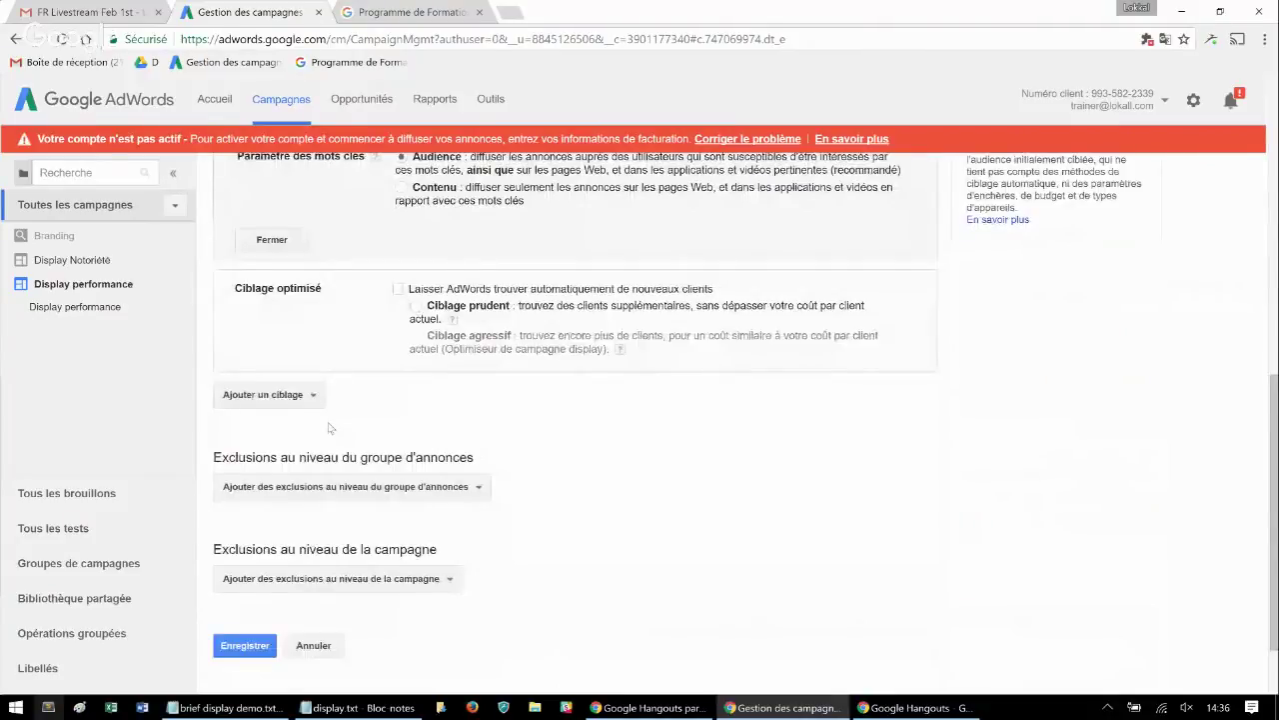
scroll(330, 428, up, 5)
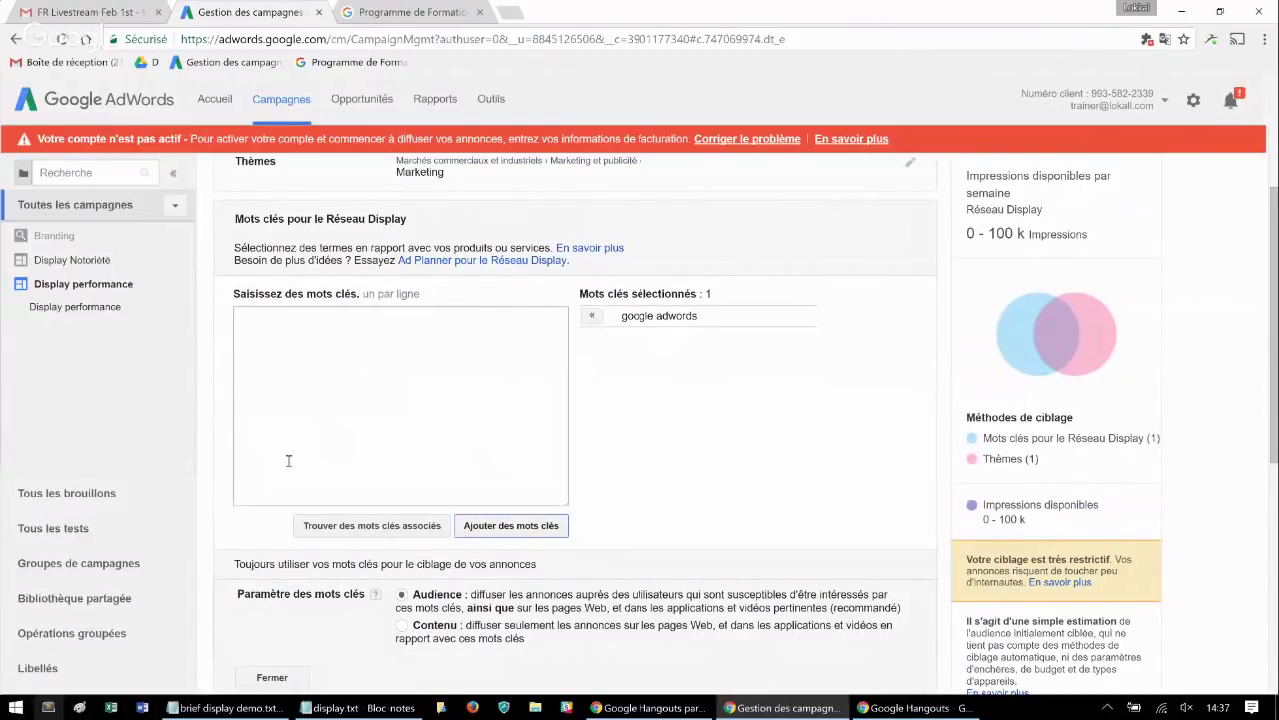
scroll(288, 460, down, 5)
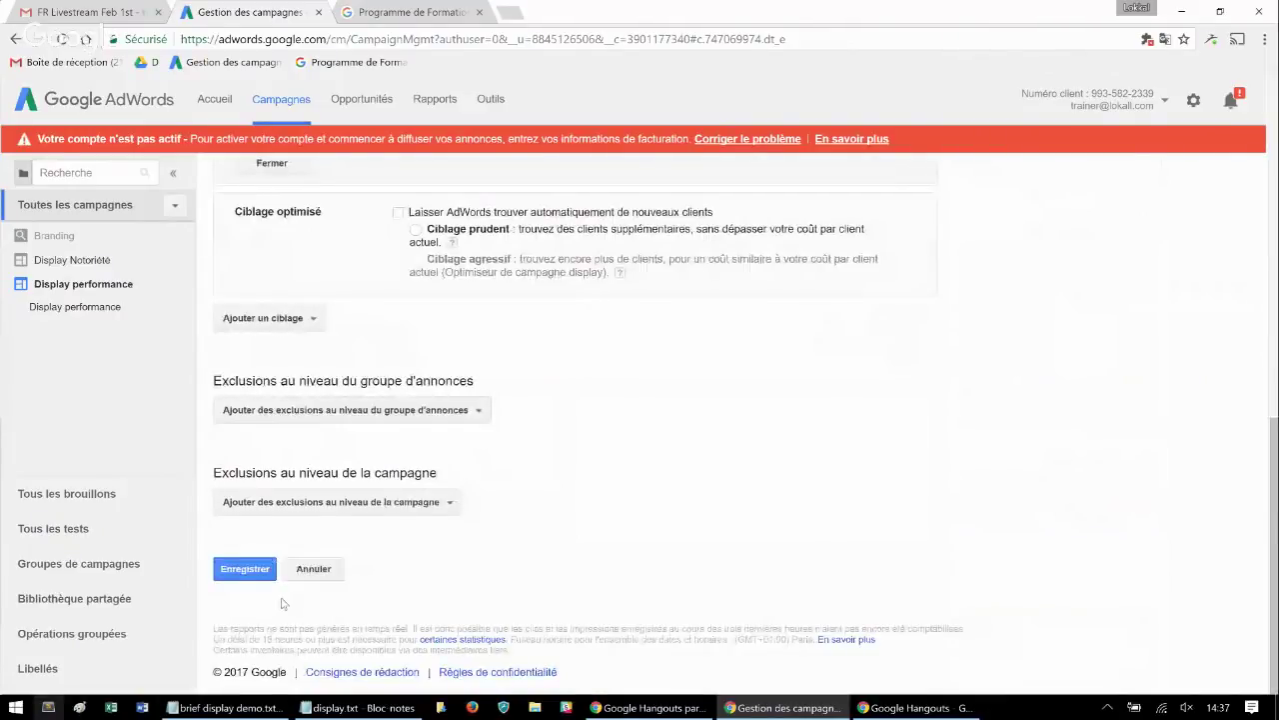
click(246, 568)
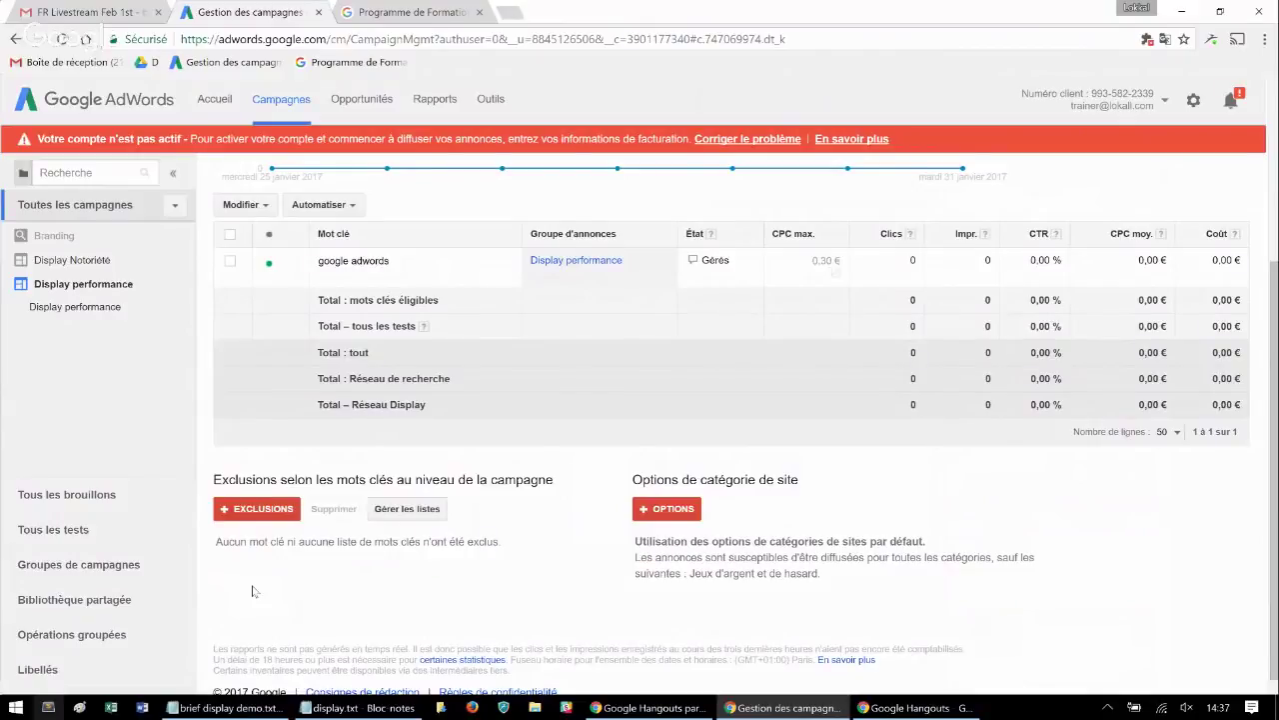
Examine the max CPC bid and status options of the "google adwords" keyword without changing them
click(825, 261)
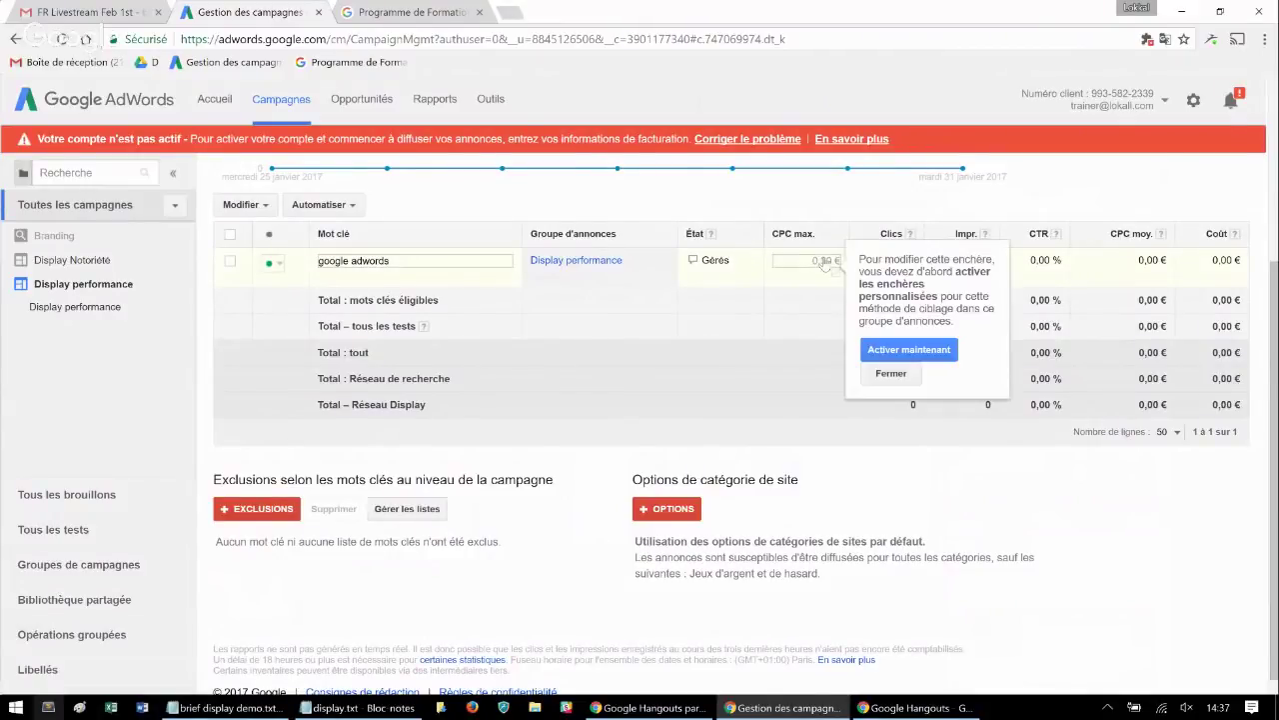
click(817, 261)
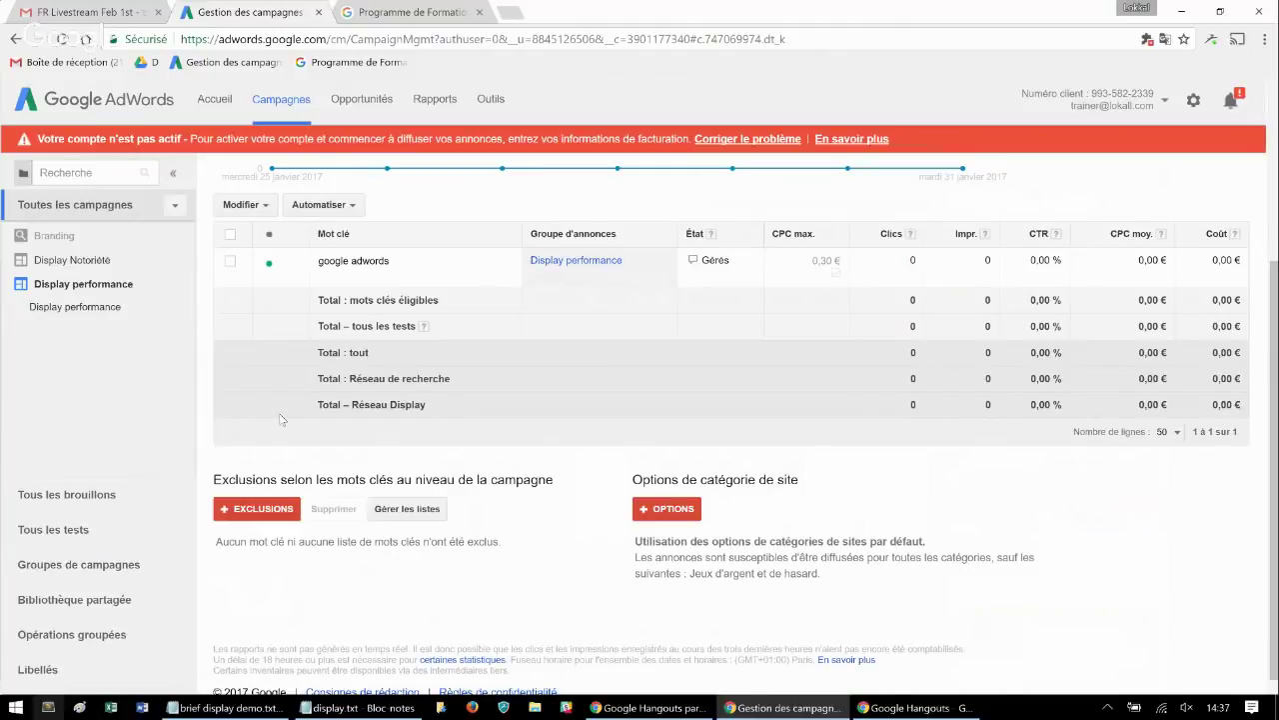
scroll(281, 420, up, 1)
scroll(281, 420, down, 1)
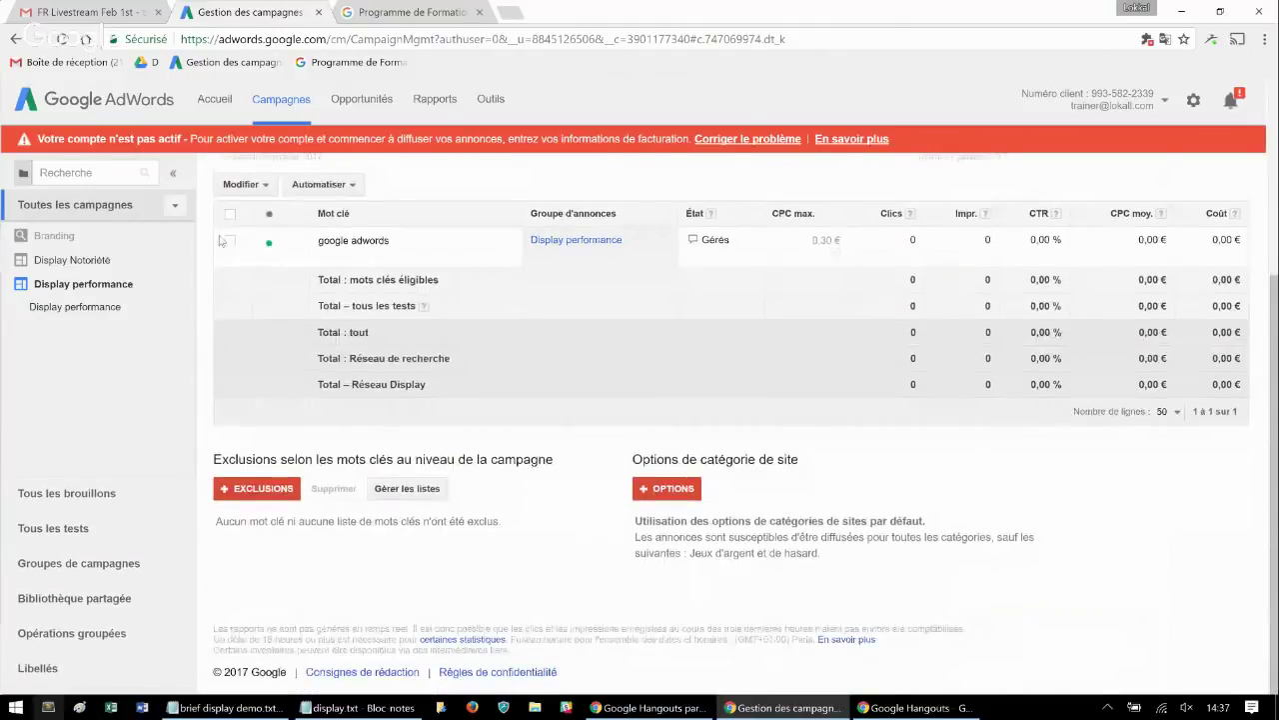
click(268, 242)
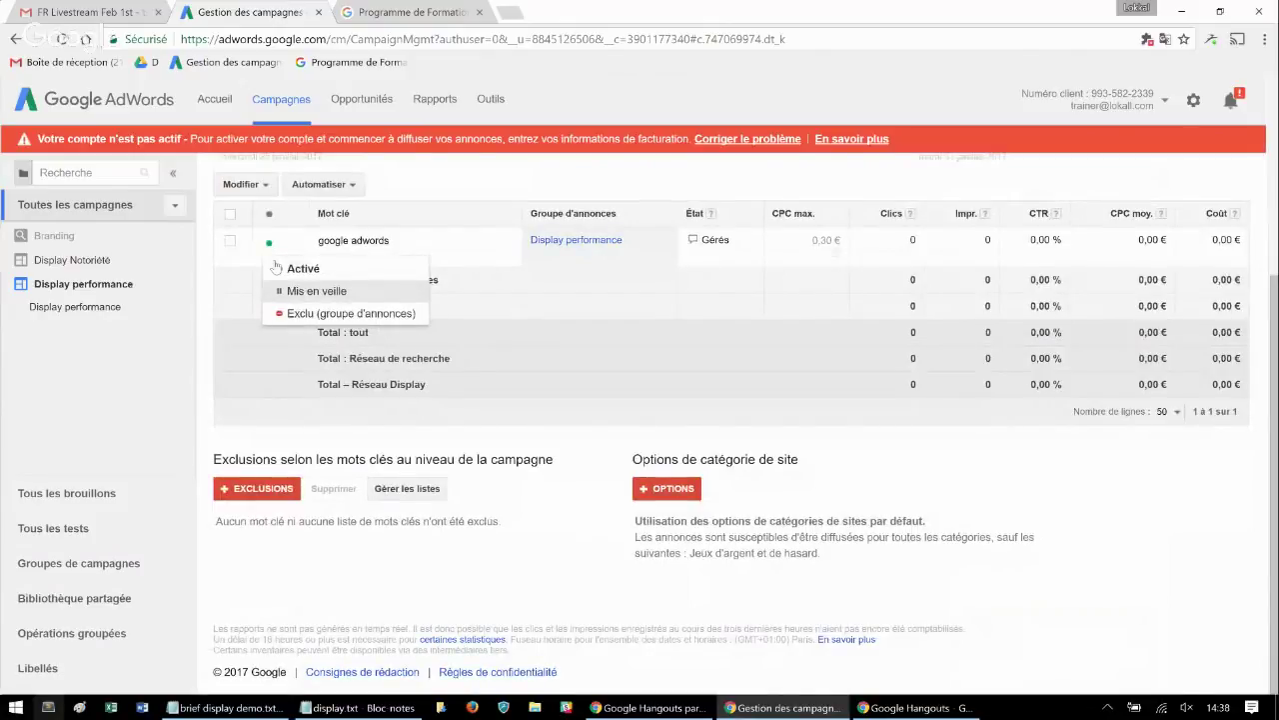
click(366, 478)
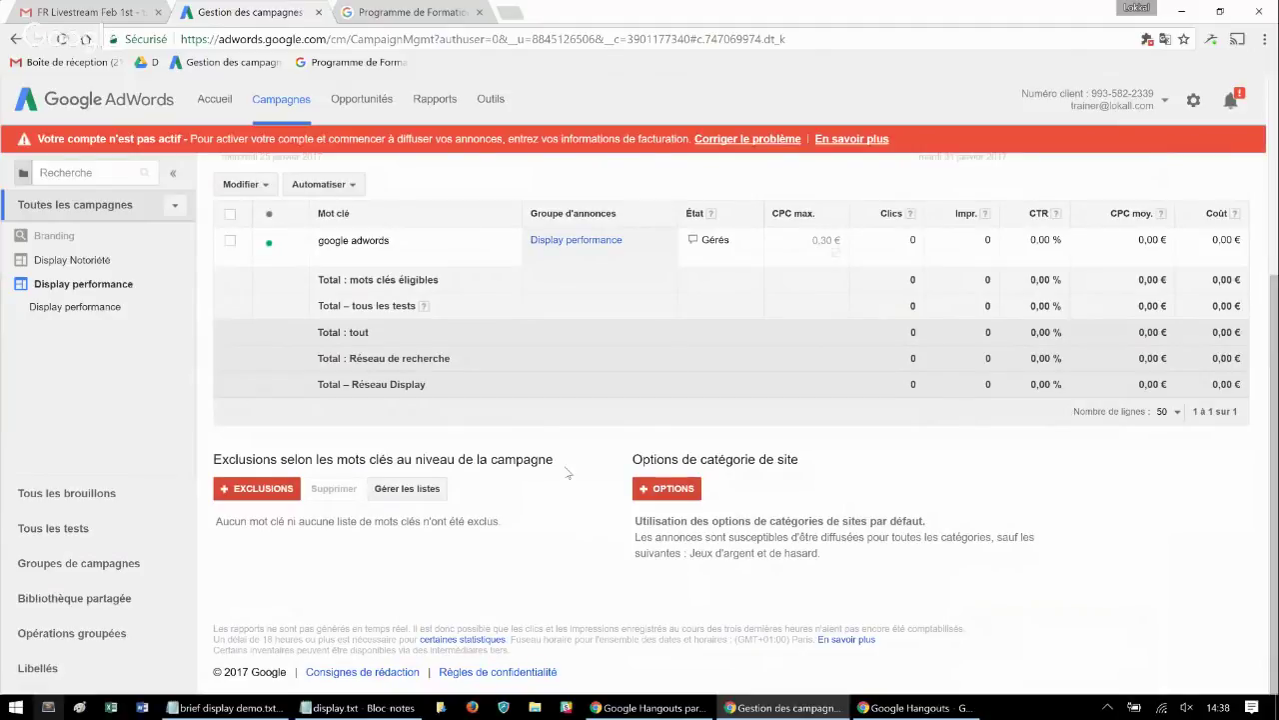
Show the placements of the "Display performance" campaign and examine its campaign-level placement exclusions
scroll(568, 472, up, 3)
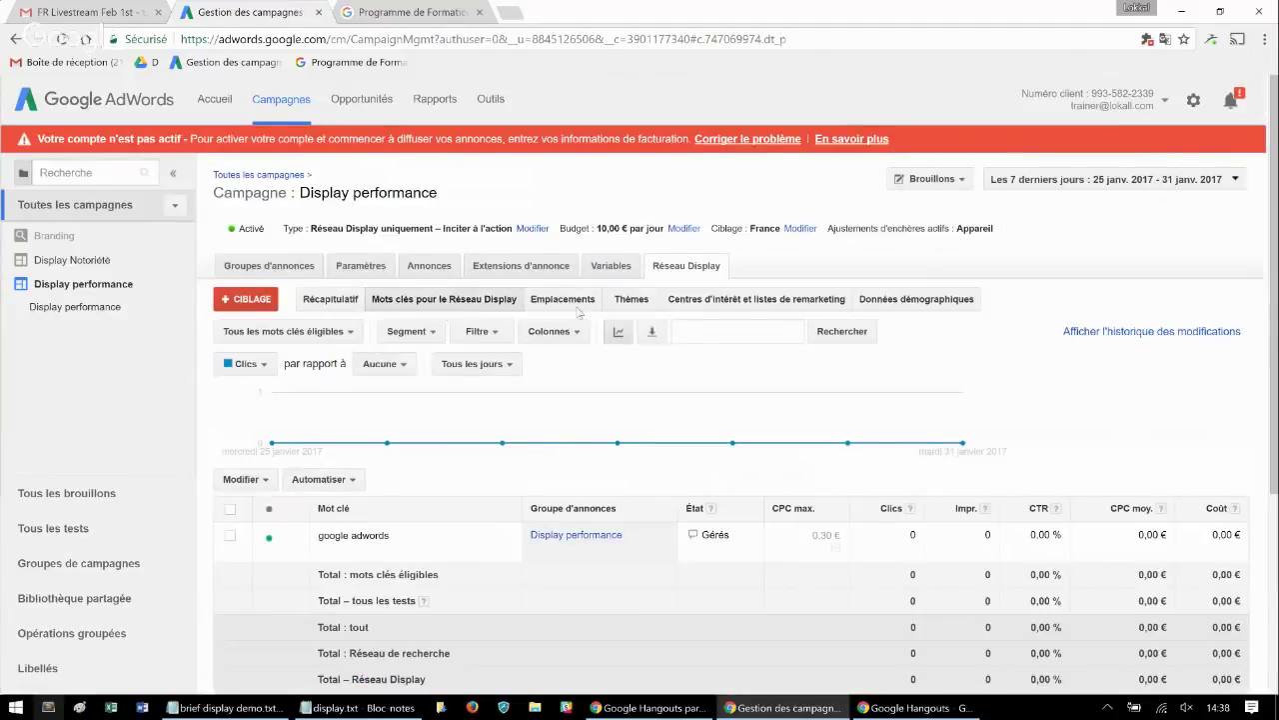
click(567, 302)
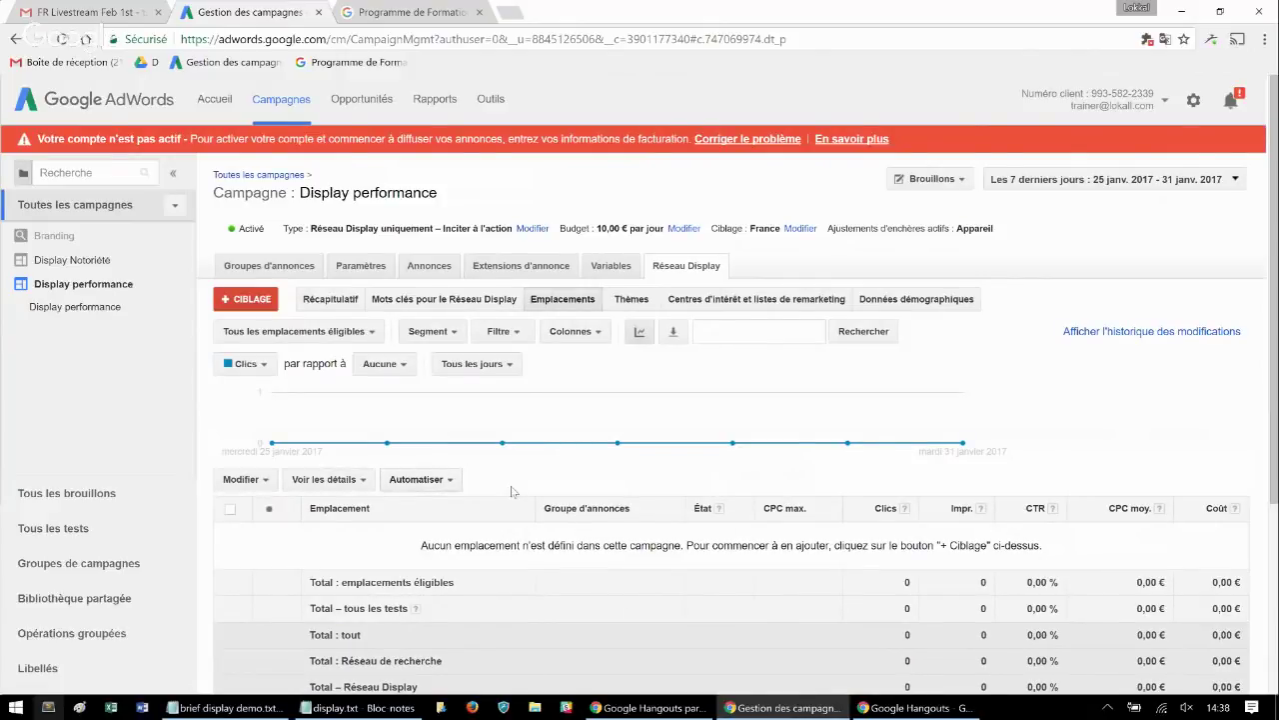
scroll(512, 490, down, 3)
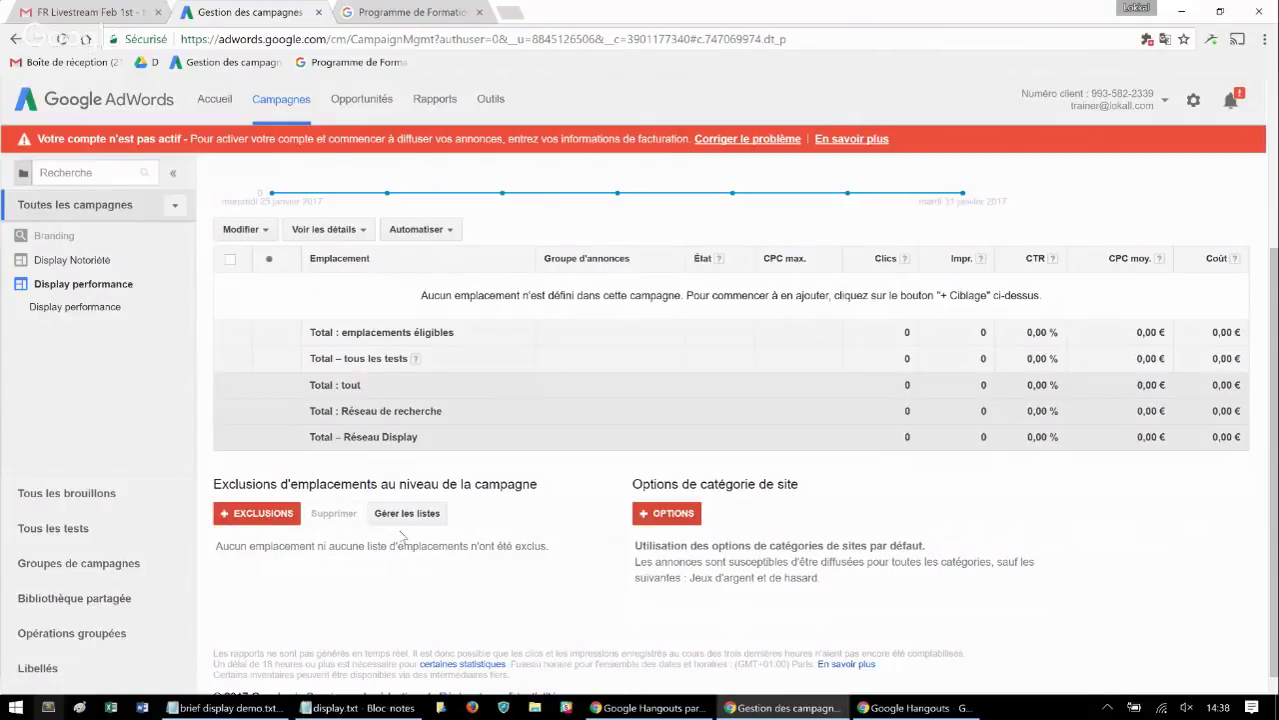
scroll(403, 536, up, 2)
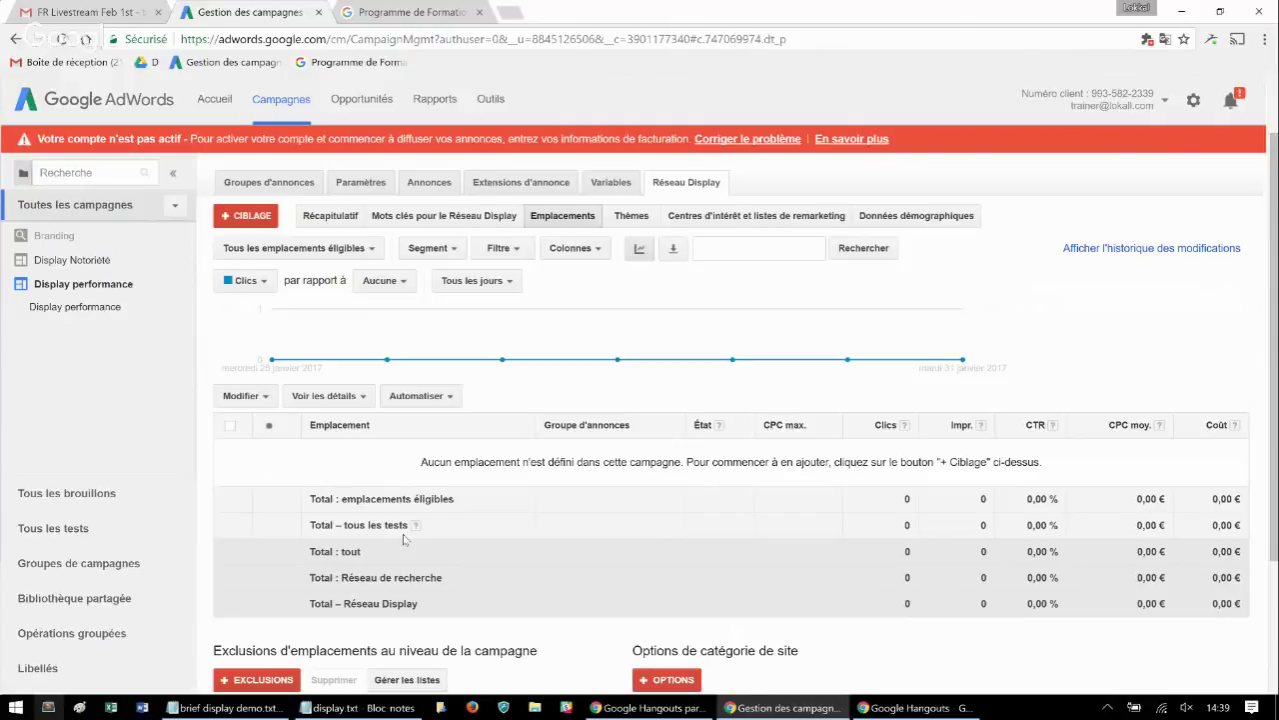
Switch to the display.txt notes in Notepad and highlight the placement adsenseformobileapps.com
click(329, 708)
double_click(218, 272)
click(358, 282)
drag(357, 282, 184, 268)
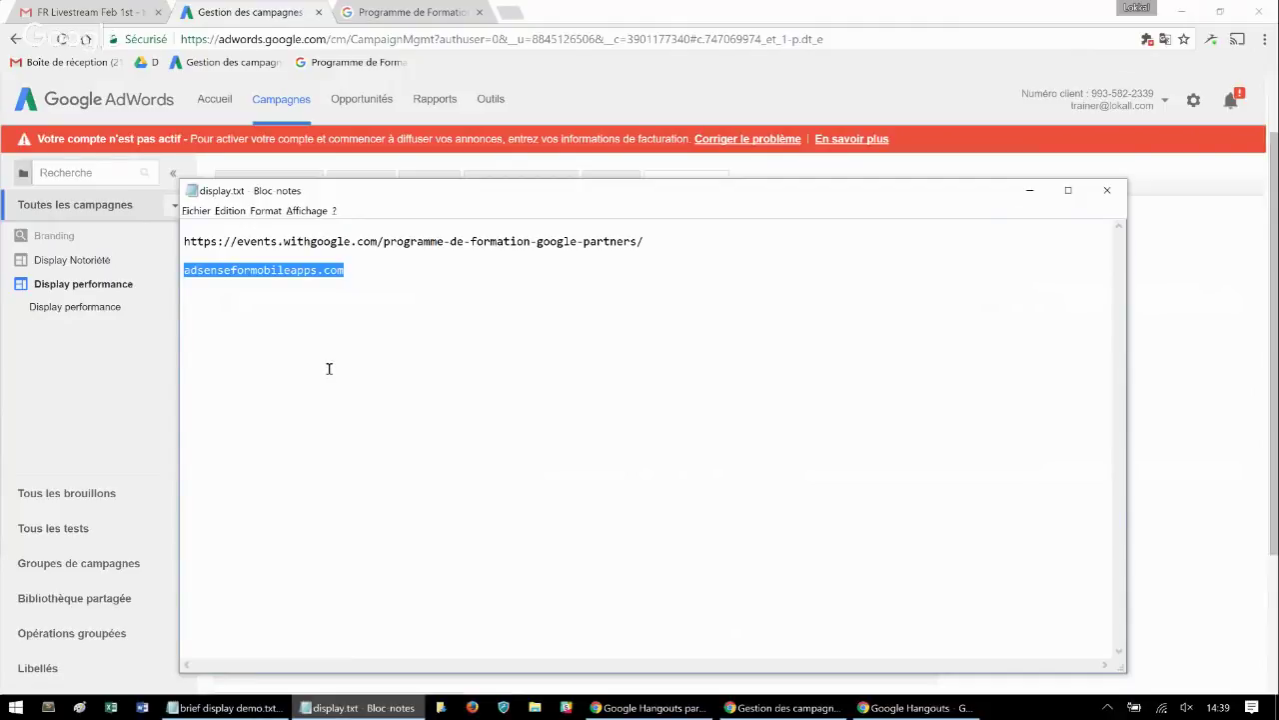
key(alt)
click(336, 274)
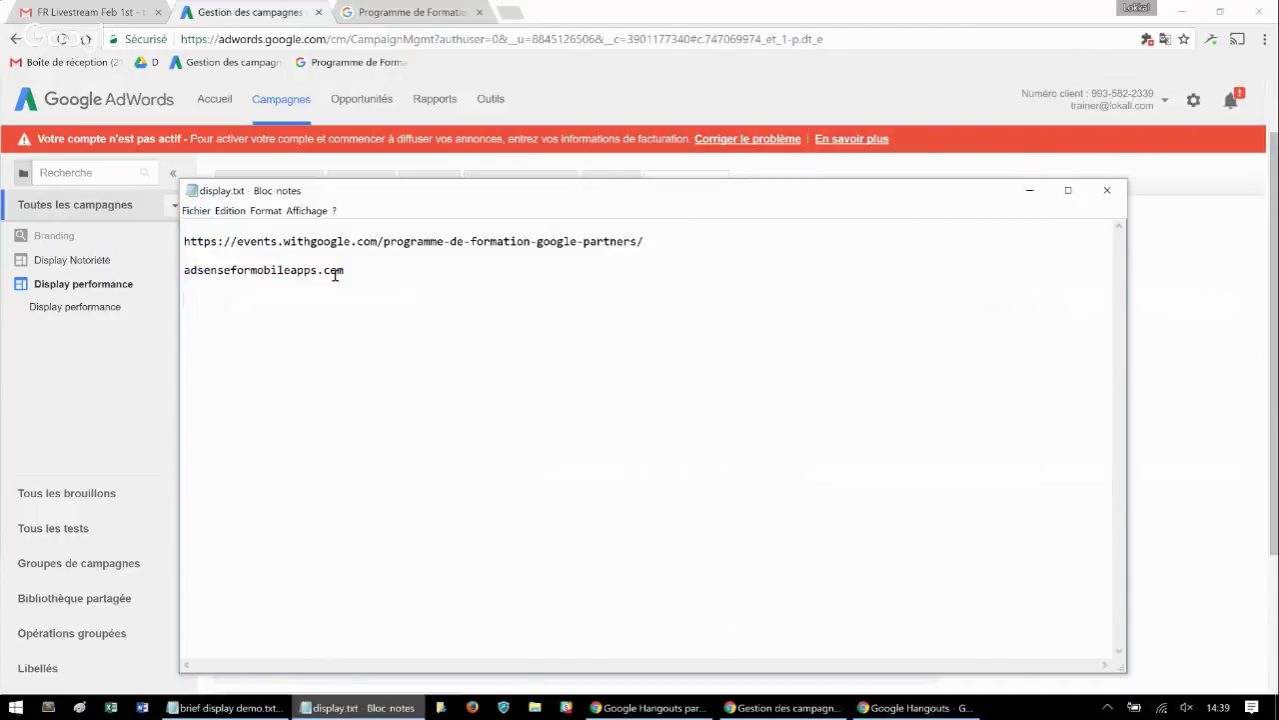
drag(360, 274, 182, 262)
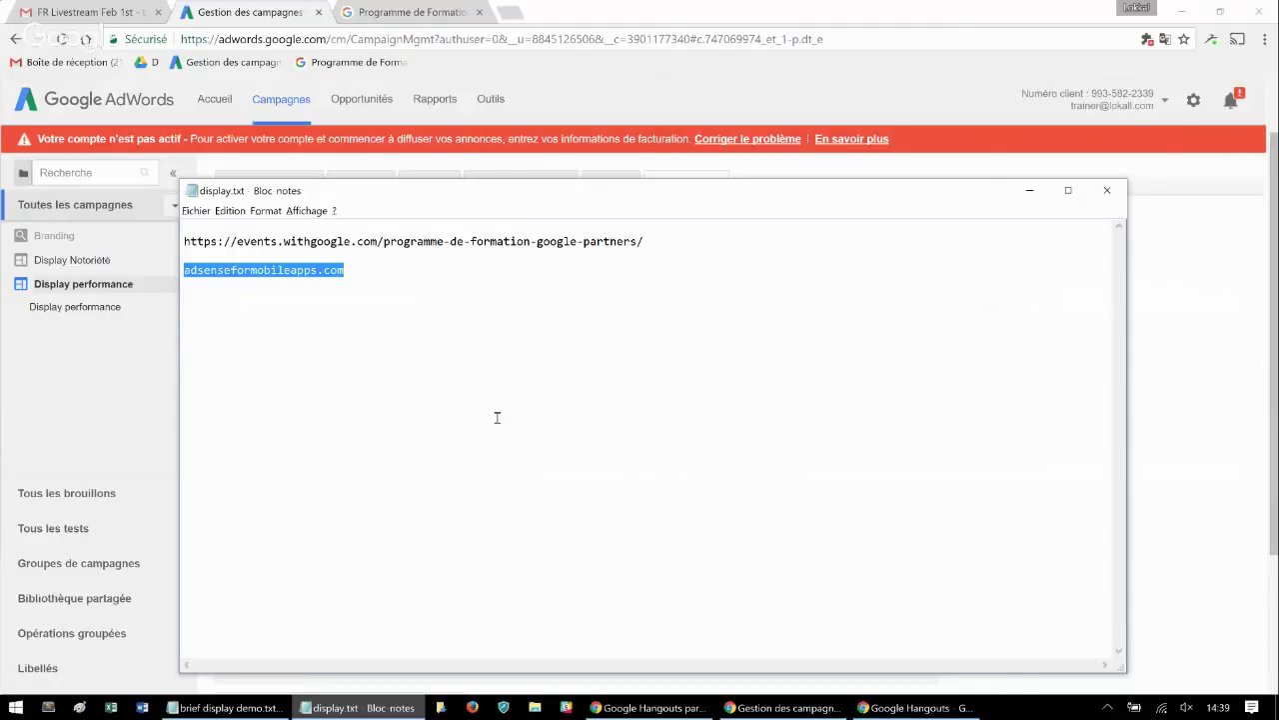
Return to AdWords in Chrome and close the campaign-level placement exclusion form without adding any placement
key(alt+Tab)
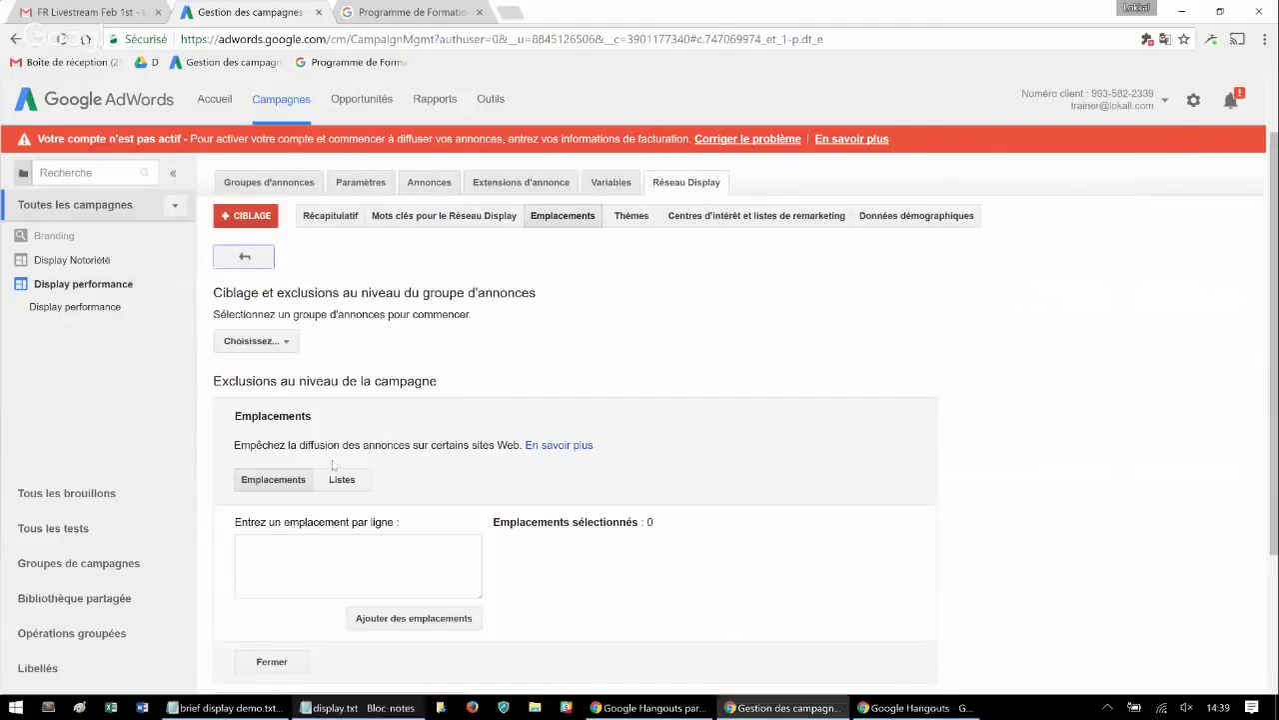
click(325, 573)
scroll(297, 485, down, 2)
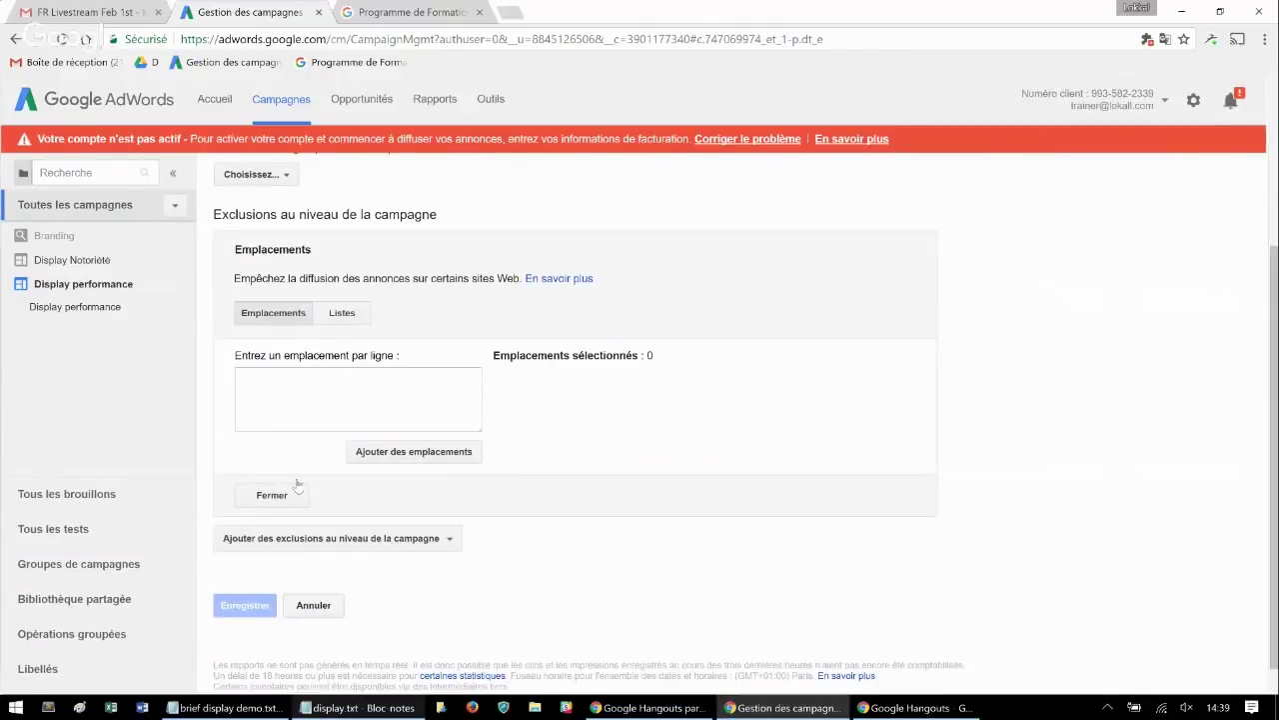
click(297, 487)
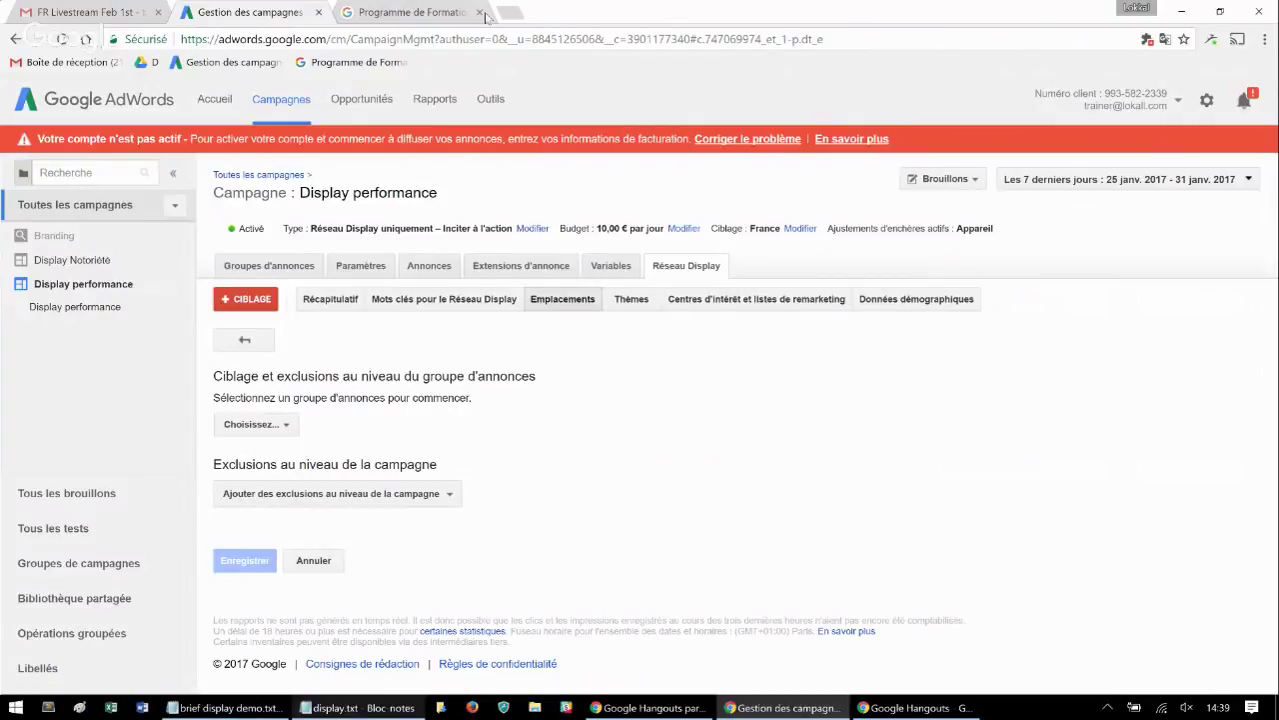
Review the campaign's topics, interests and remarketing lists, checking the targeting and exclusion editor without changing anything
click(626, 300)
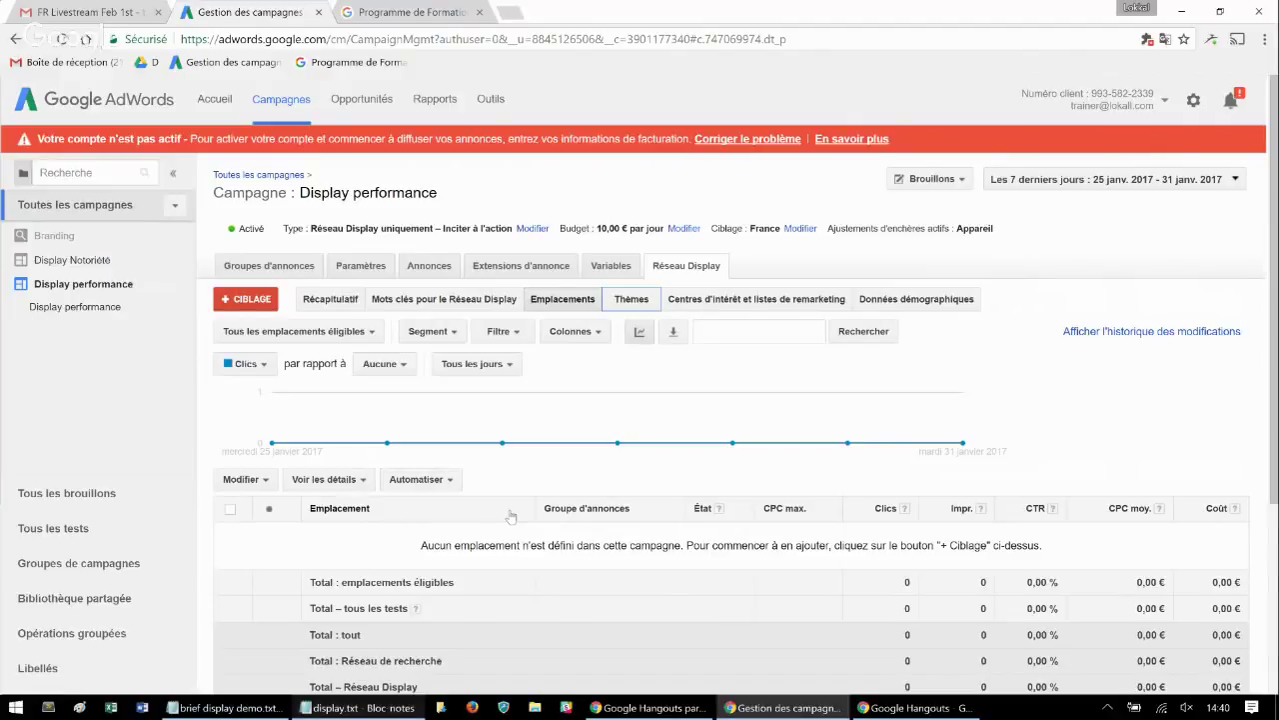
click(735, 299)
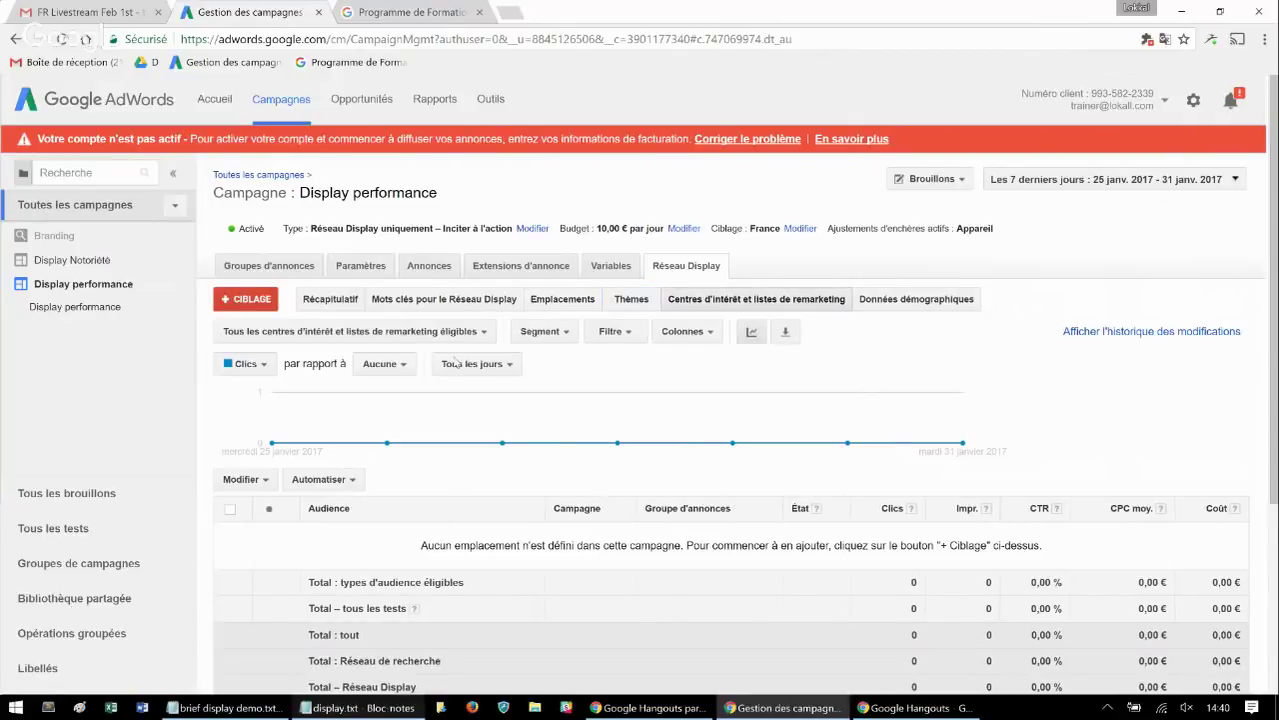
click(242, 300)
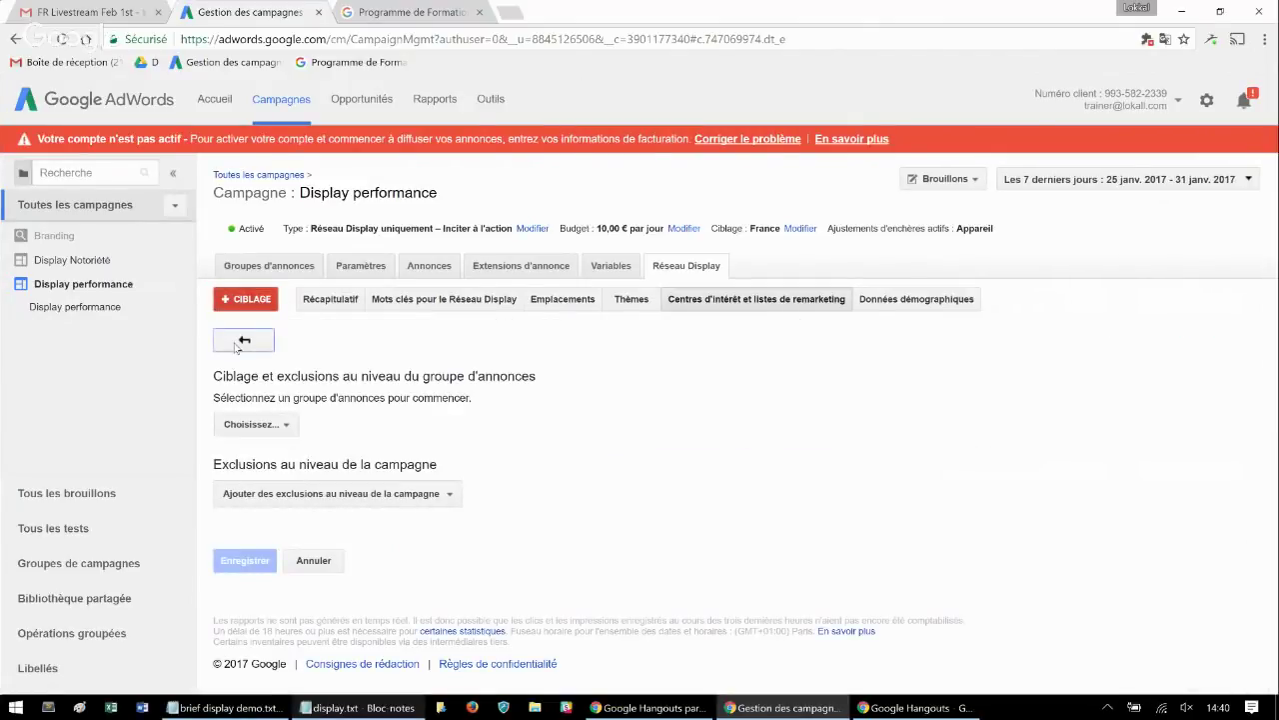
click(236, 345)
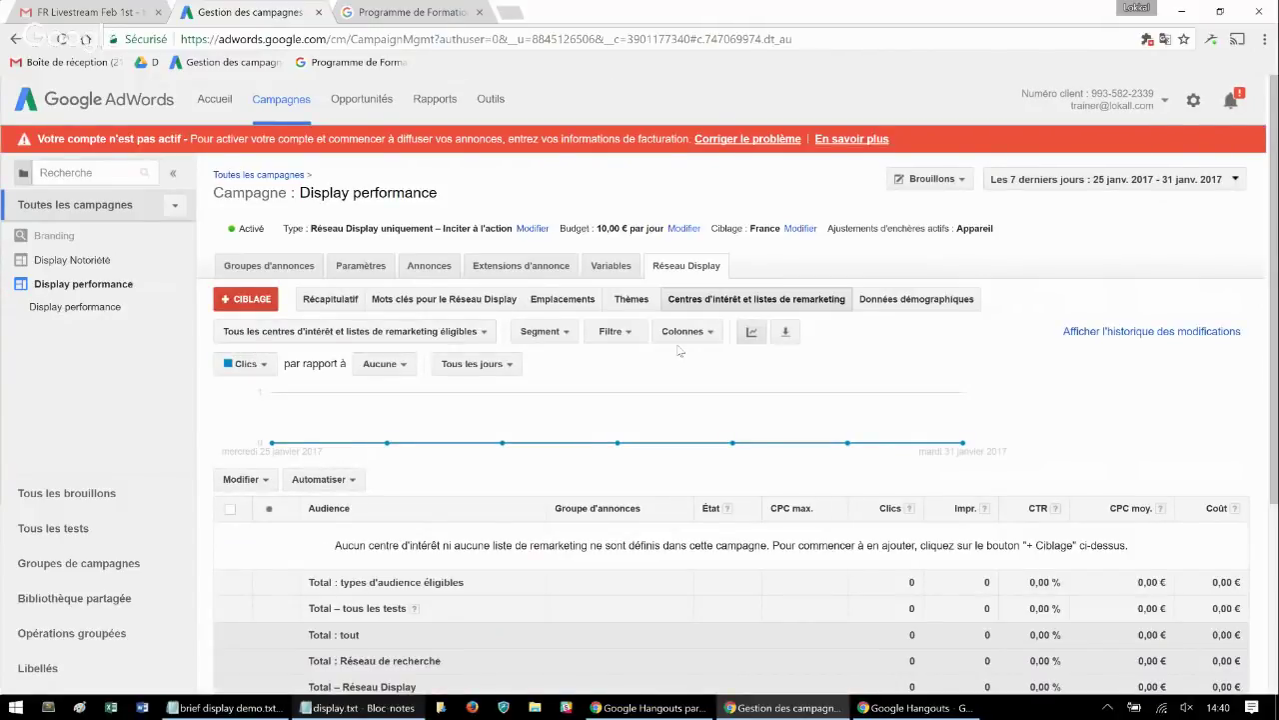
Show the campaign's demographic data and examine the gender criteria, including their status and max CPC
click(901, 300)
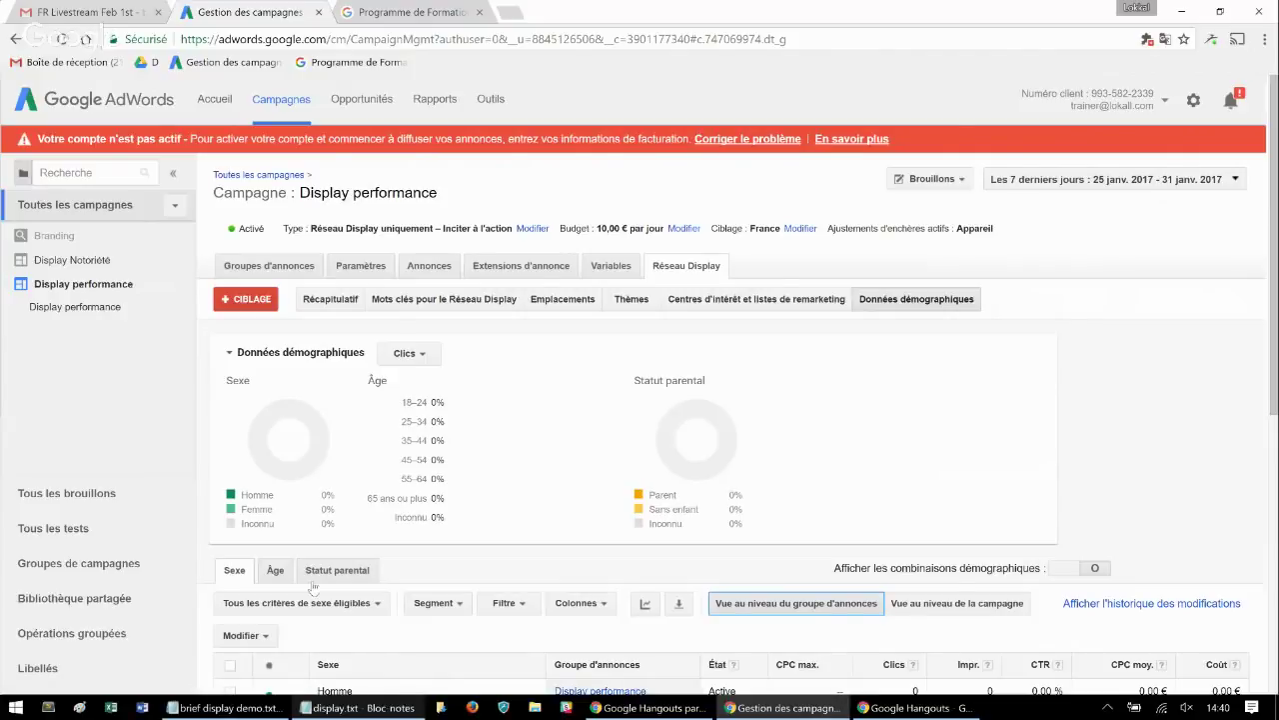
scroll(312, 586, down, 2)
scroll(991, 541, up, 1)
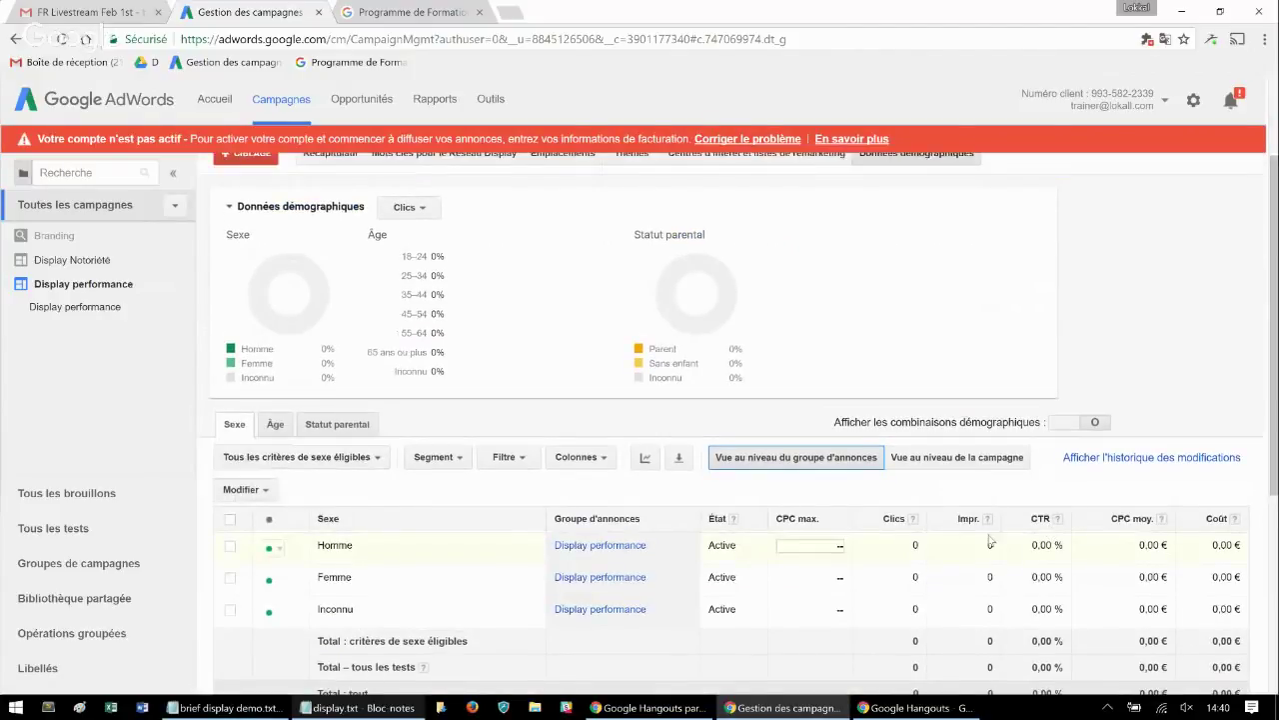
scroll(990, 540, up, 2)
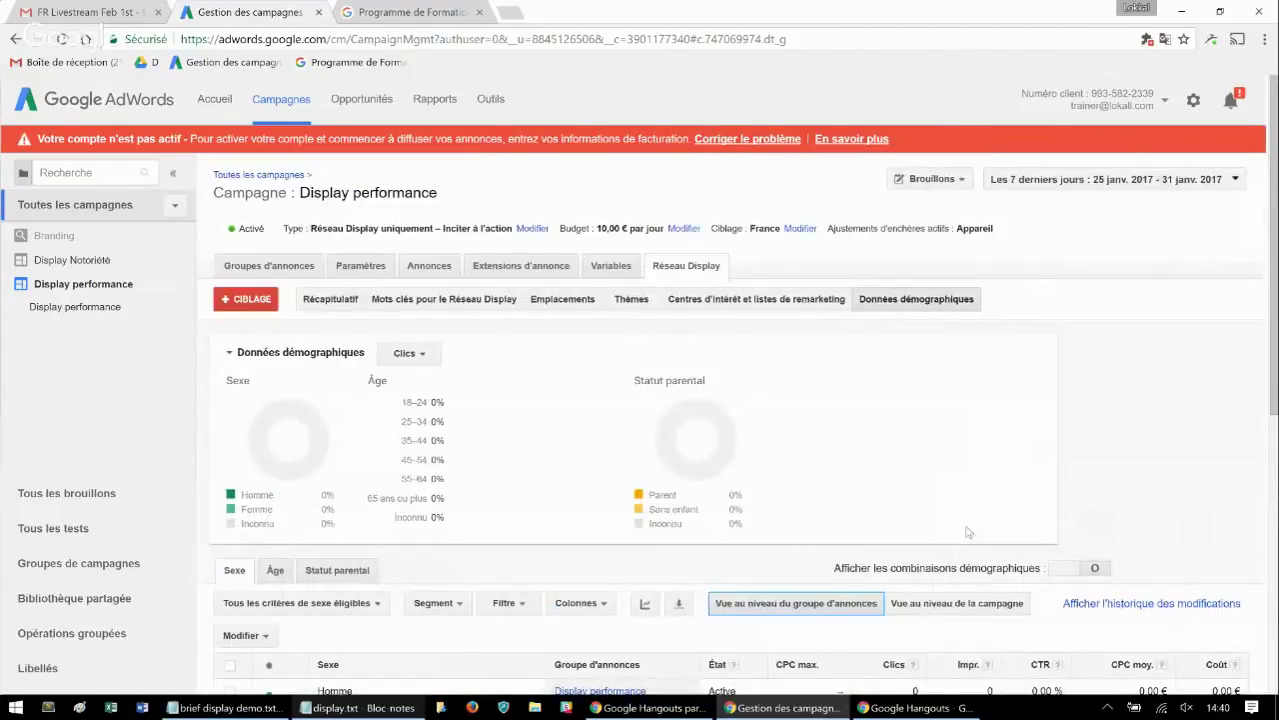
scroll(798, 540, down, 1)
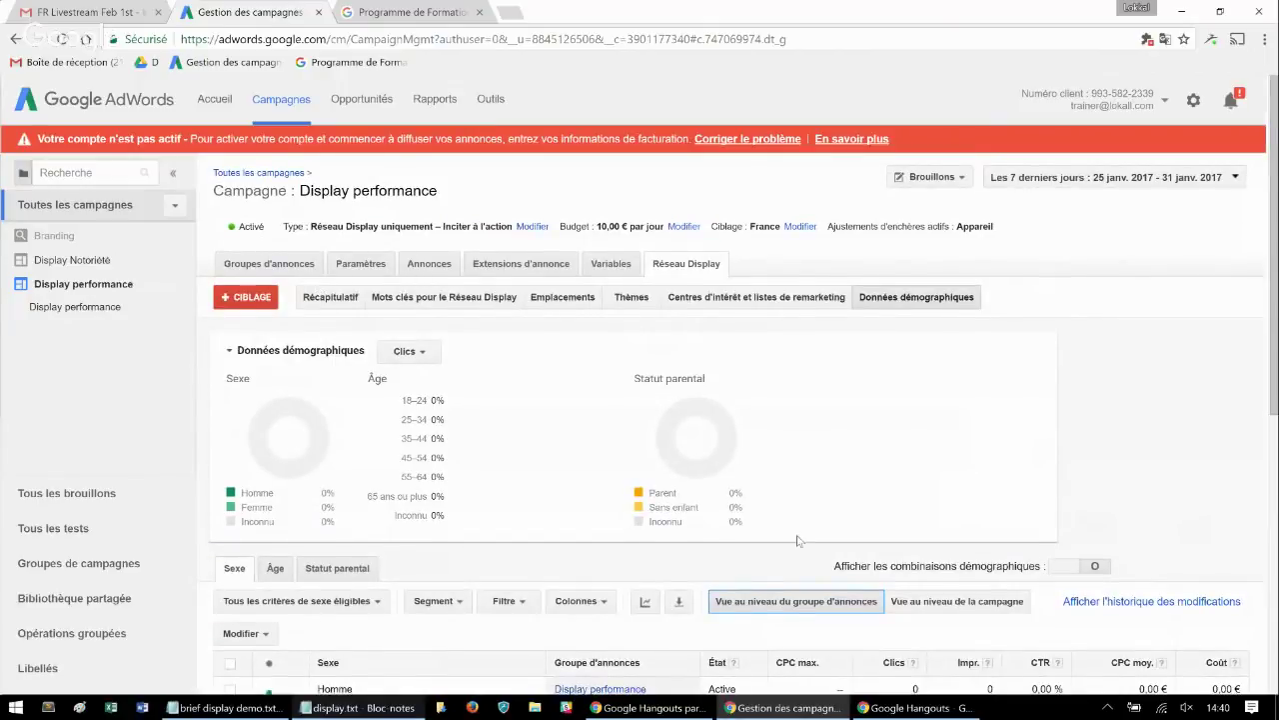
scroll(798, 539, down, 1)
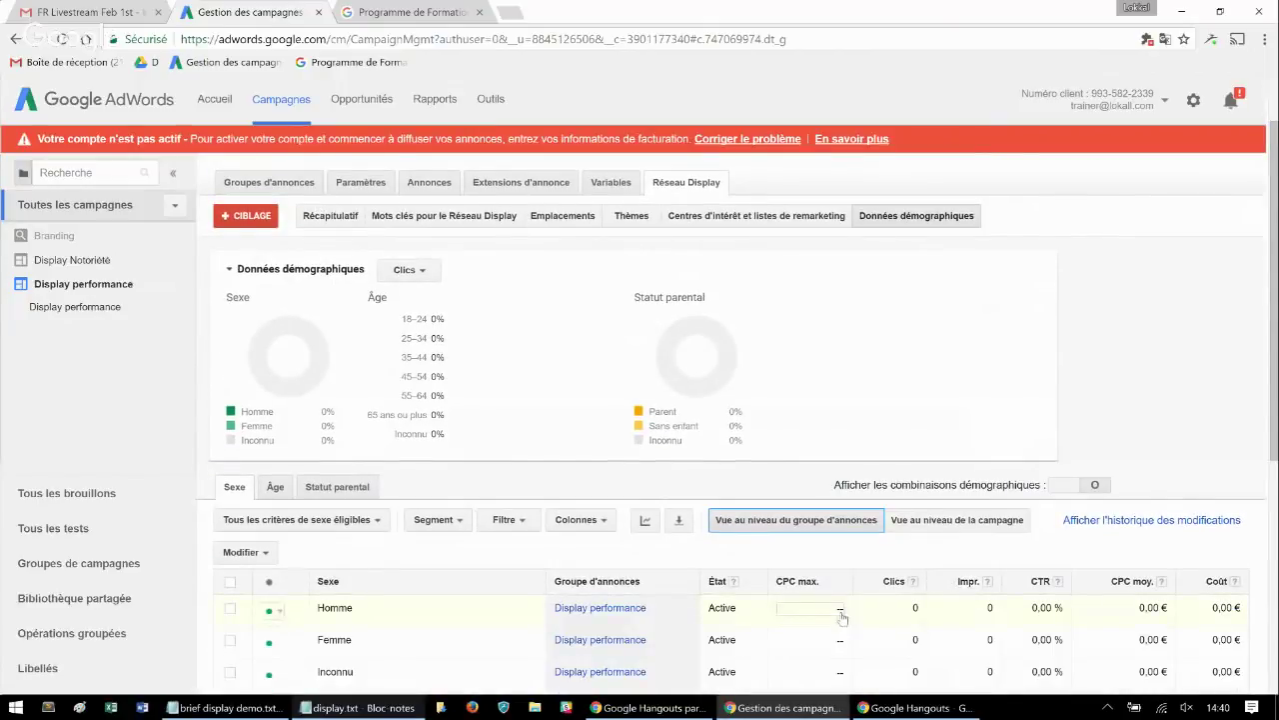
scroll(842, 616, down, 1)
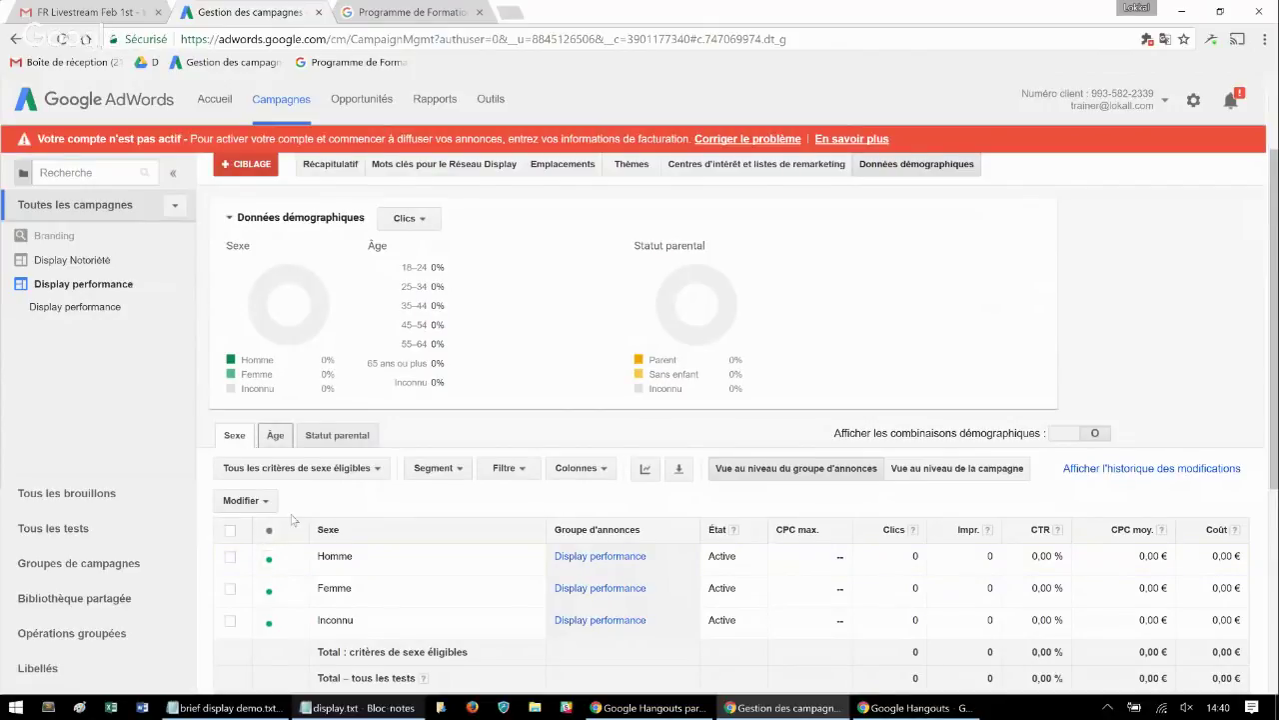
Show the campaign's age ranges and examine the clicks and average CPC of the 18–24 range
click(275, 436)
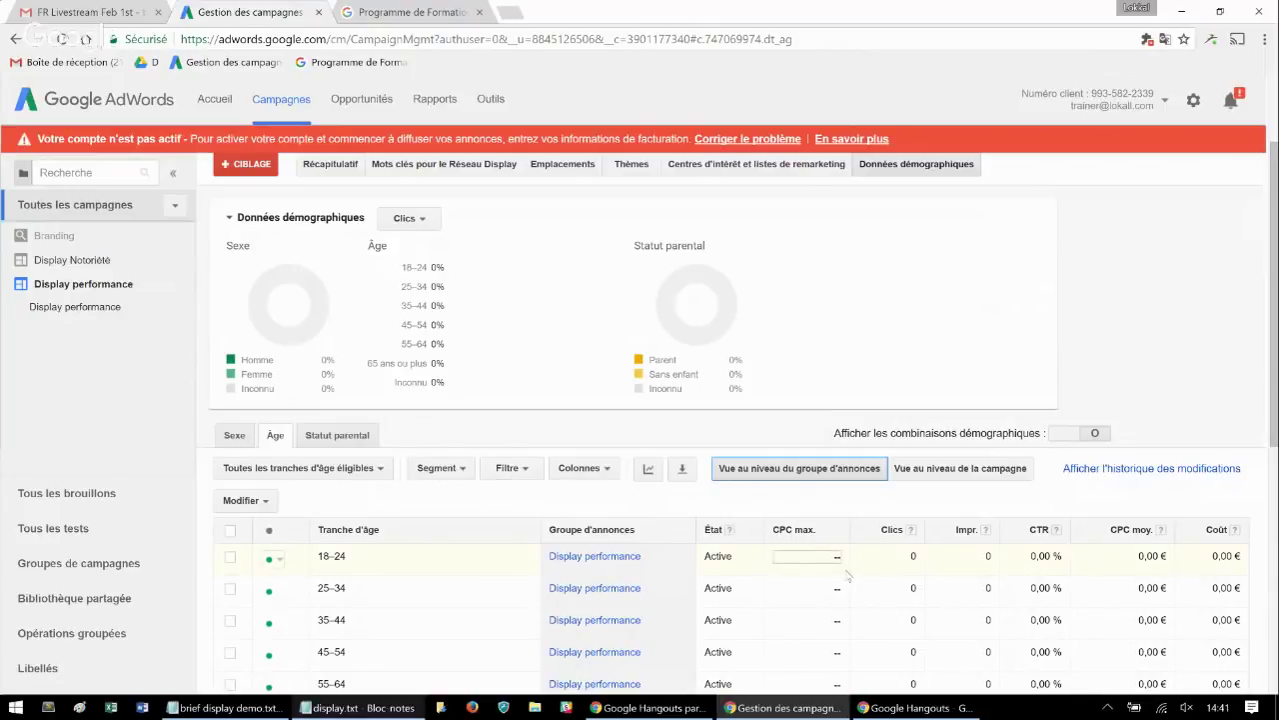
click(914, 556)
drag(914, 557, 908, 557)
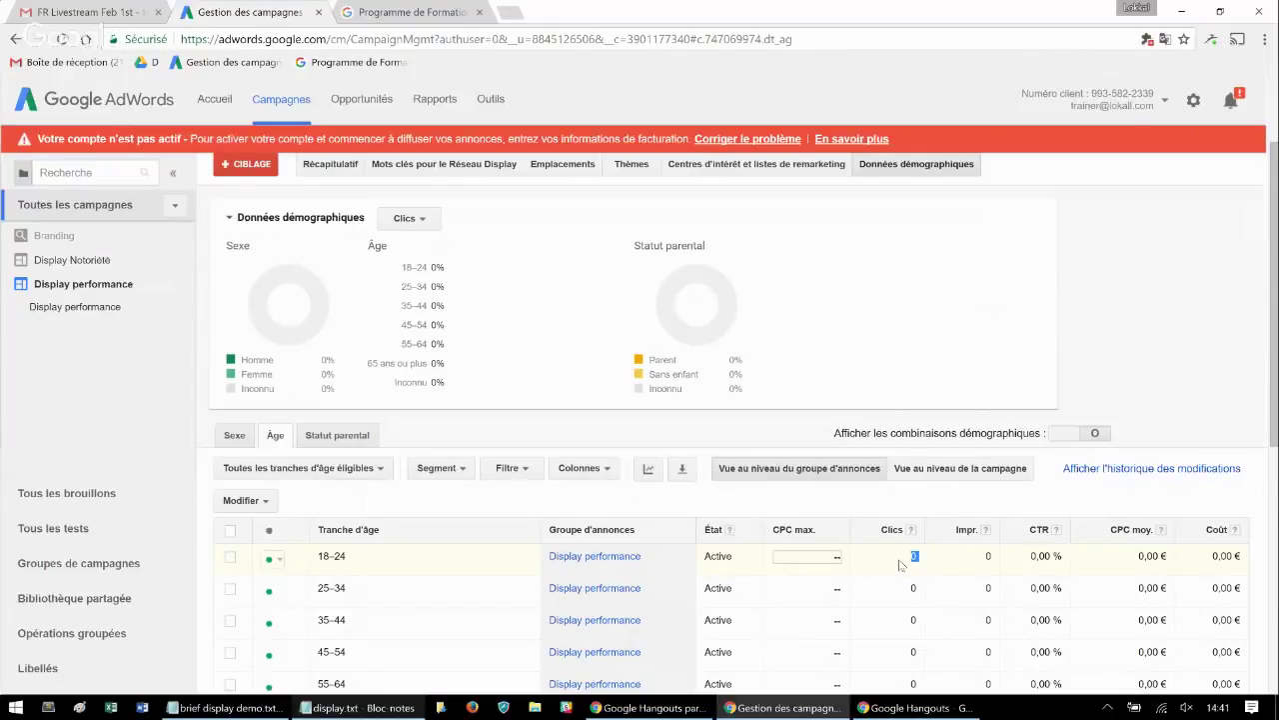
click(1151, 556)
drag(919, 556, 906, 562)
Show the summary of the campaign's Display Network targeting
scroll(336, 306, up, 3)
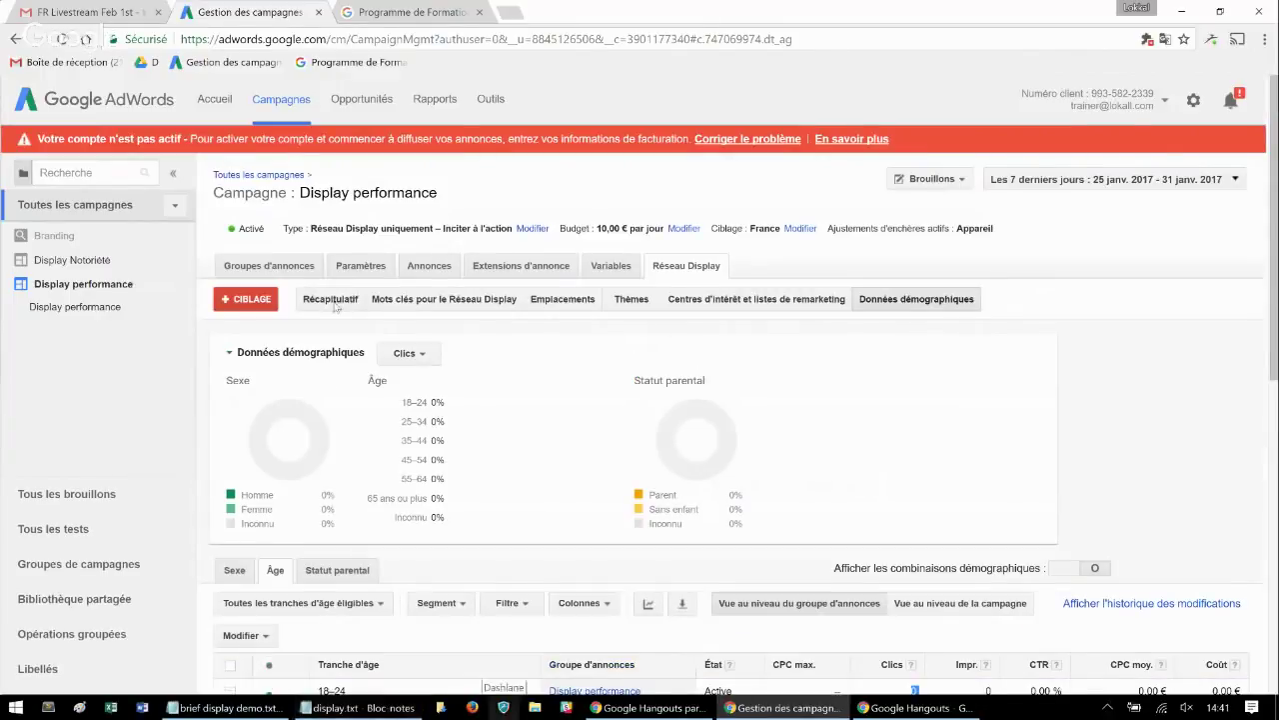
click(336, 302)
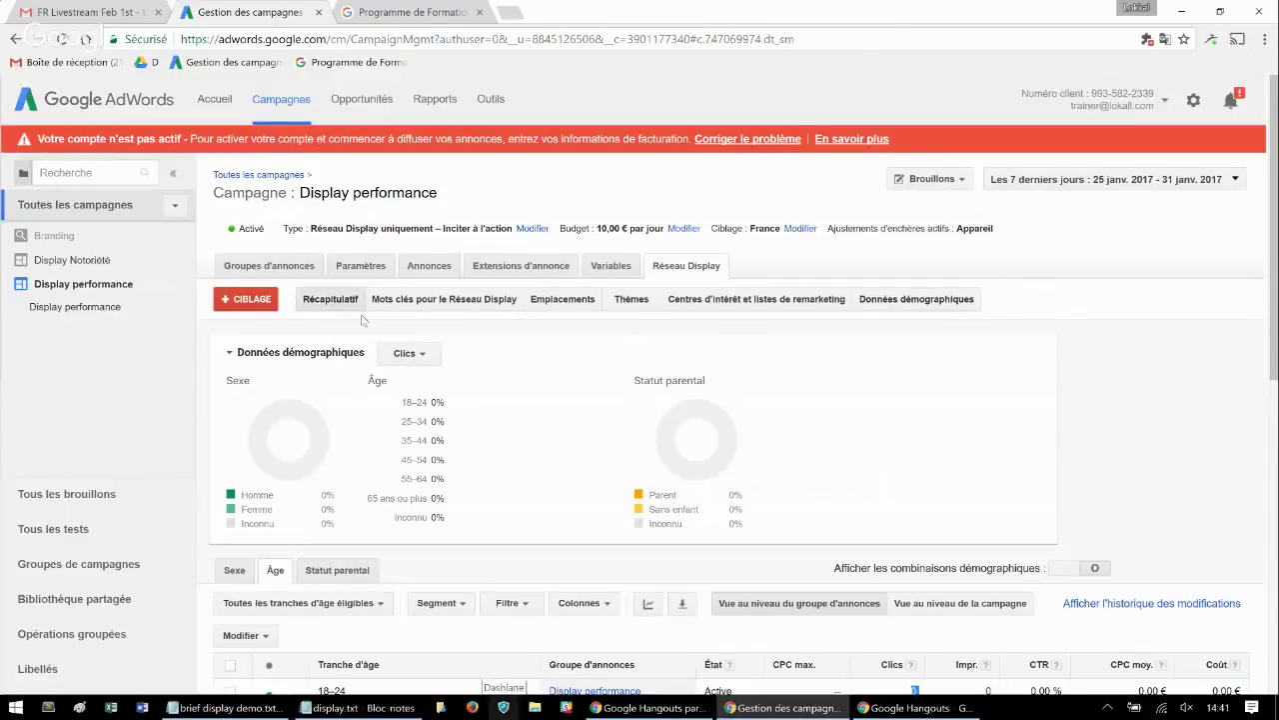